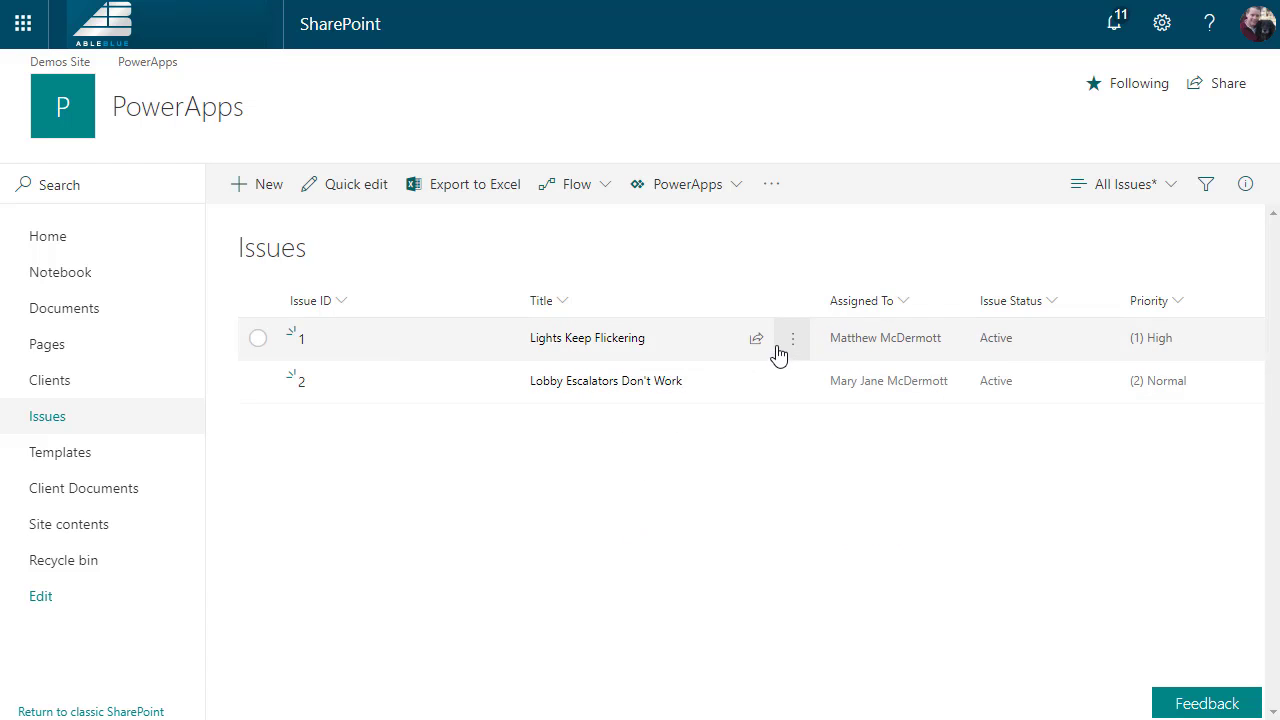
- Review the fields of the "Lights Keep Flickering" issue in its edit form, including comments and client, and save the item
click(789, 342)
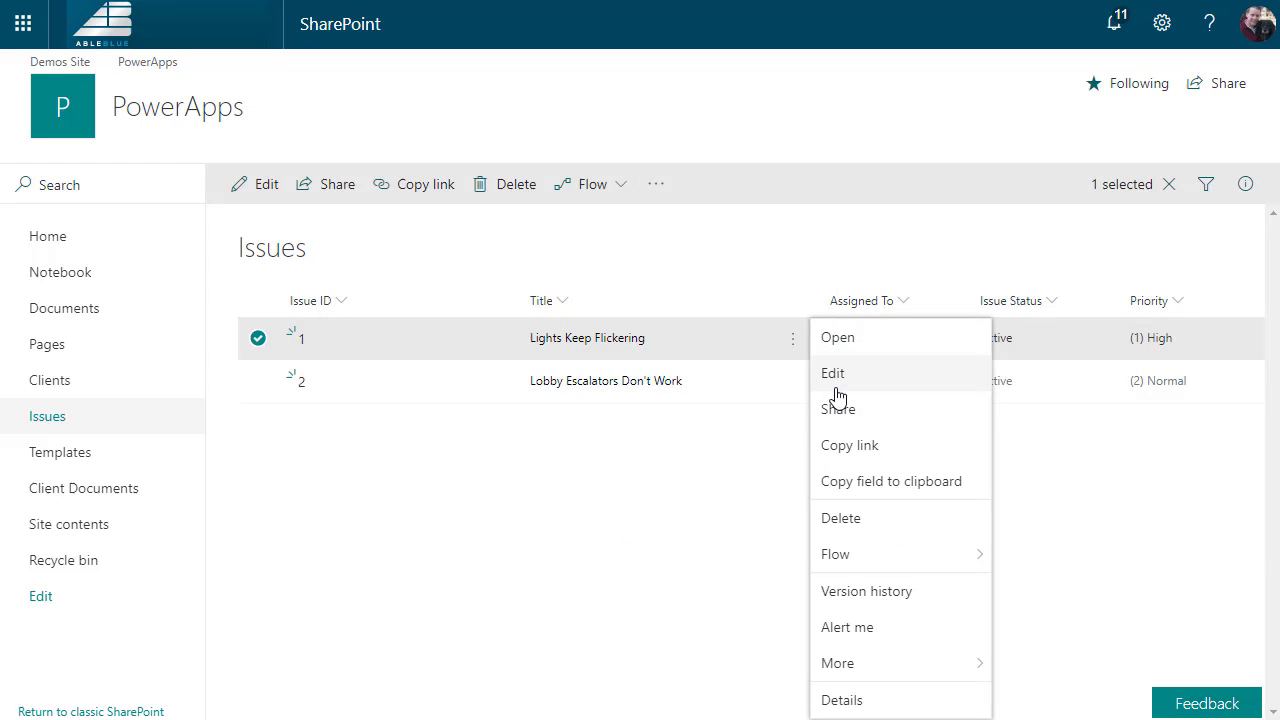
click(833, 378)
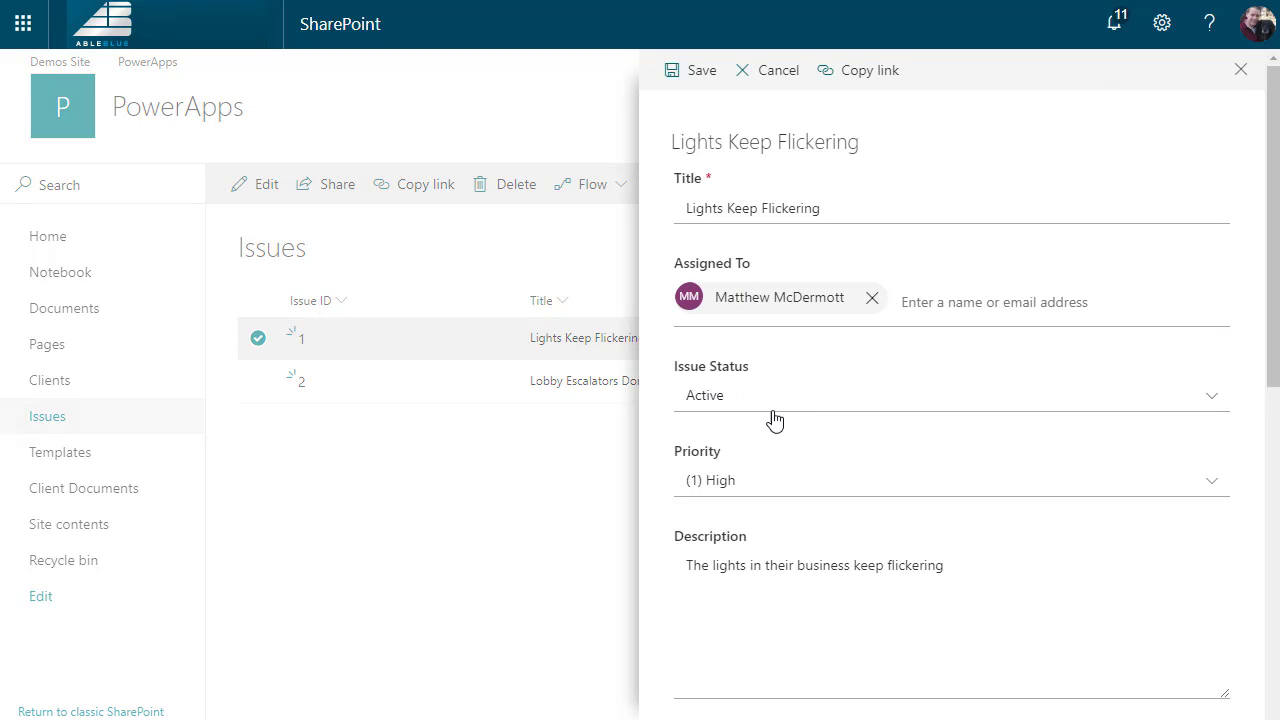
scroll(795, 429, down, 7)
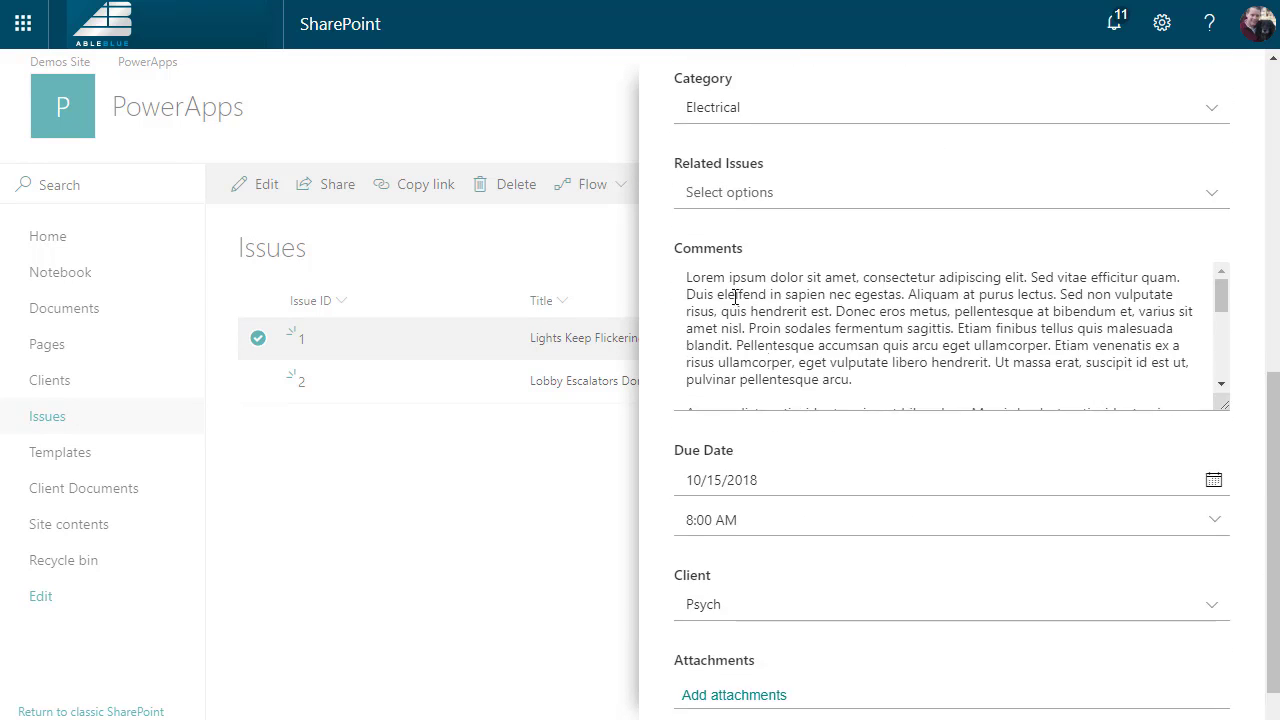
scroll(740, 402, down, 5)
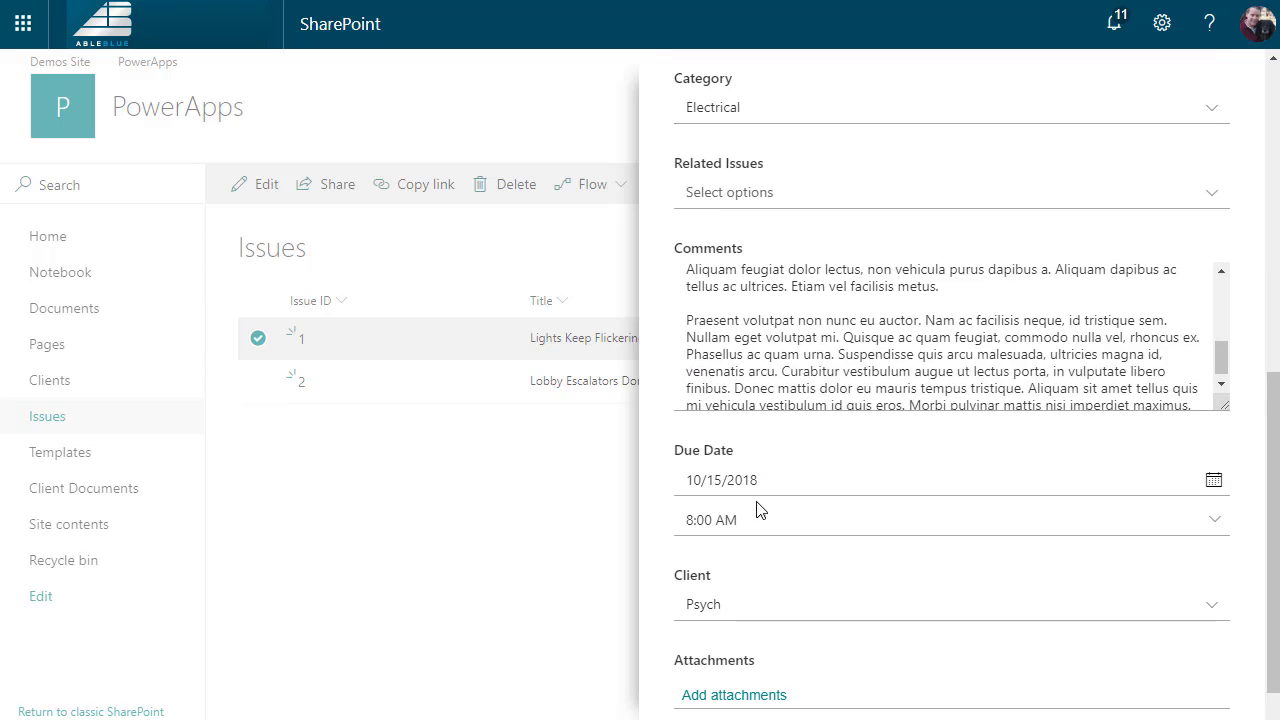
scroll(760, 580, down, 1)
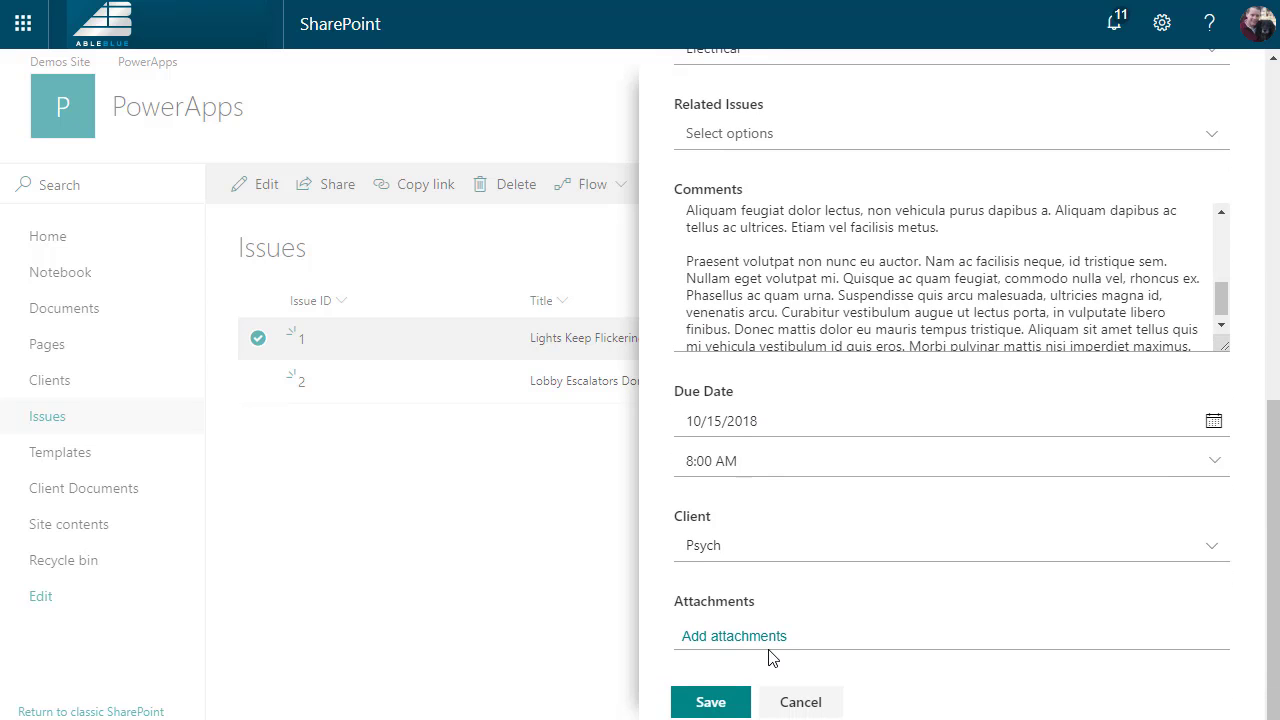
click(710, 703)
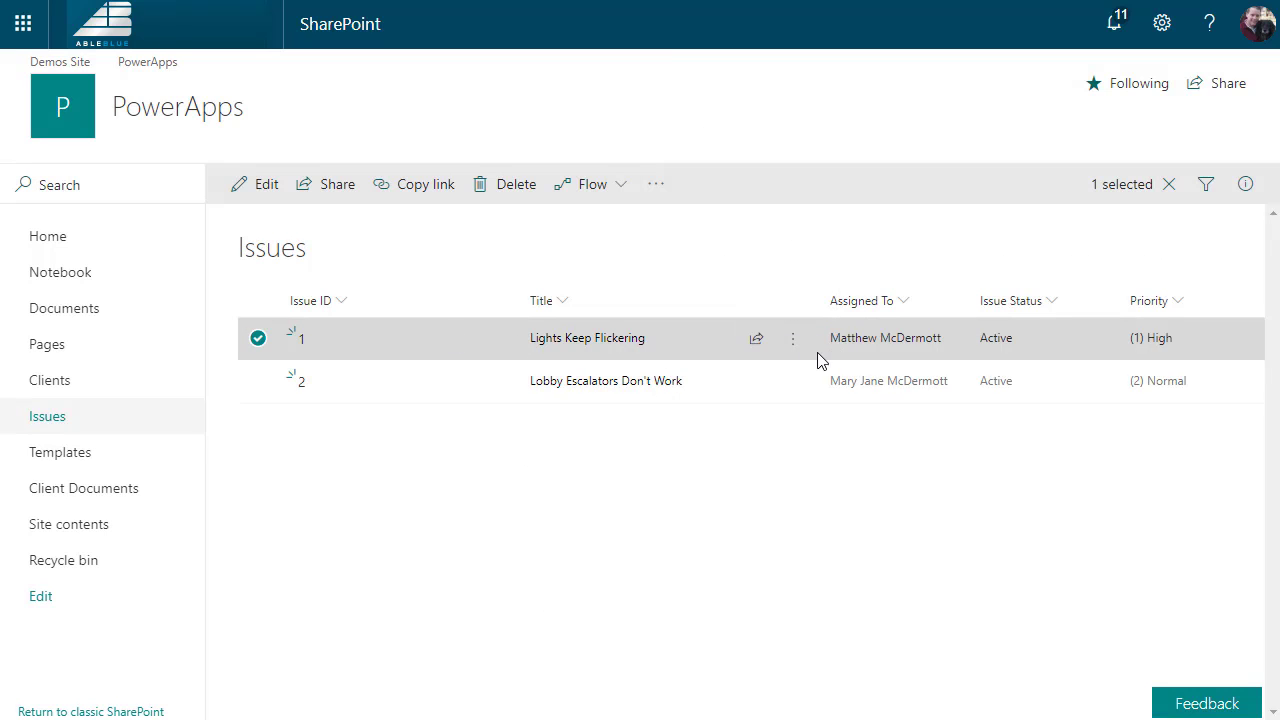
- Run the "Working - Service Item to PDF" flow on the "Lights Keep Flickering" issue
click(792, 341)
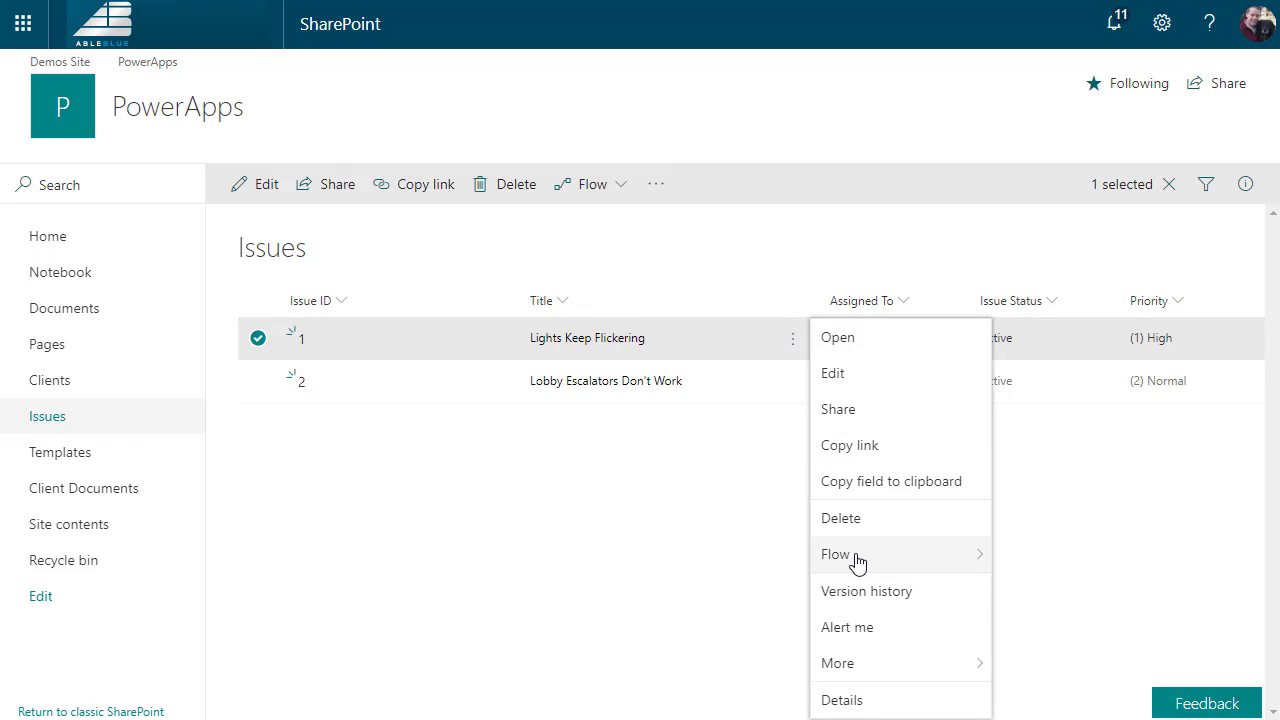
mouse_move(855, 562)
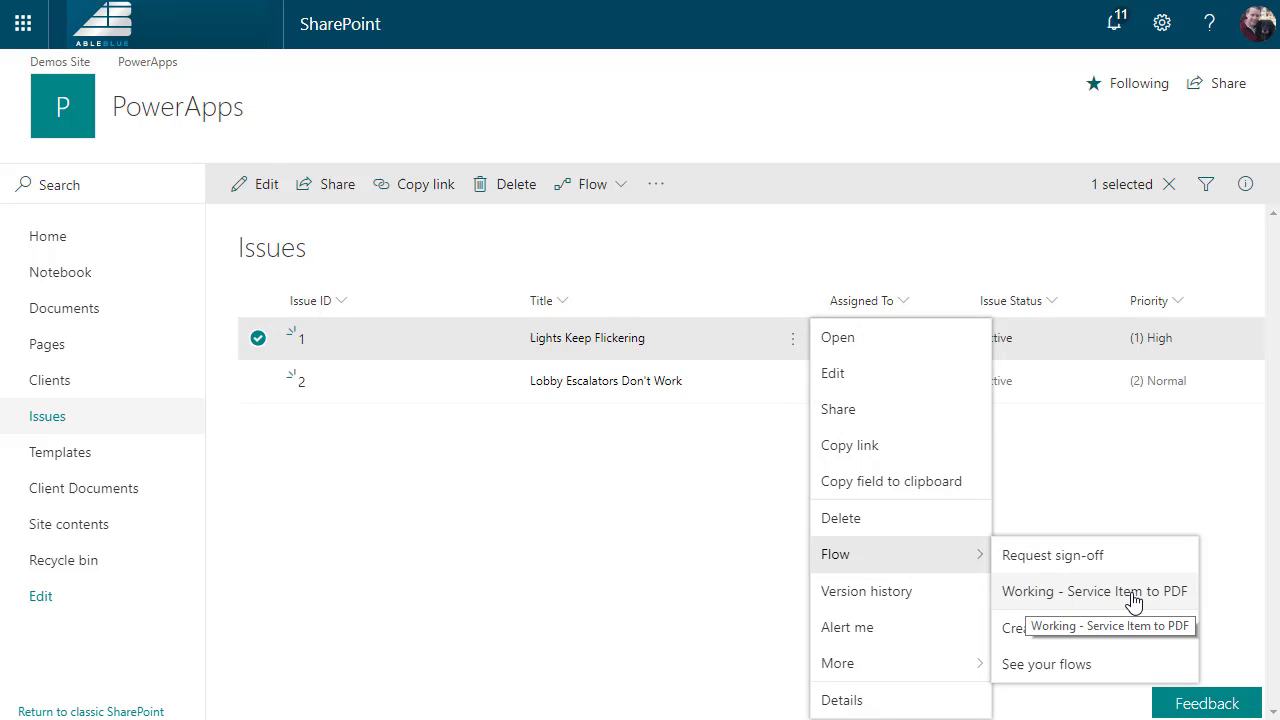
click(1134, 597)
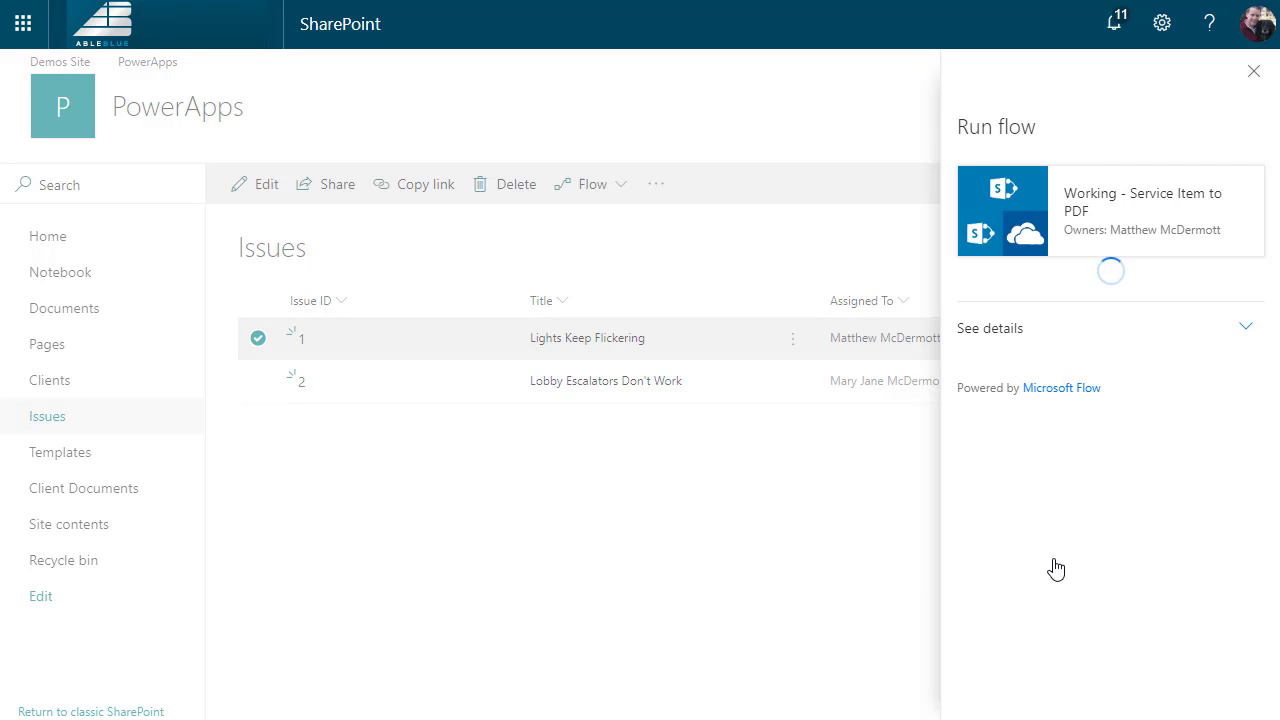
click(1034, 304)
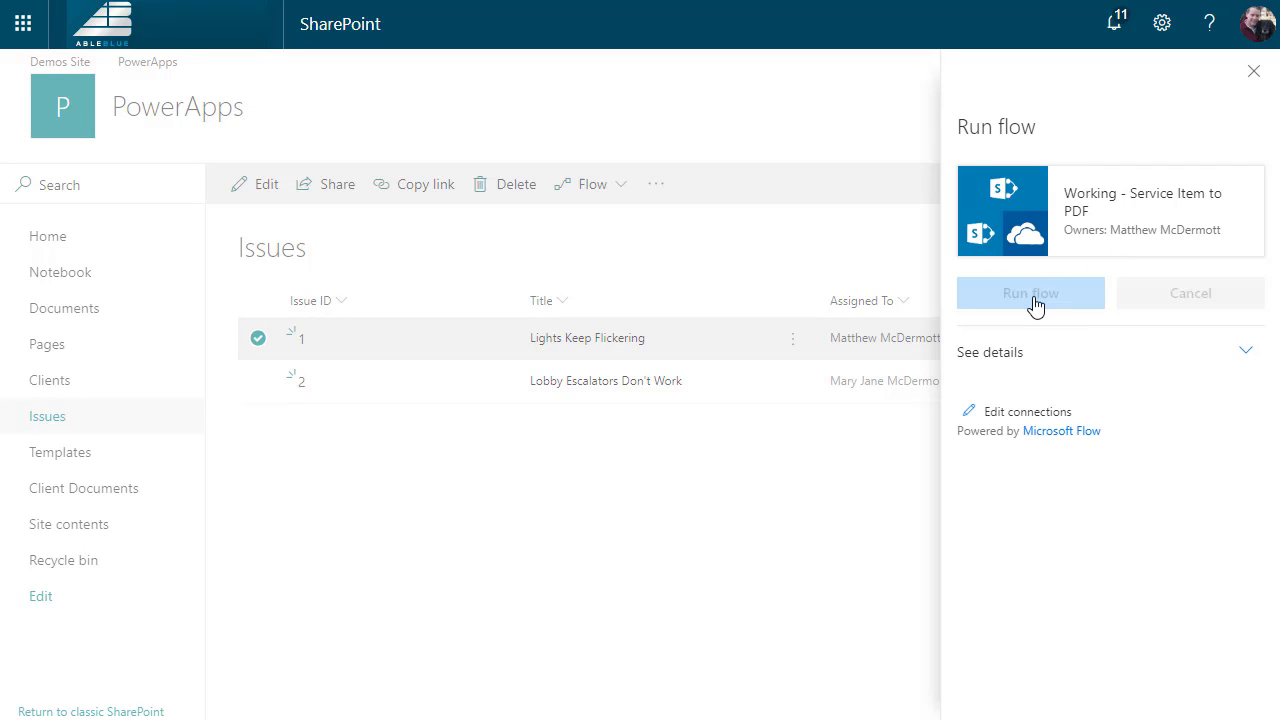
- View the generated service summary PDF in the Client Documents library, close it and return to the Issues list
click(56, 503)
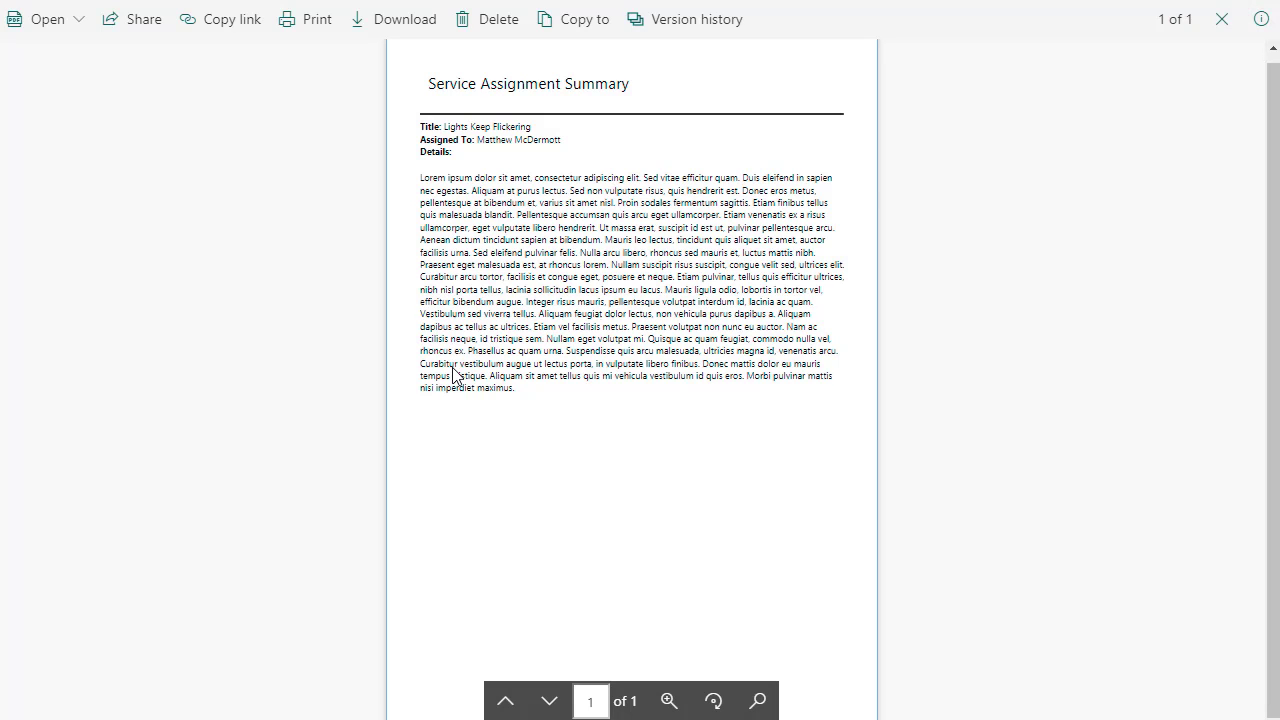
click(1220, 30)
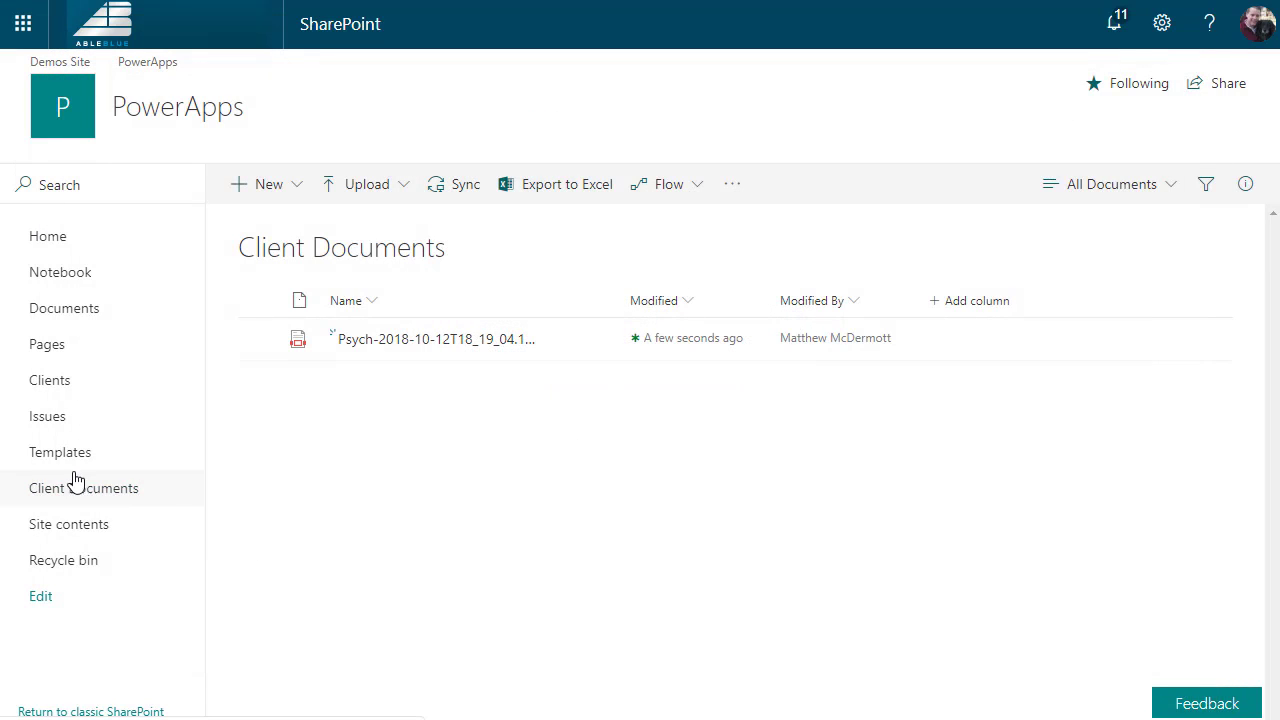
click(101, 419)
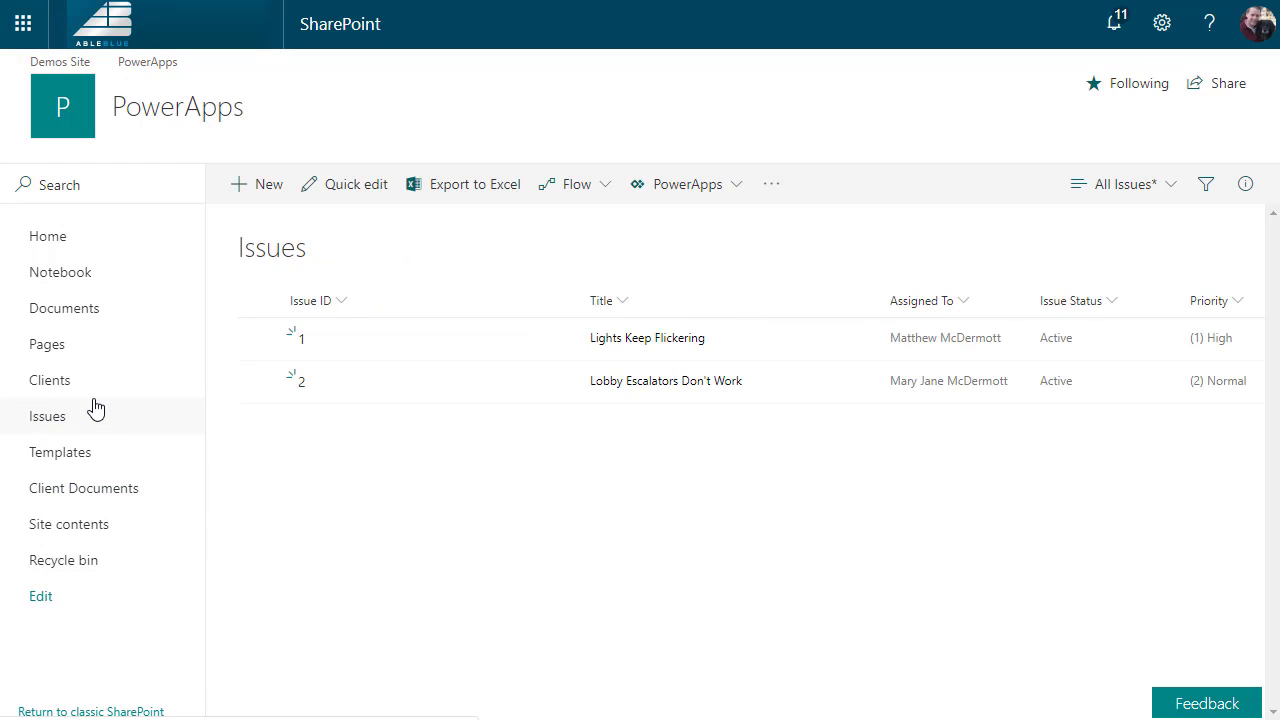
- Examine the {title} and {servicedetails} placeholders in Simple - Template.html from the Templates library, and close the file and its folder
click(67, 464)
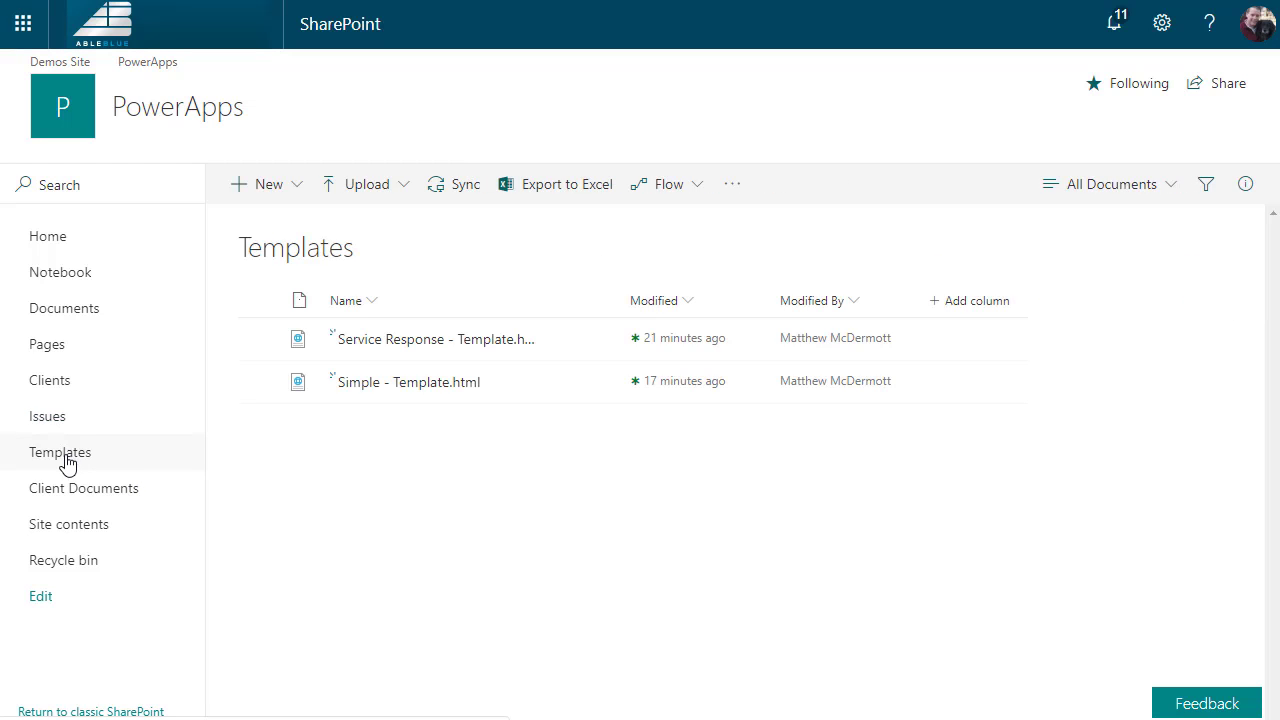
mouse_move(441, 398)
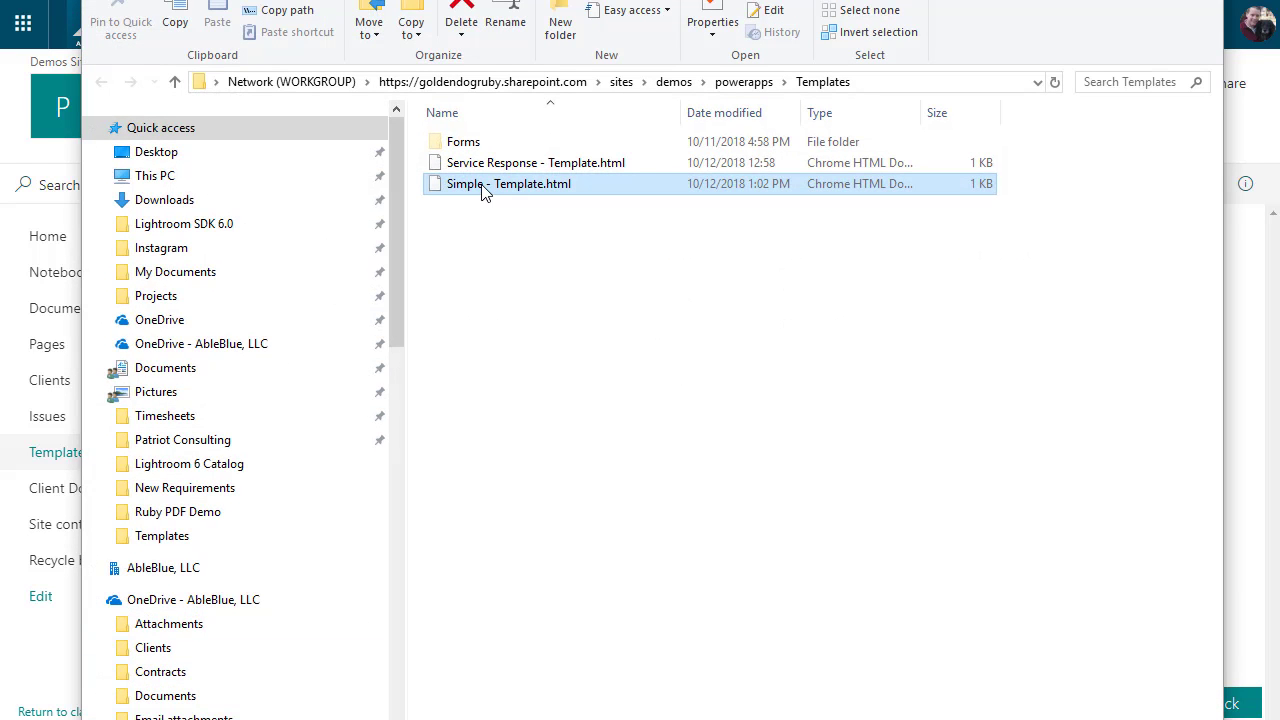
right_click(481, 189)
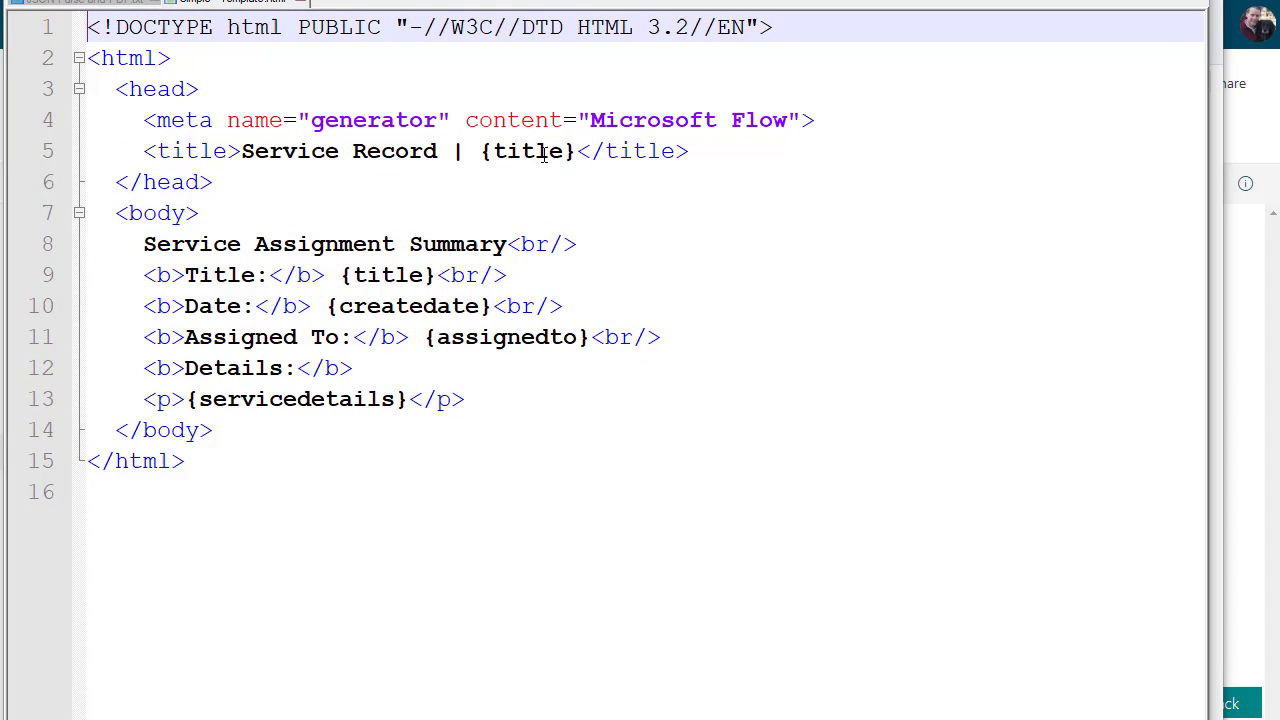
drag(484, 150, 578, 152)
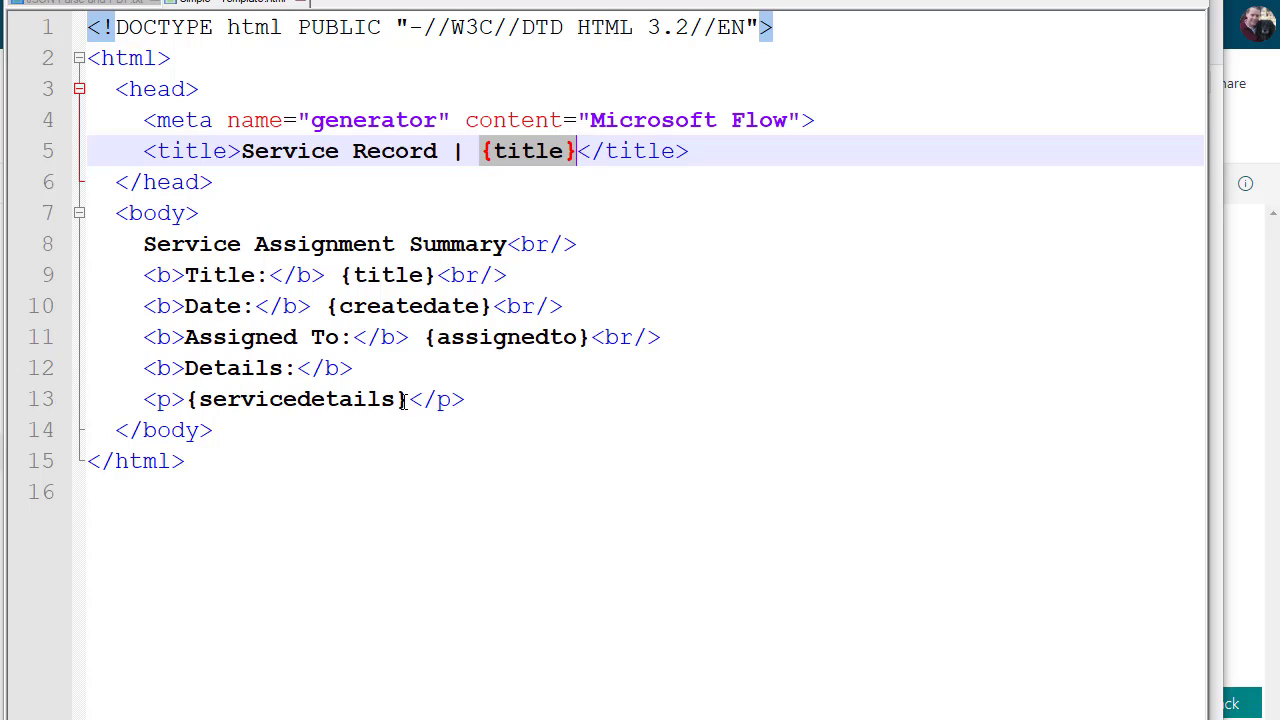
drag(405, 399, 187, 399)
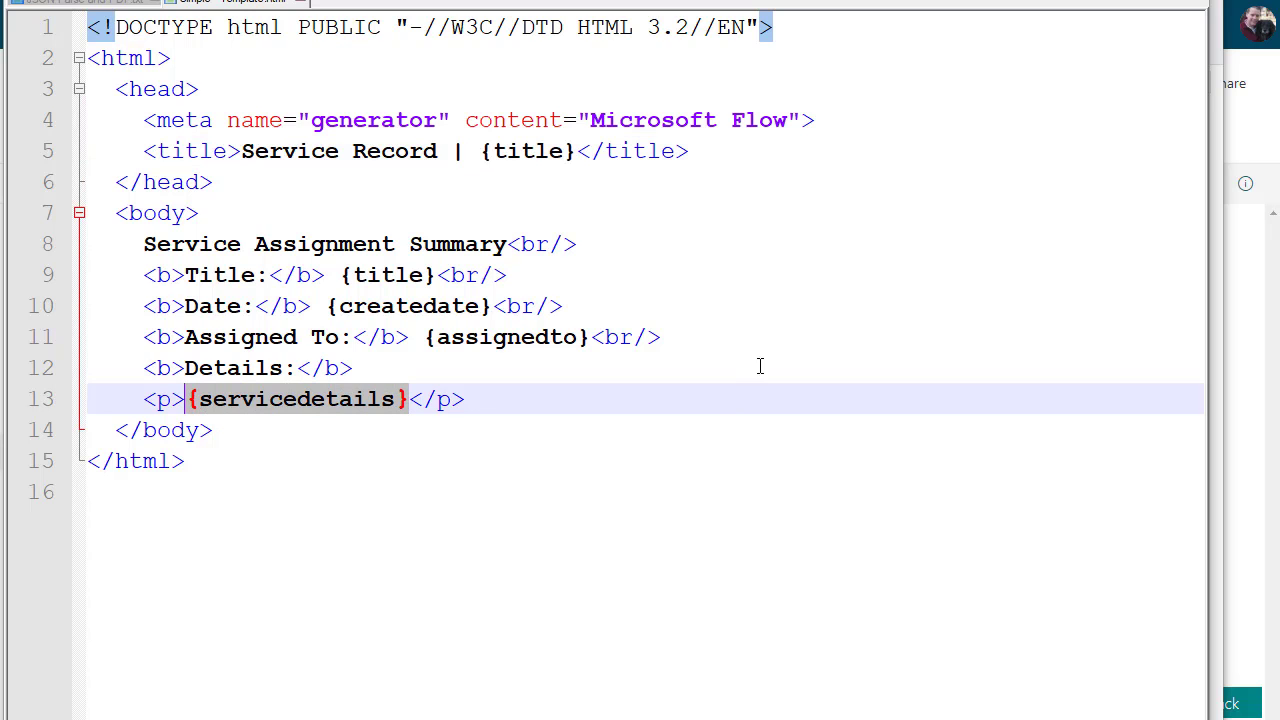
key(alt+F4)
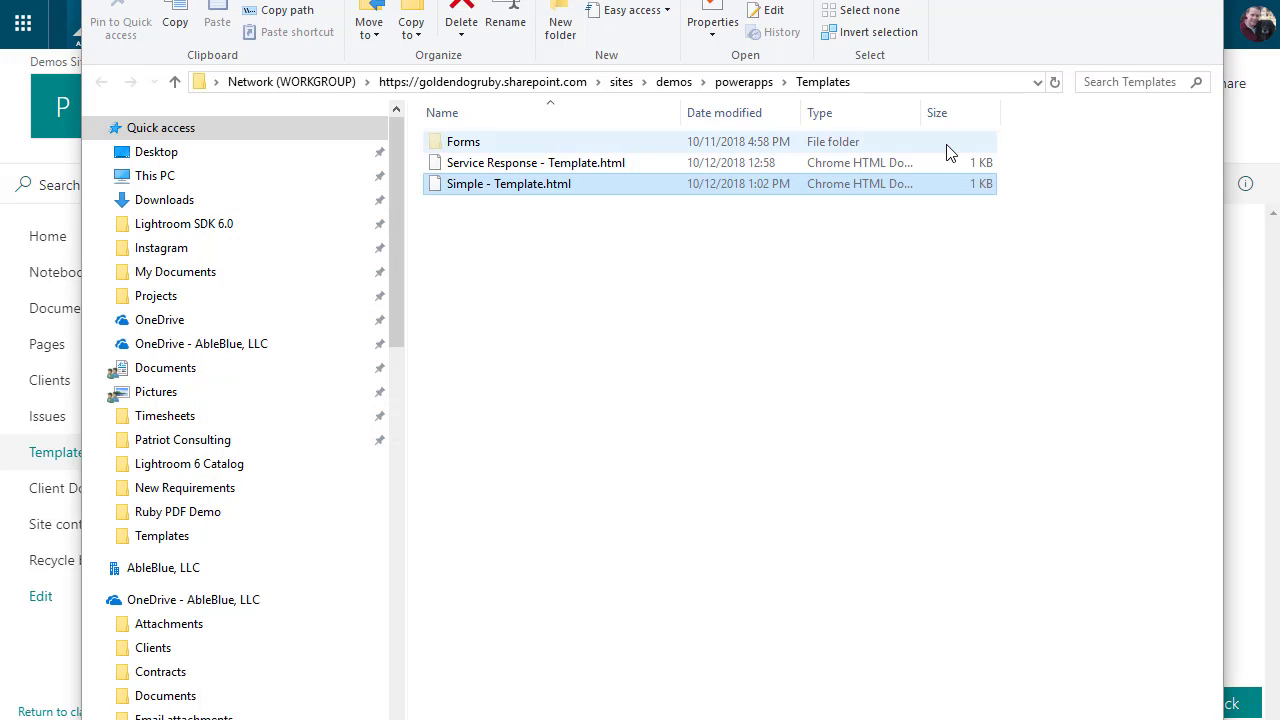
key(alt+F4)
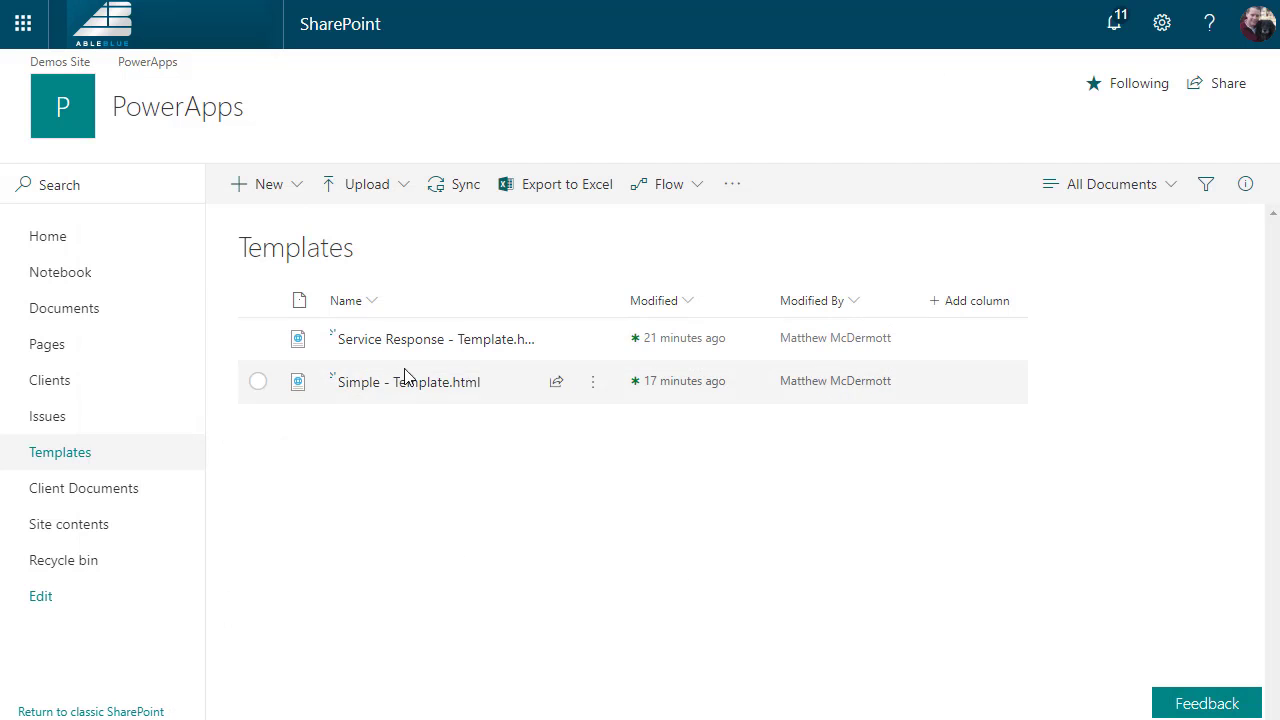
- Reopen the Psych PDF in Client Documents to compare its contents with the template, and close the preview
click(58, 492)
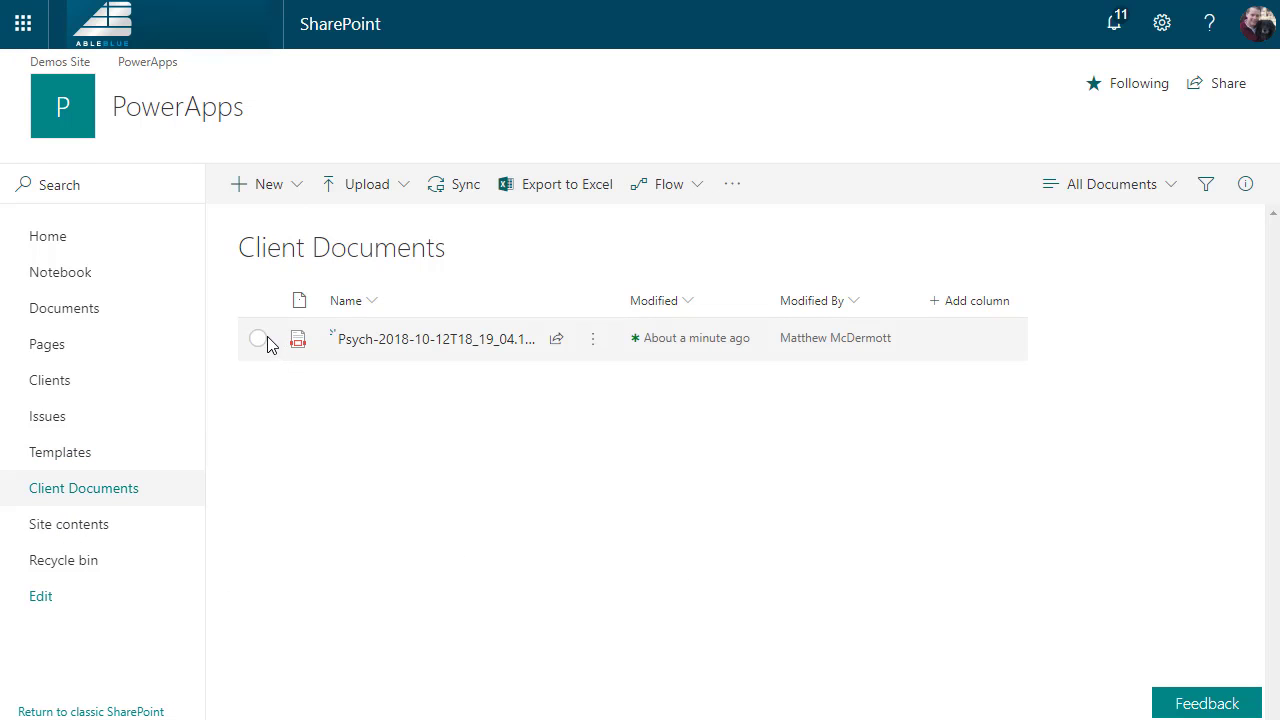
click(369, 342)
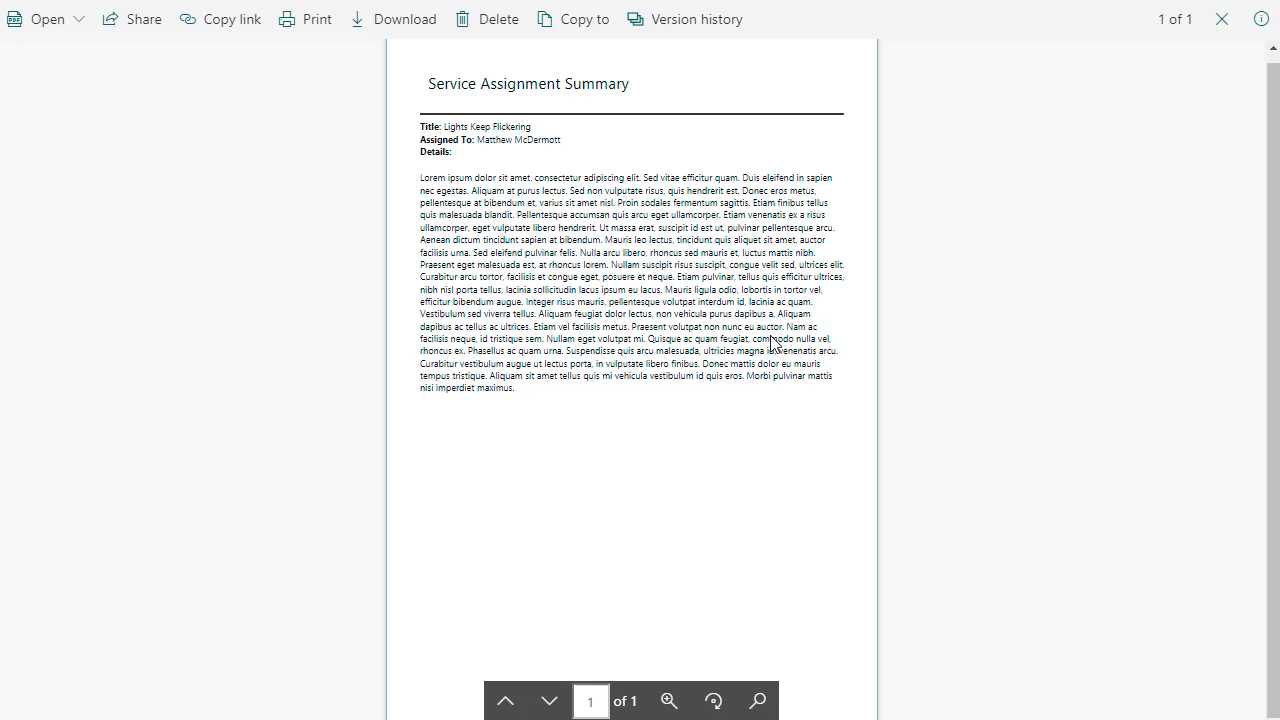
click(1220, 24)
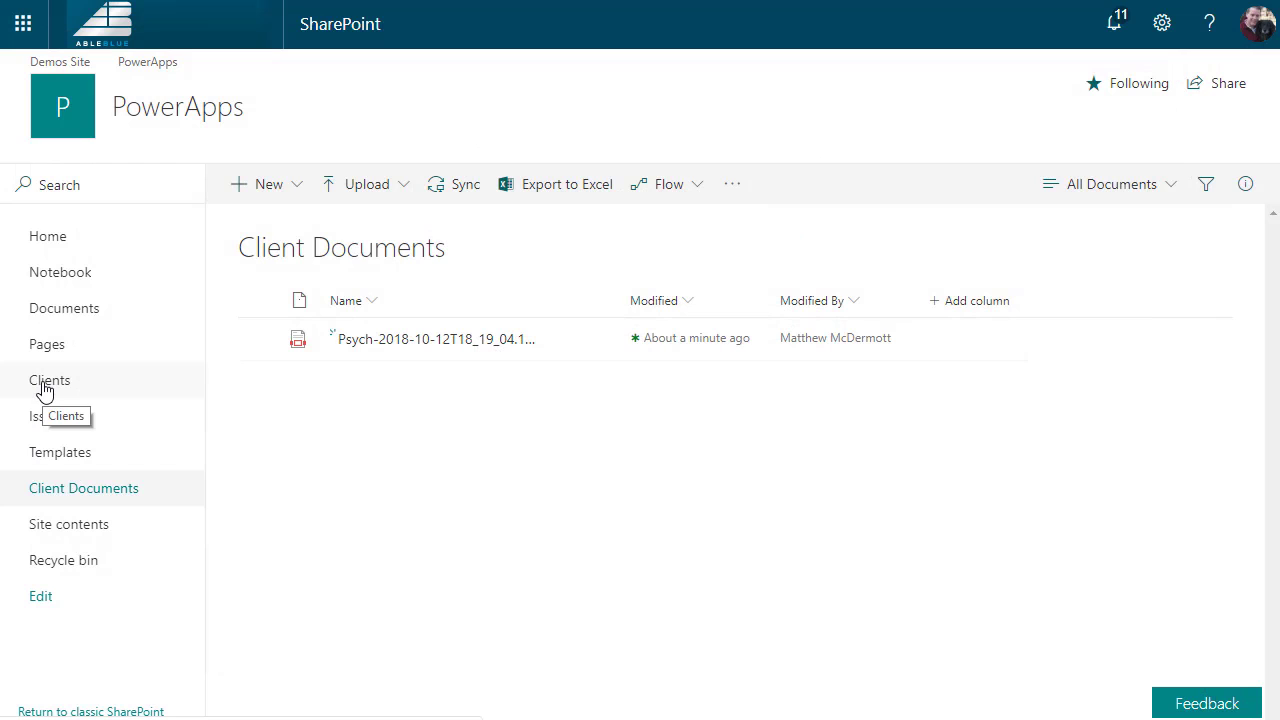
- Create a flow for the "Lights Keep Flickering" issue from the "Complete a custom action for the selected item" template, using the existing SharePoint connection
click(44, 429)
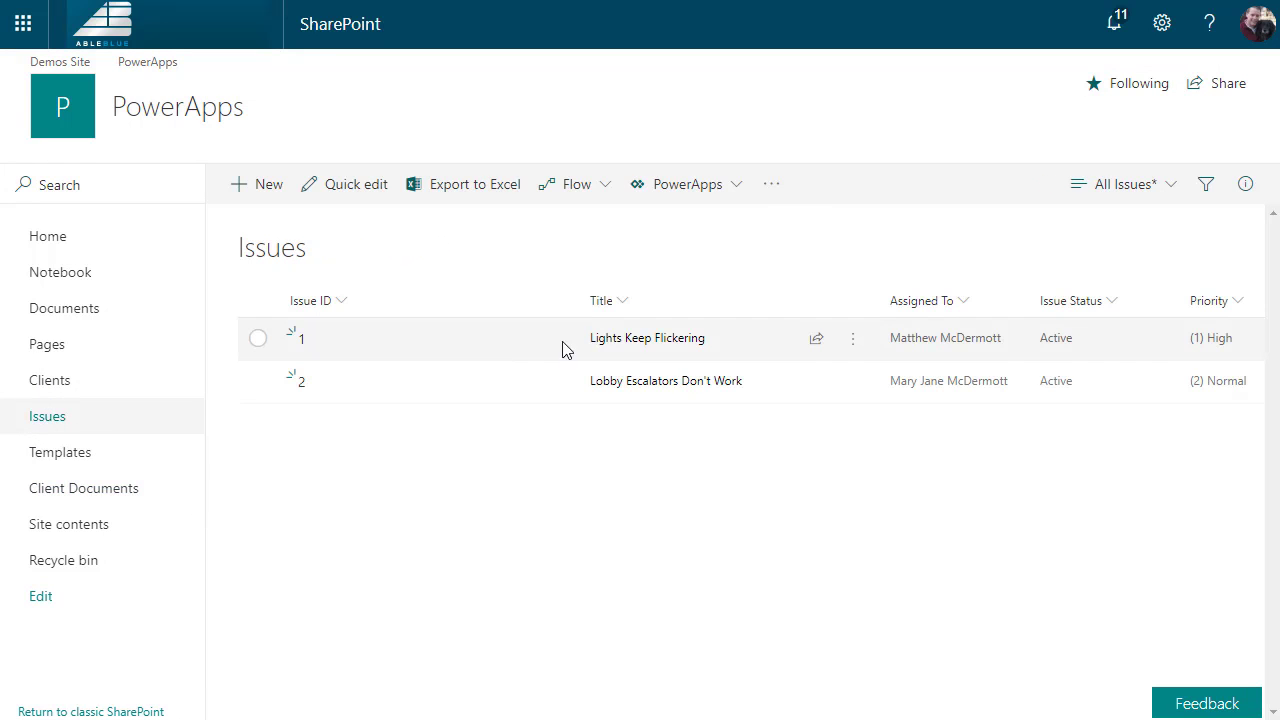
click(852, 340)
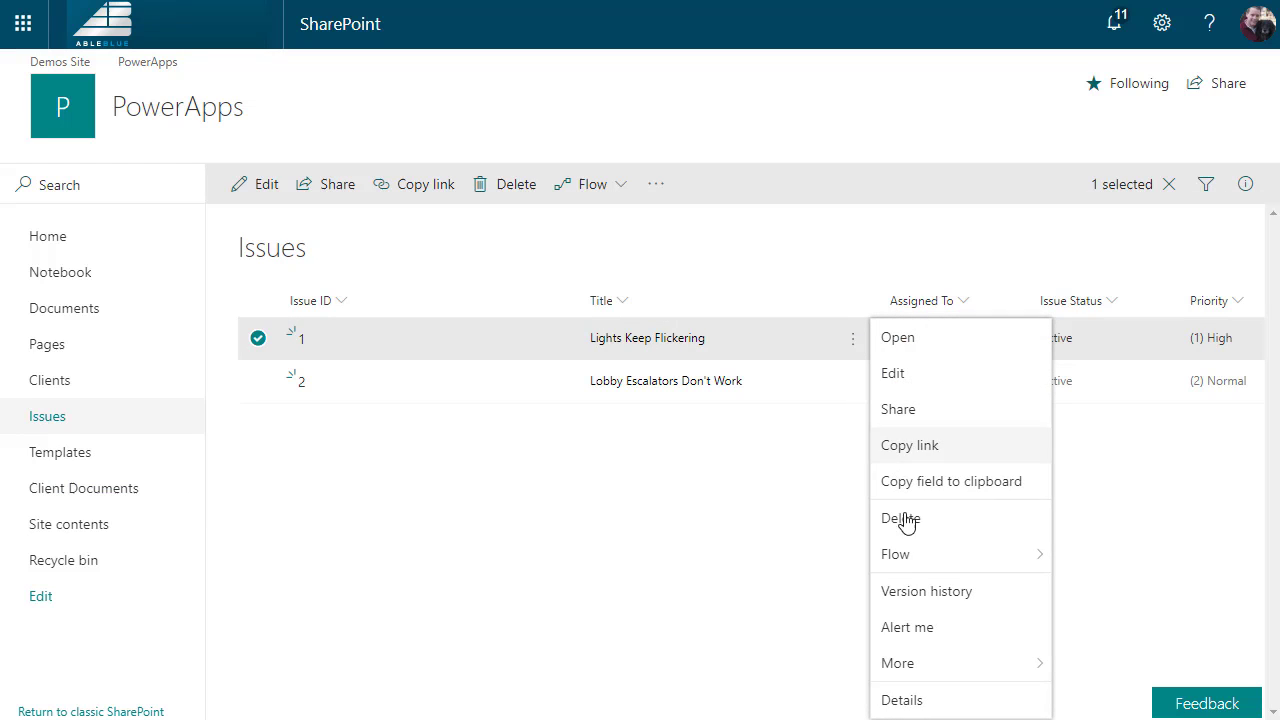
mouse_move(910, 557)
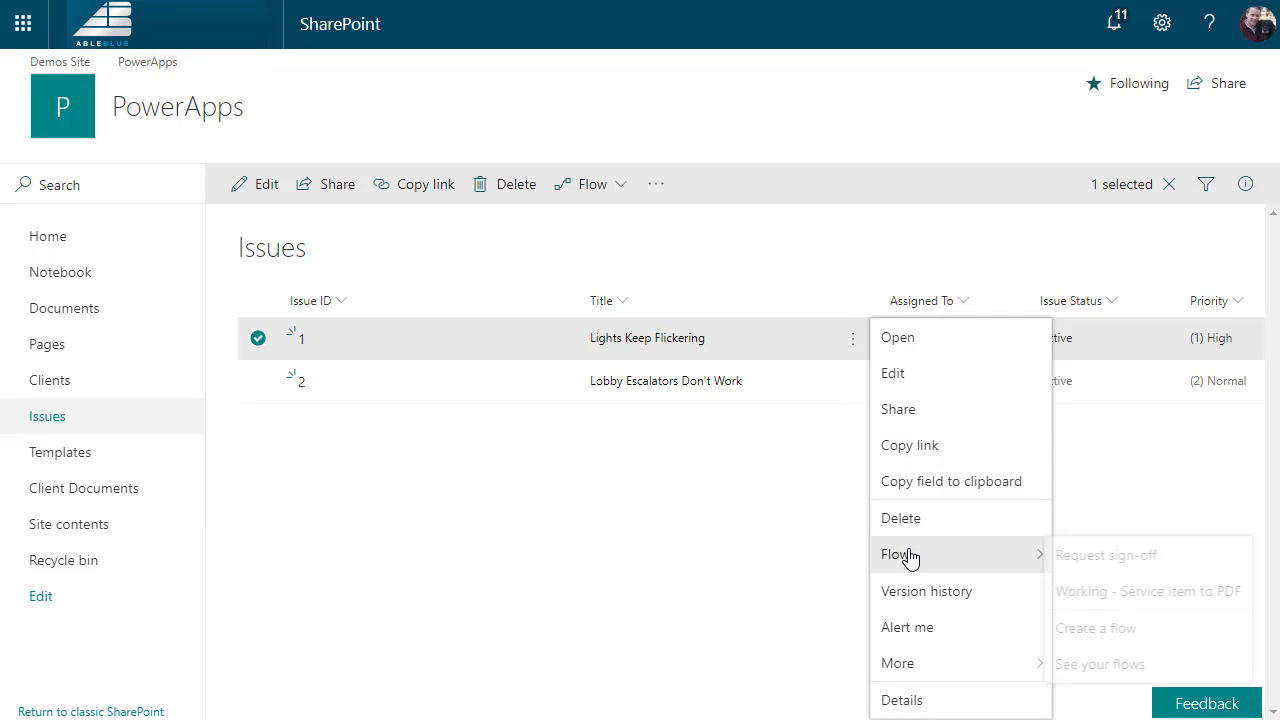
click(1087, 630)
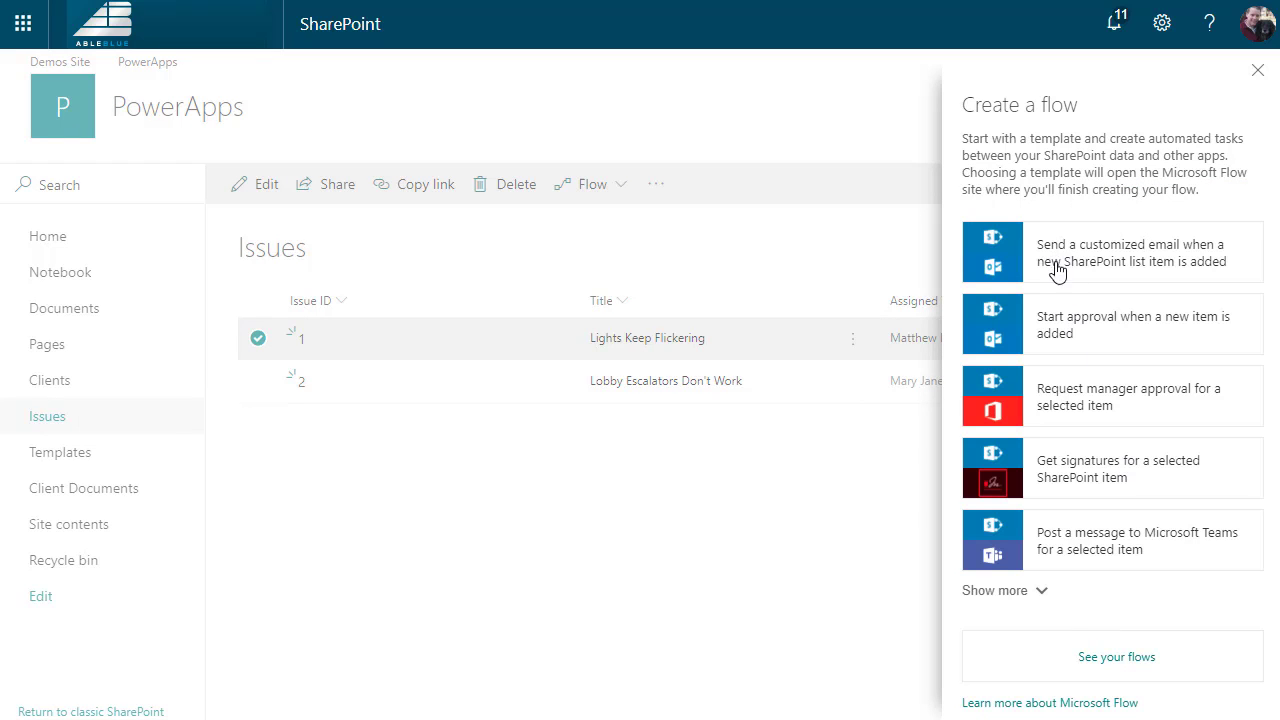
click(1041, 597)
scroll(1062, 600, down, 8)
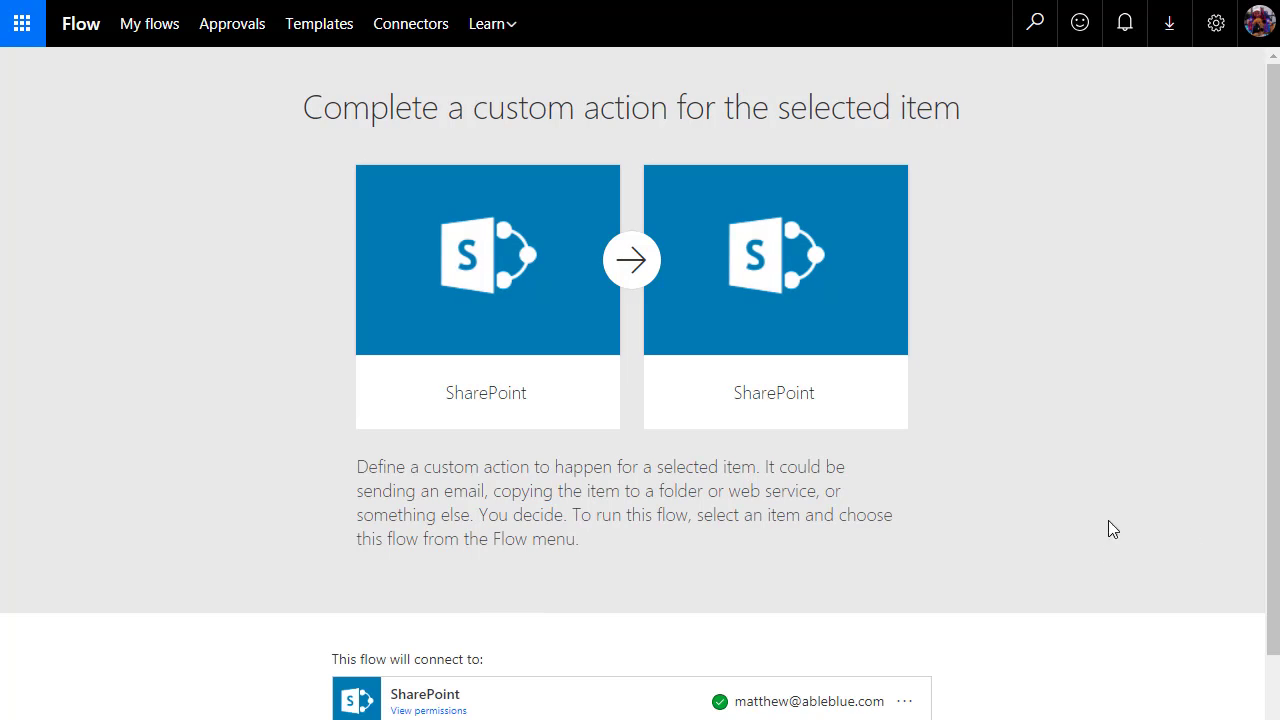
scroll(1007, 568, down, 1)
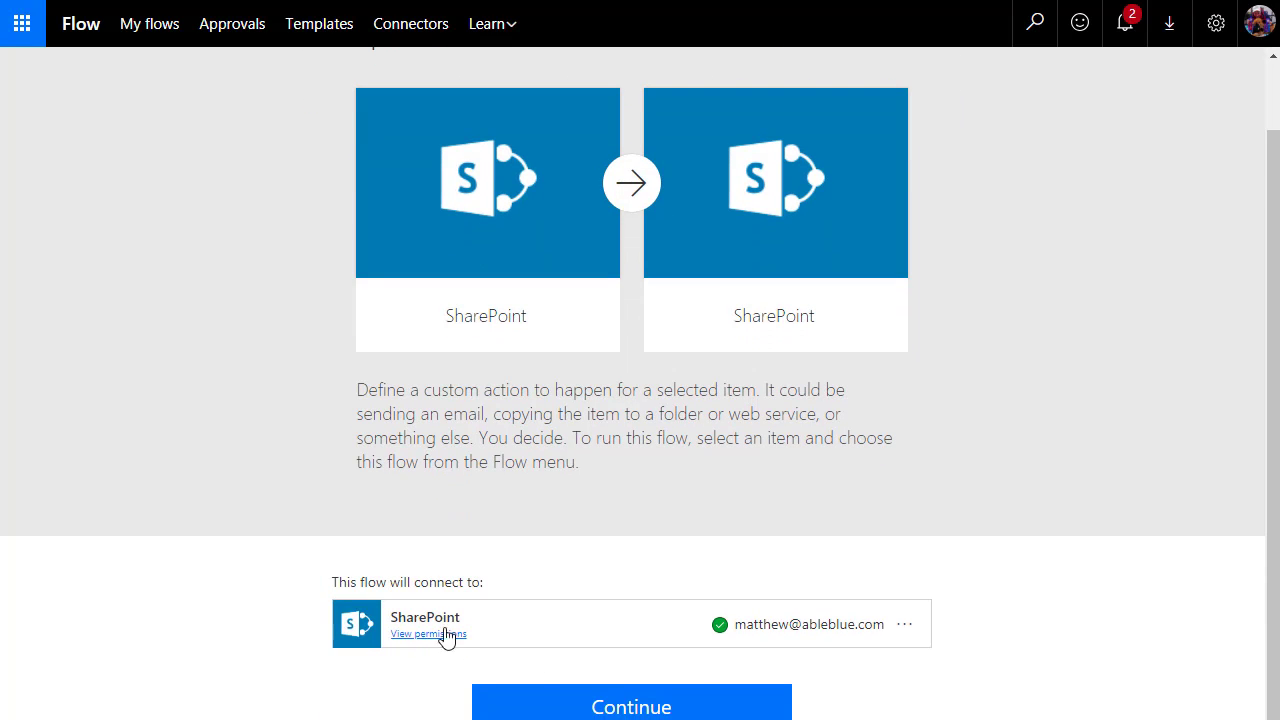
click(605, 710)
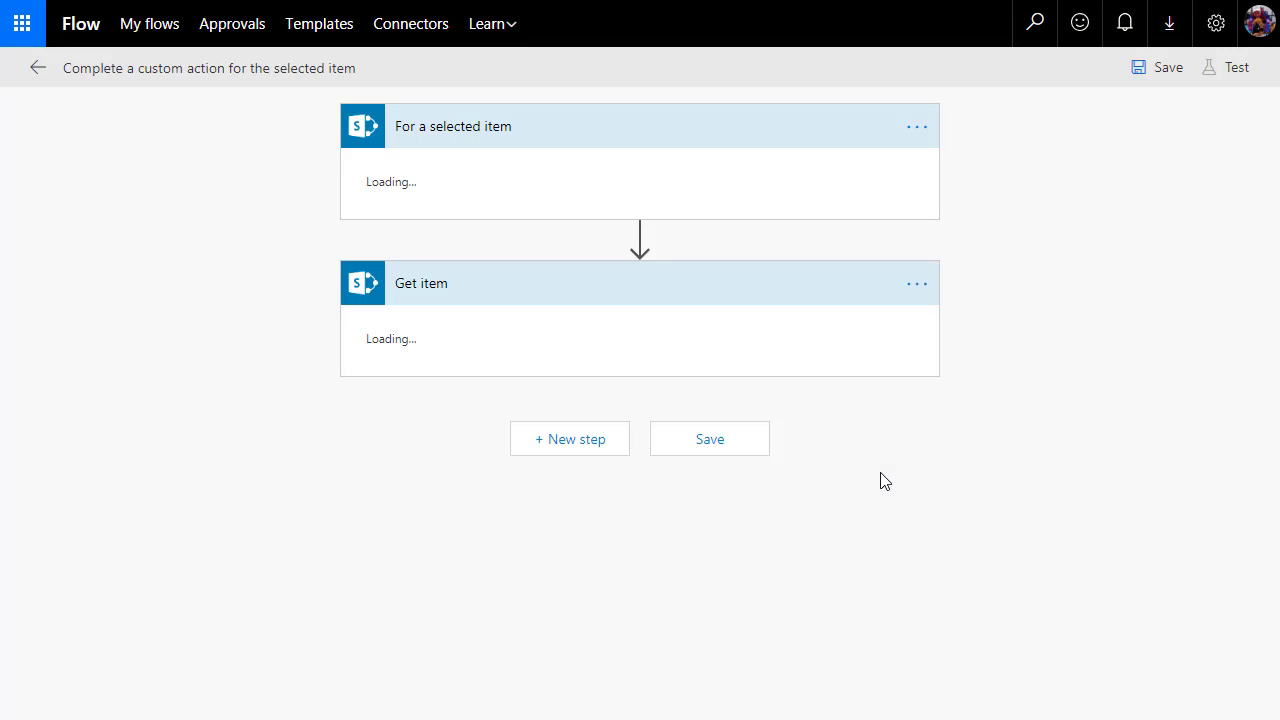
- Rename the flow as "DEMO - Create PDF for Item"
click(227, 70)
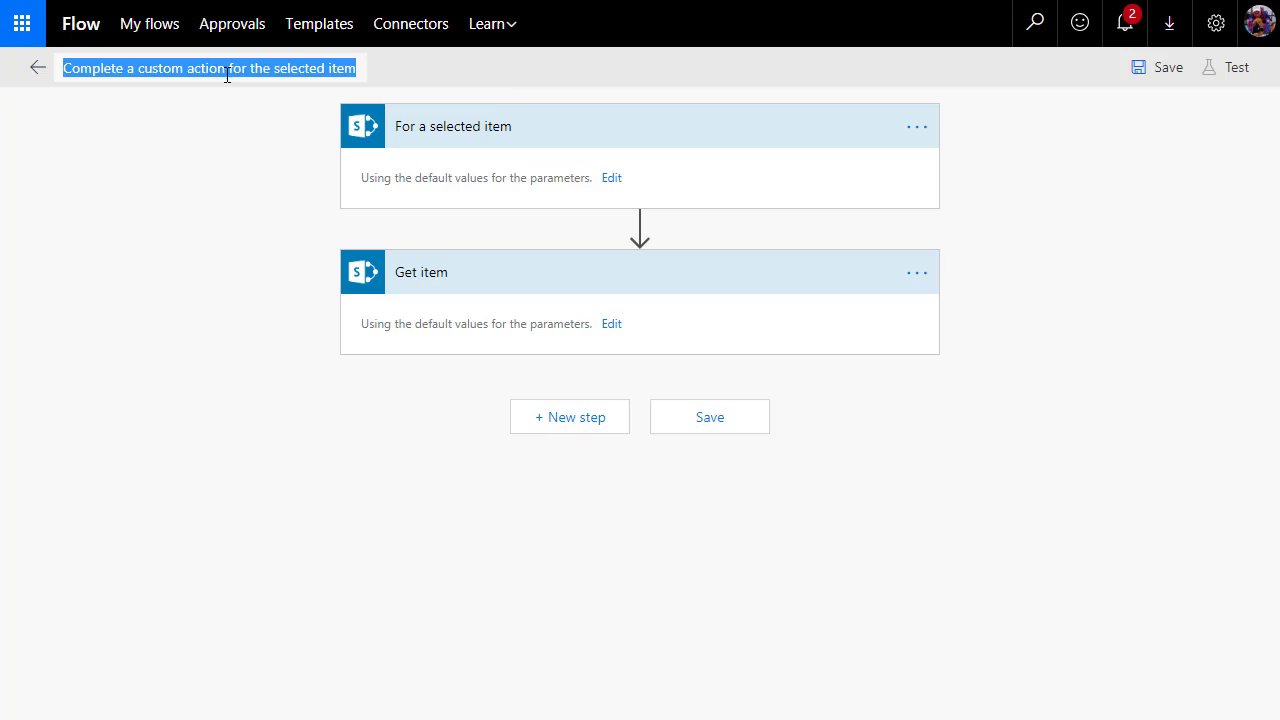
text(DEMO - )
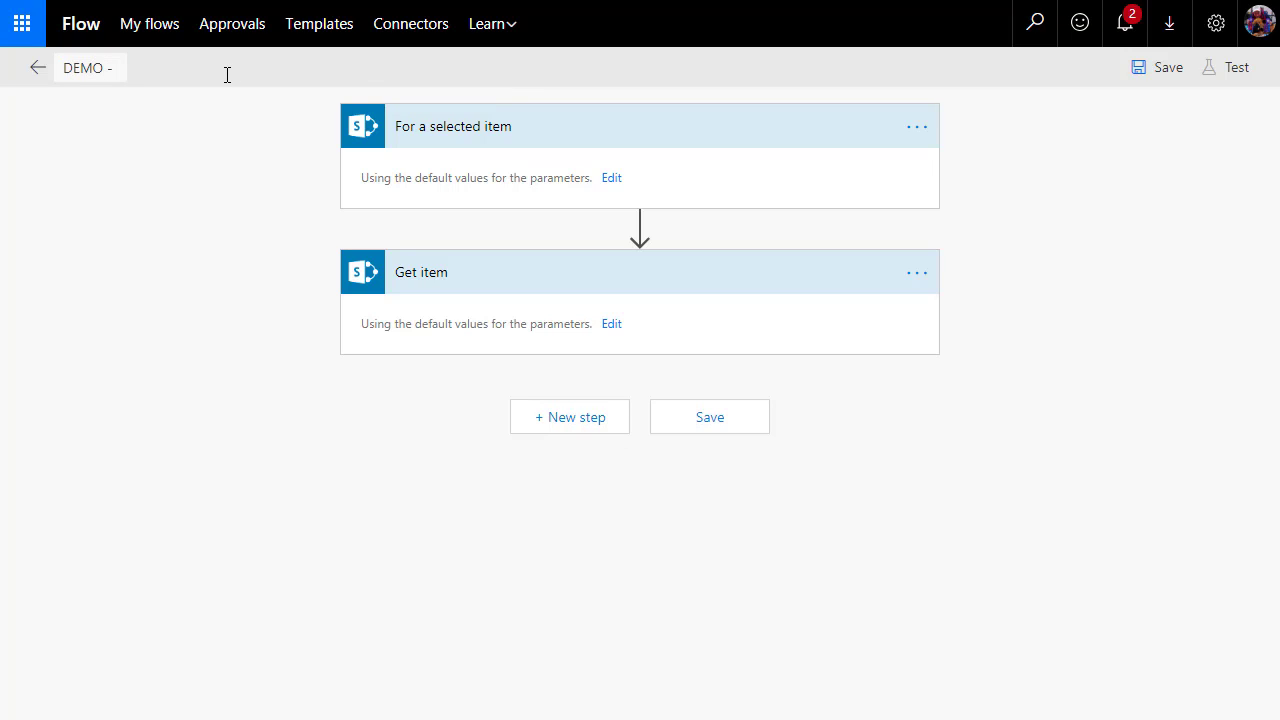
text(Create)
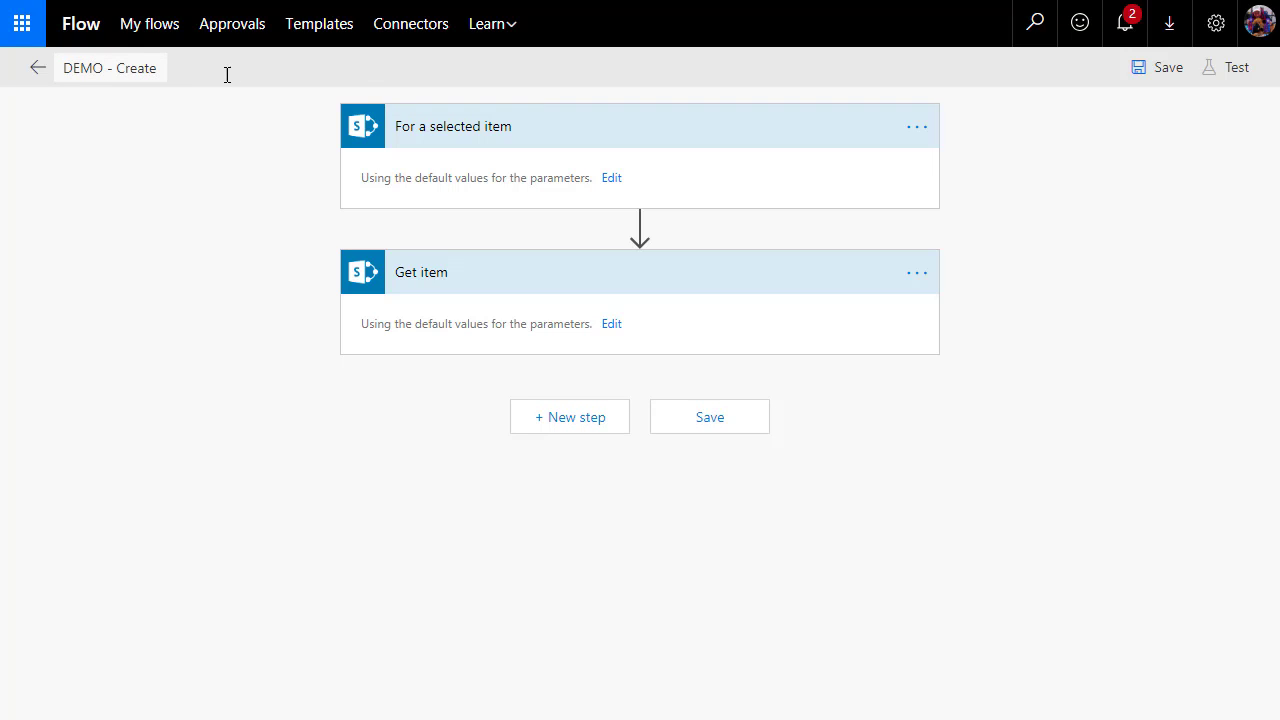
text( PDF)
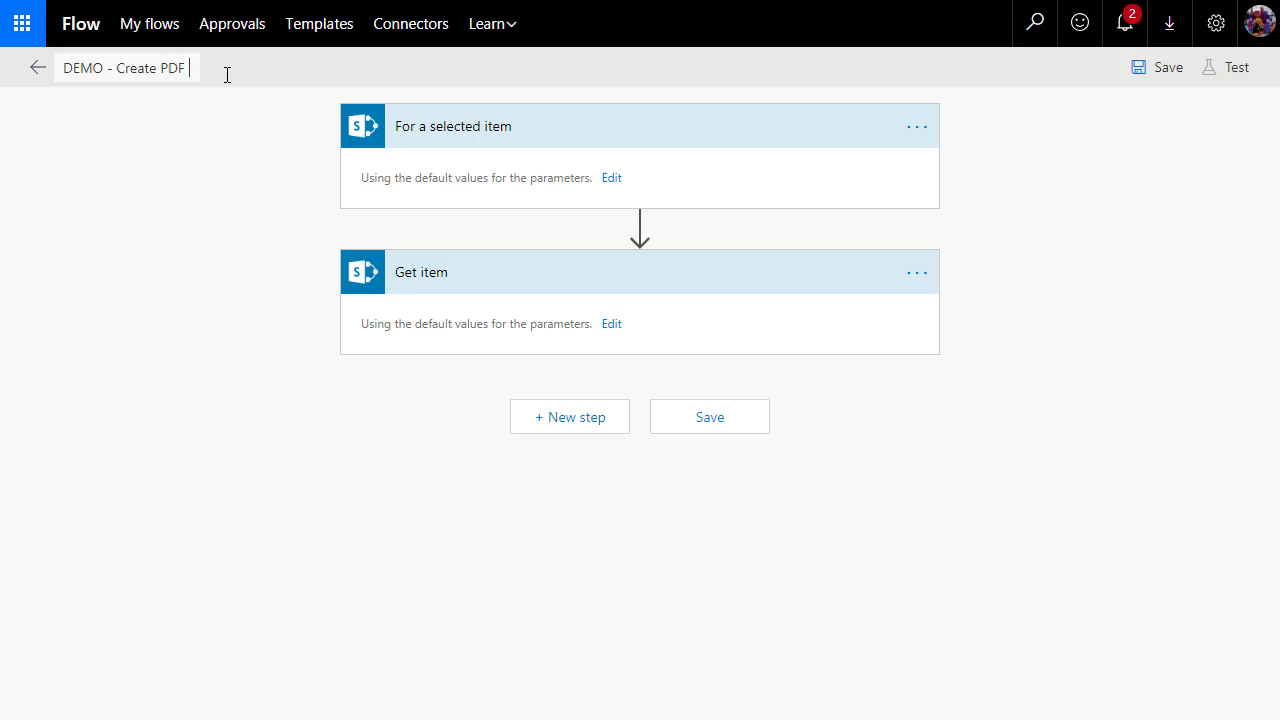
text( for Item)
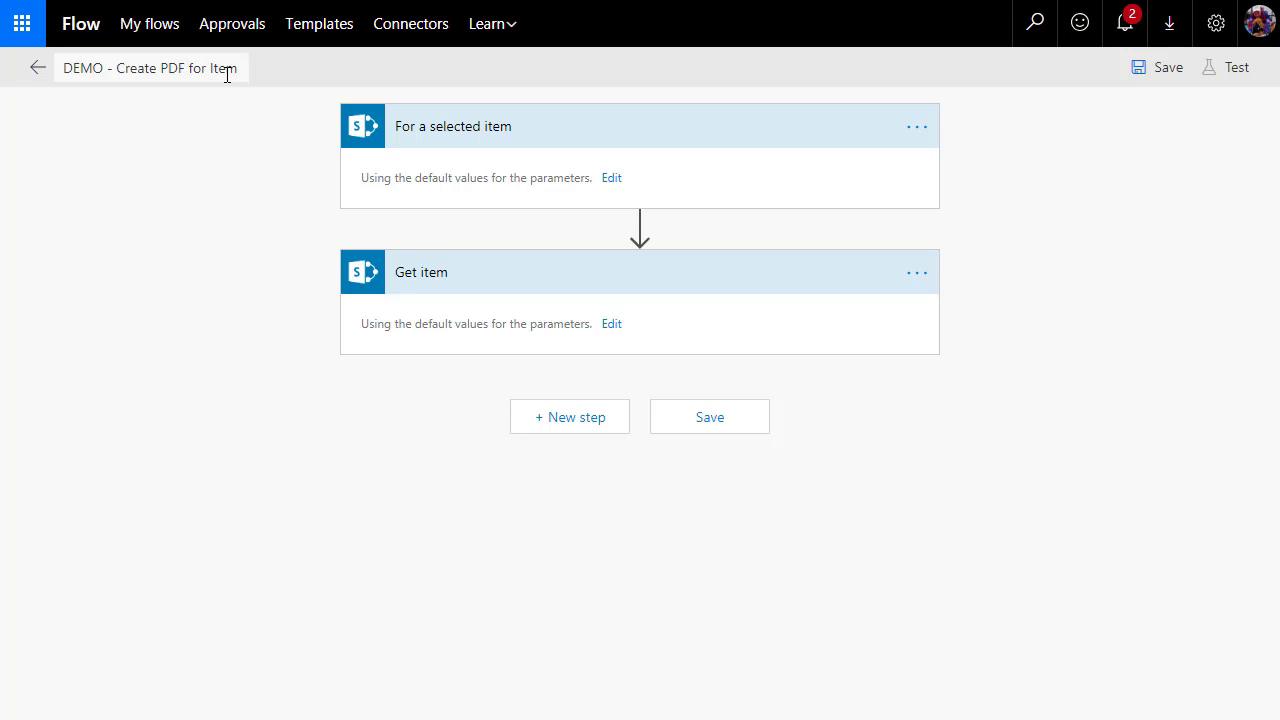
- Collapse the trigger and Get item cards, and rename the Get item action as "Get item - Issue Item"
click(555, 143)
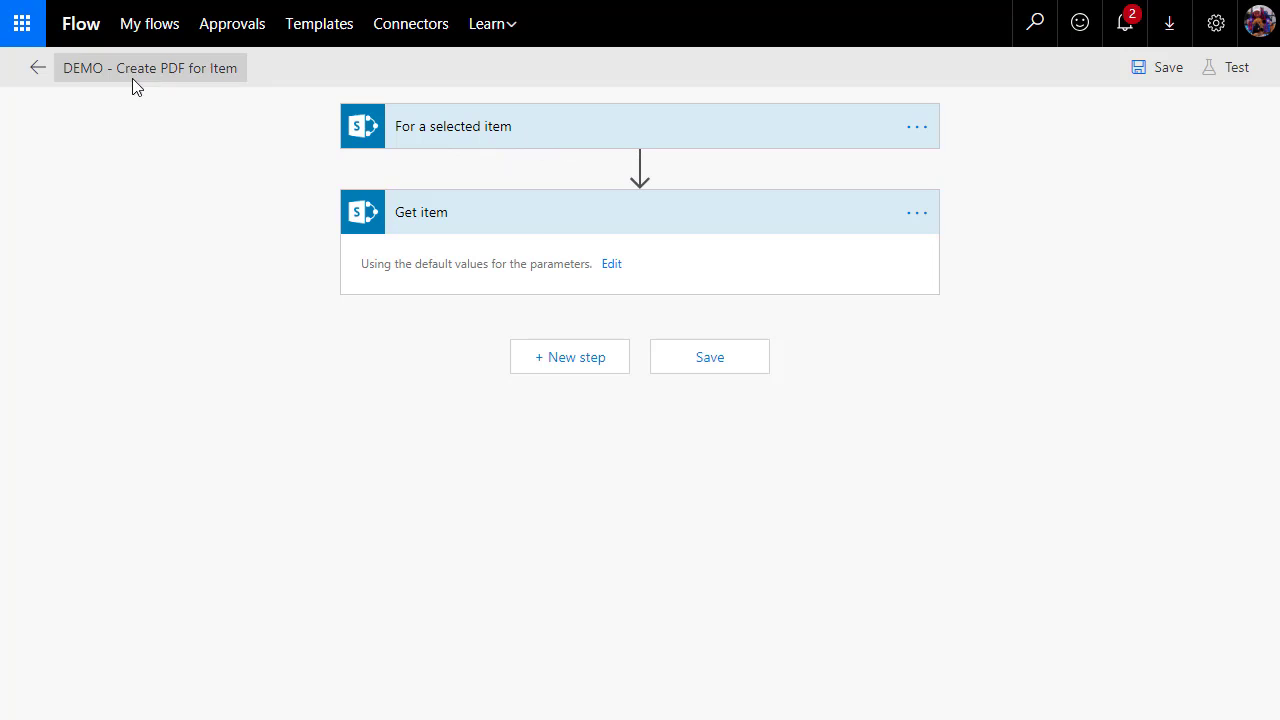
click(577, 229)
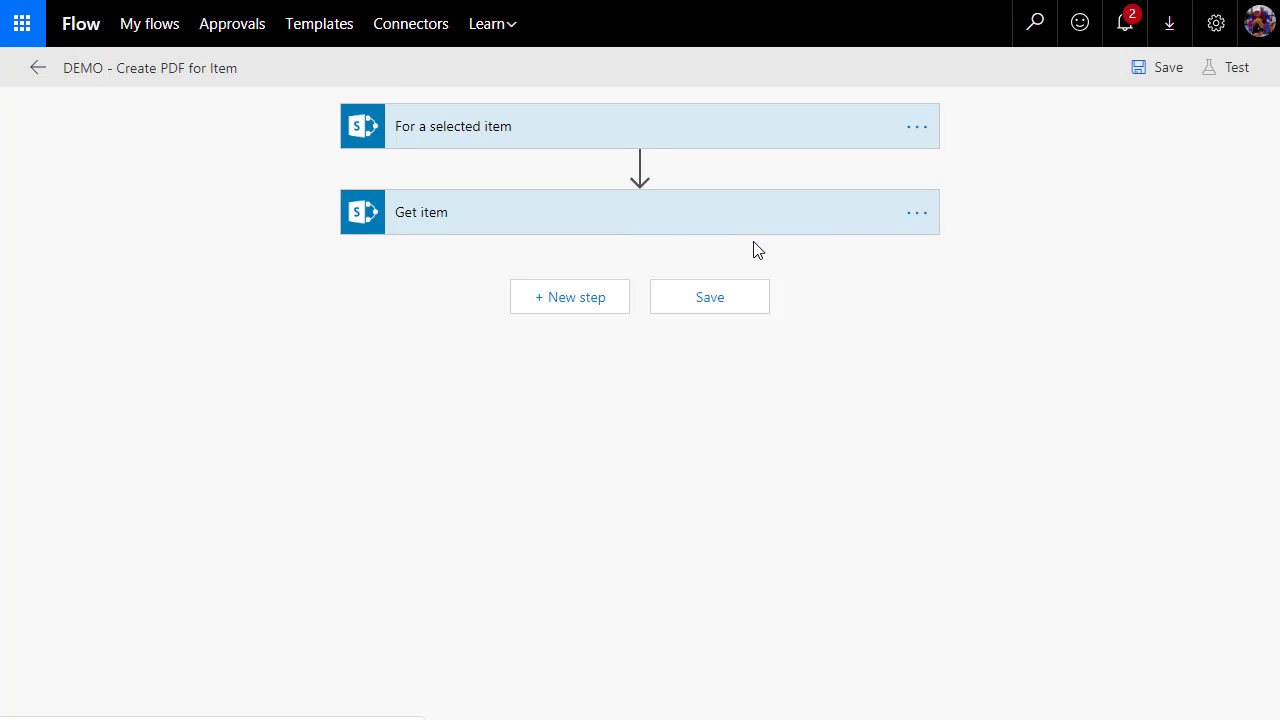
click(912, 216)
click(987, 212)
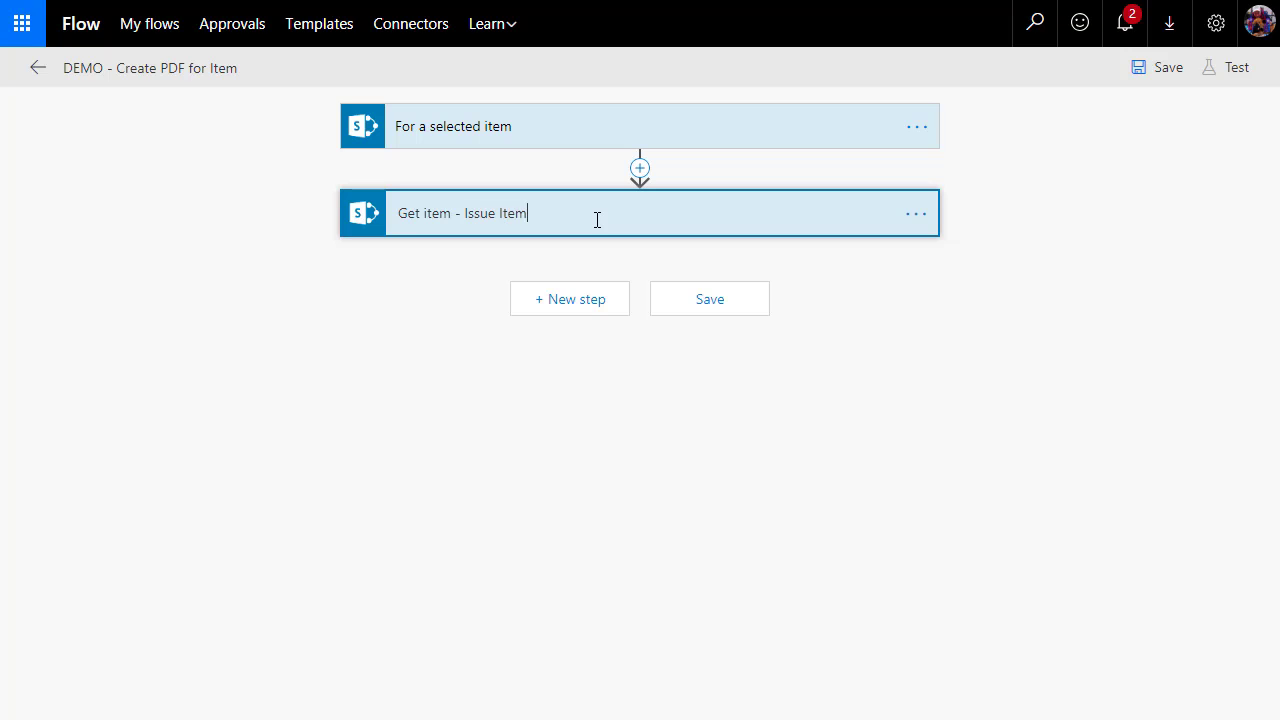
click(691, 373)
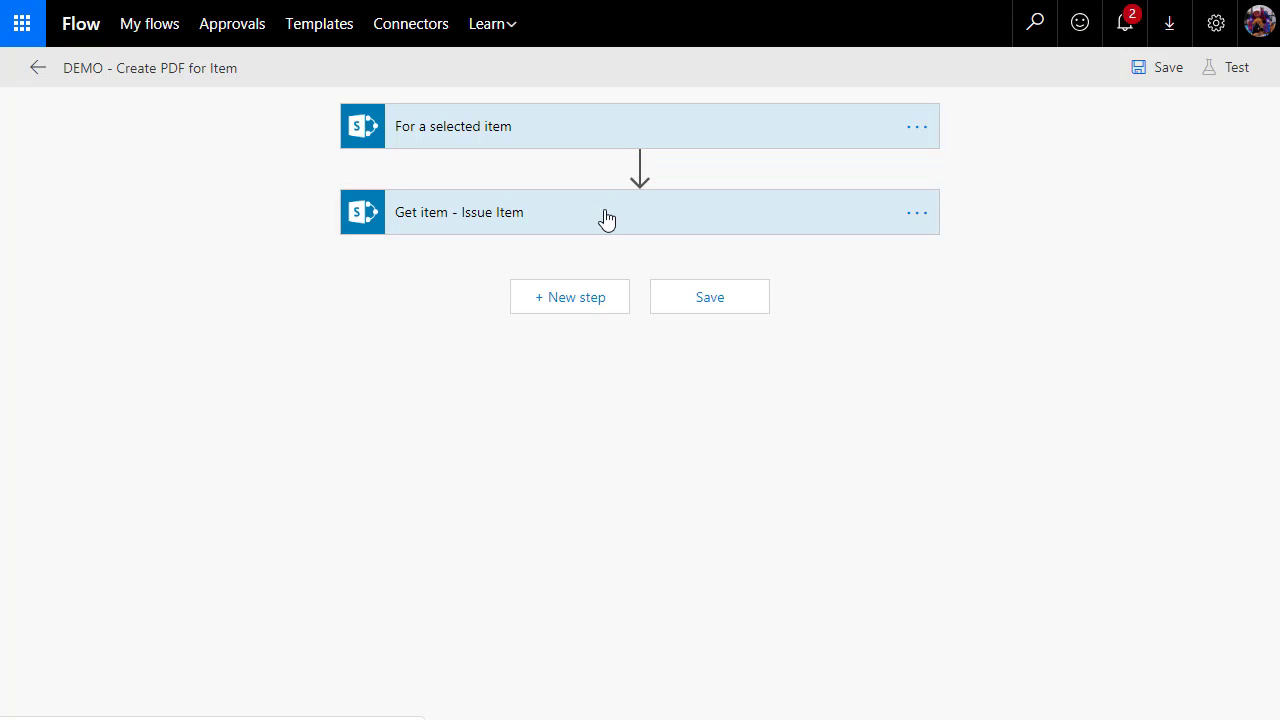
- Add a Date Time "Current time" action after the Get item action
click(570, 302)
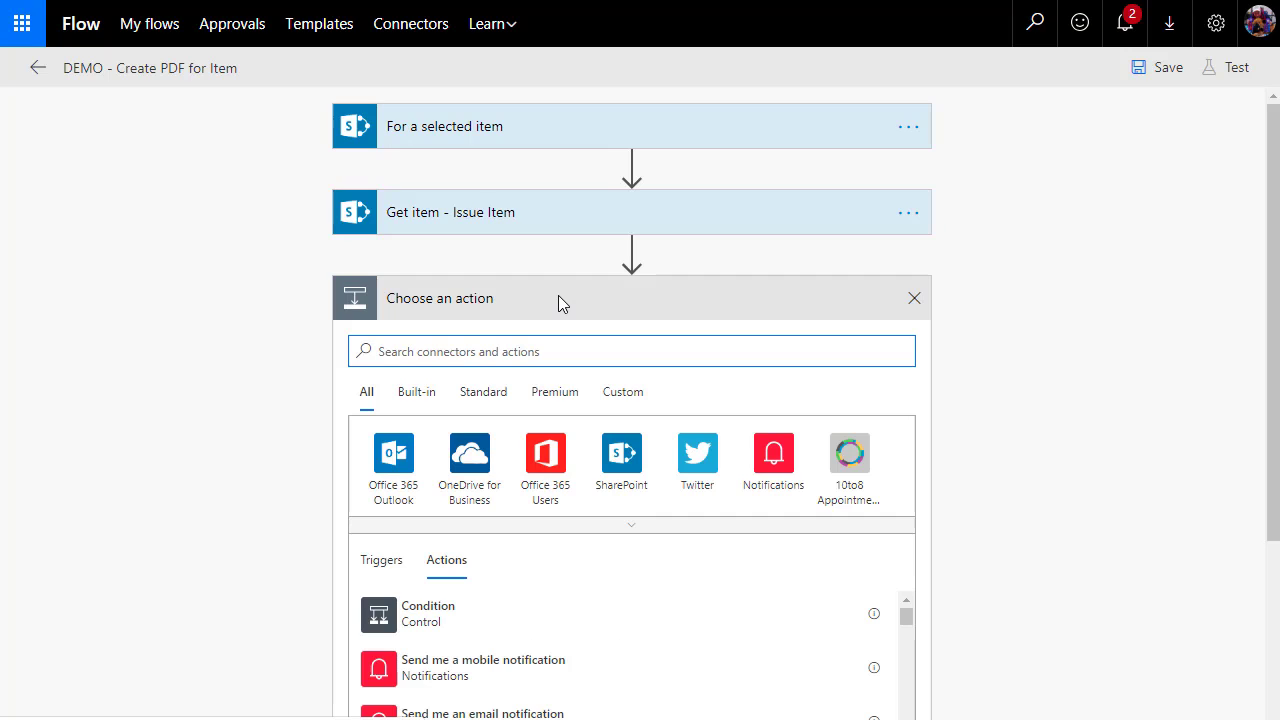
text(Current)
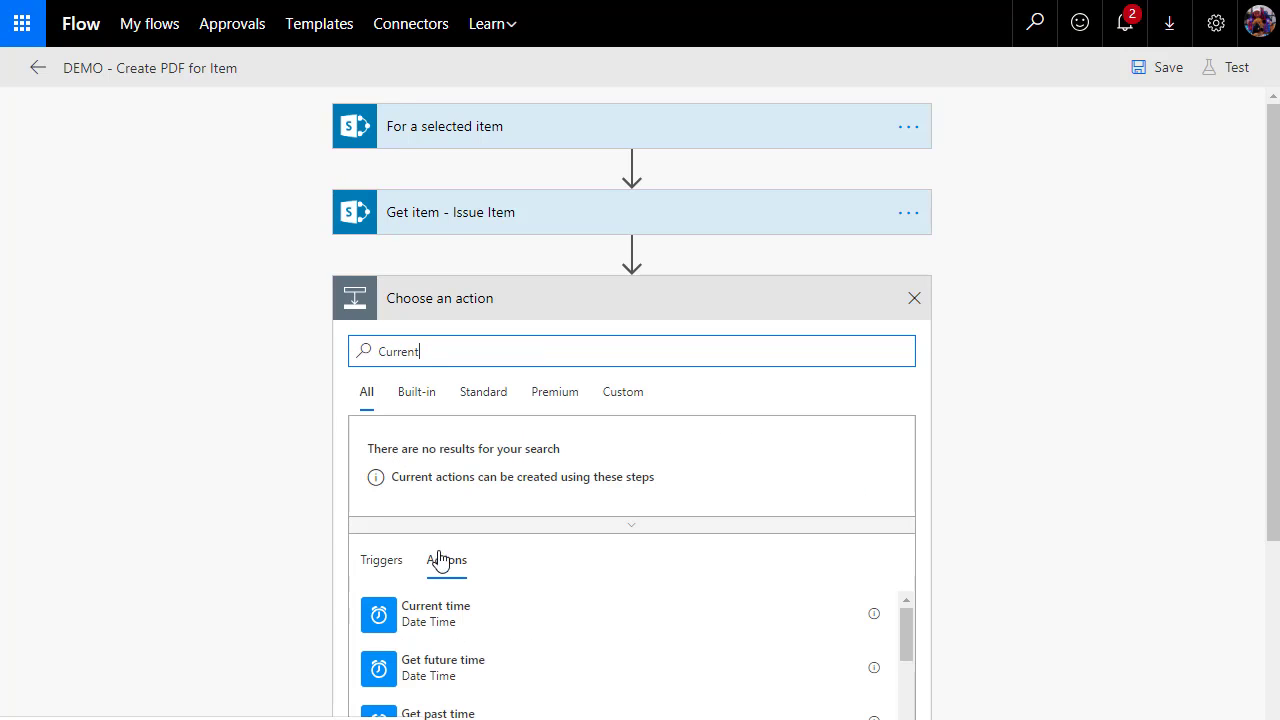
click(474, 615)
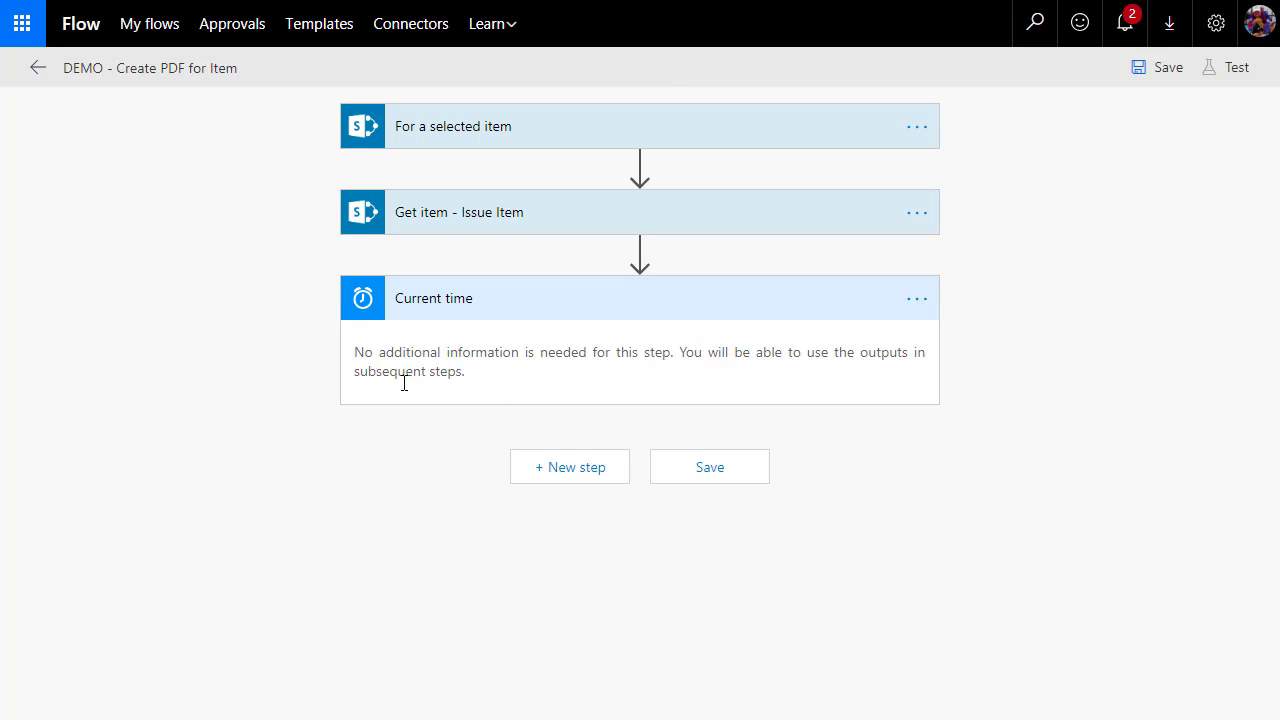
- Add the SharePoint "Get file content" action after Current time
click(572, 479)
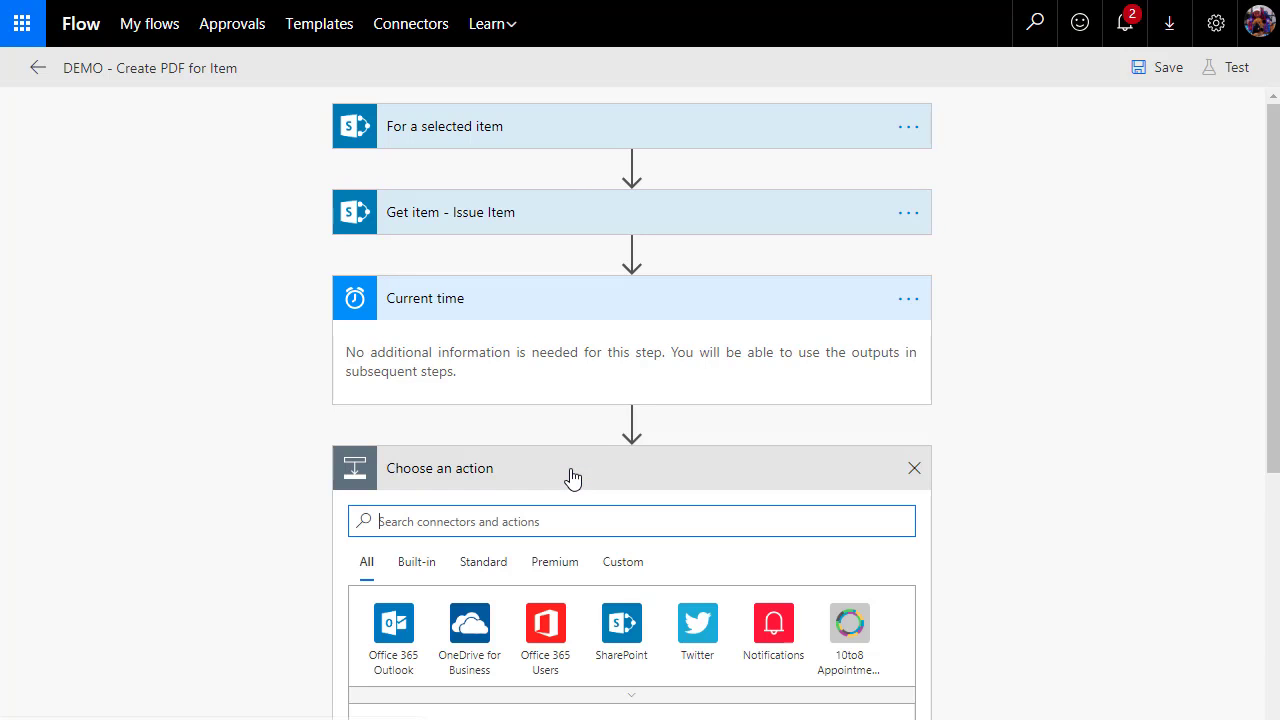
text(f)
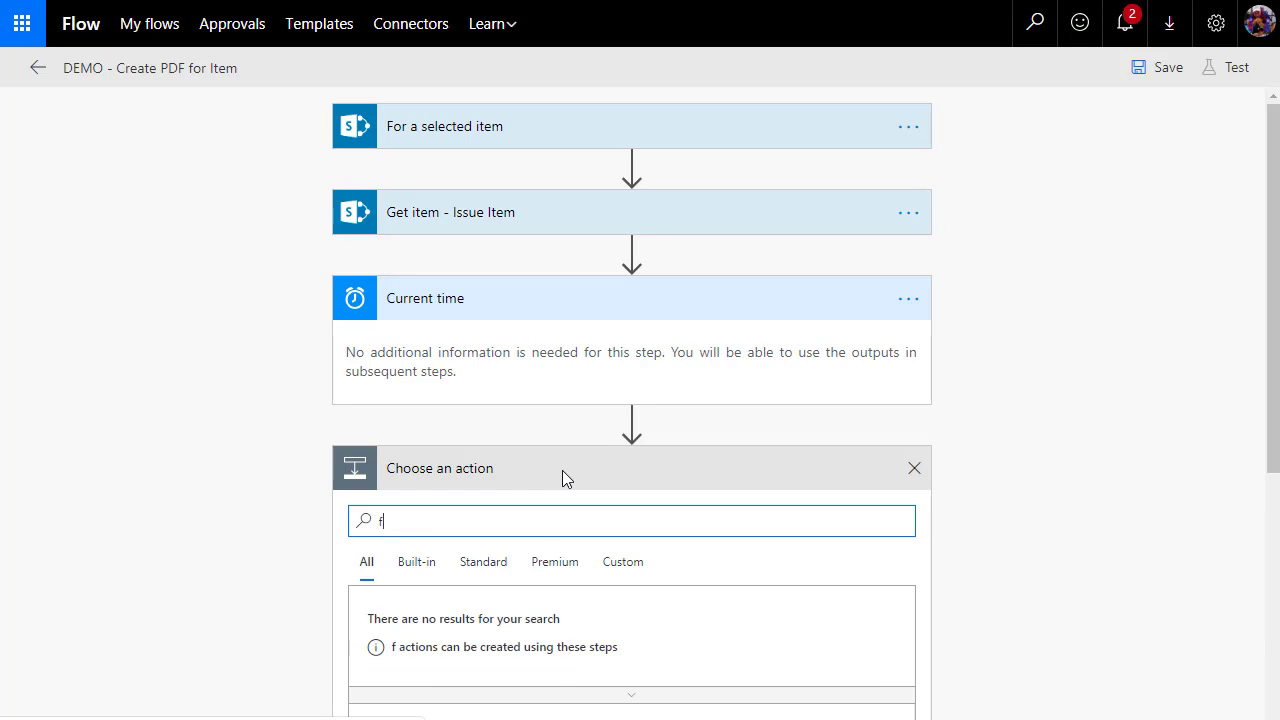
text(ile content)
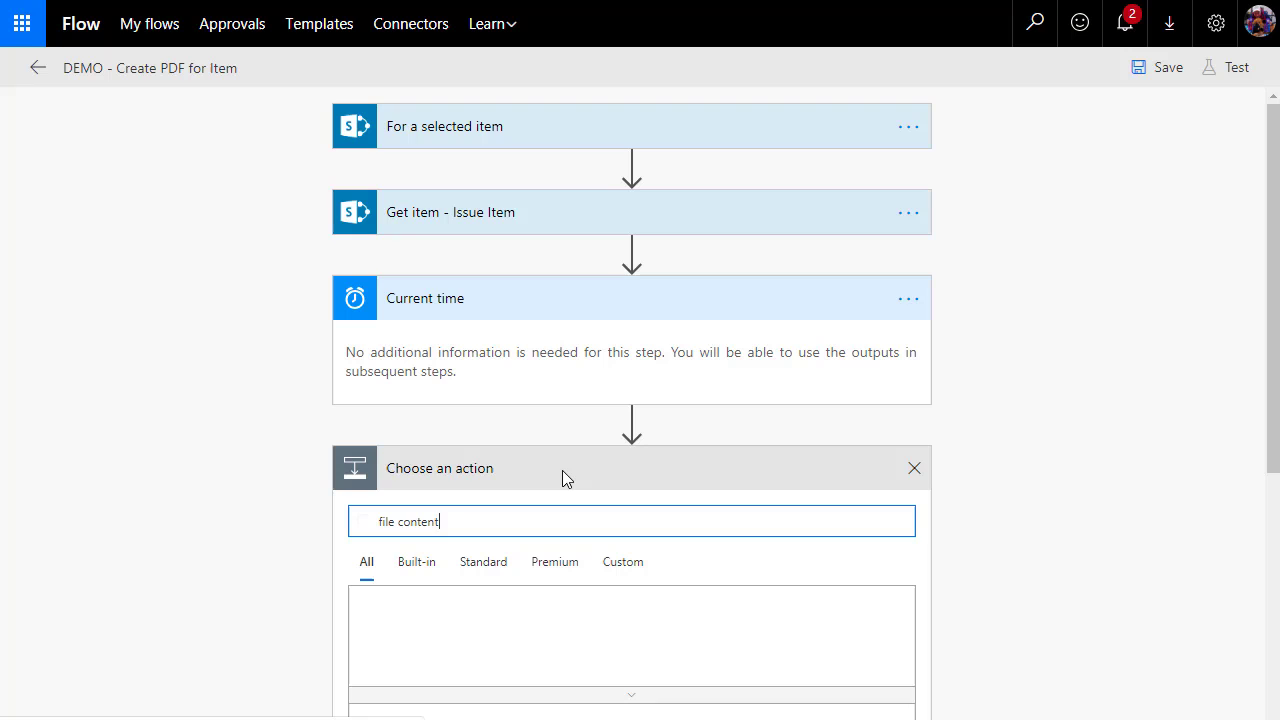
scroll(251, 539, down, 2)
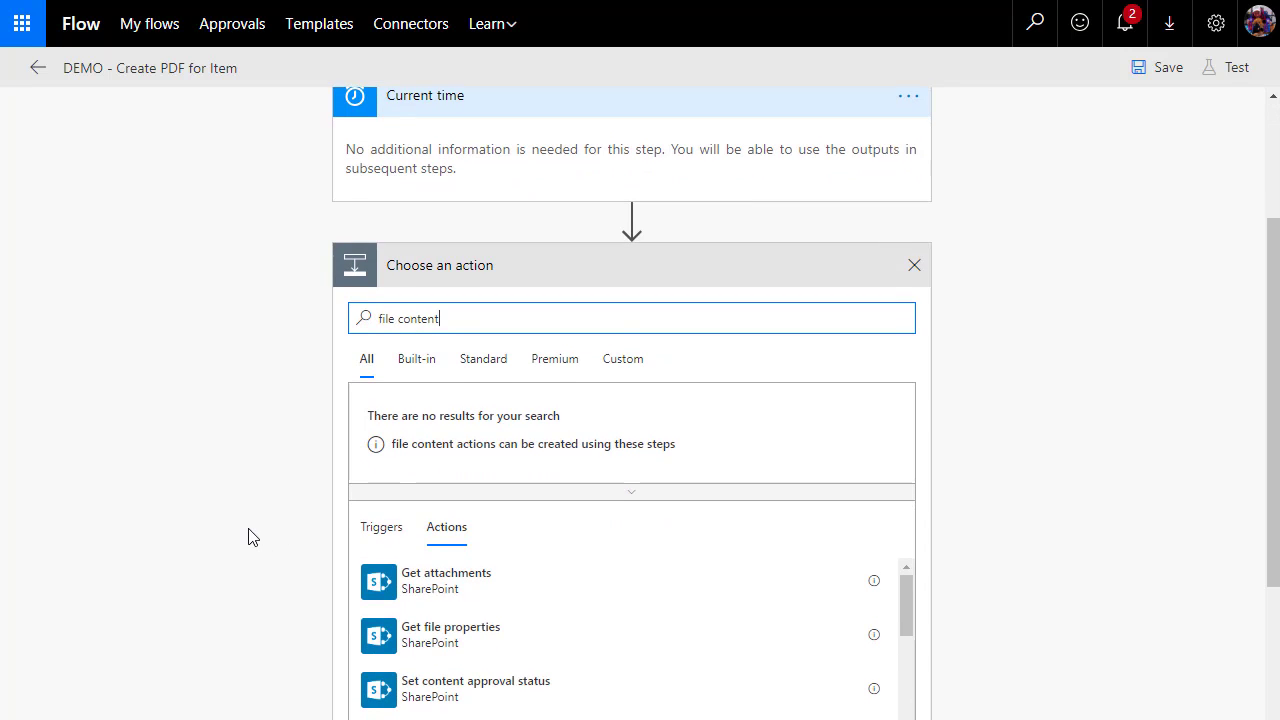
scroll(257, 536, down, 1)
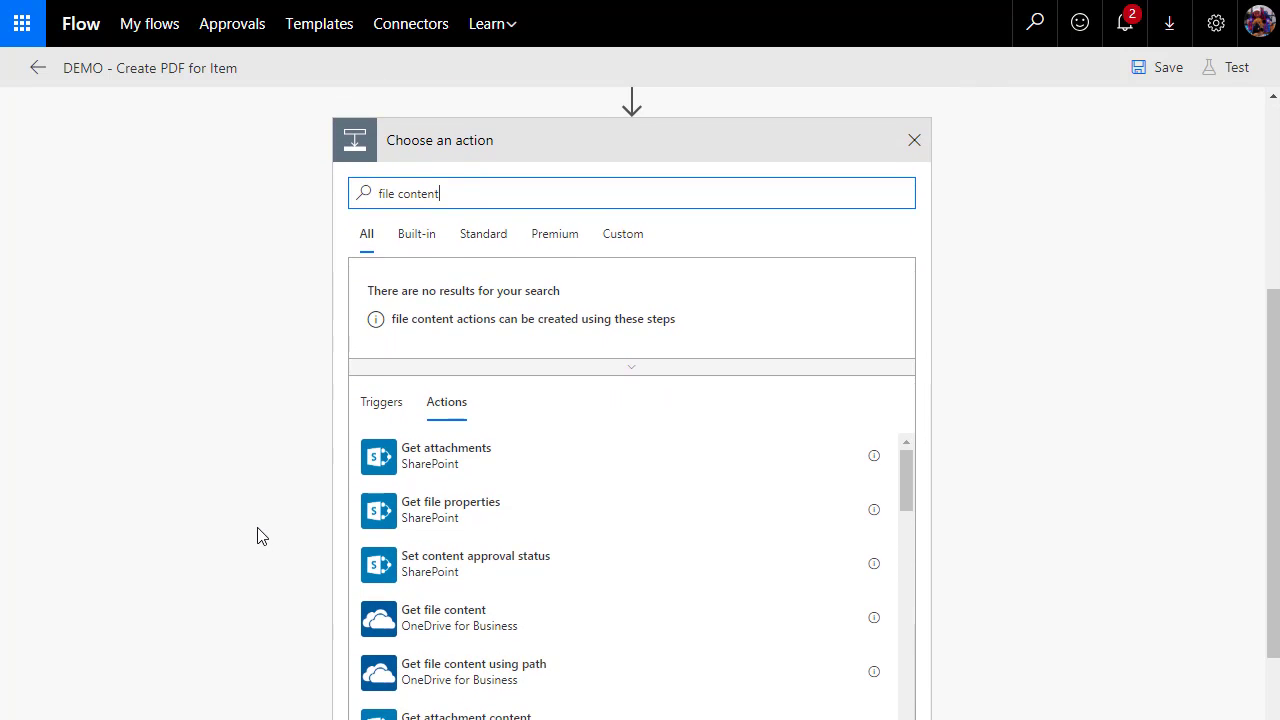
scroll(260, 574, down, 1)
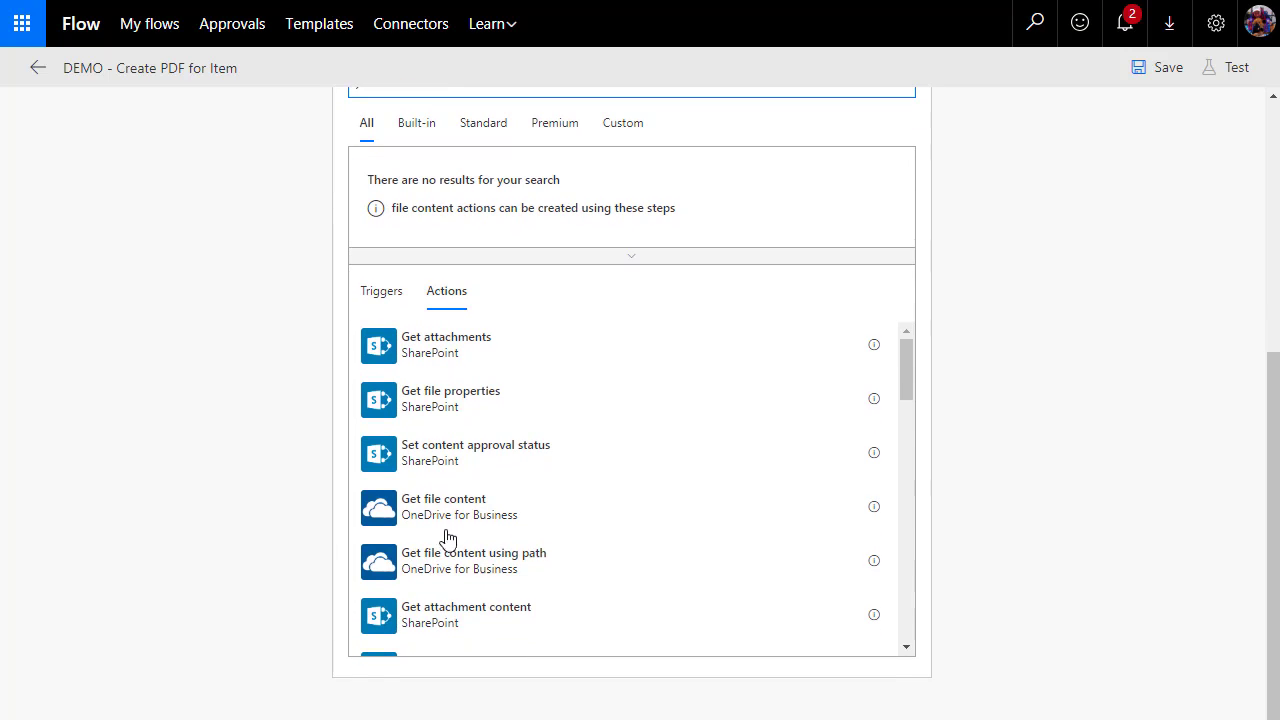
scroll(383, 530, down, 2)
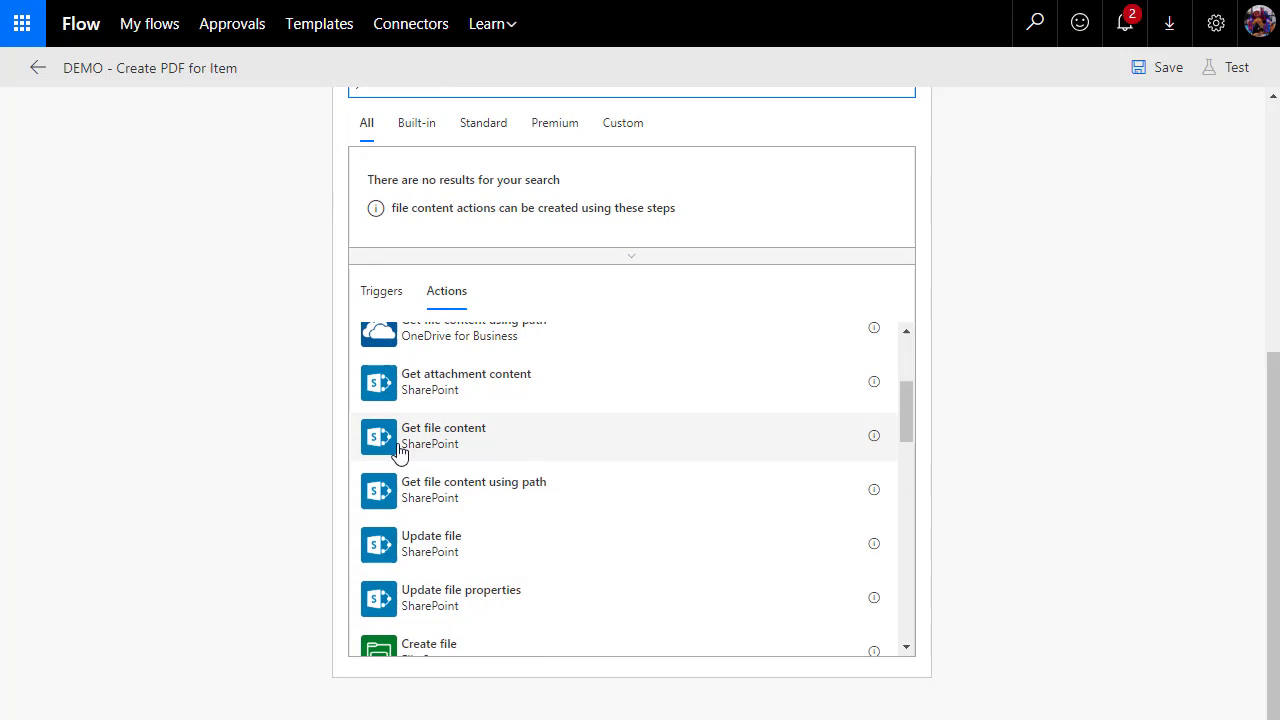
click(428, 452)
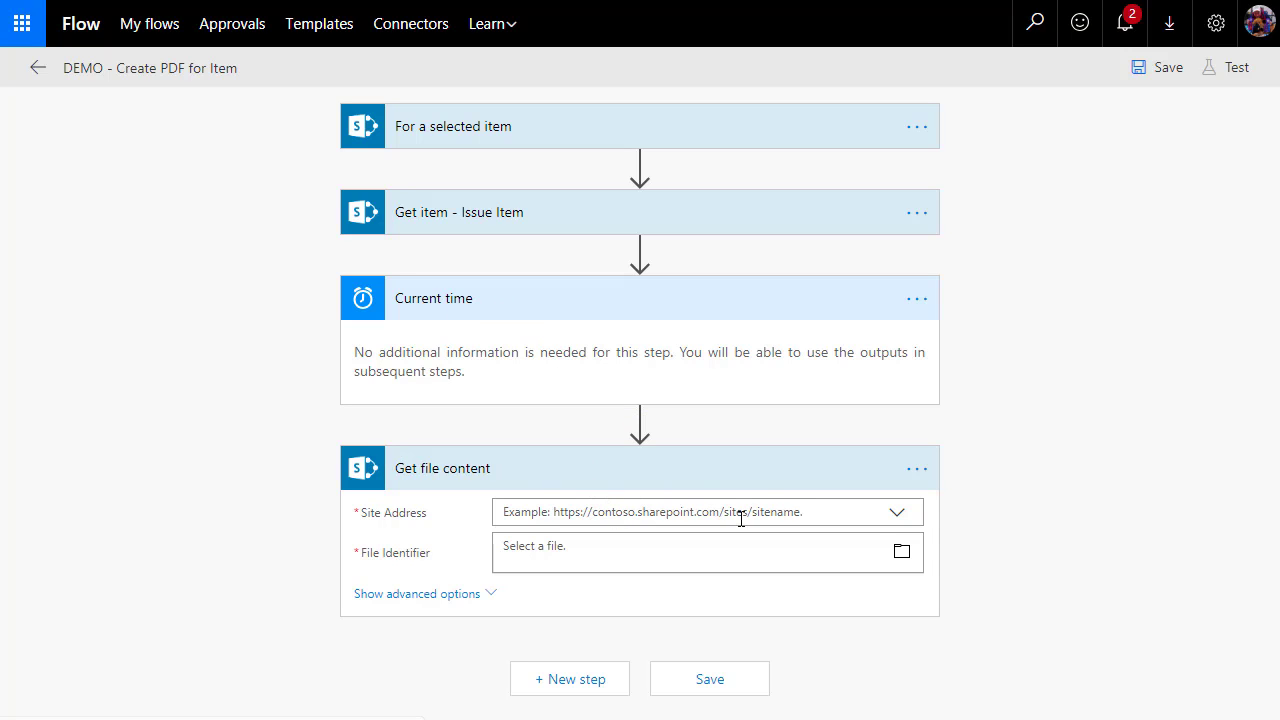
- Set Get file content to the PowerApps site and the file /Templates/Simple - Template.html, and save the flow
click(897, 515)
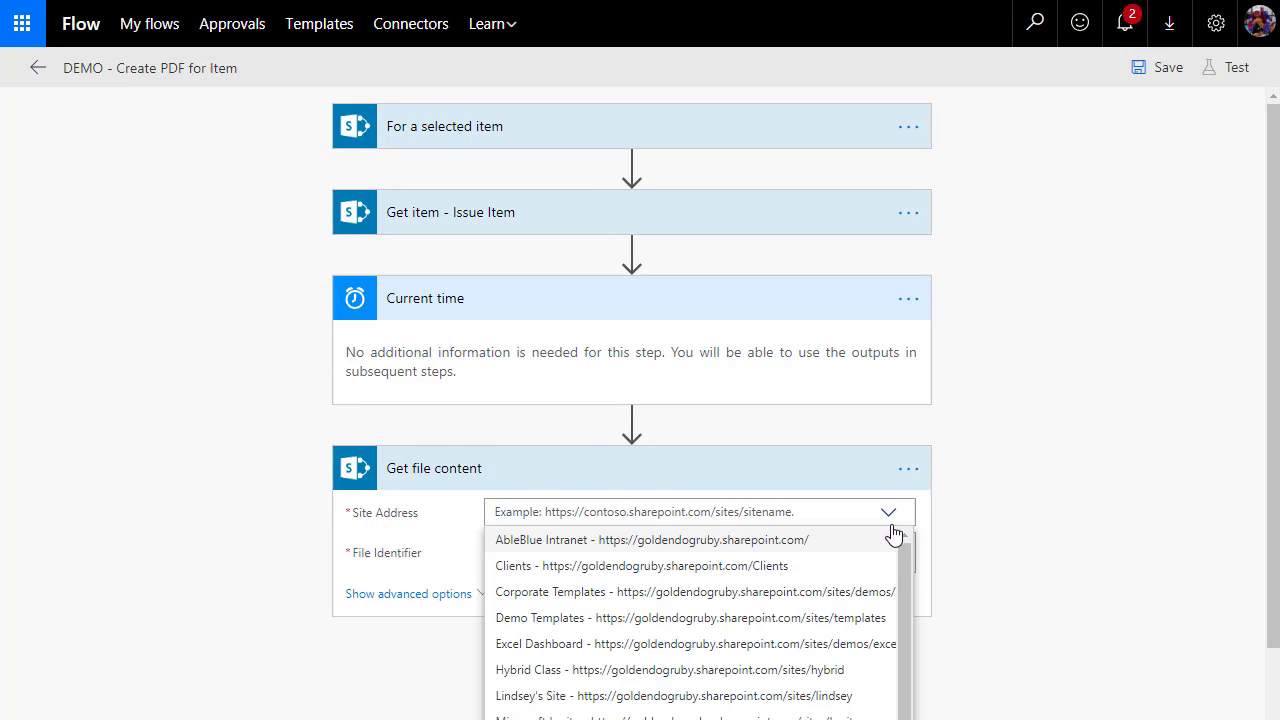
scroll(871, 609, down, 2)
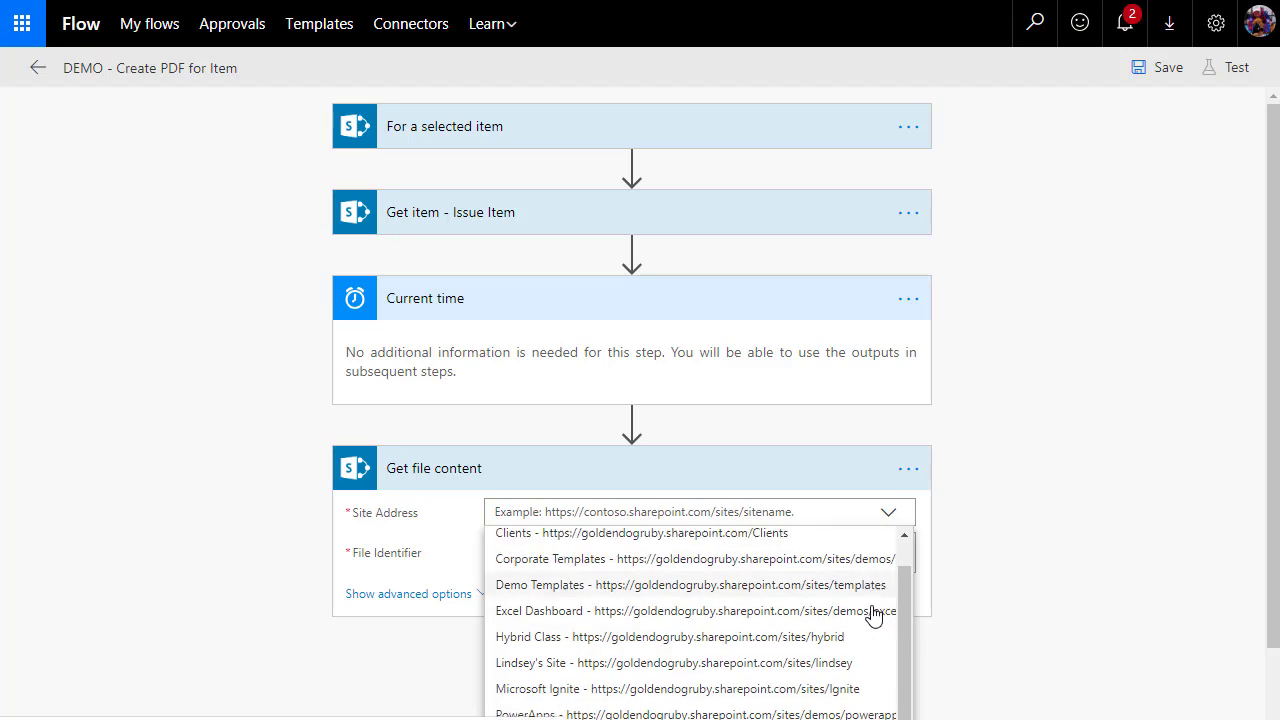
click(836, 690)
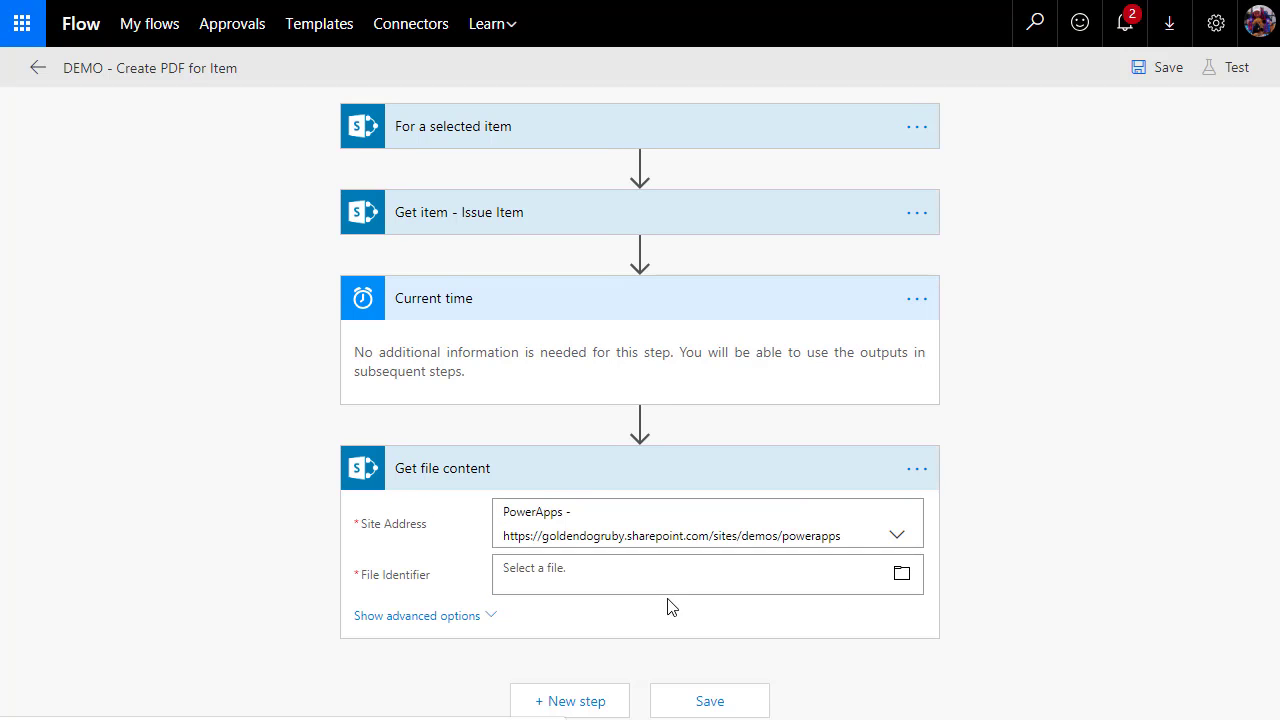
click(902, 573)
scroll(968, 370, down, 5)
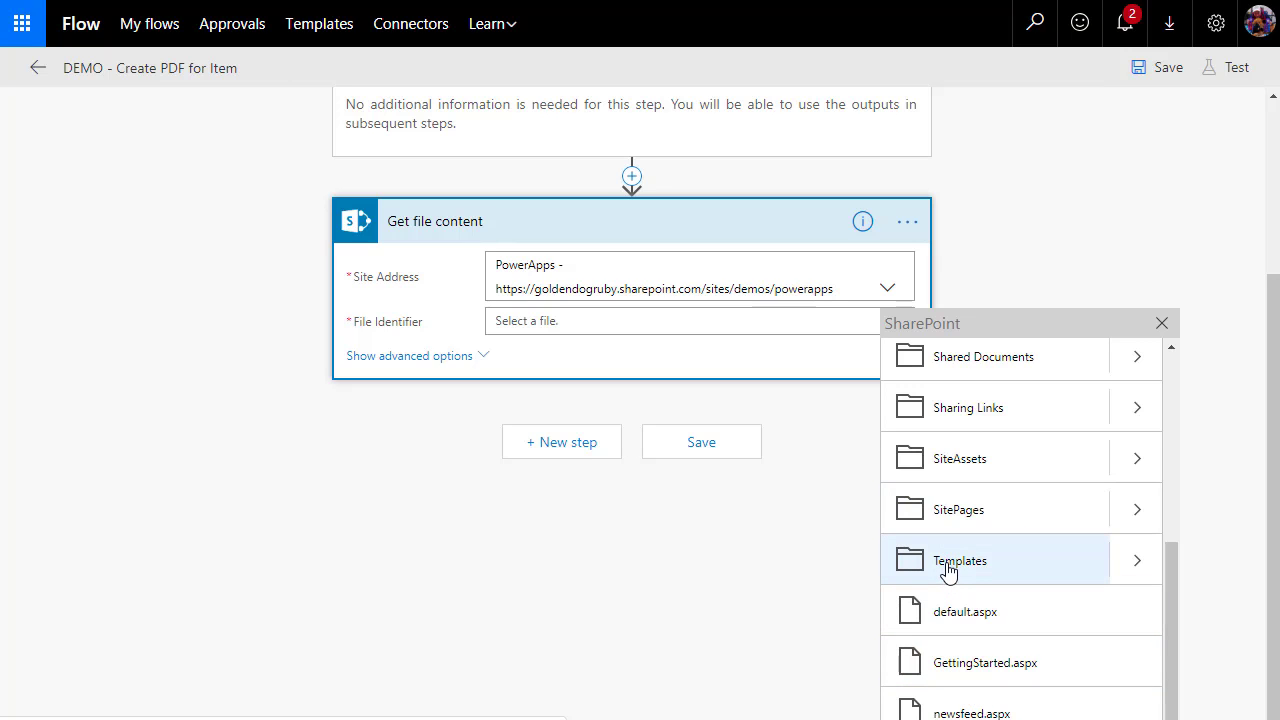
click(1135, 563)
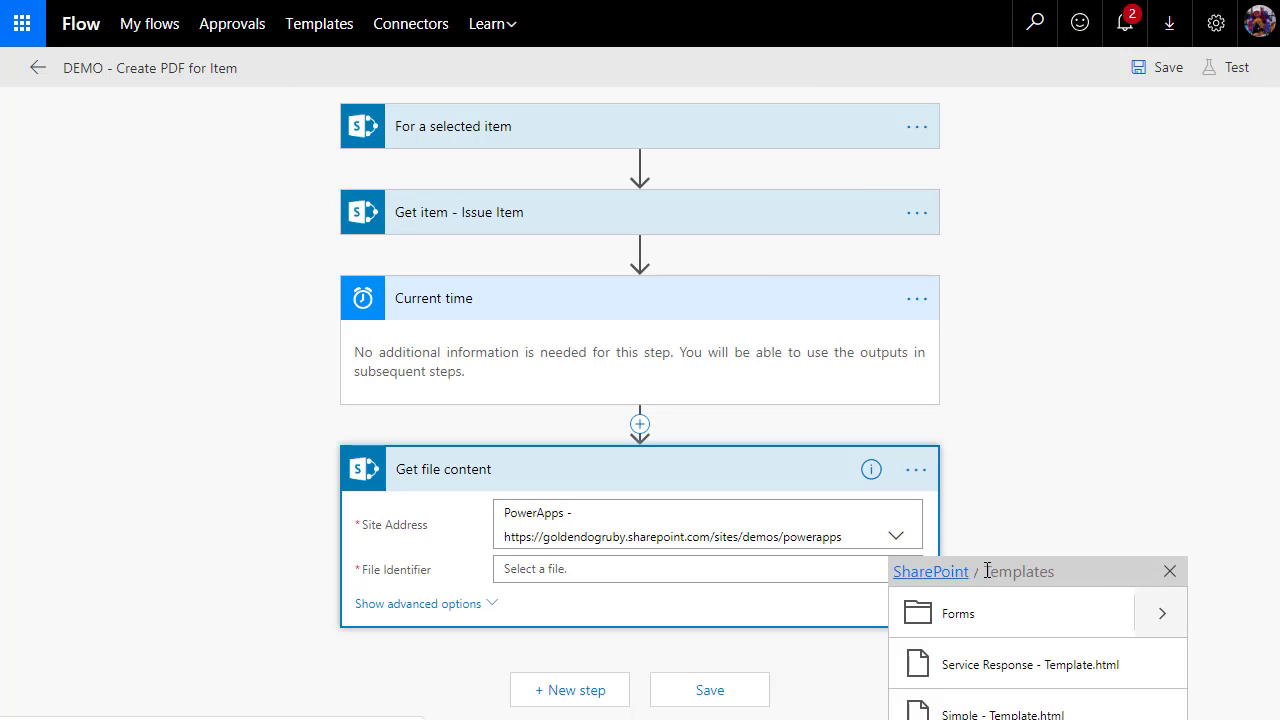
click(1040, 708)
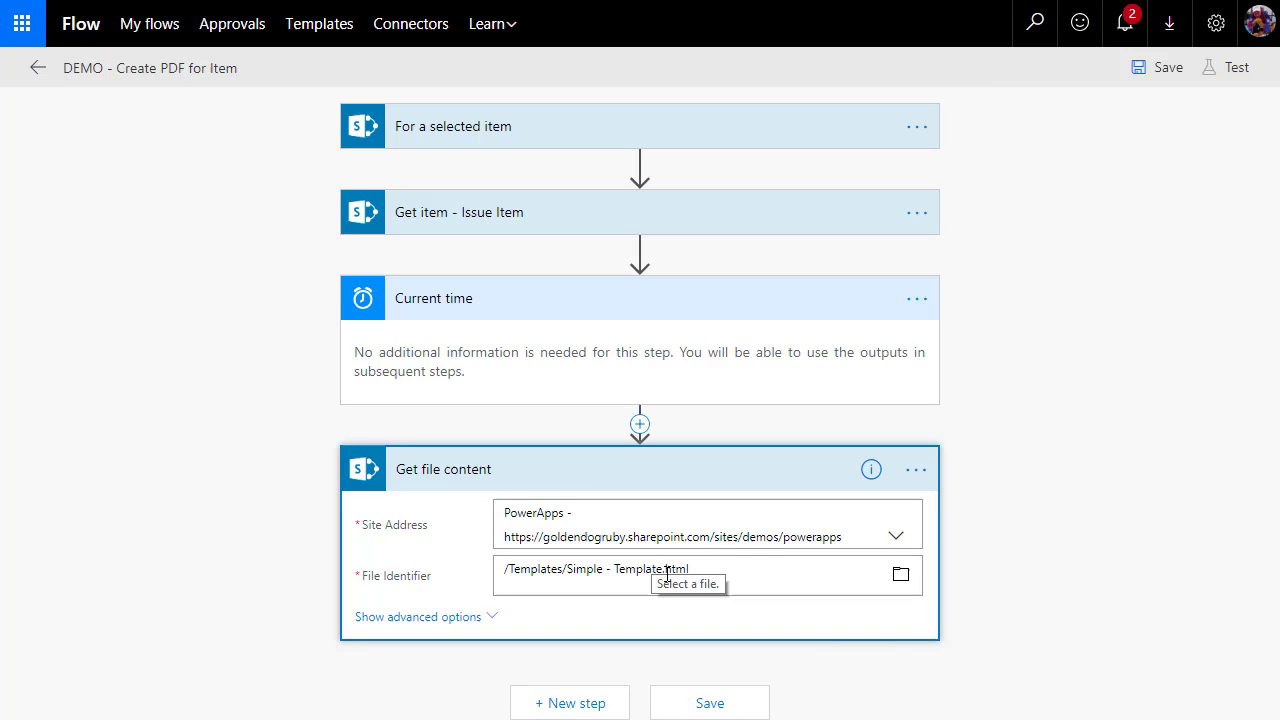
click(665, 703)
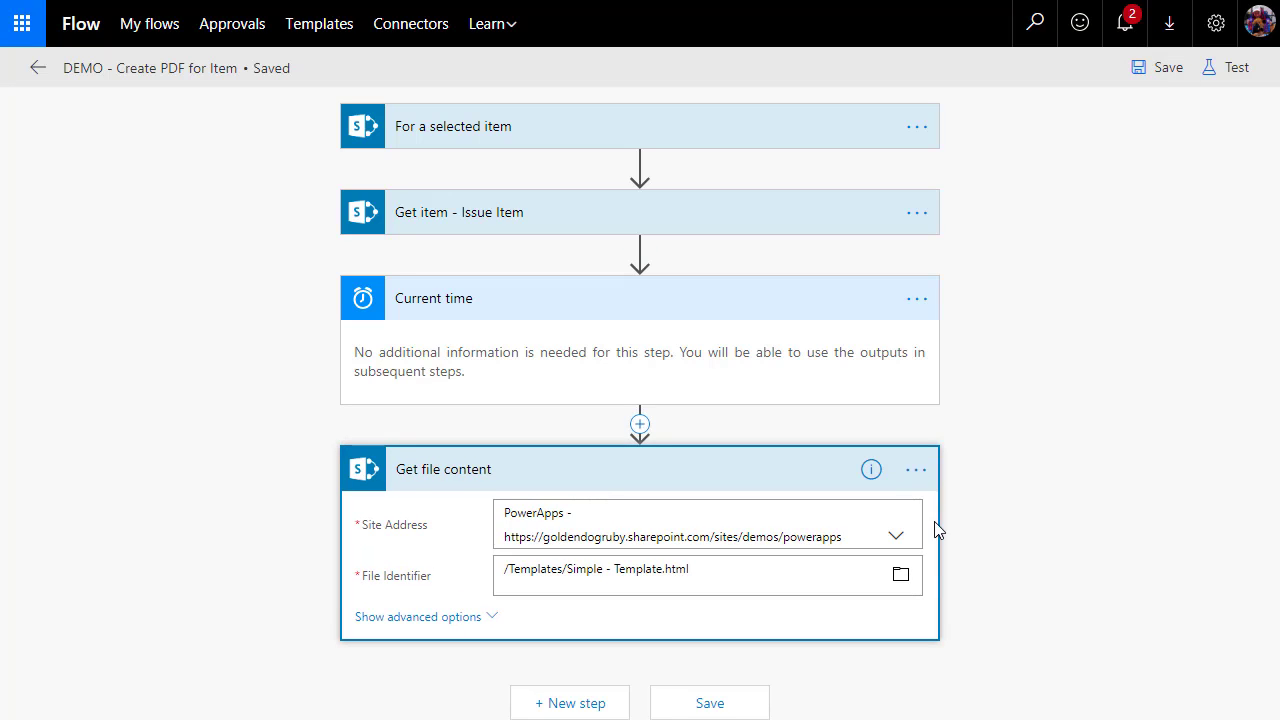
- Rename the Get file content action as "Get file content - HTML Template"
click(916, 470)
click(984, 476)
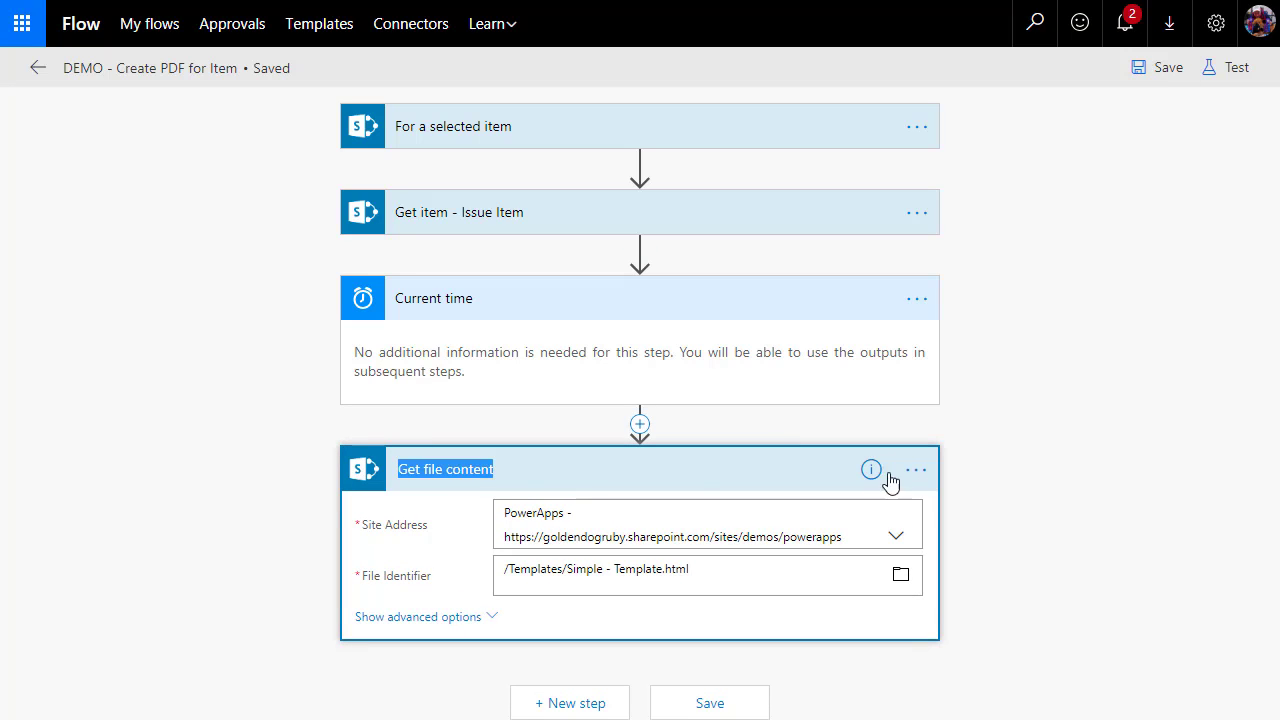
click(669, 459)
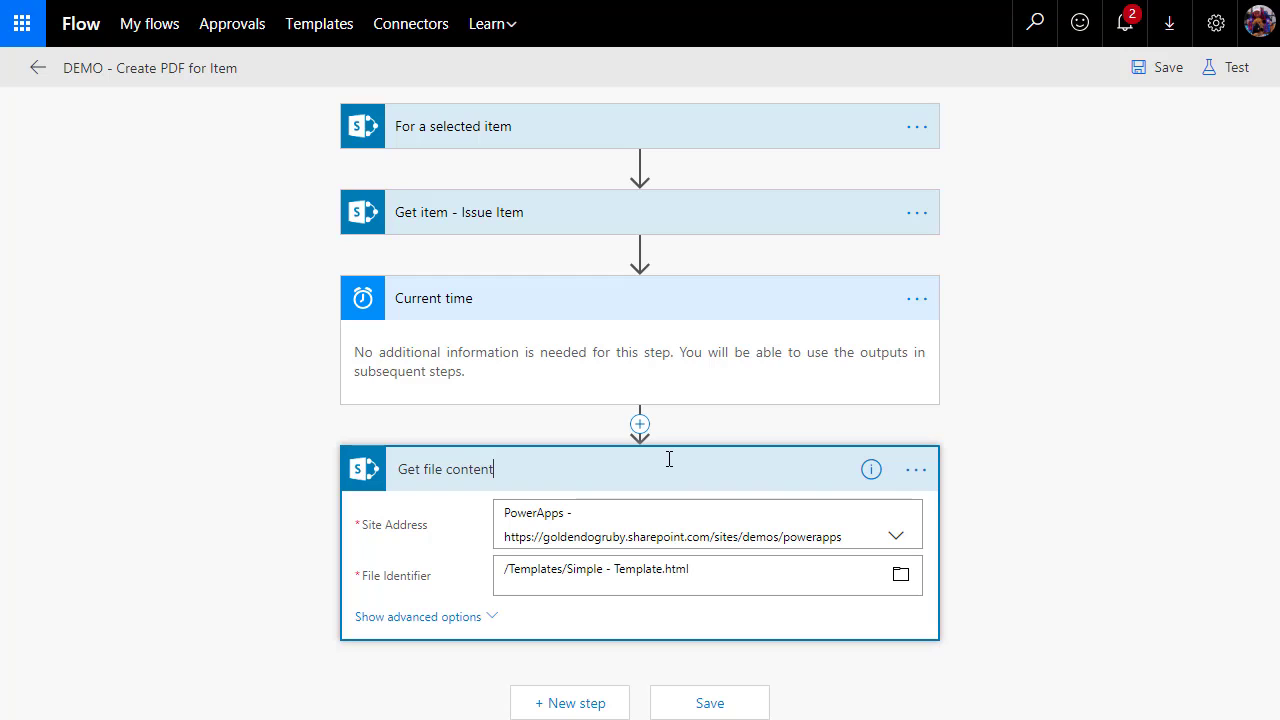
text(- H)
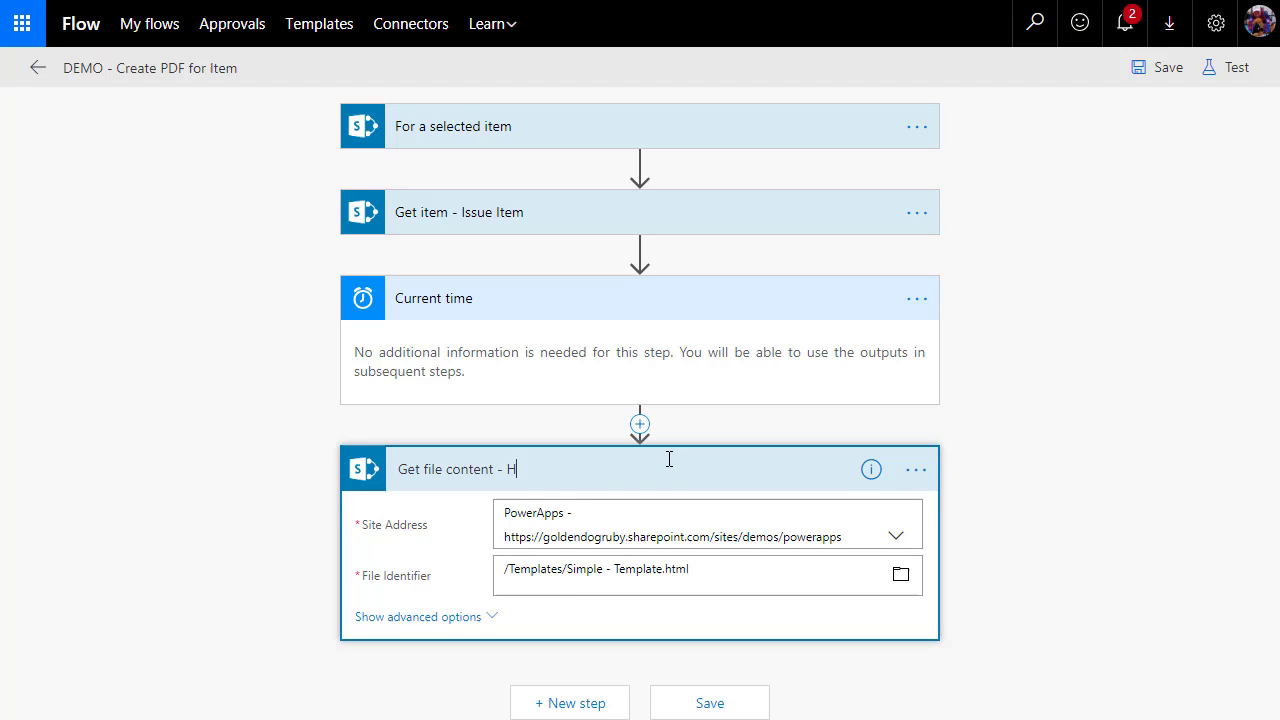
text(TML)
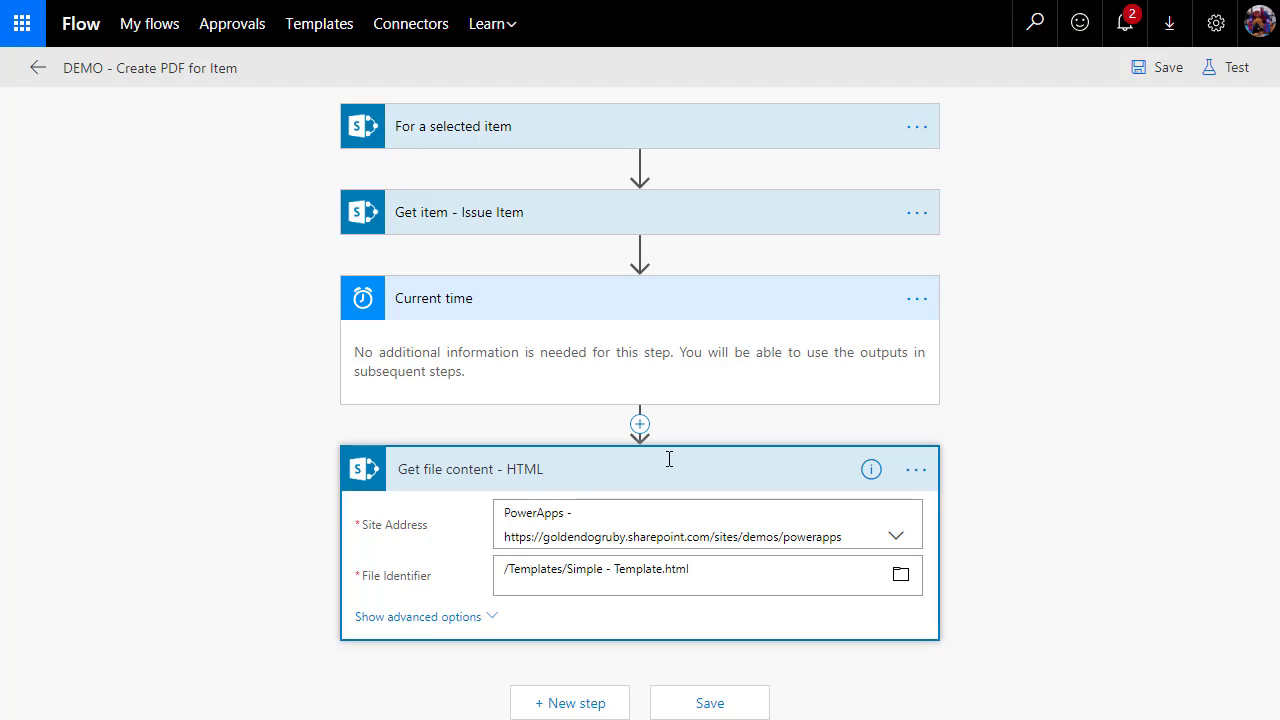
text( Template)
click(948, 486)
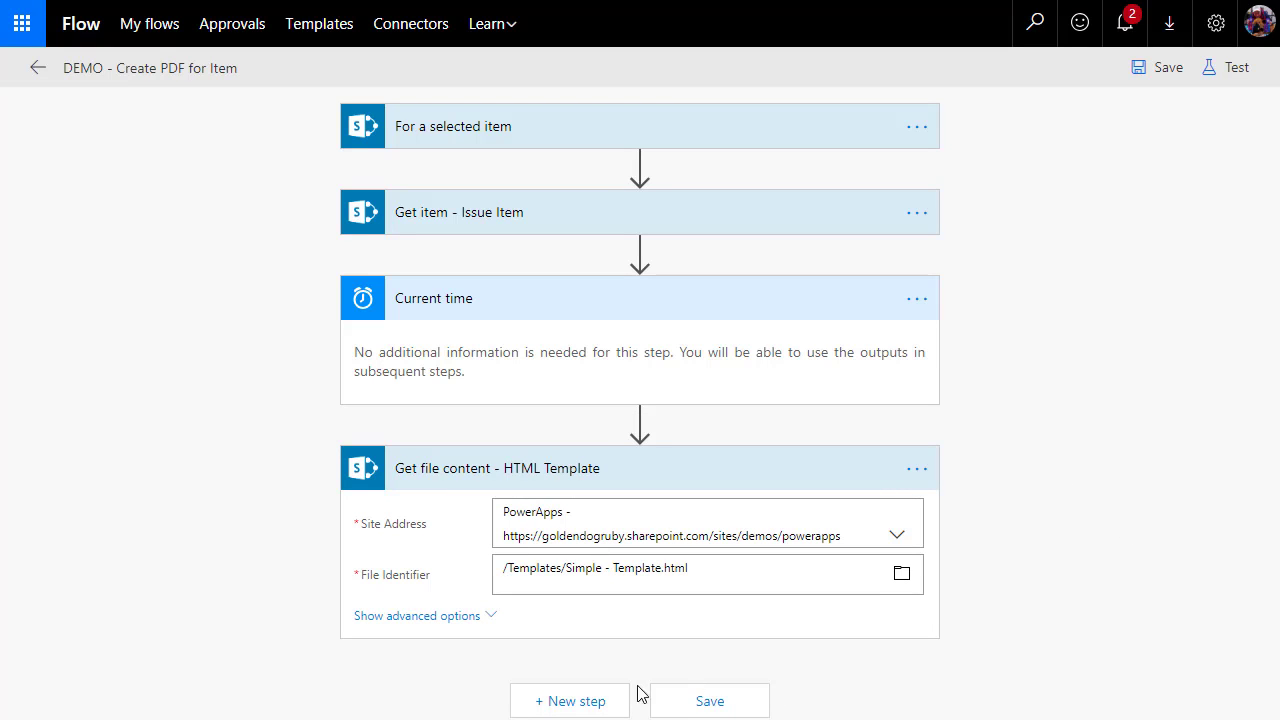
- Add four Data Operations Compose actions in a row after the HTML template action
click(600, 700)
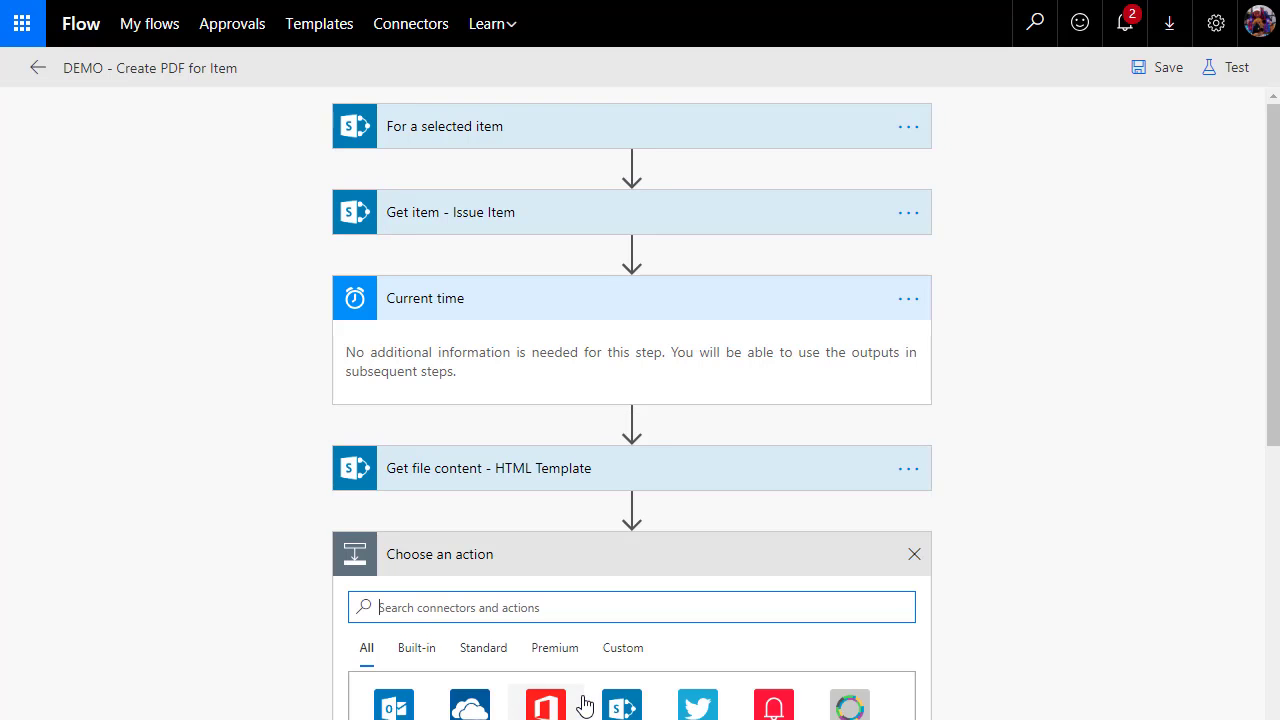
text(Comp)
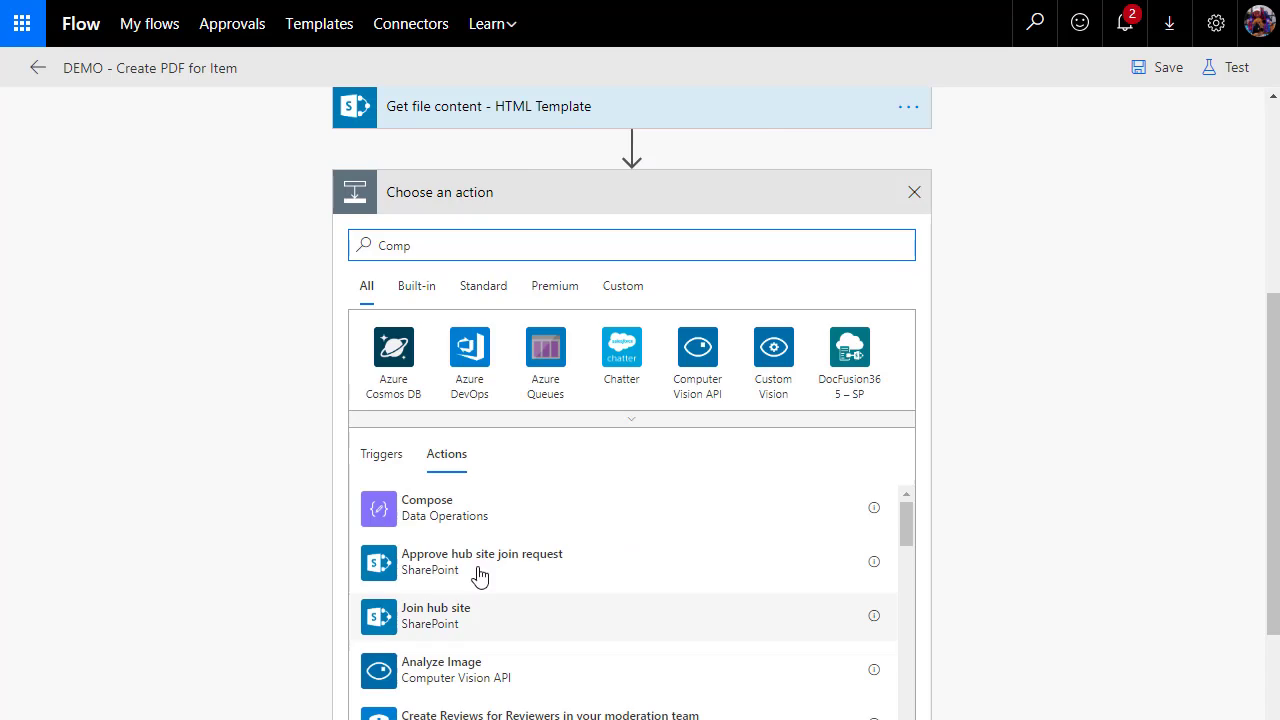
click(430, 508)
click(563, 689)
text(Comp)
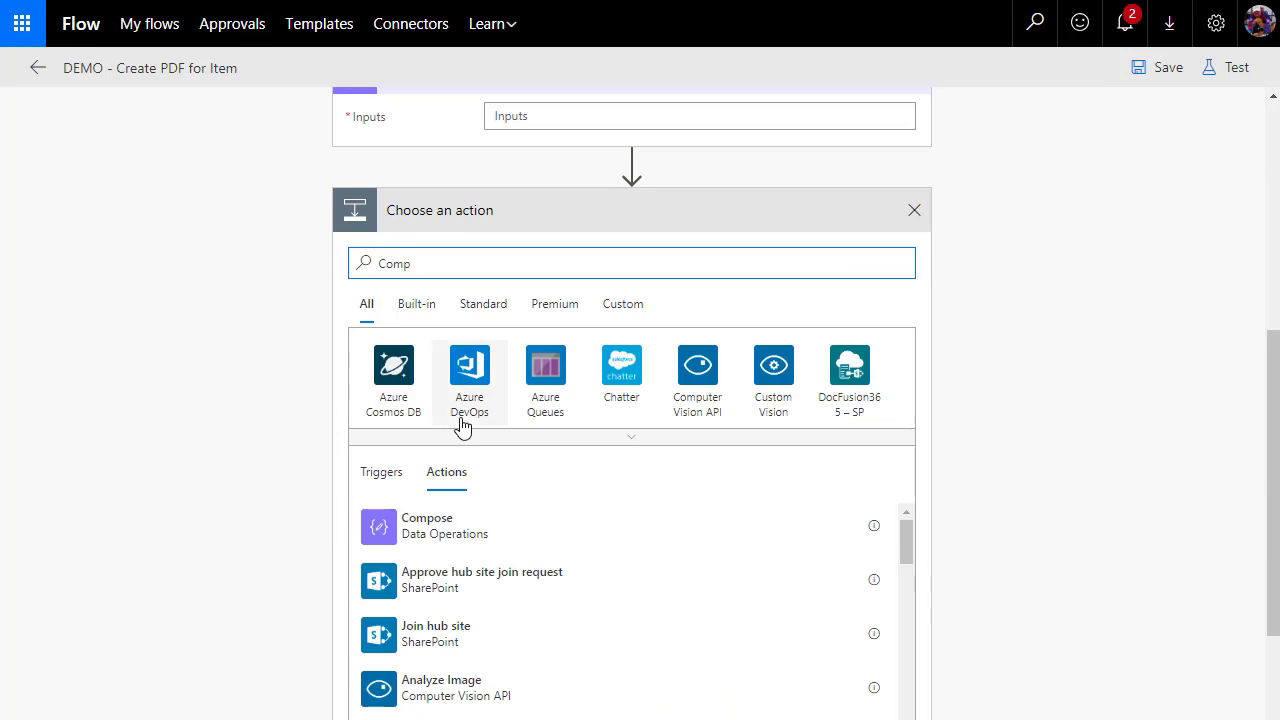
click(440, 526)
click(589, 711)
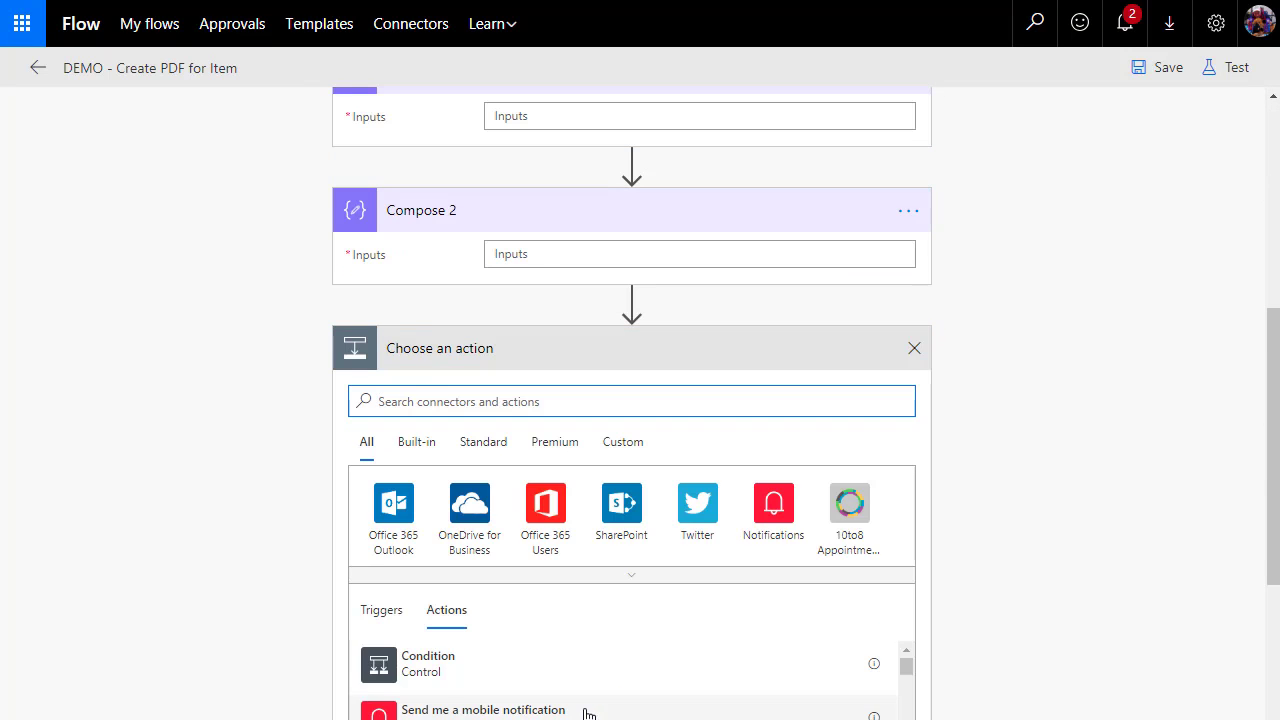
text(Comp)
click(430, 646)
click(586, 711)
text(Comp)
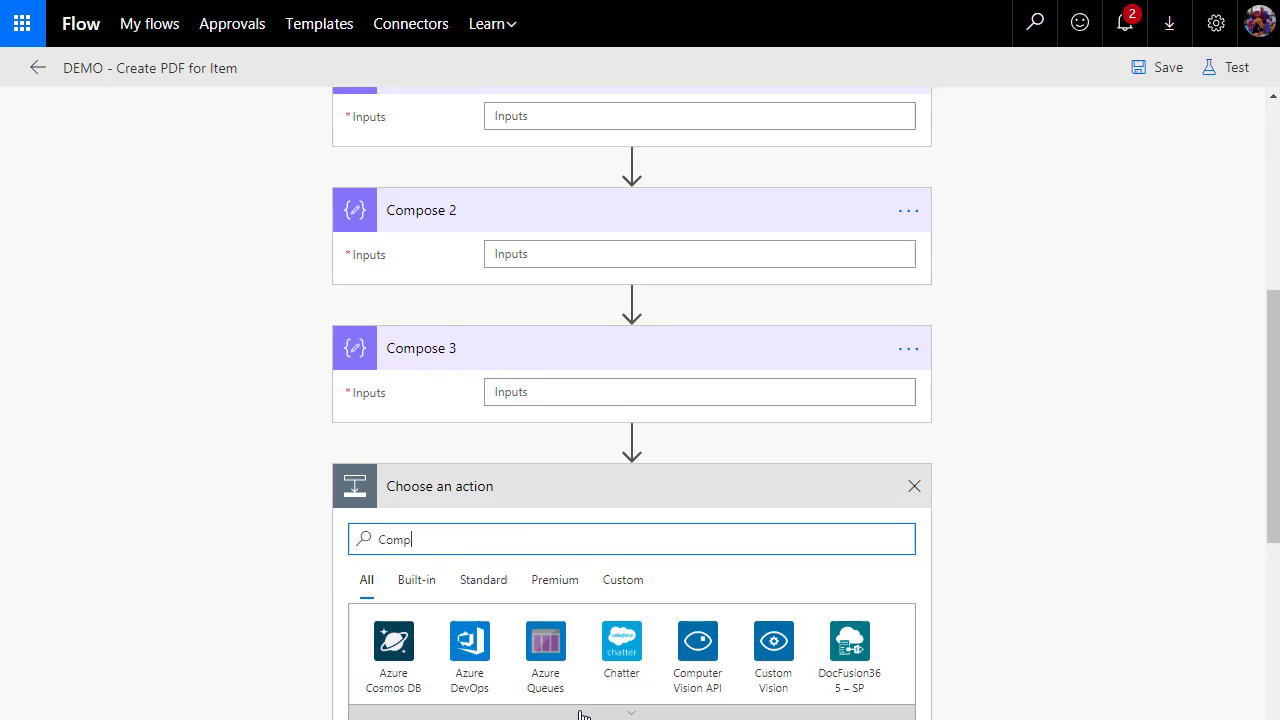
scroll(383, 600, down, 3)
click(378, 565)
- Collapse the first Compose action and rename it as "Compose - Set Title"
click(903, 165)
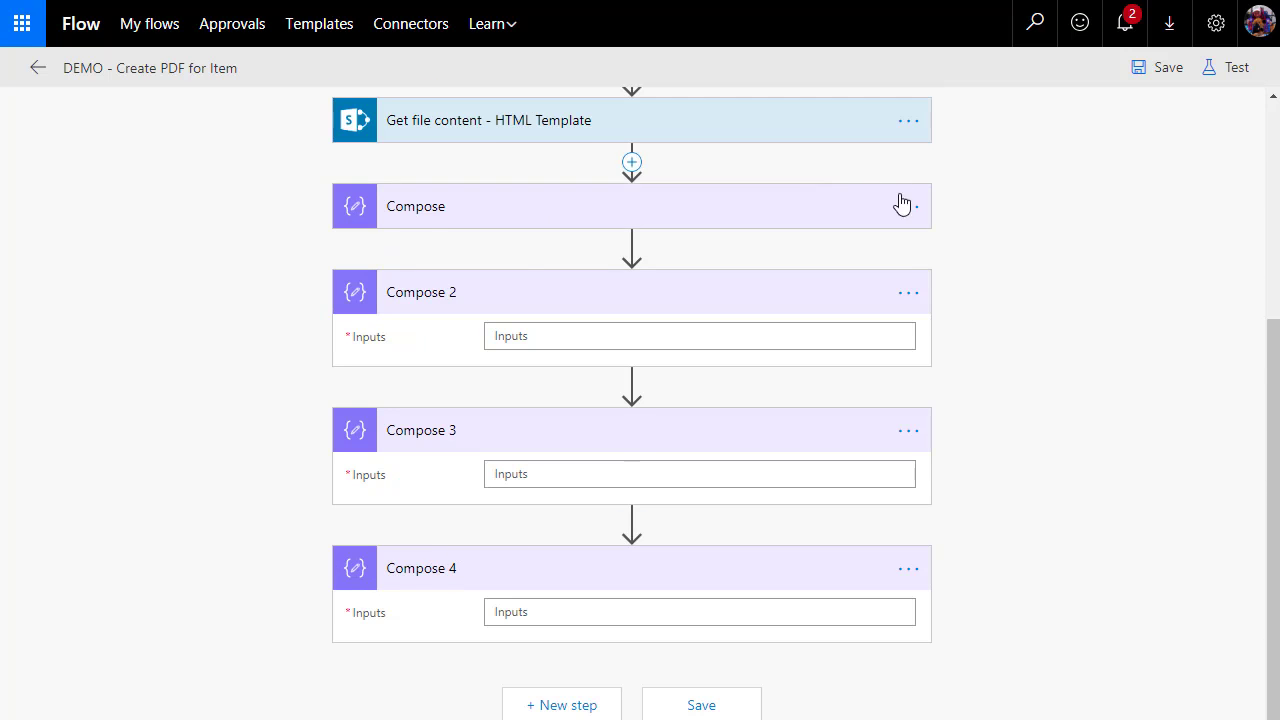
click(907, 206)
click(971, 206)
key(End)
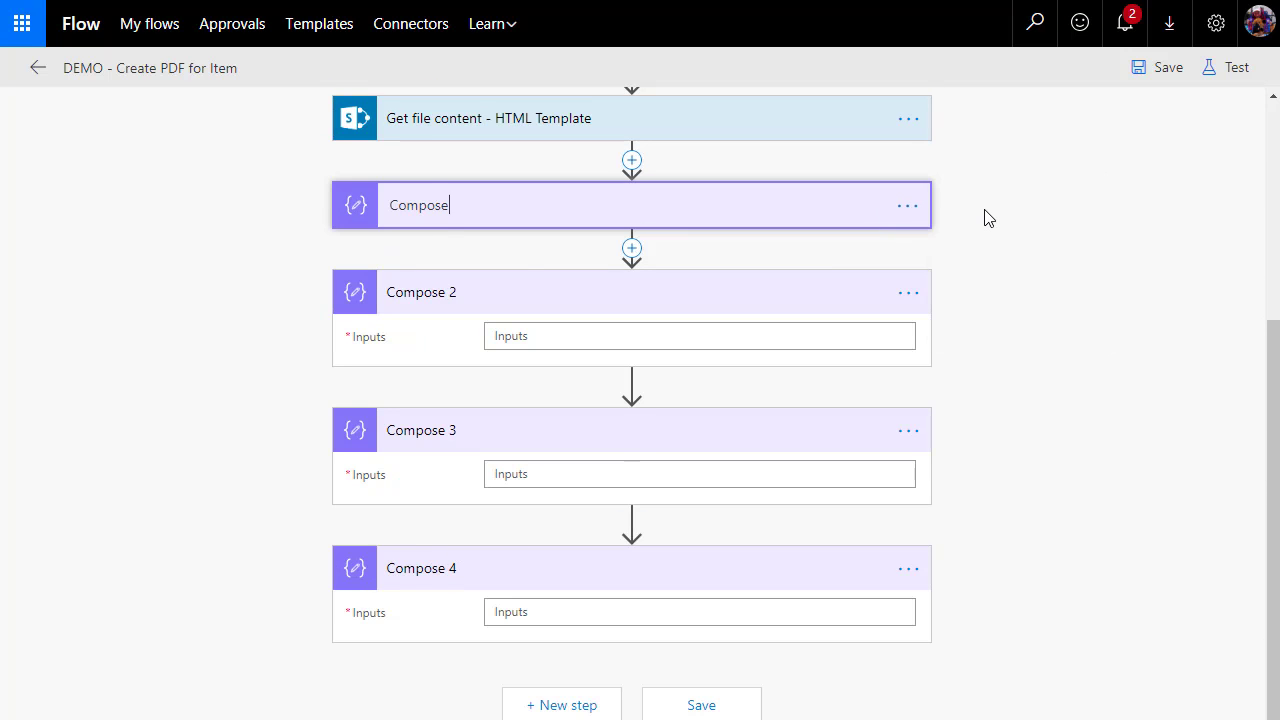
text(- Set Title)
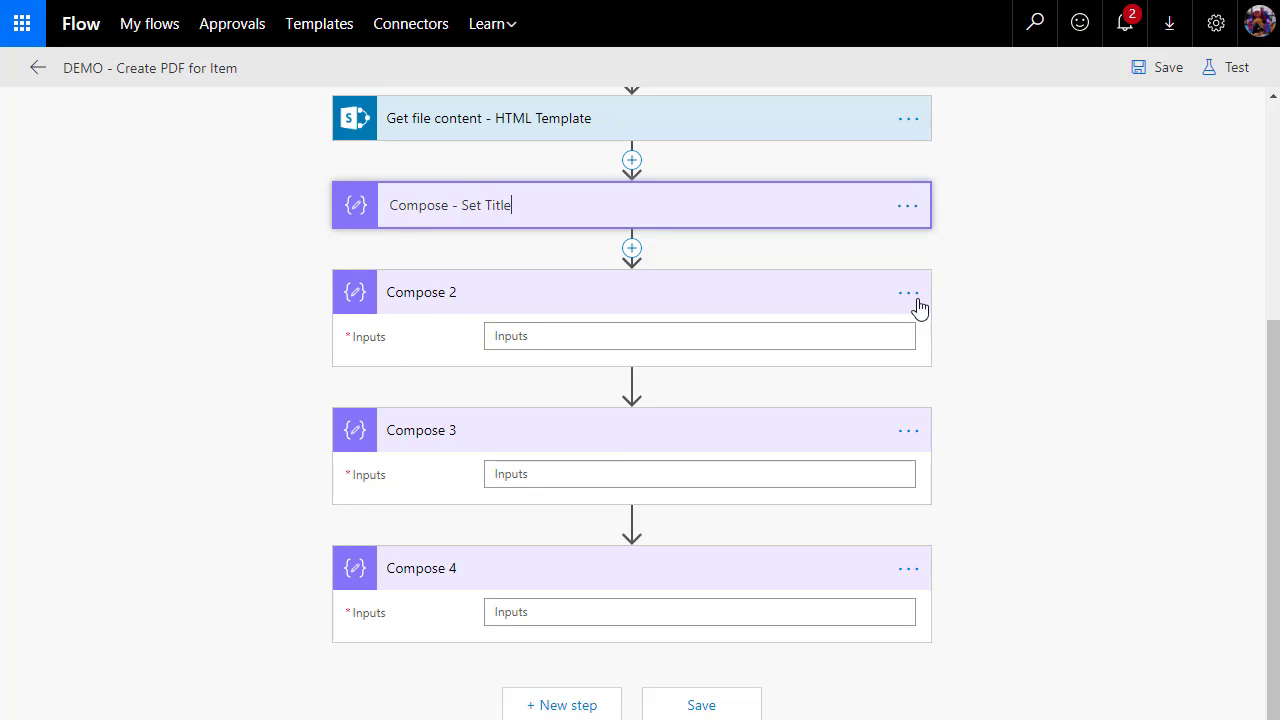
- Rename the second Compose action as "Compose - Assigned To"
click(908, 292)
click(969, 294)
key(End)
key(BackSpace)
key(BackSpace)
text(-)
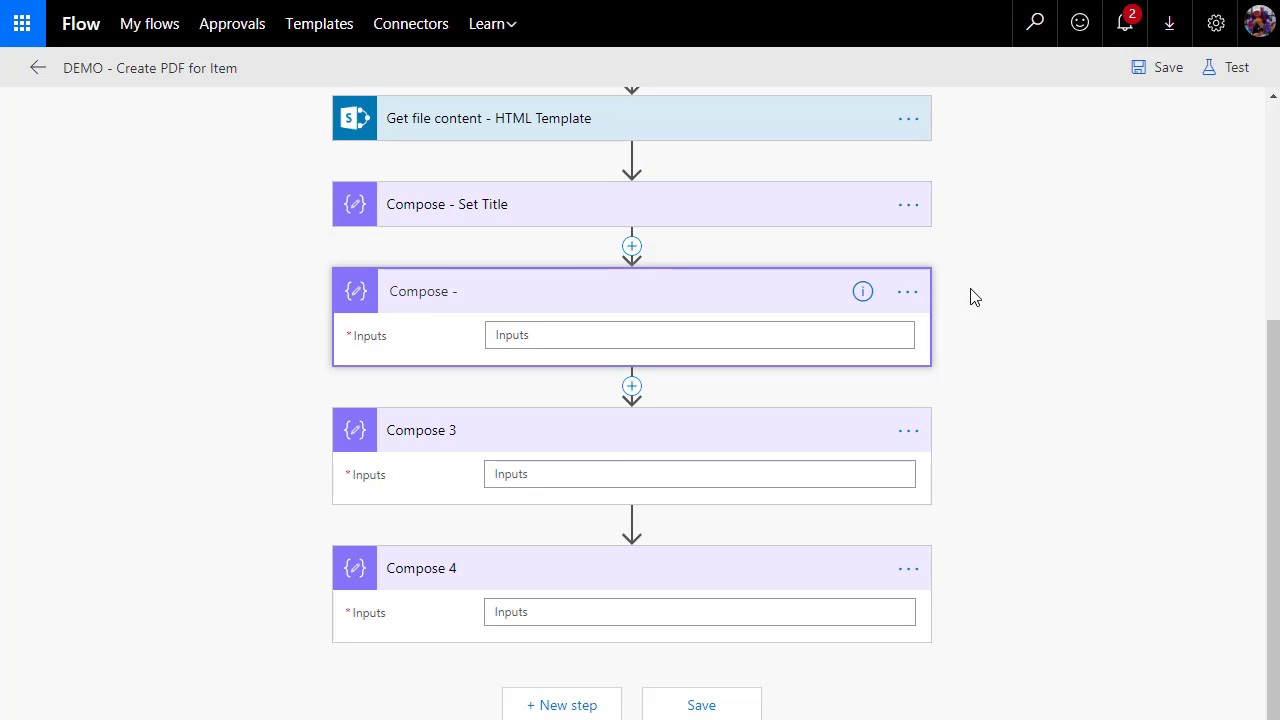
text( Assigned To)
- Rename the third Compose action as "Compose - Service Details"
click(908, 430)
click(969, 434)
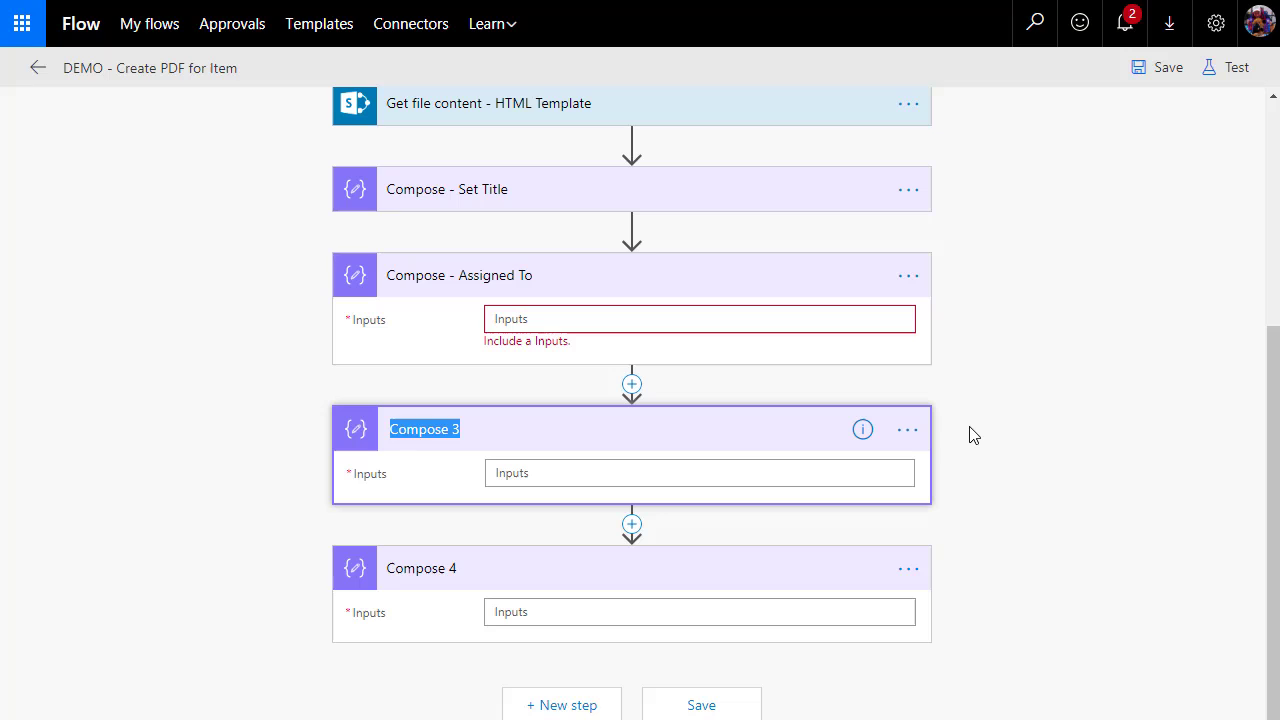
key(End)
text(- Service)
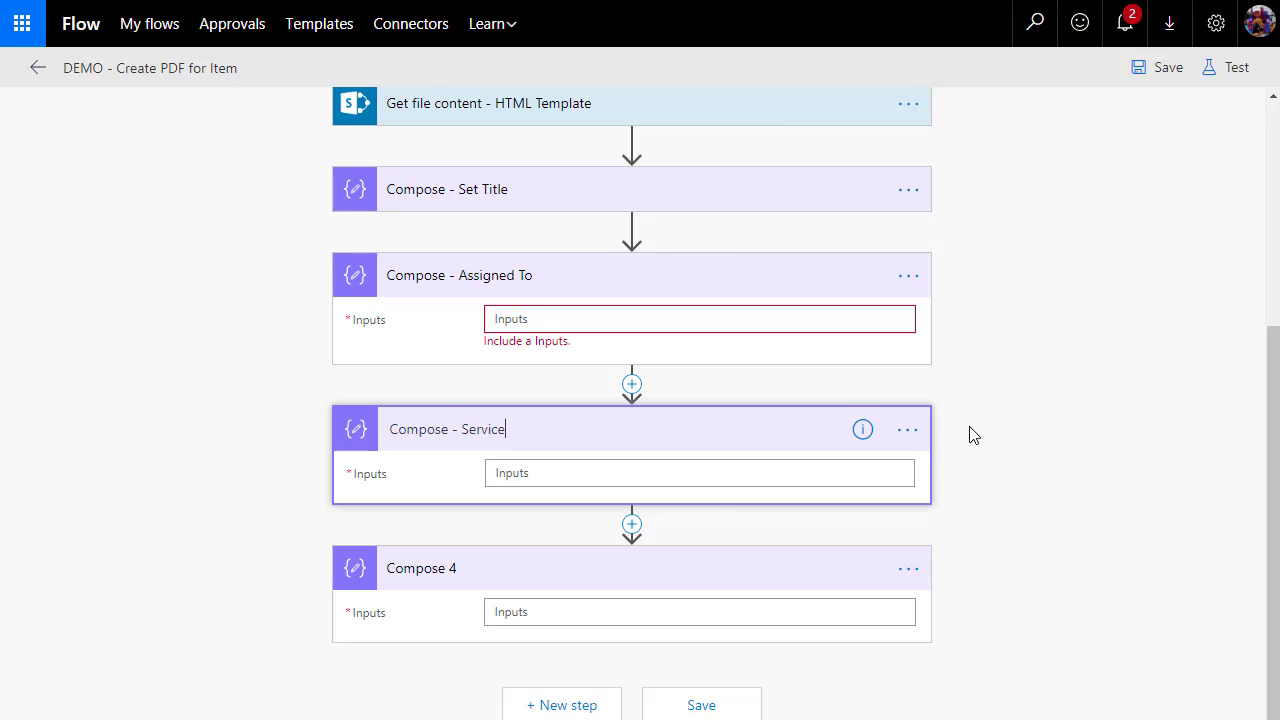
text( Details)
- Rename the fourth Compose action as "Compose - File Name"
click(908, 568)
click(969, 570)
key(End)
key(BackSpace)
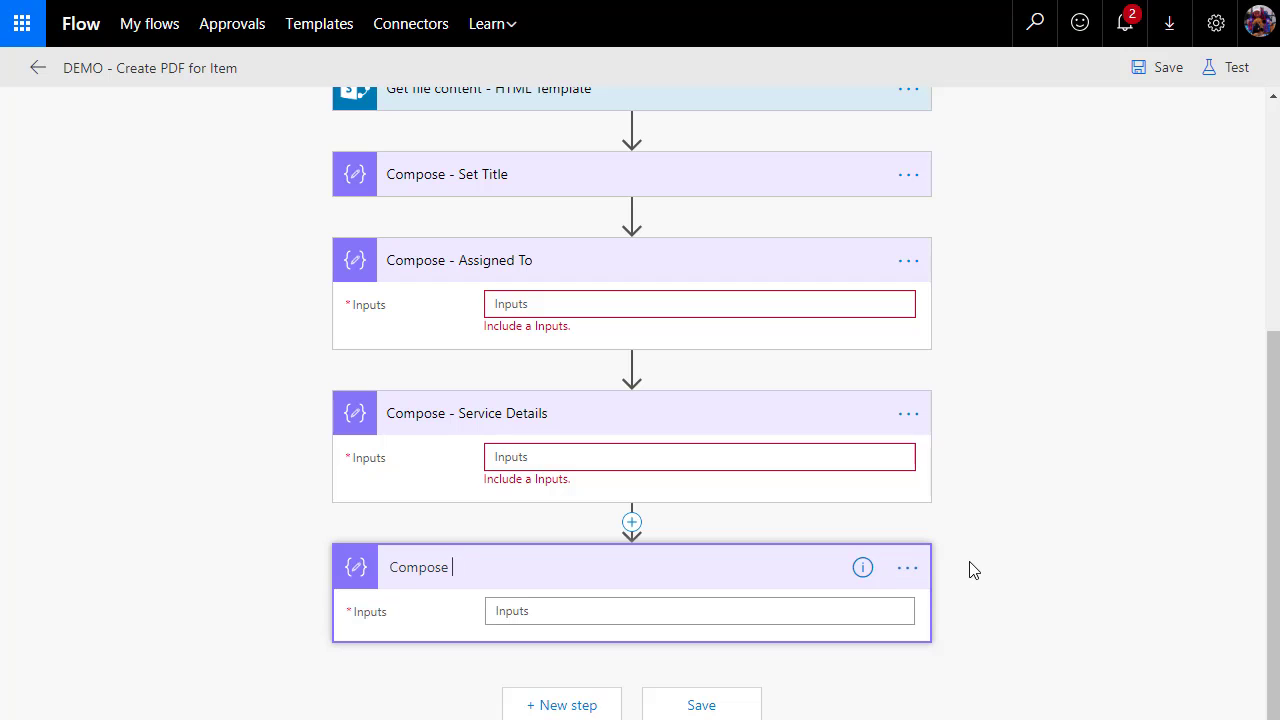
text(- File Name)
key(Return)
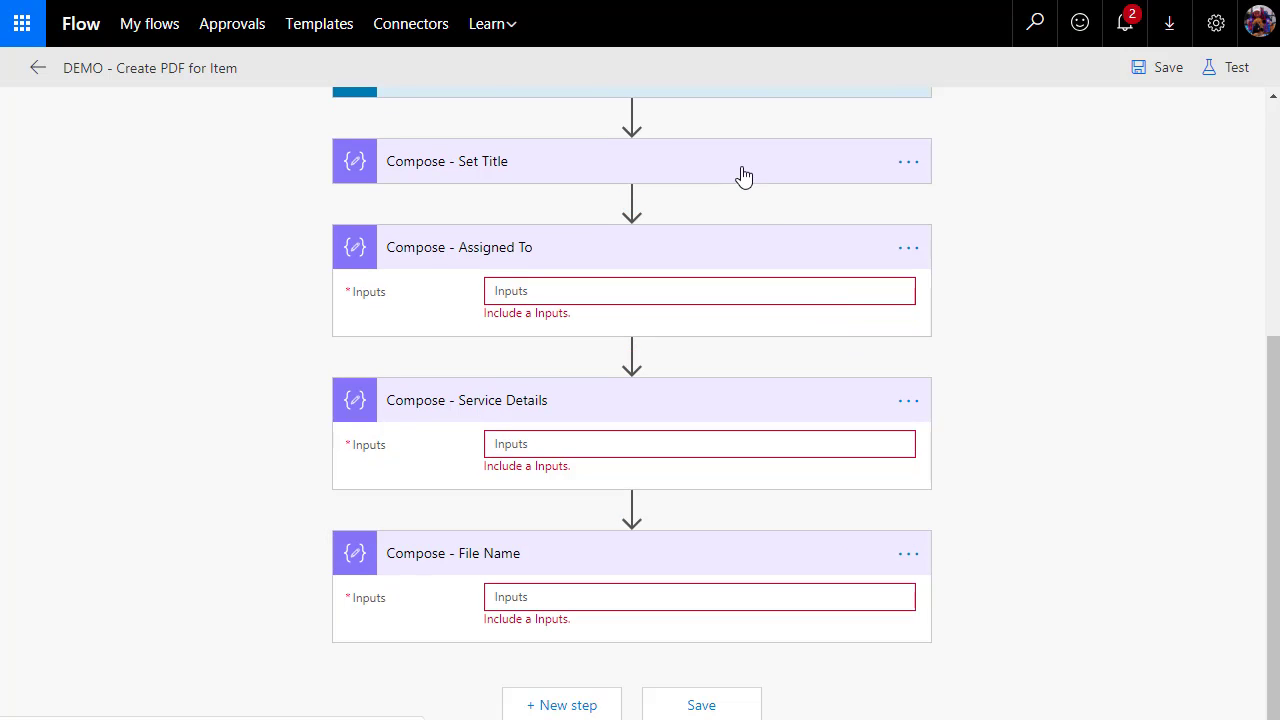
- Start a replace() expression for the inputs of Compose - Set Title
click(740, 174)
scroll(730, 187, up, 1)
click(846, 345)
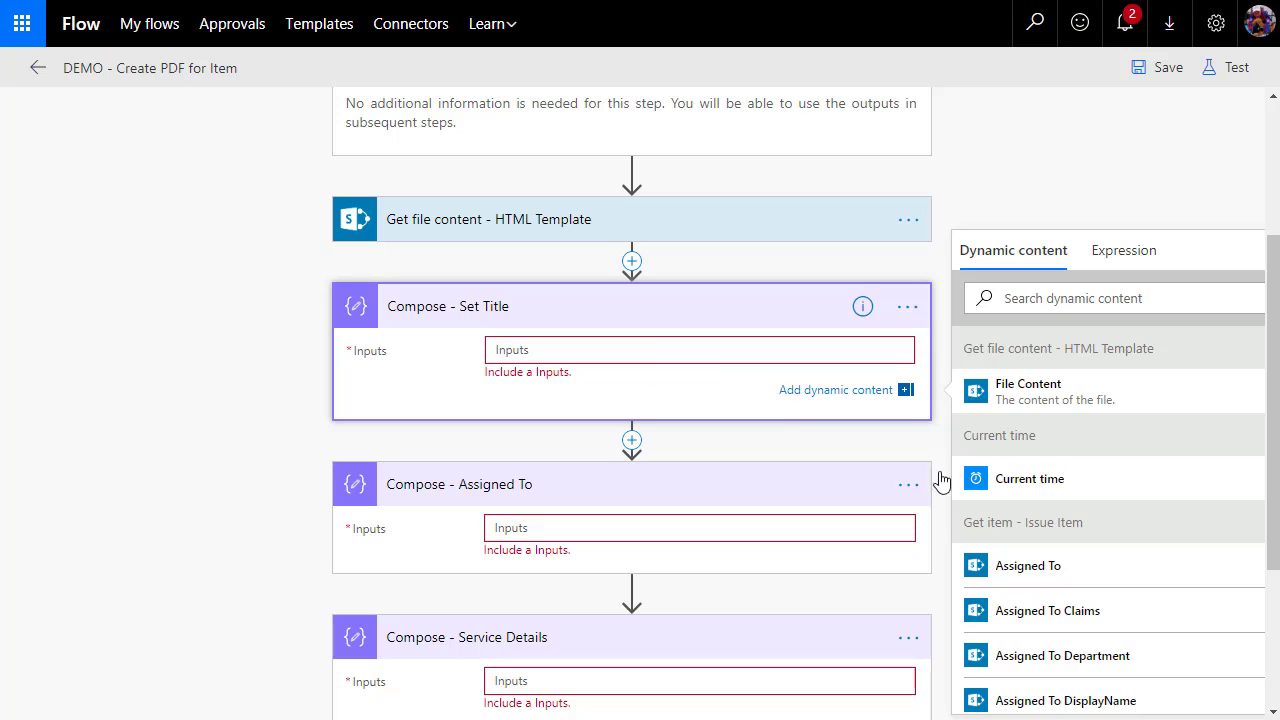
click(1113, 257)
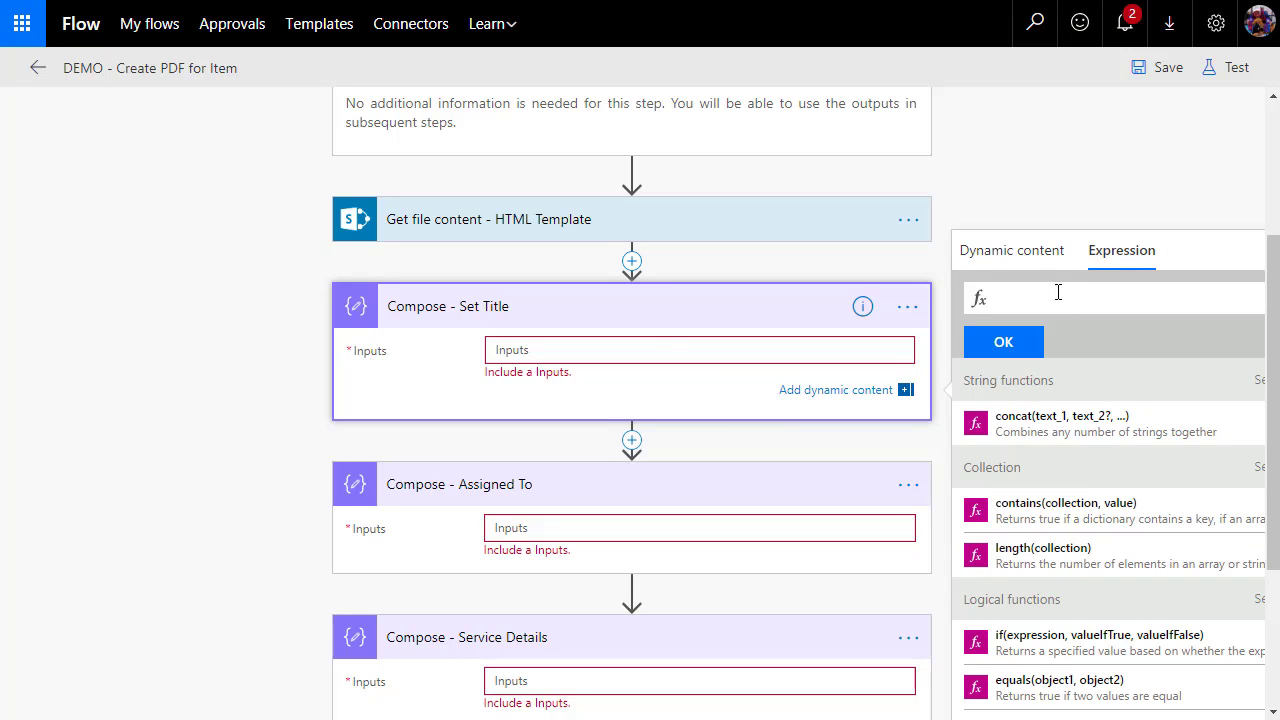
text(re)
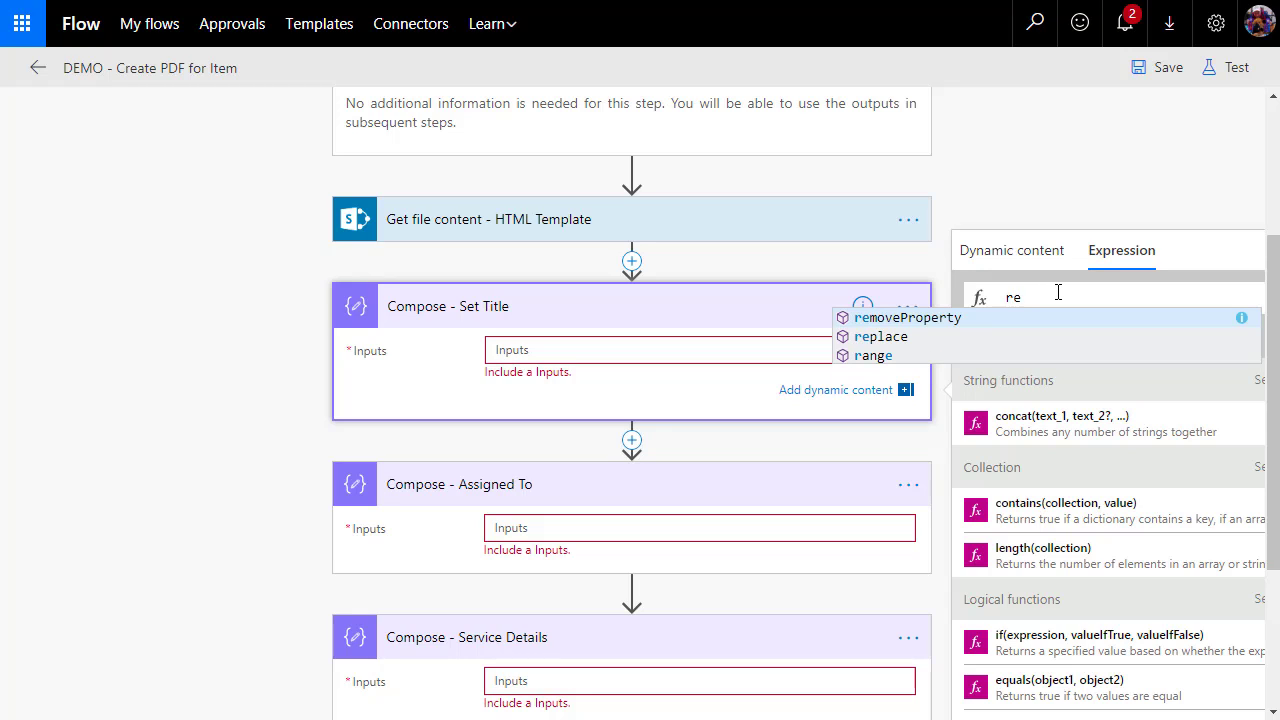
key(Down)
key(Return)
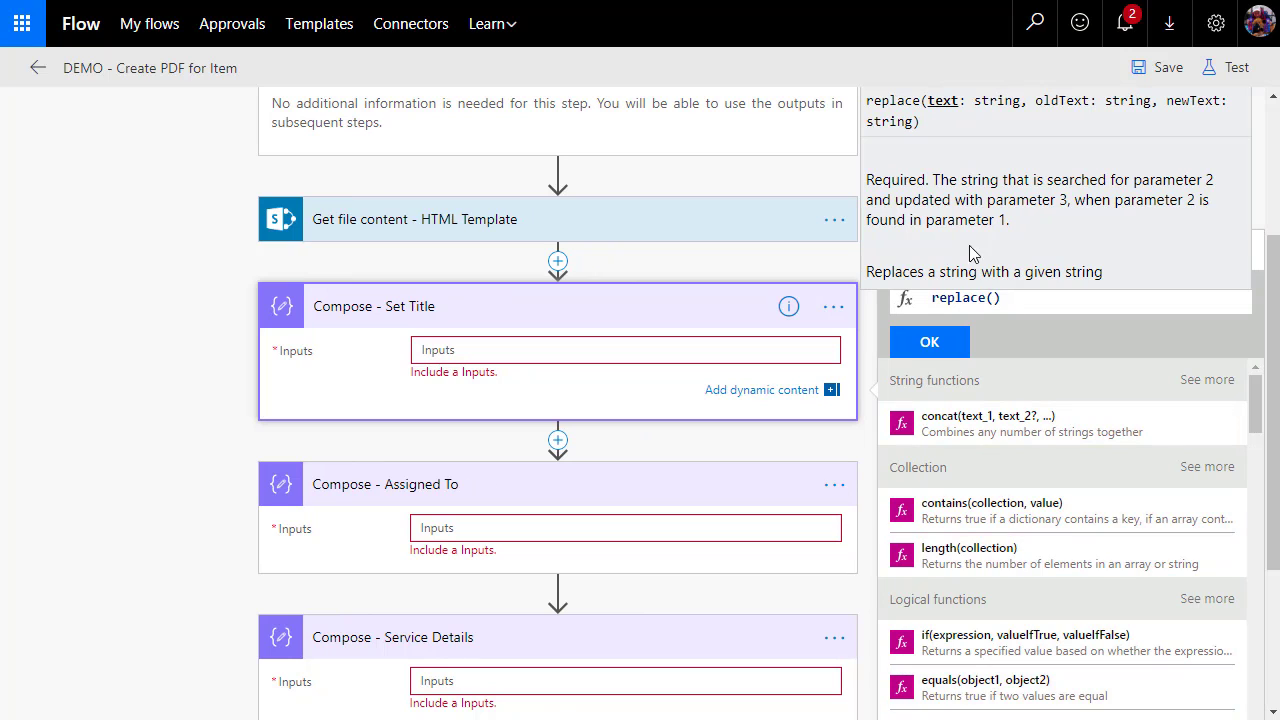
- Insert the HTML template's File Content as the first argument of the replace() expression
scroll(1275, 388, up, 1)
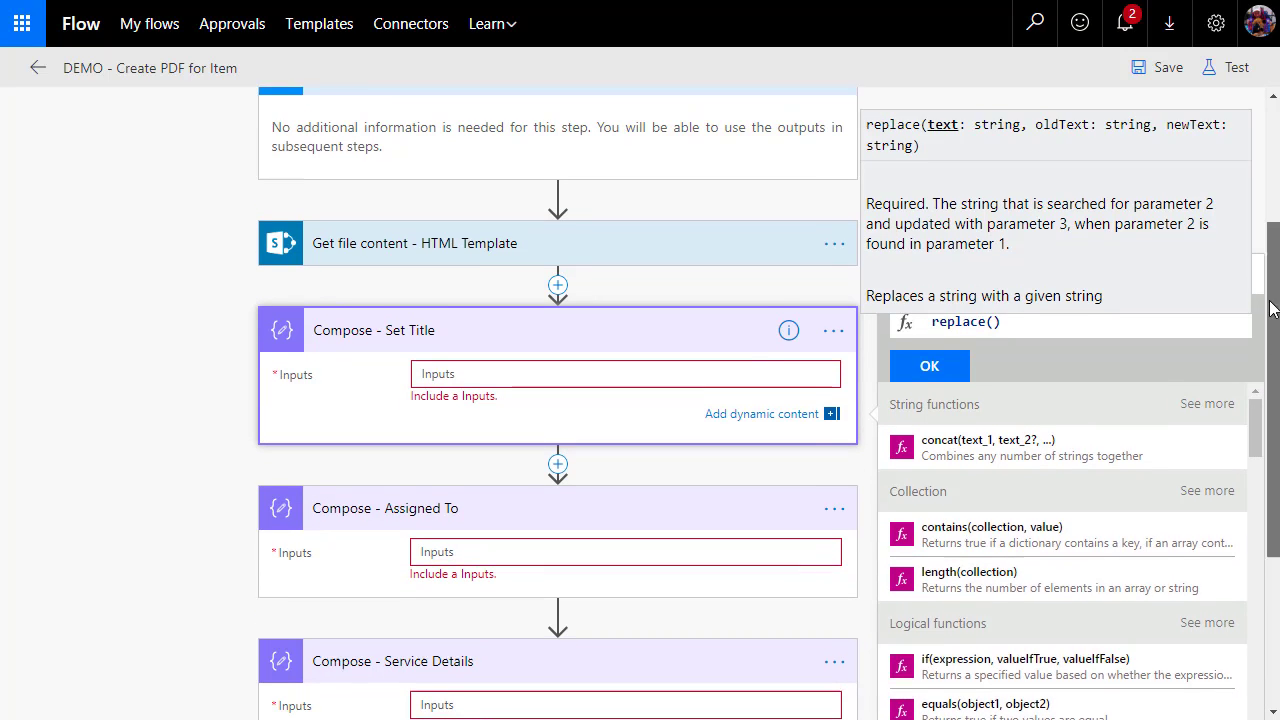
scroll(1275, 388, down, 2)
scroll(1270, 340, up, 2)
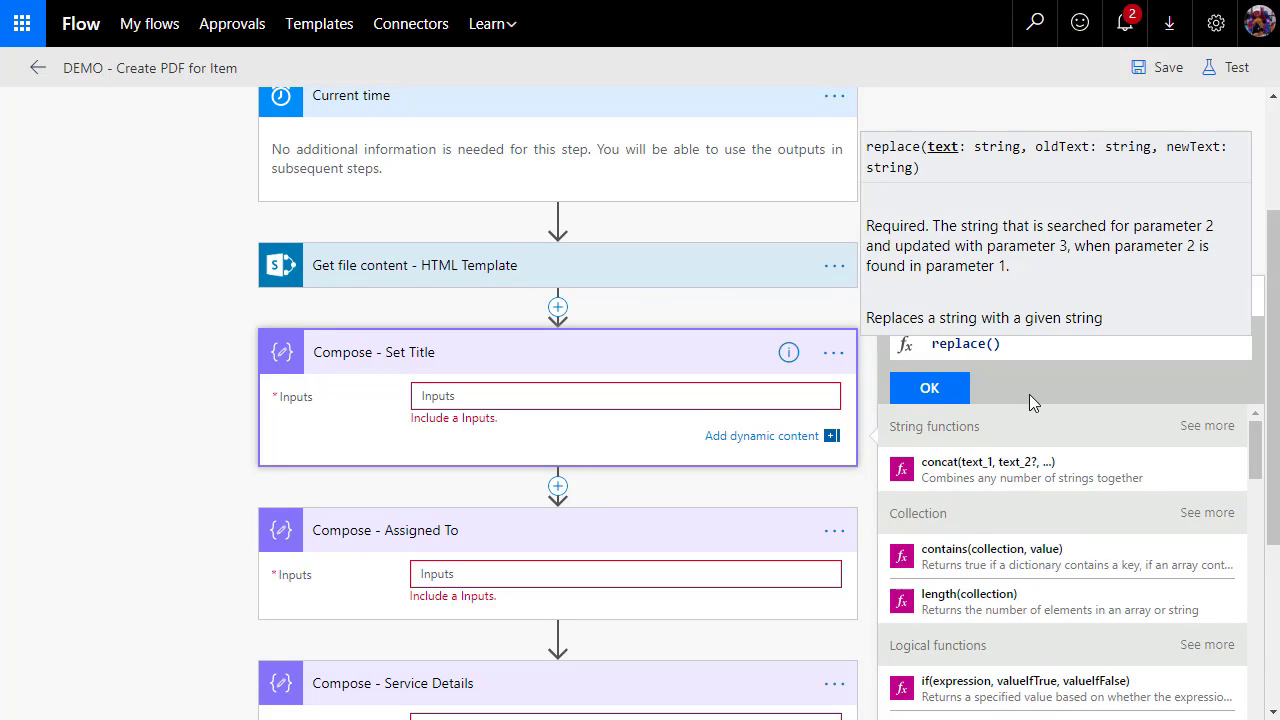
click(964, 344)
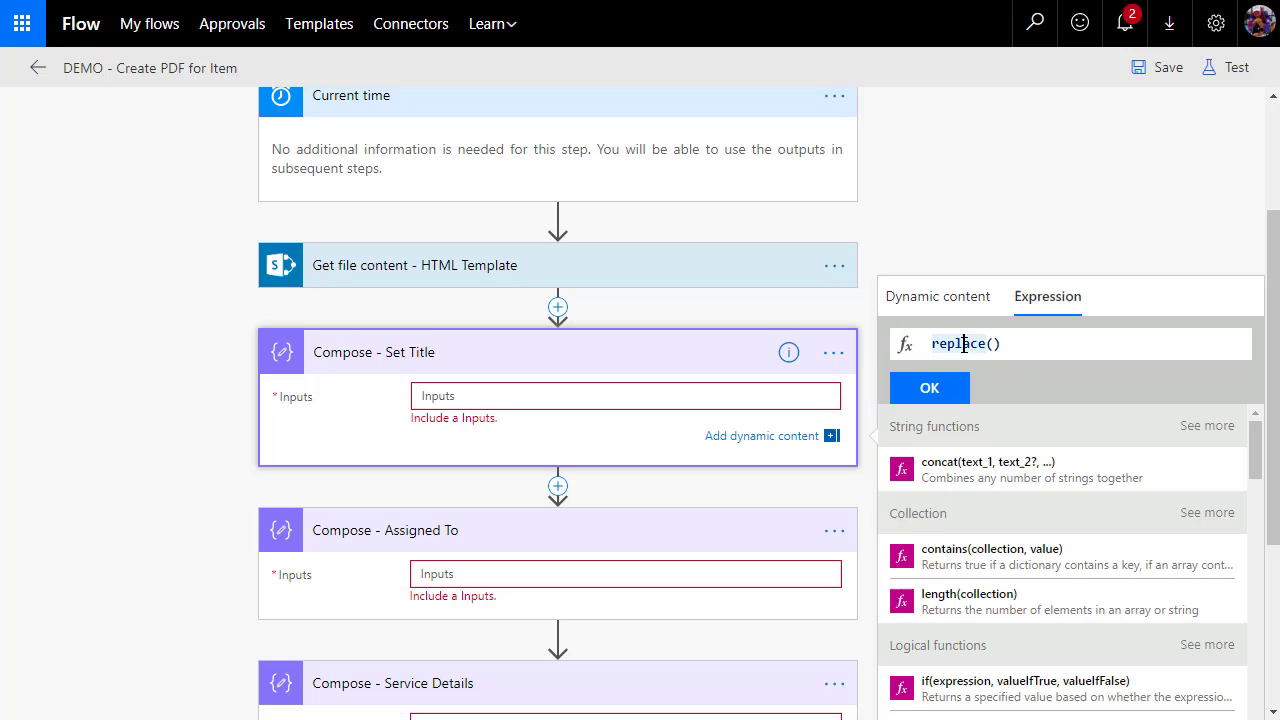
click(937, 297)
click(989, 341)
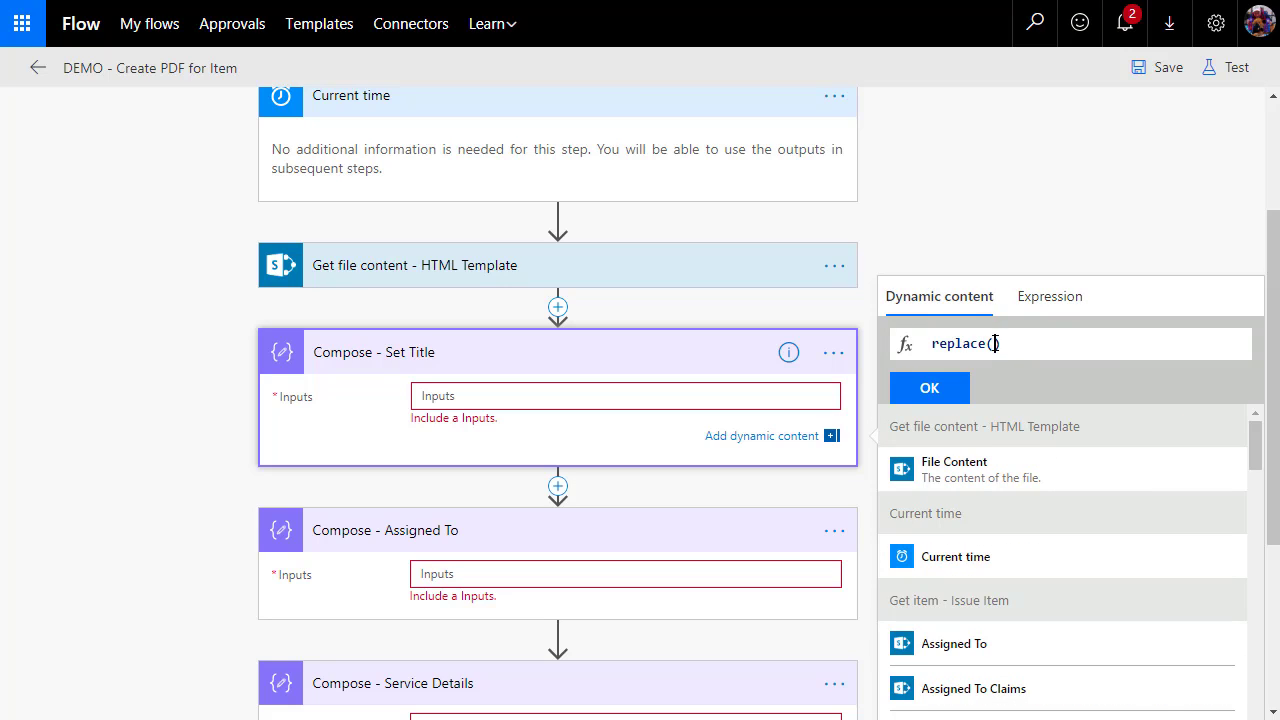
click(940, 474)
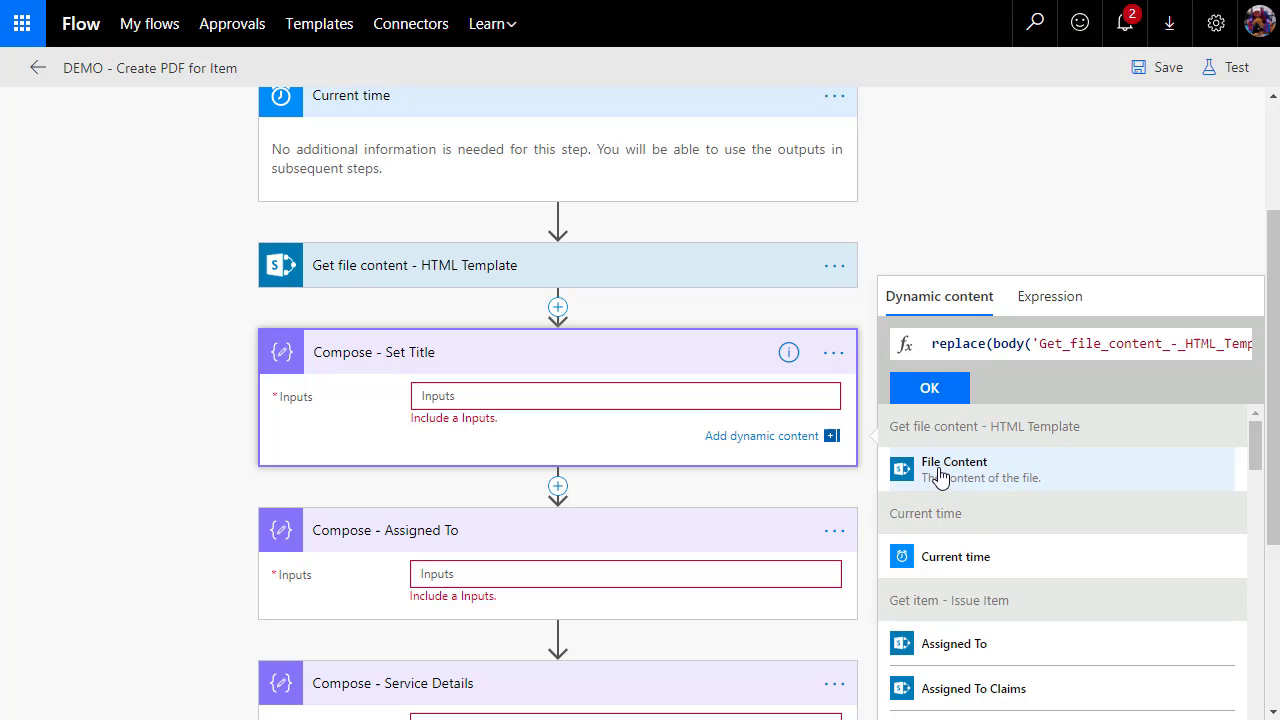
key(End)
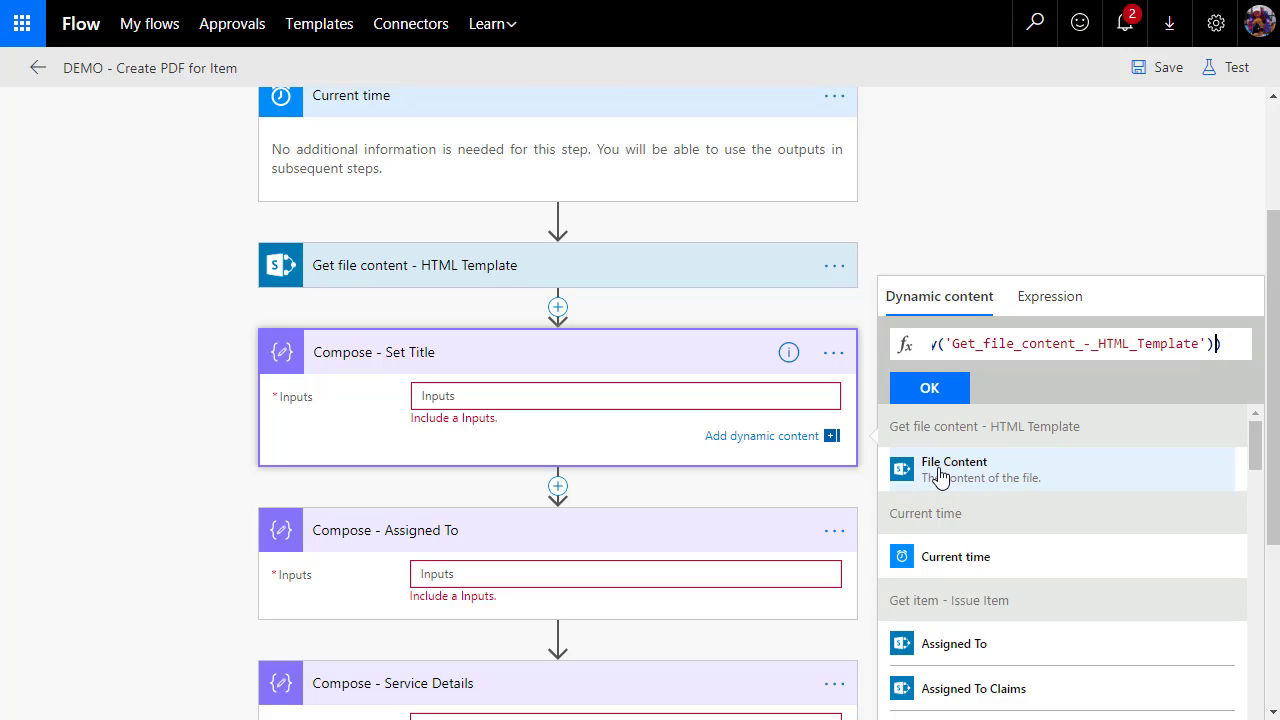
- Add '{title}' as the text to replace, followed by a comma for the third argument
key(Left)
text(,')
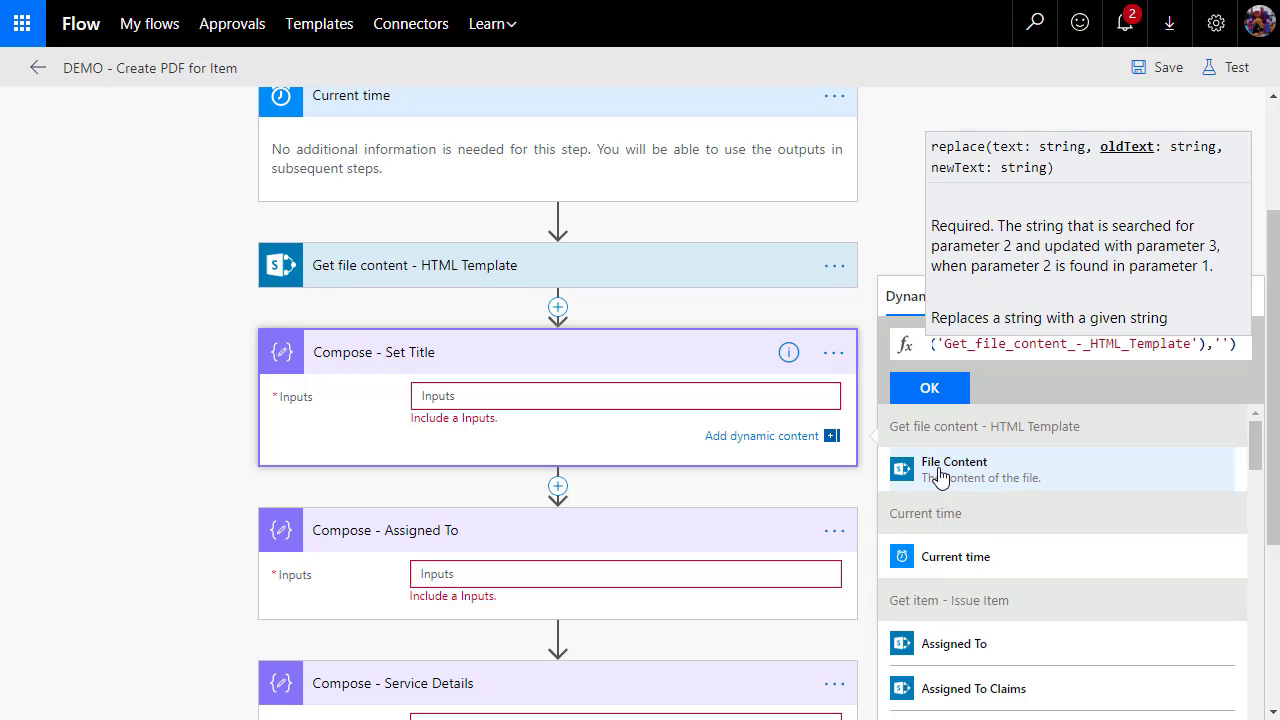
text({{)
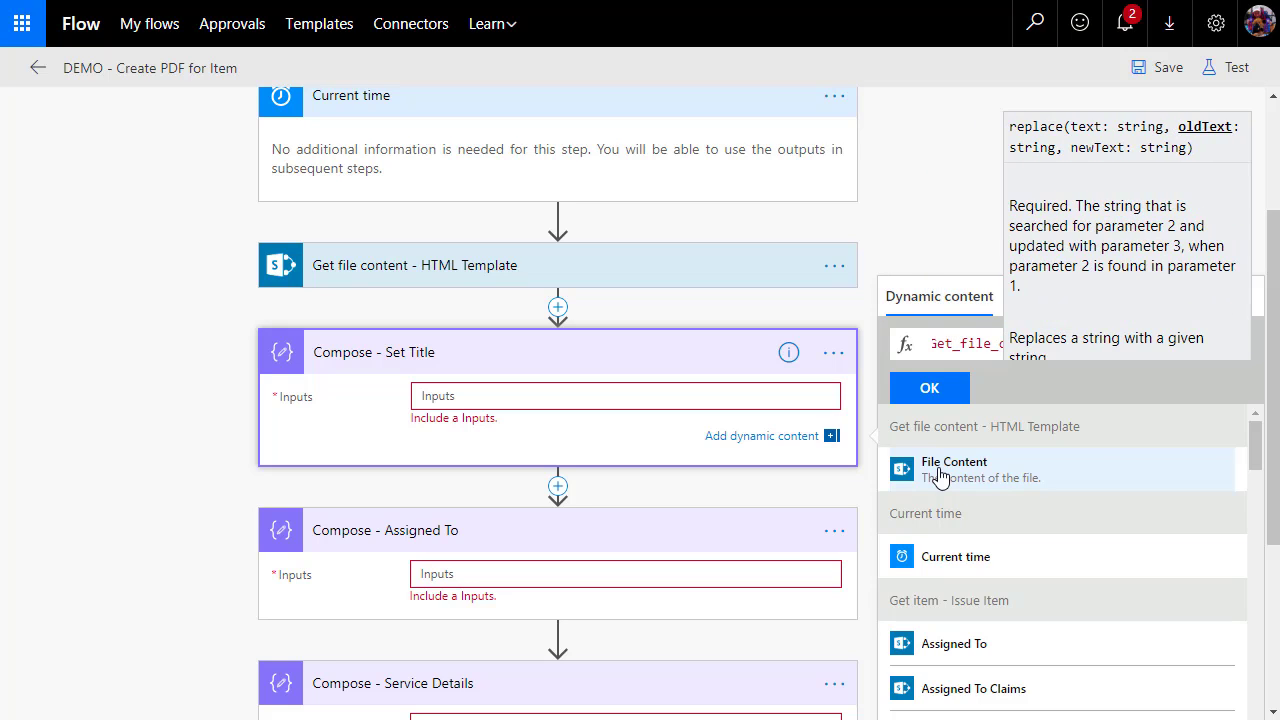
text(title})
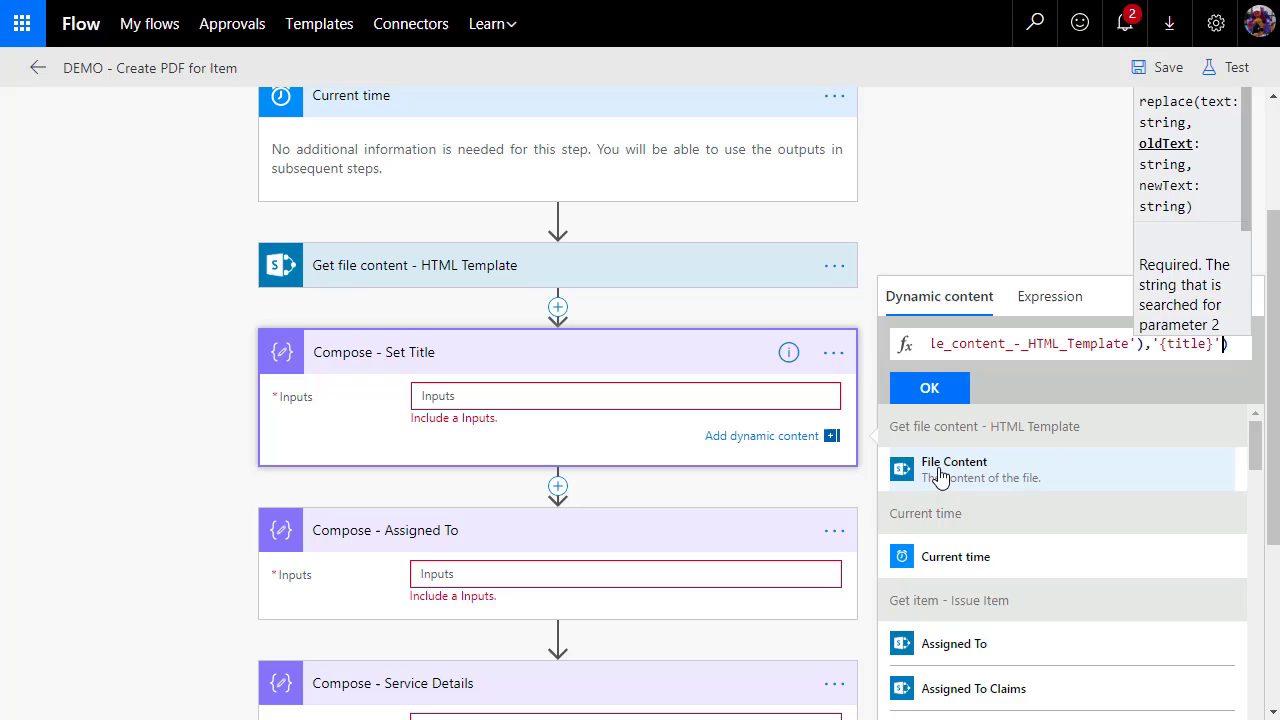
text(,)
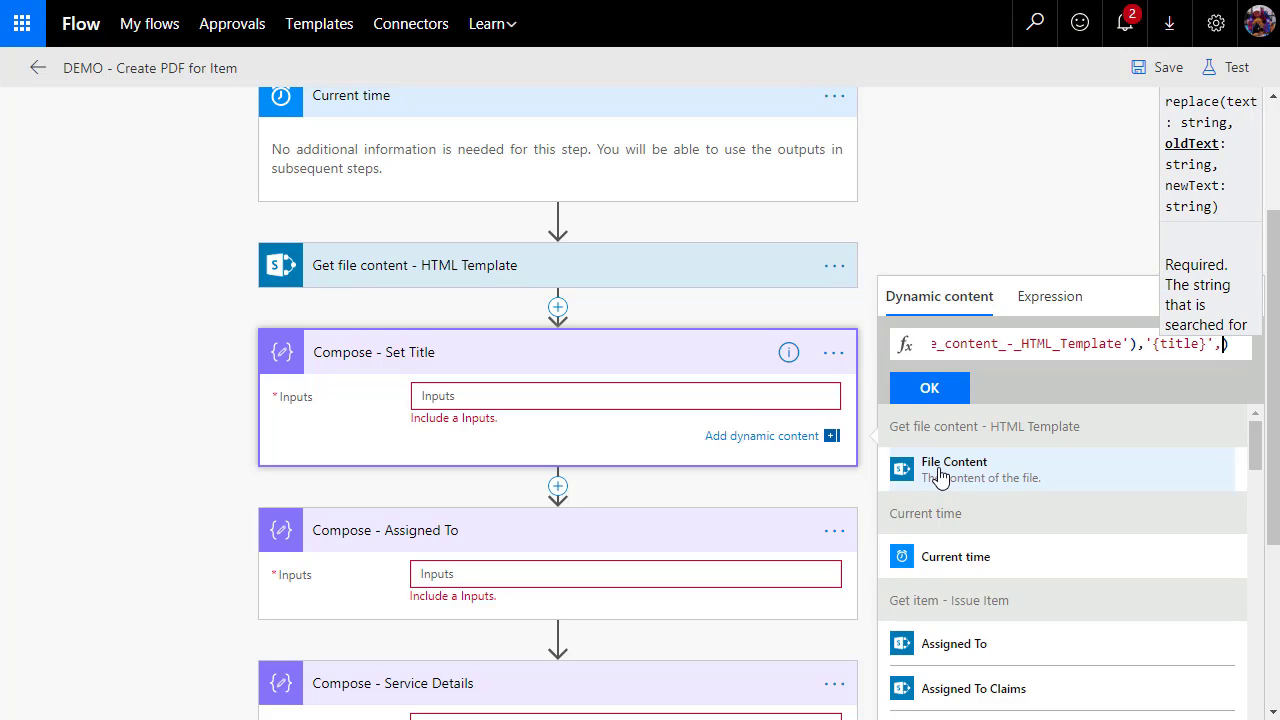
- Insert the Name value of Get item - Issue Item as the new text in the replace() expression
scroll(1000, 637, down, 2)
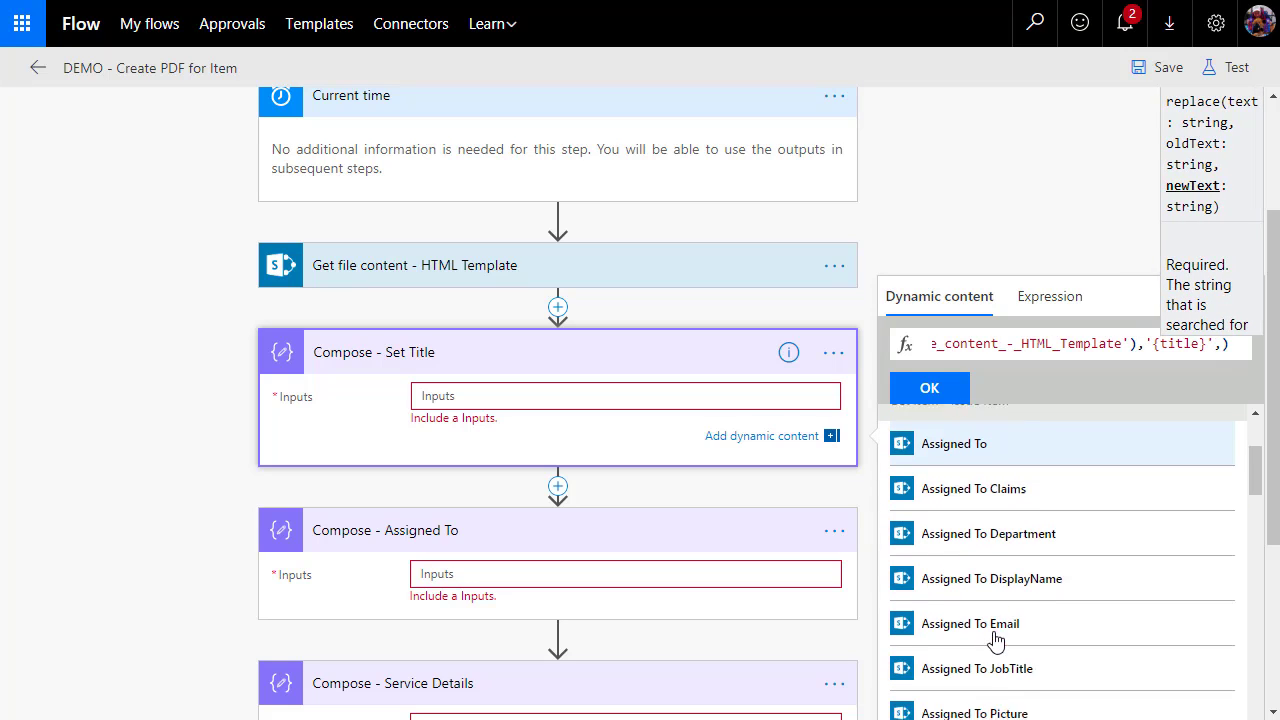
scroll(995, 640, down, 6)
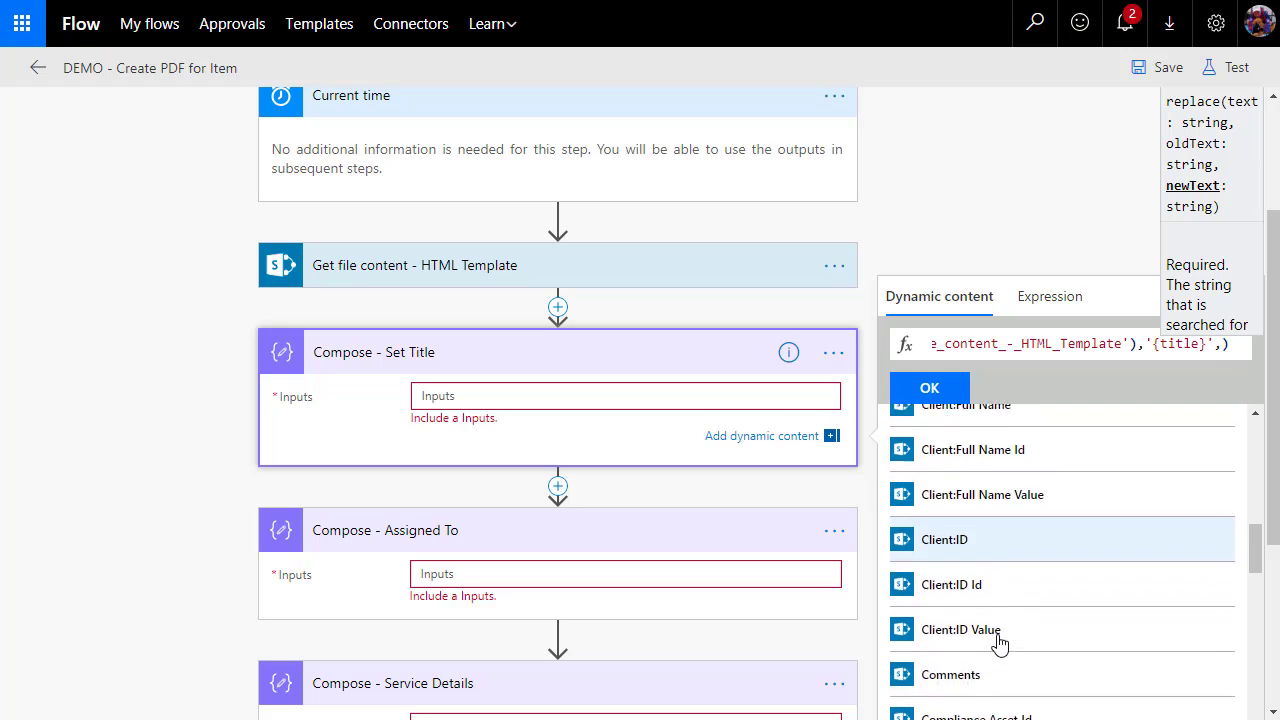
scroll(1000, 643, down, 8)
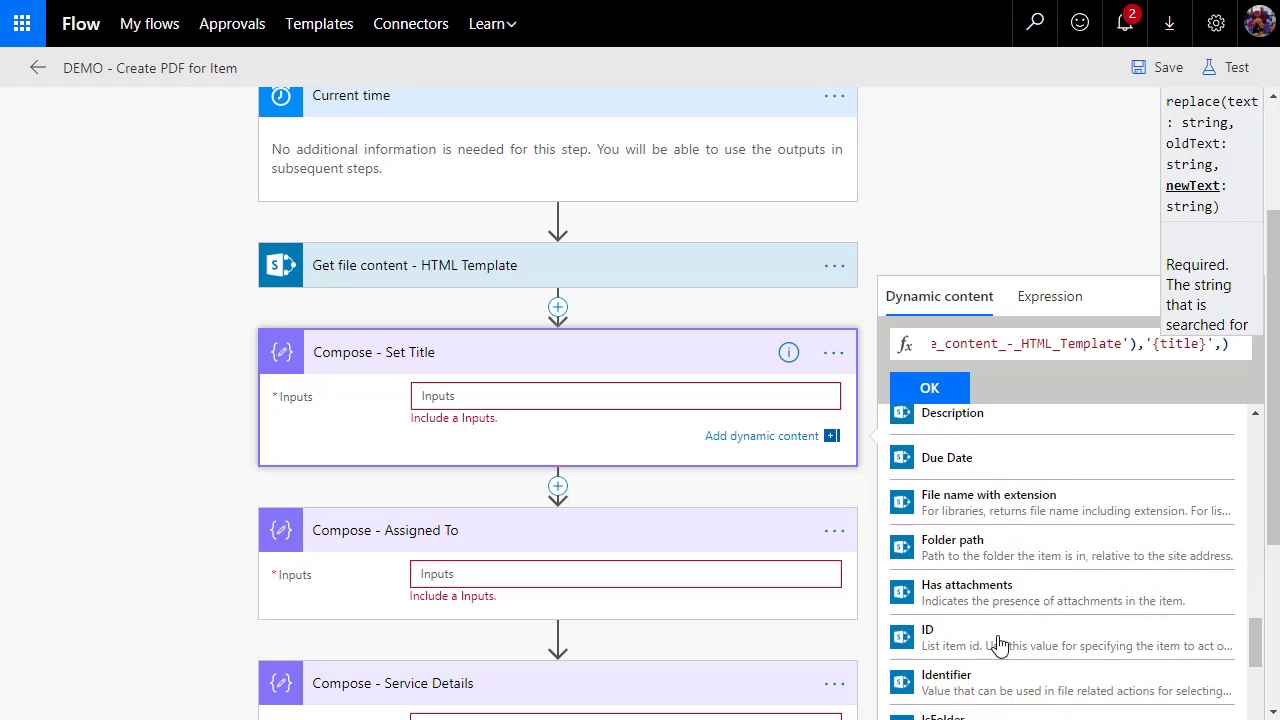
scroll(1000, 643, down, 8)
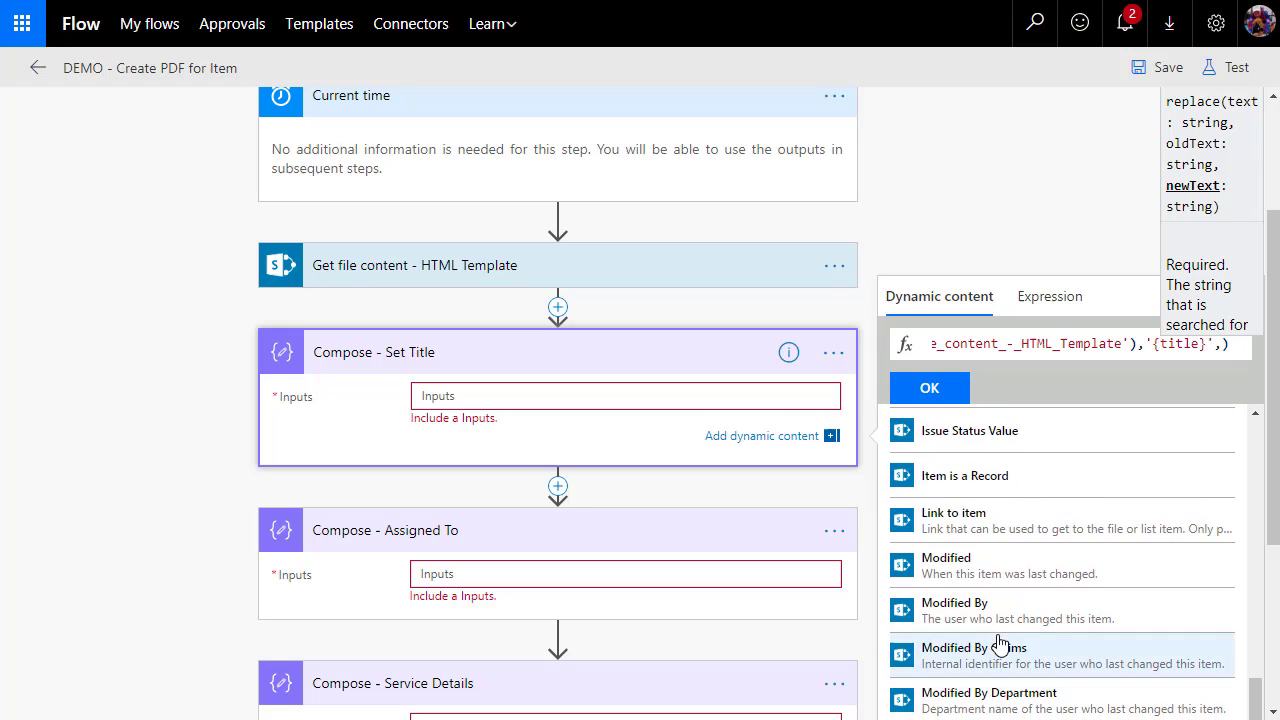
scroll(1000, 643, down, 6)
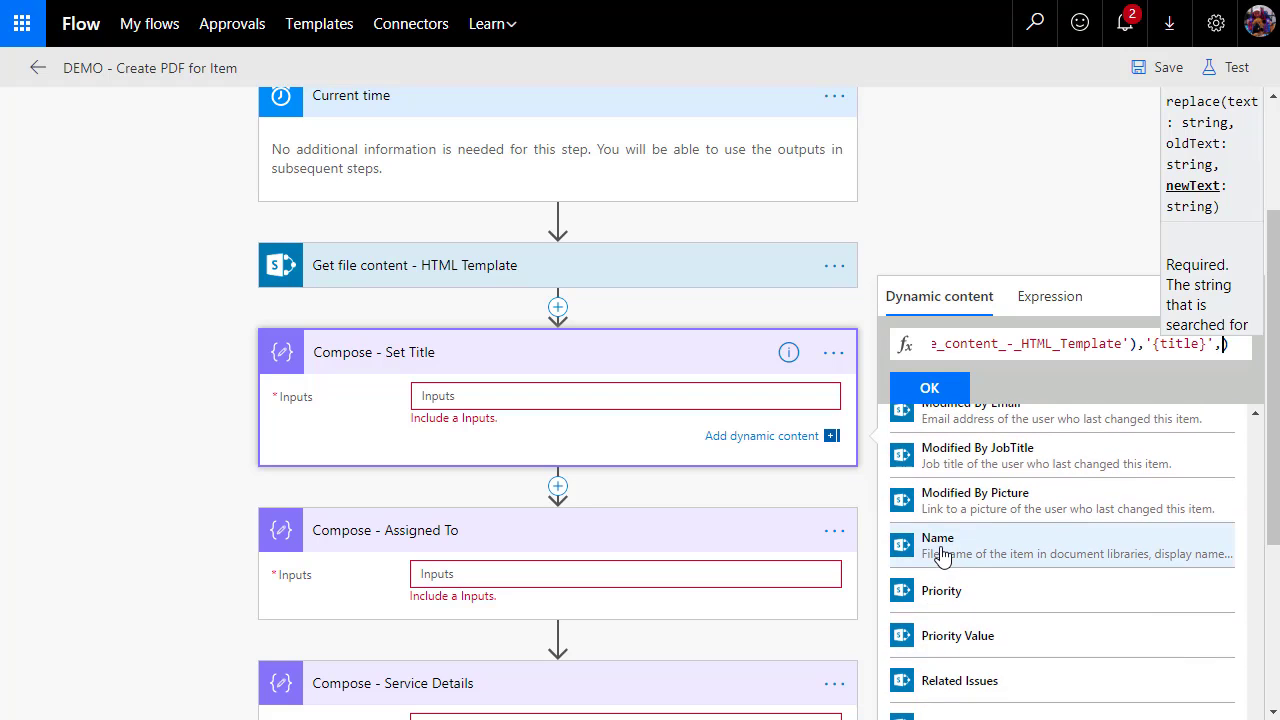
text(body)
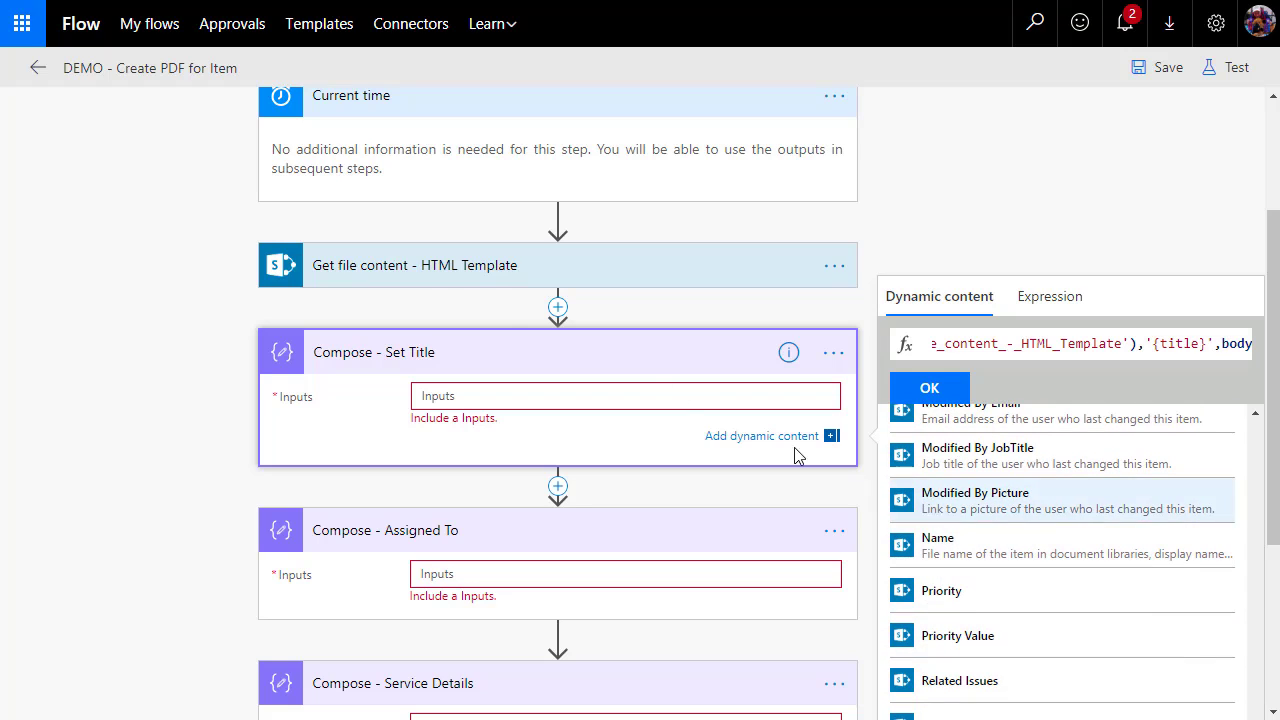
scroll(391, 237, up, 2)
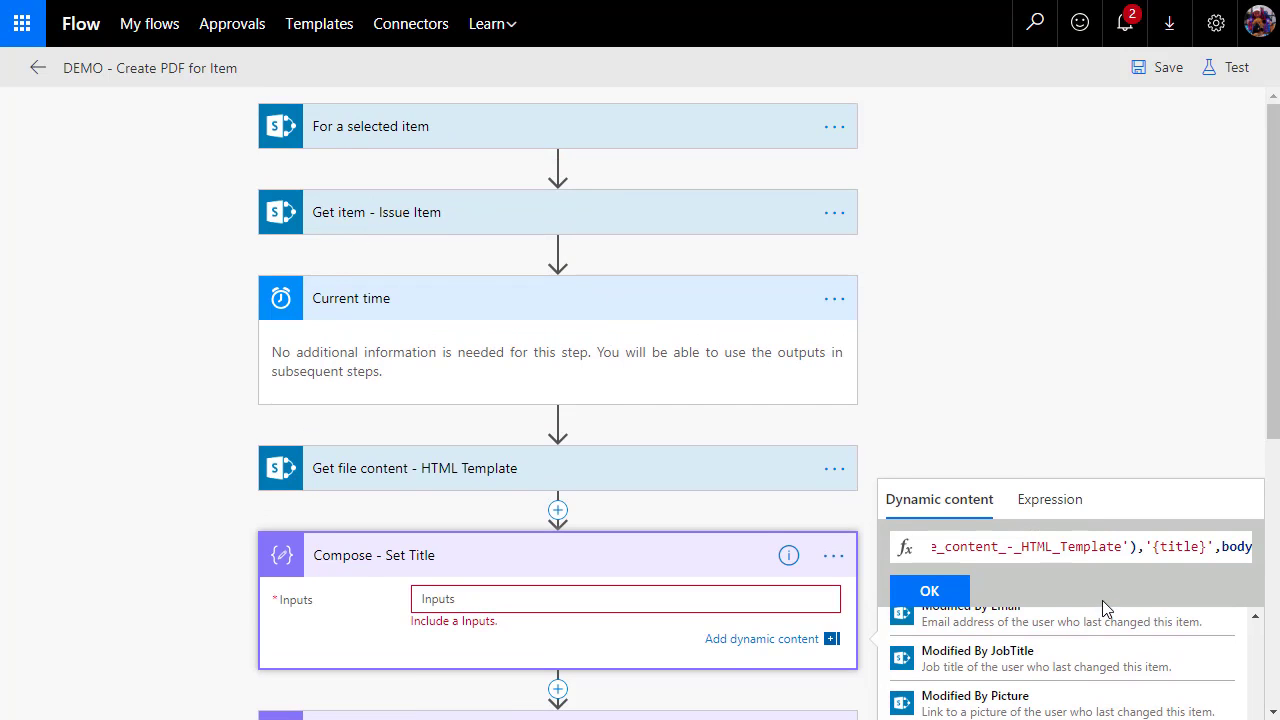
scroll(1102, 600, down, 1)
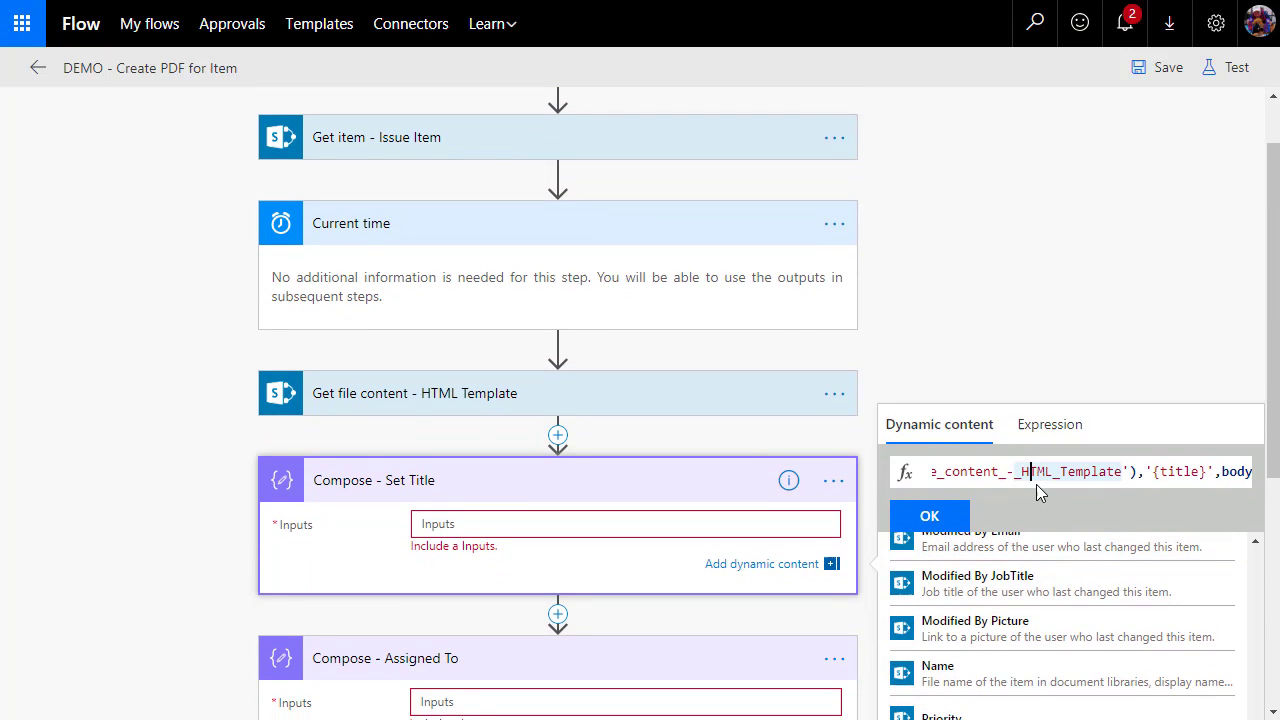
key(ctrl+v)
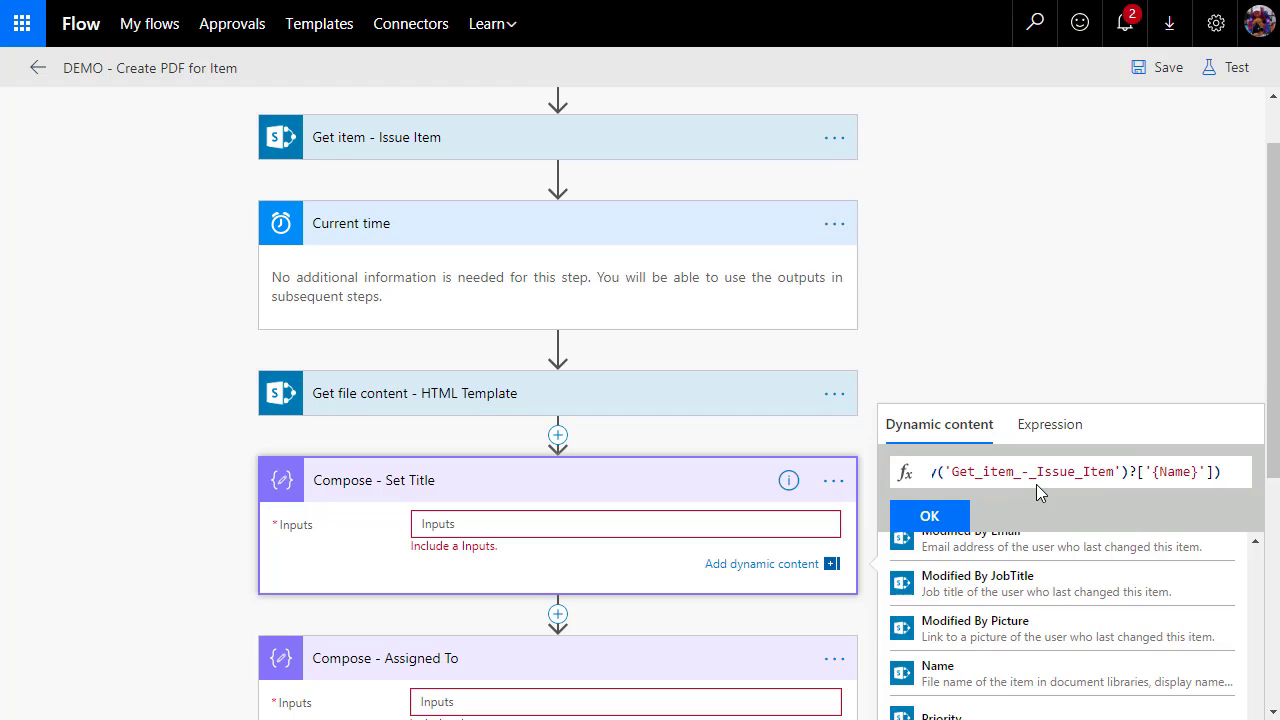
- Check the complete replace() expression from start to end and apply it to the inputs of Compose - Set Title
key(Home)
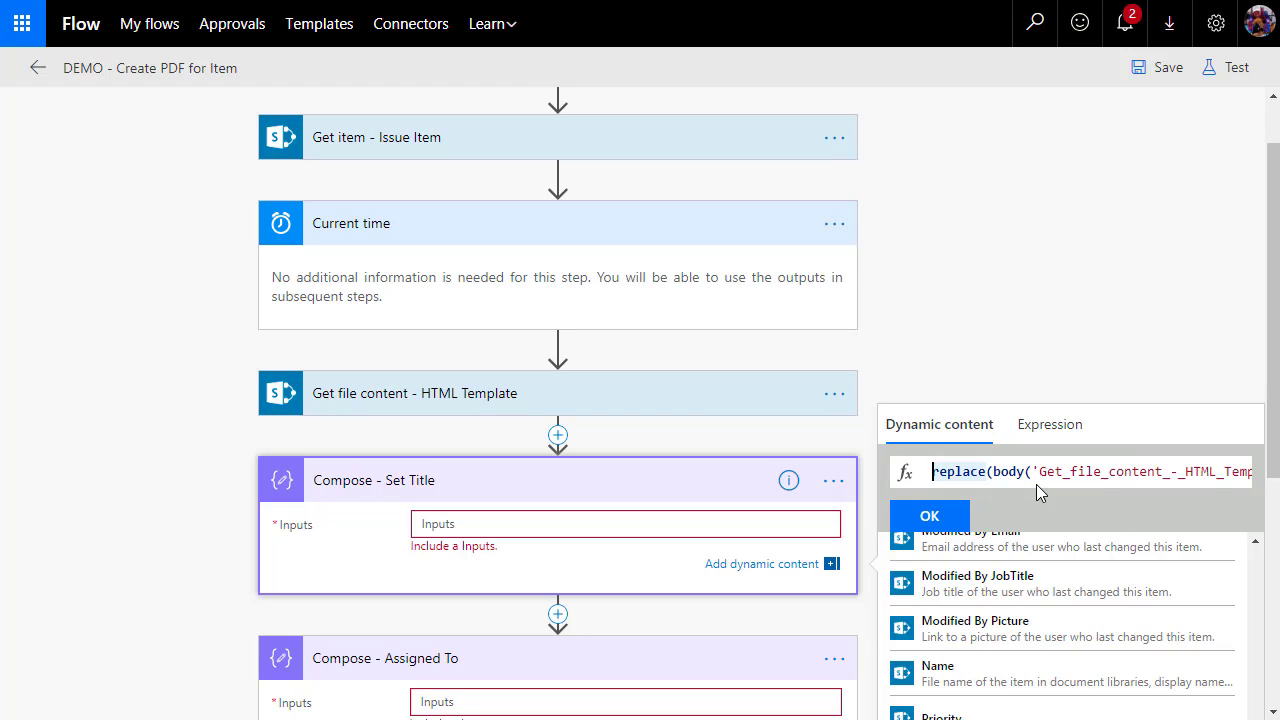
key(End)
key(Home)
key(ctrl+Right)
key(ctrl+Right)
key(ctrl+Right)
key(ctrl+Right)
key(ctrl+Right)
key(ctrl+Right)
key(ctrl+Right)
key(ctrl+Right)
key(ctrl+Right)
key(ctrl+Right)
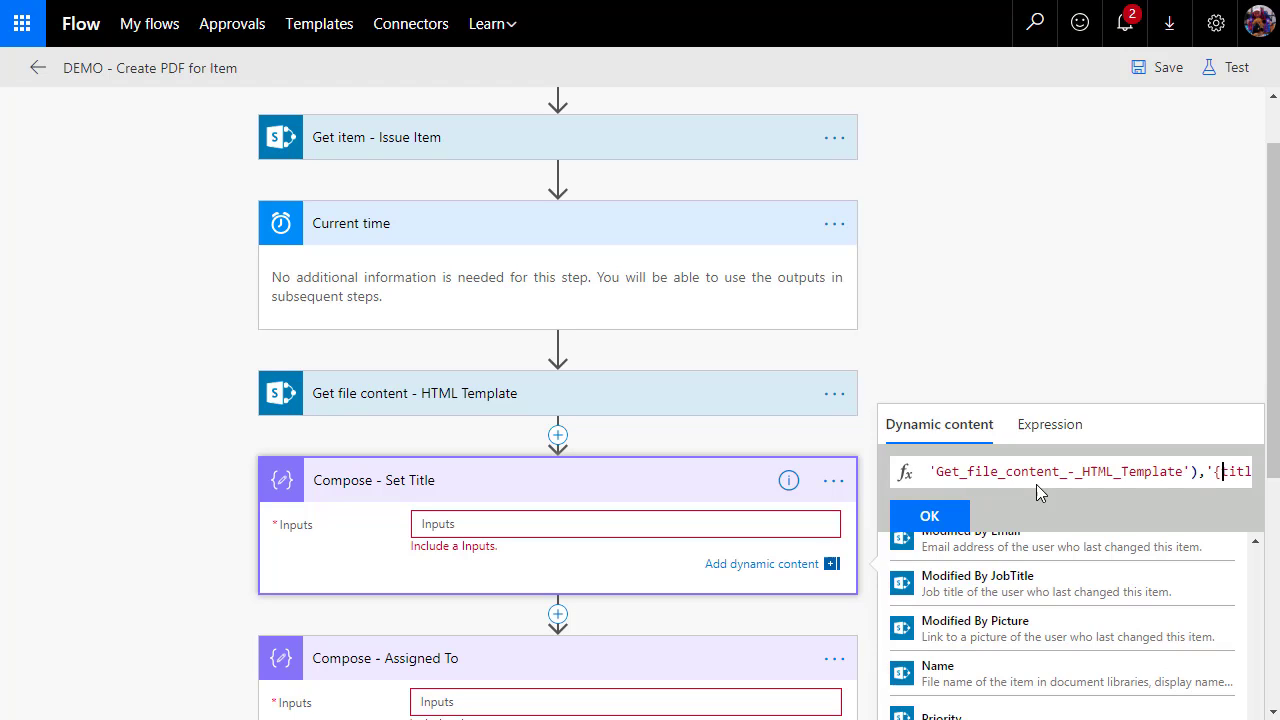
key(ctrl+Right)
key(ctrl+Right)
key(ctrl+Right)
key(ctrl+Right)
key(ctrl+Right)
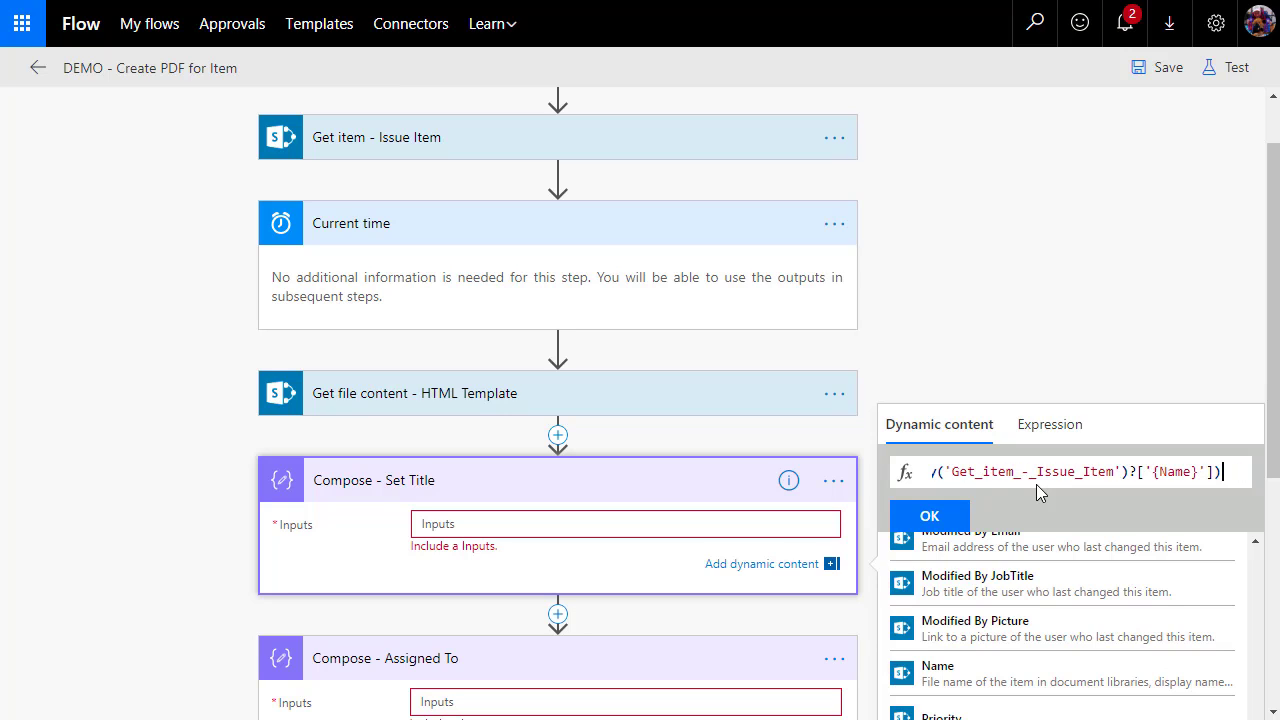
click(912, 518)
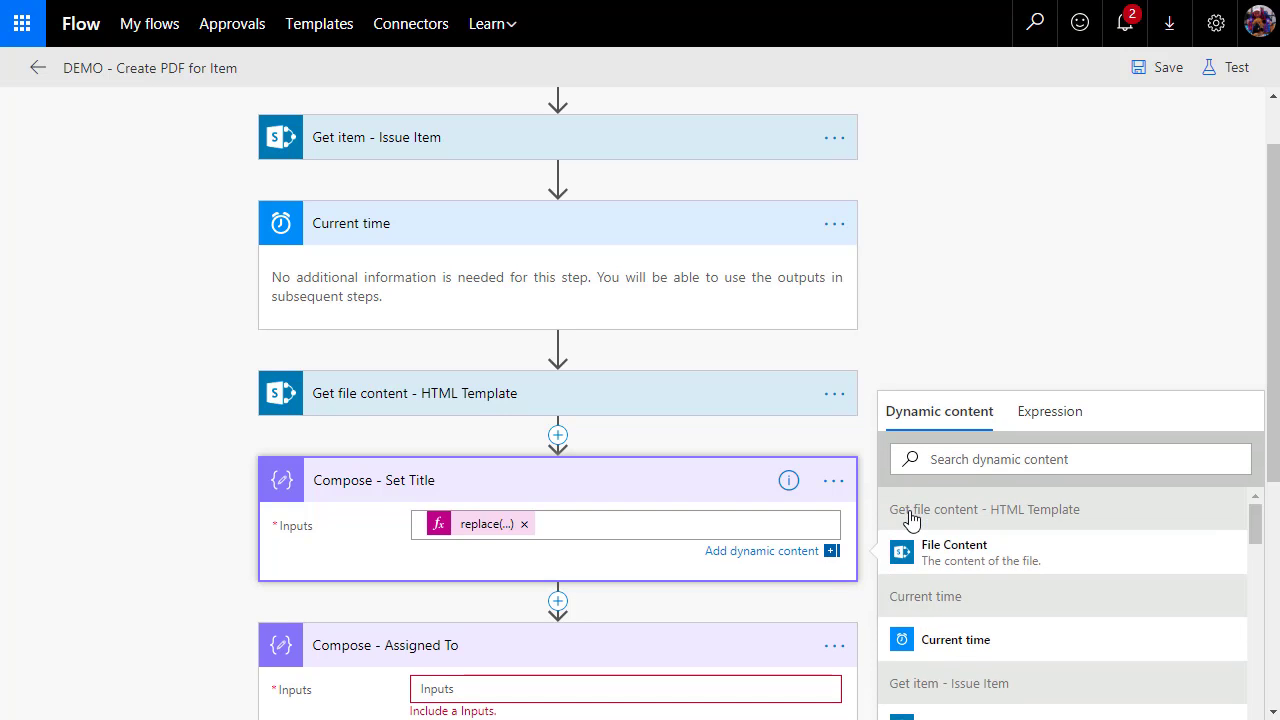
- Start a replace() expression in the inputs of Compose - Assigned To with the Compose - Set Title Output as its first argument
scroll(631, 492, down, 3)
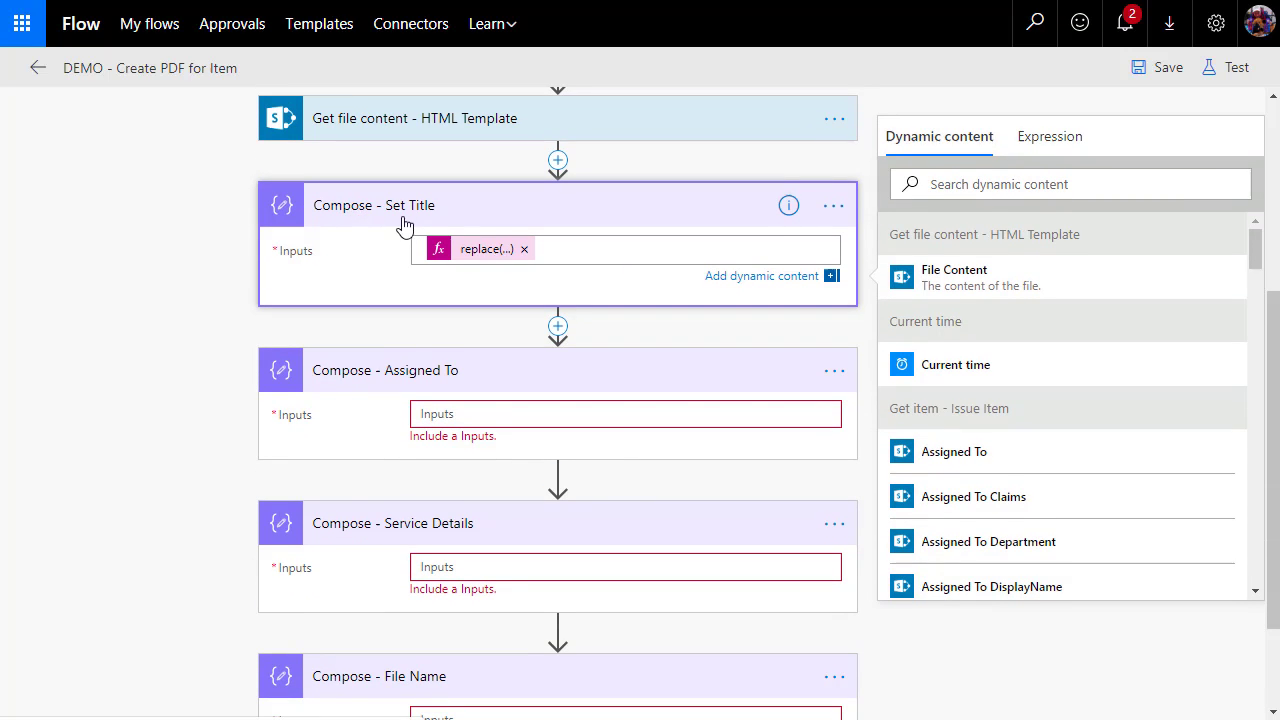
click(446, 415)
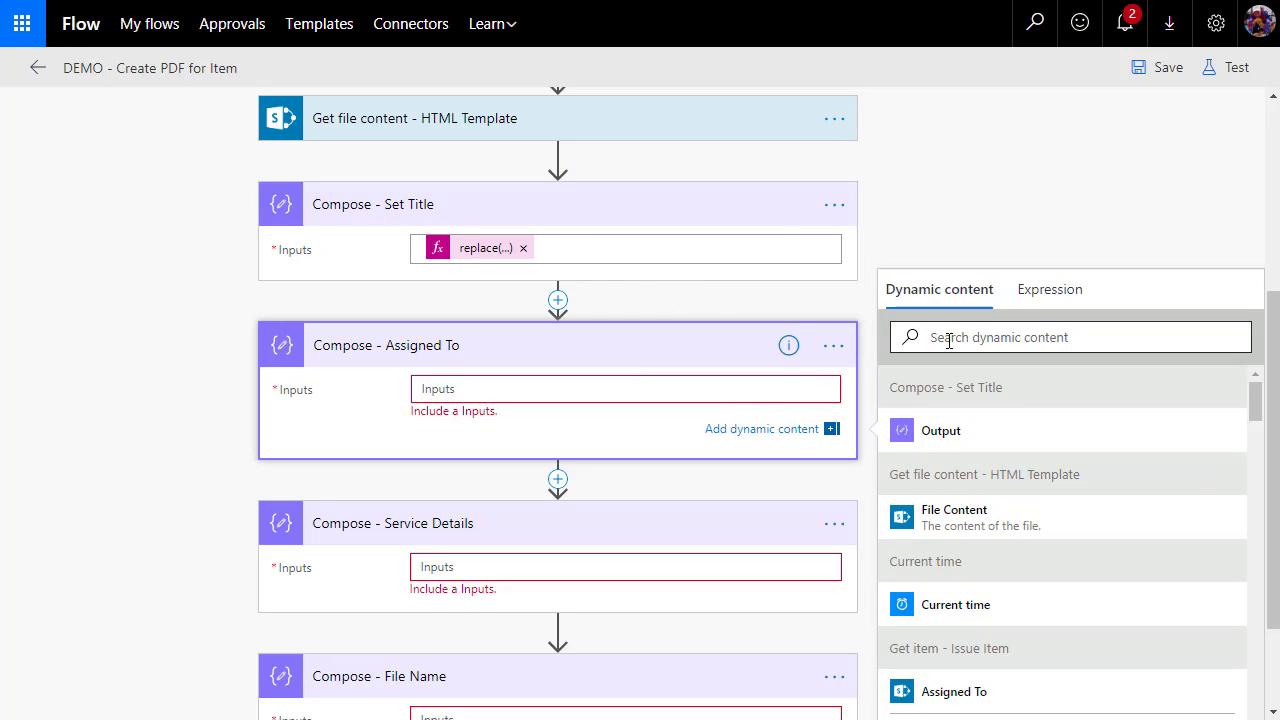
click(1040, 294)
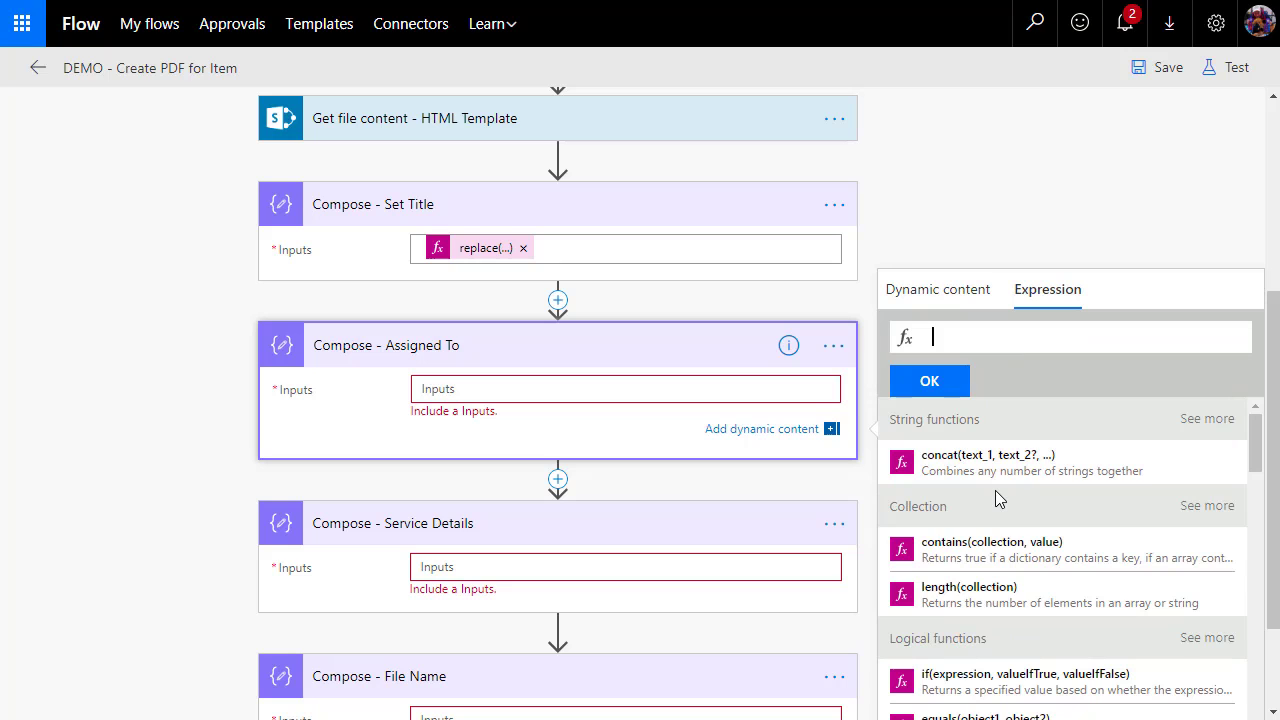
text(replace()
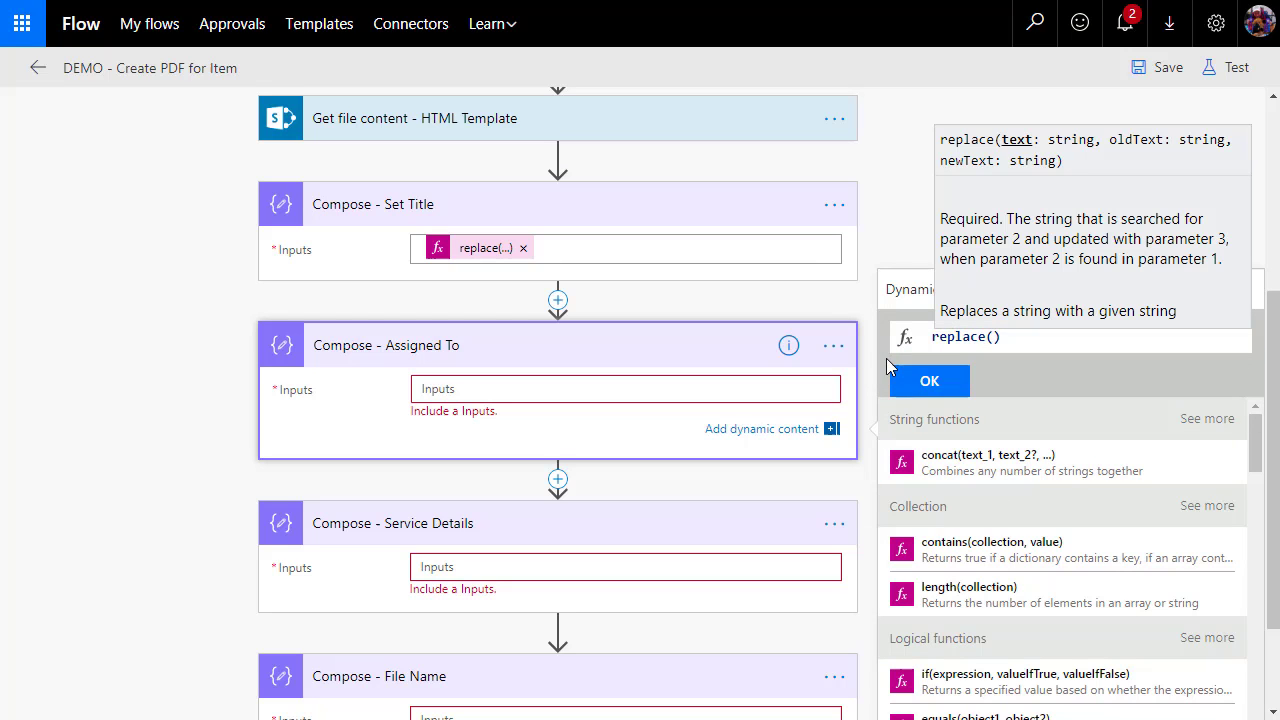
click(897, 294)
click(940, 464)
text(,)
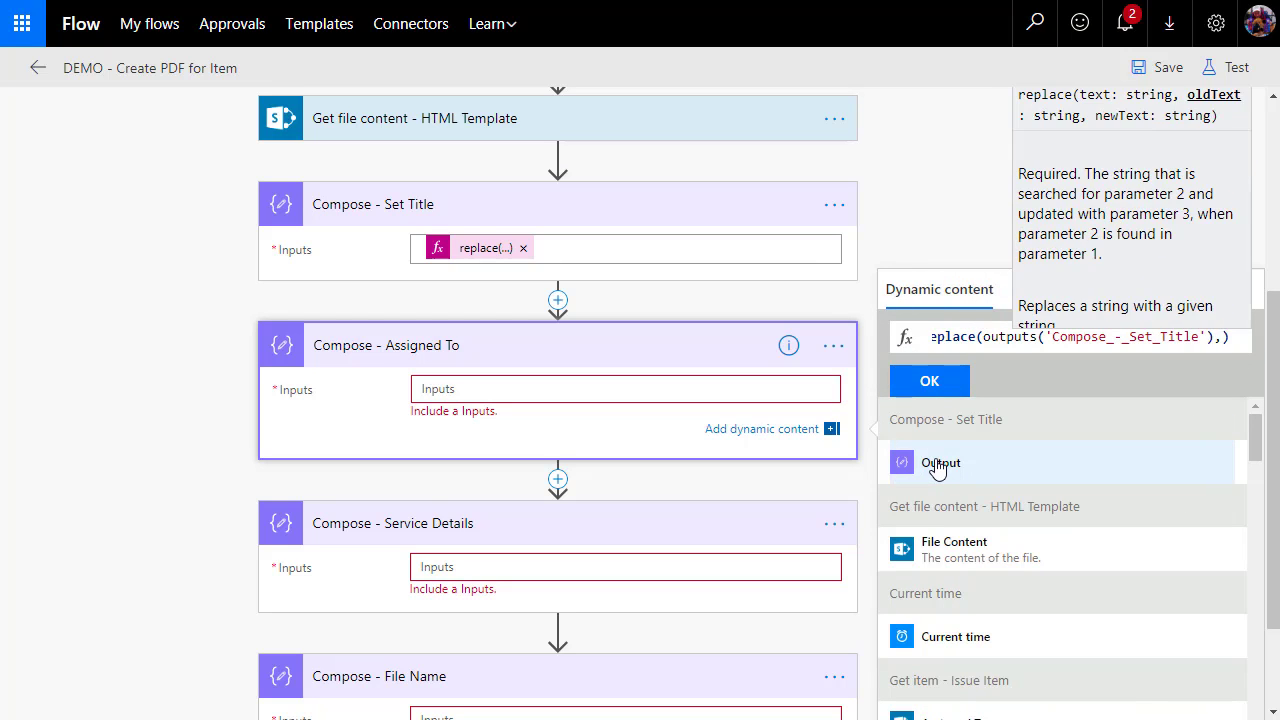
- Complete the expression with '{assignedto}' as old text and the issue item's Assigned To Claims as new text, and apply it
text('{as)
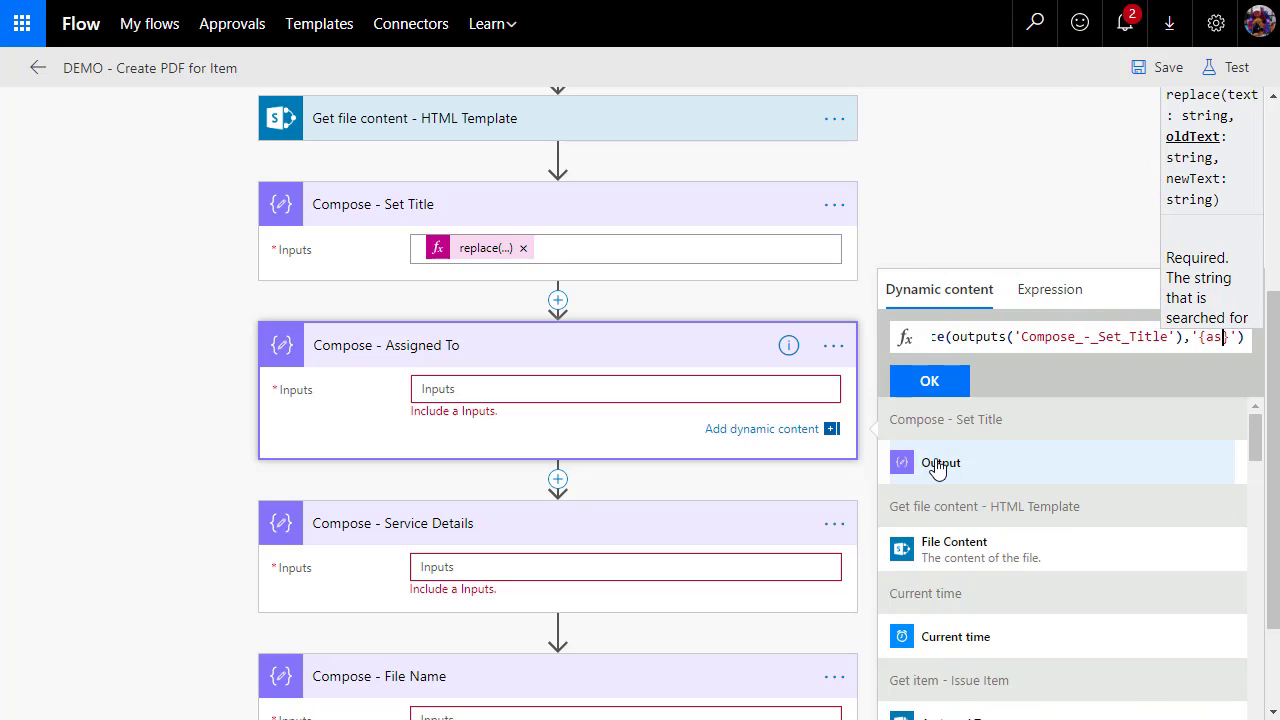
text(signedto}',)
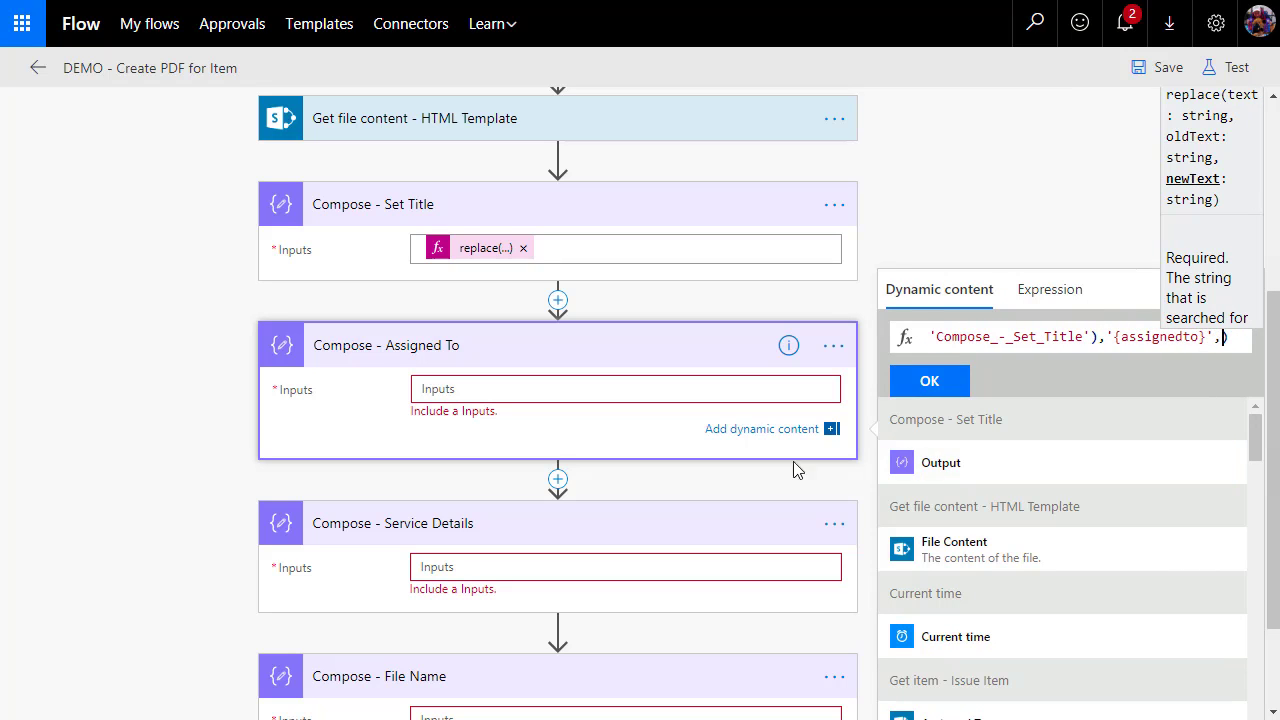
scroll(951, 443, down, 5)
scroll(951, 443, up, 2)
text(body)
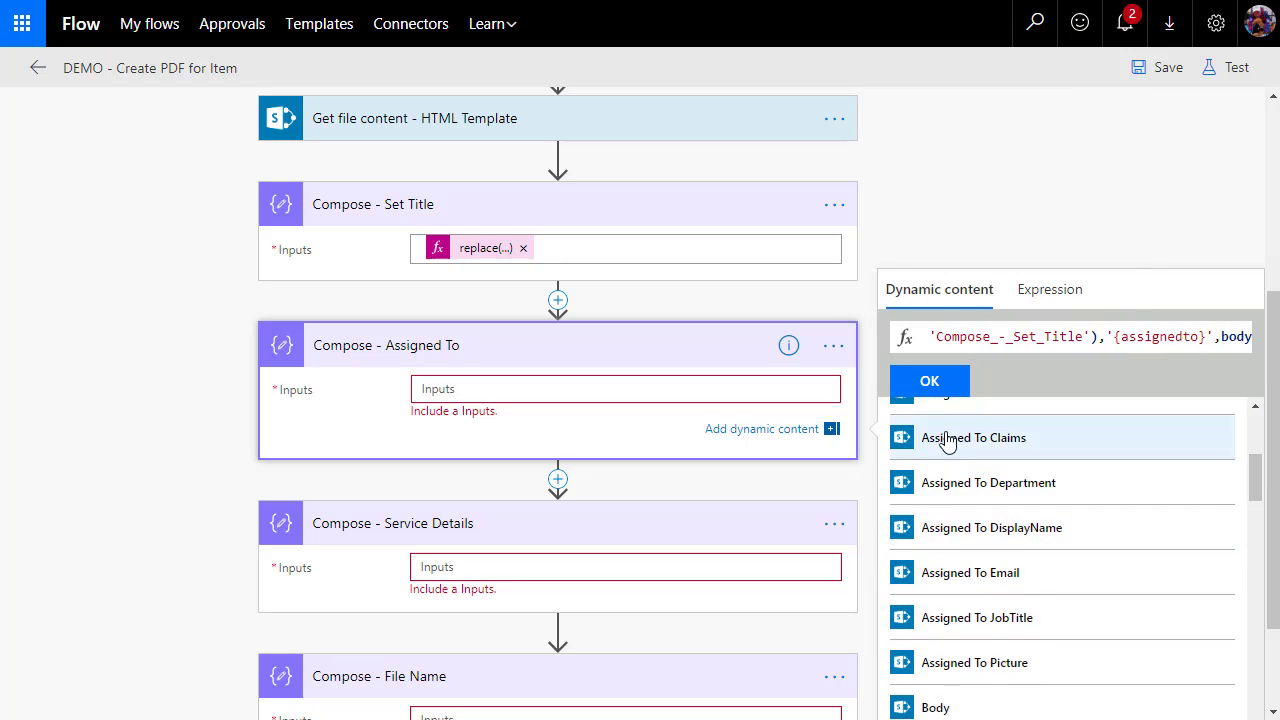
click(946, 386)
- Start a replace() expression in the inputs of Compose - Service Details with the Compose - Assigned To Output as its first argument
click(666, 541)
click(1040, 432)
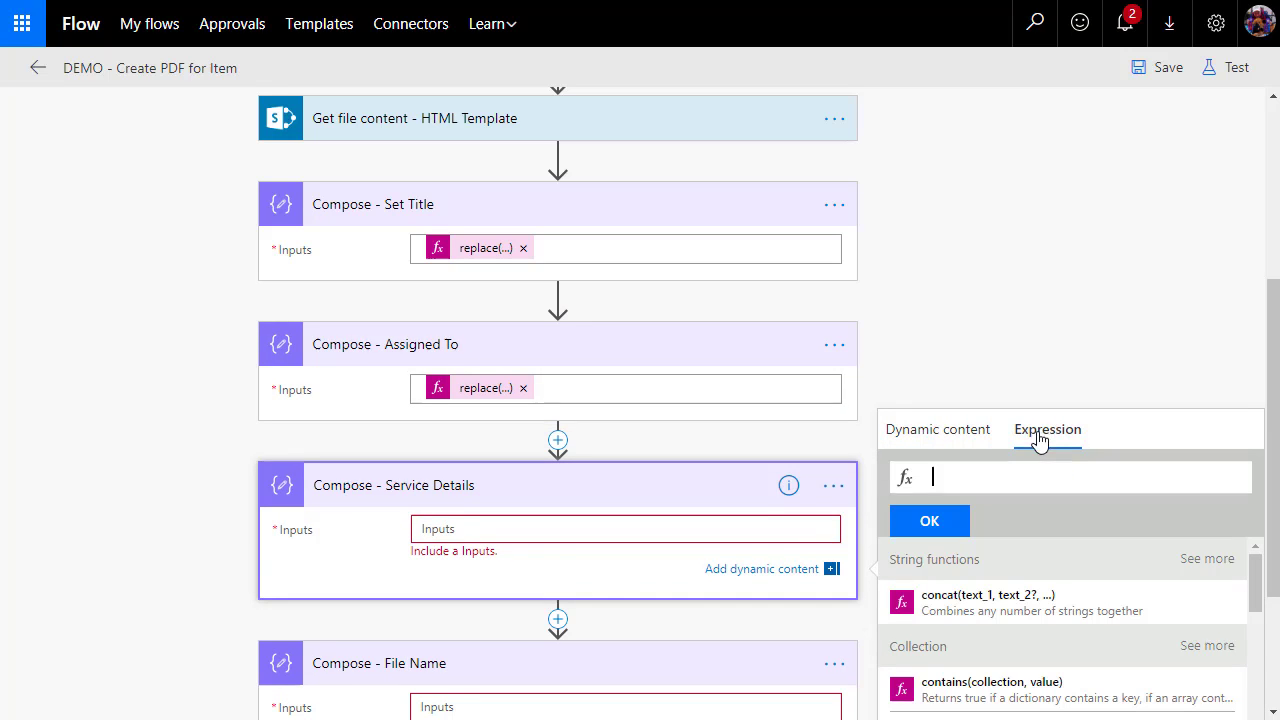
text(replace()
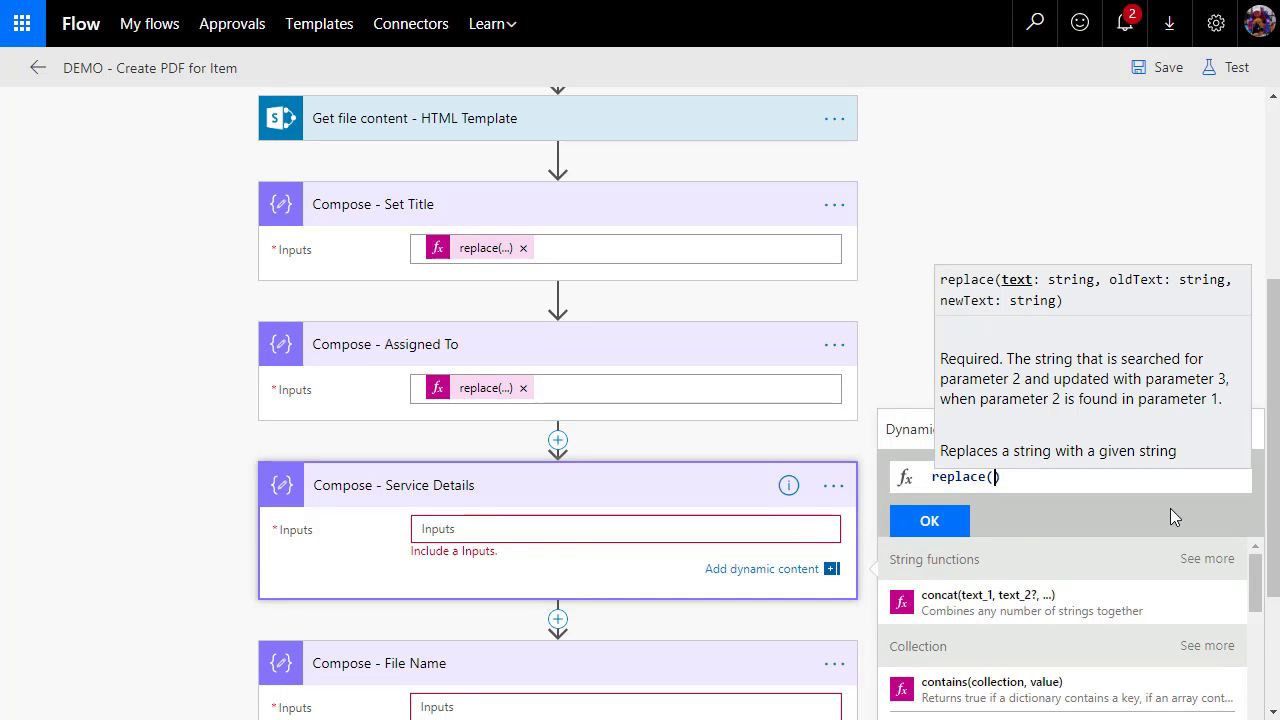
click(907, 431)
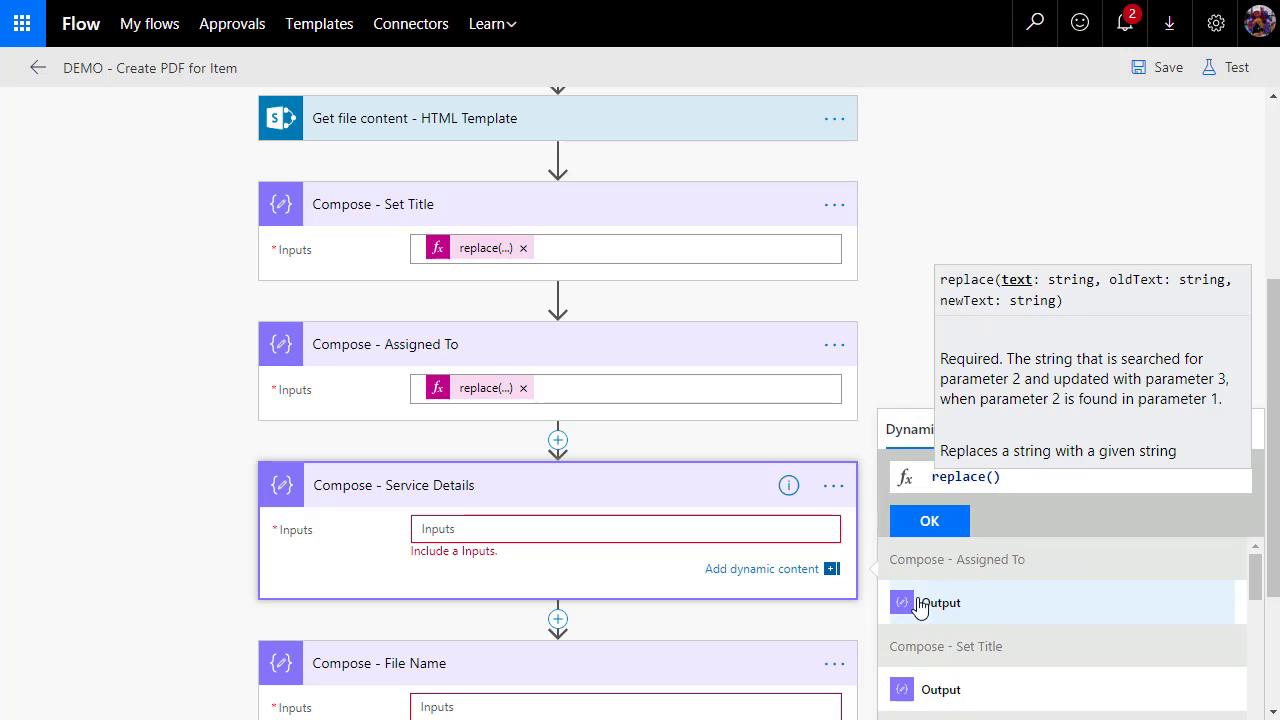
click(919, 603)
- Add '{servicedetails}' as the text to replace, followed by a comma for the third argument
text(,'{}')
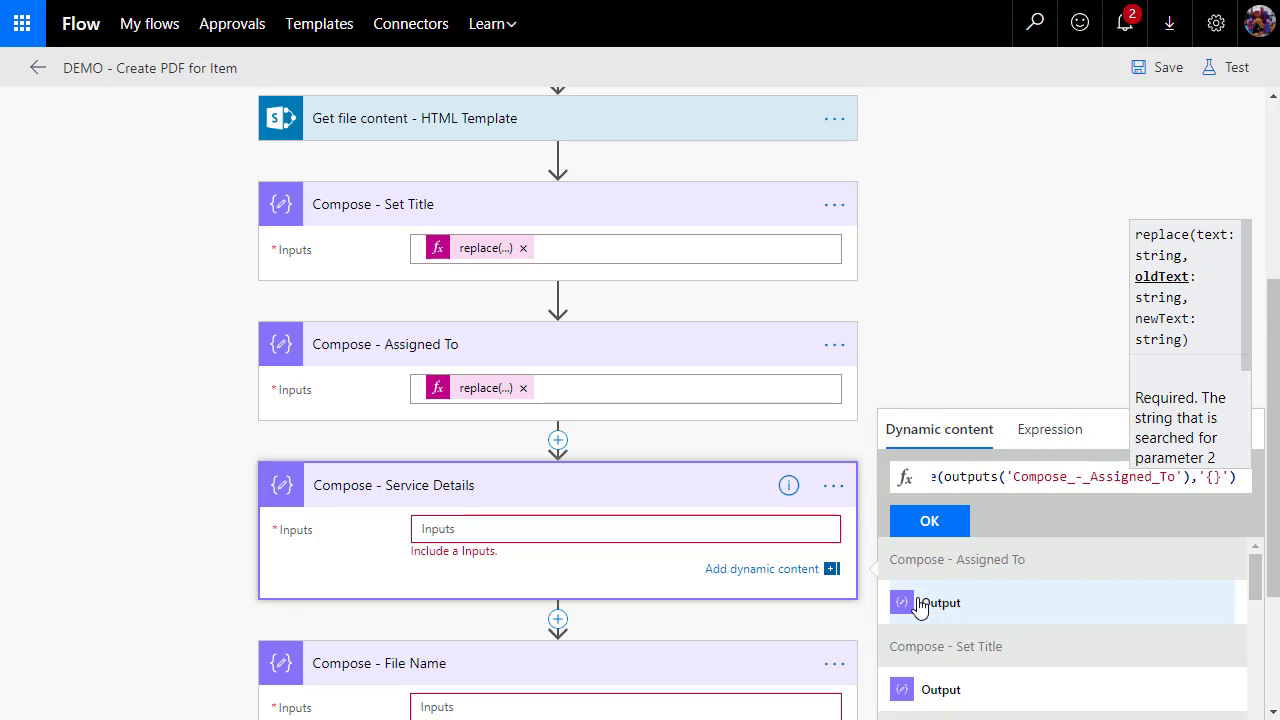
key(Left)
key(Left)
text(servicedetails)
key(Right)
key(Right)
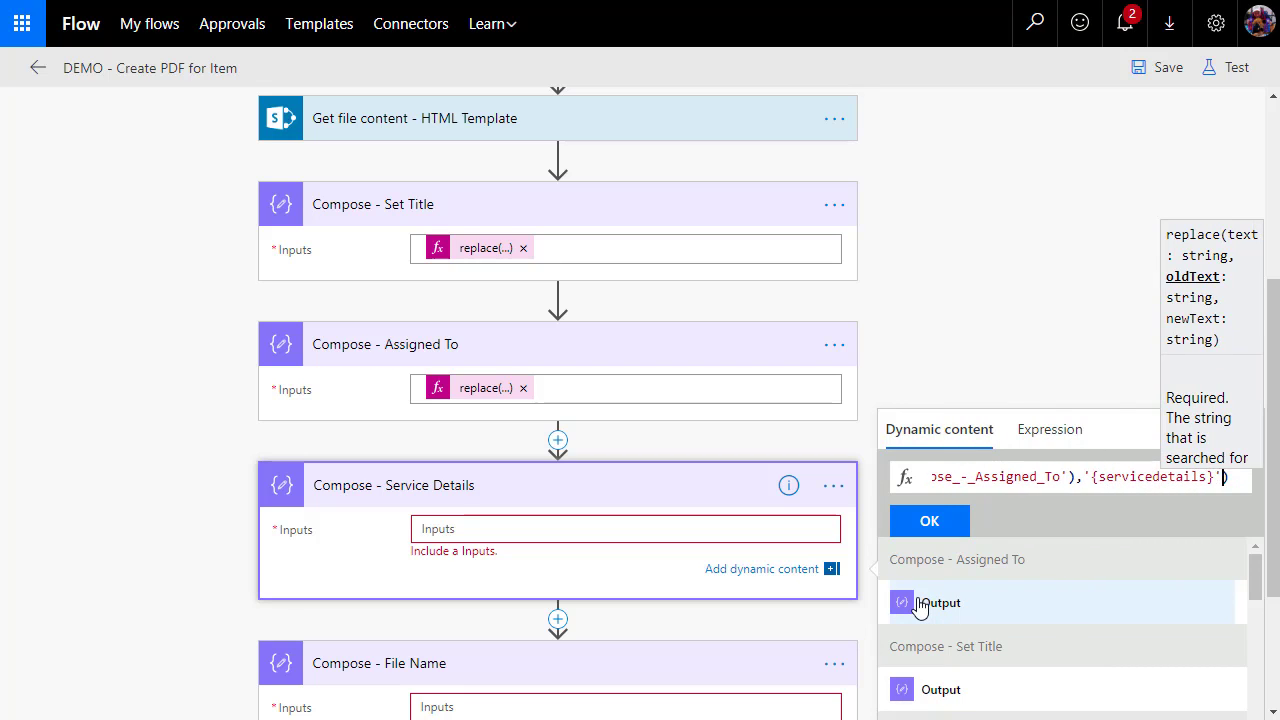
text(,)
- Insert the issue item's Client:ID Value as the new text and apply the expression to Compose - Service Details
scroll(953, 619, down, 5)
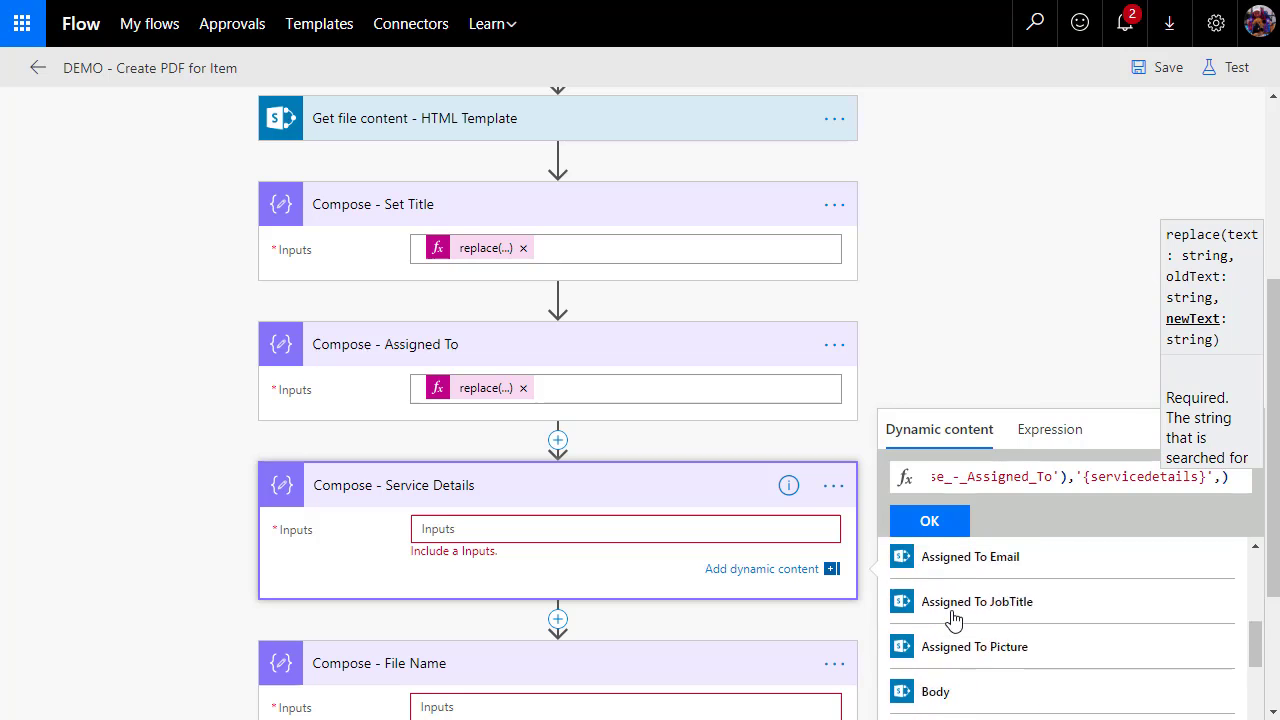
scroll(953, 619, down, 5)
click(941, 572)
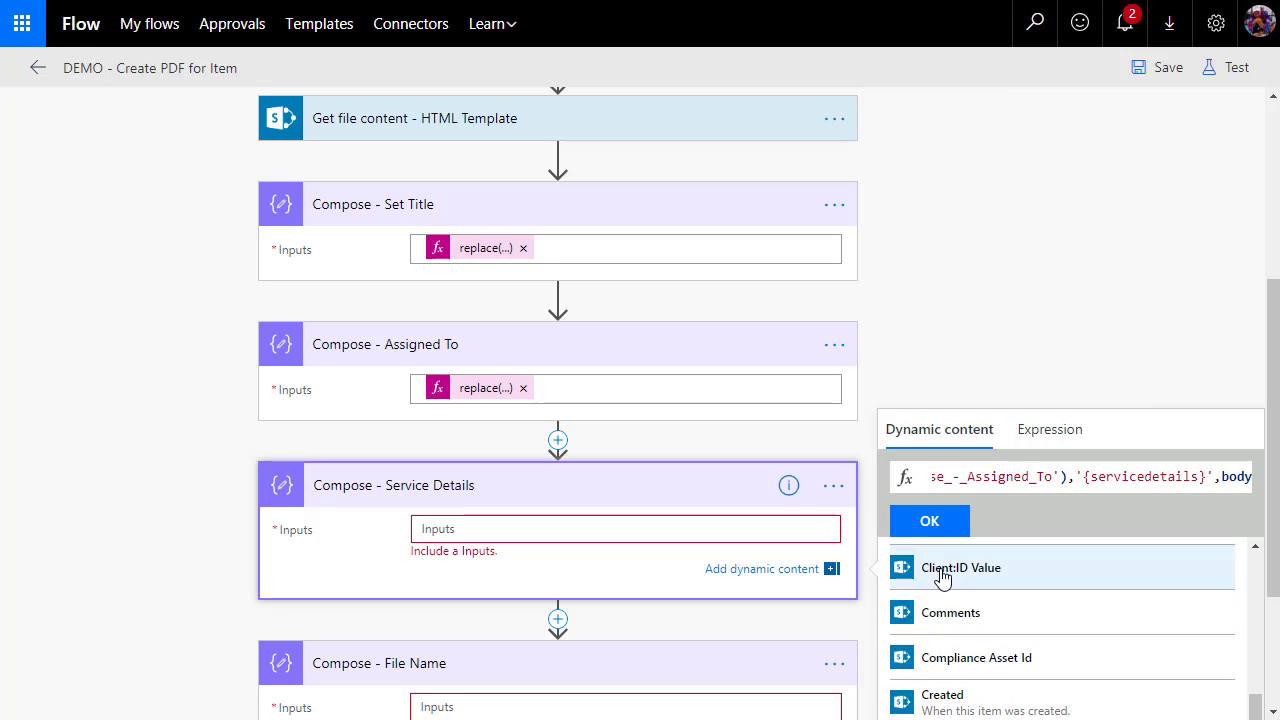
click(929, 520)
- Fill the inputs of Compose - File Name with the issue item's Client Value followed by a hyphen
scroll(563, 527, down, 2)
click(537, 494)
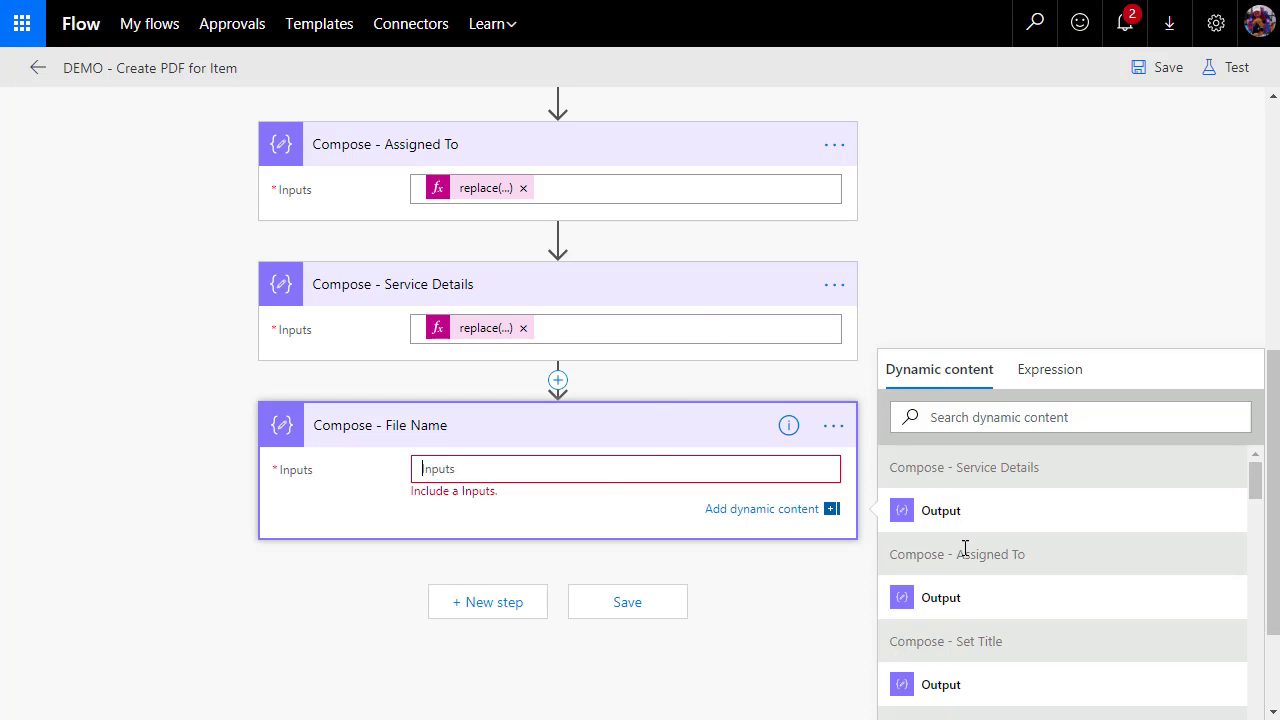
scroll(975, 540, down, 3)
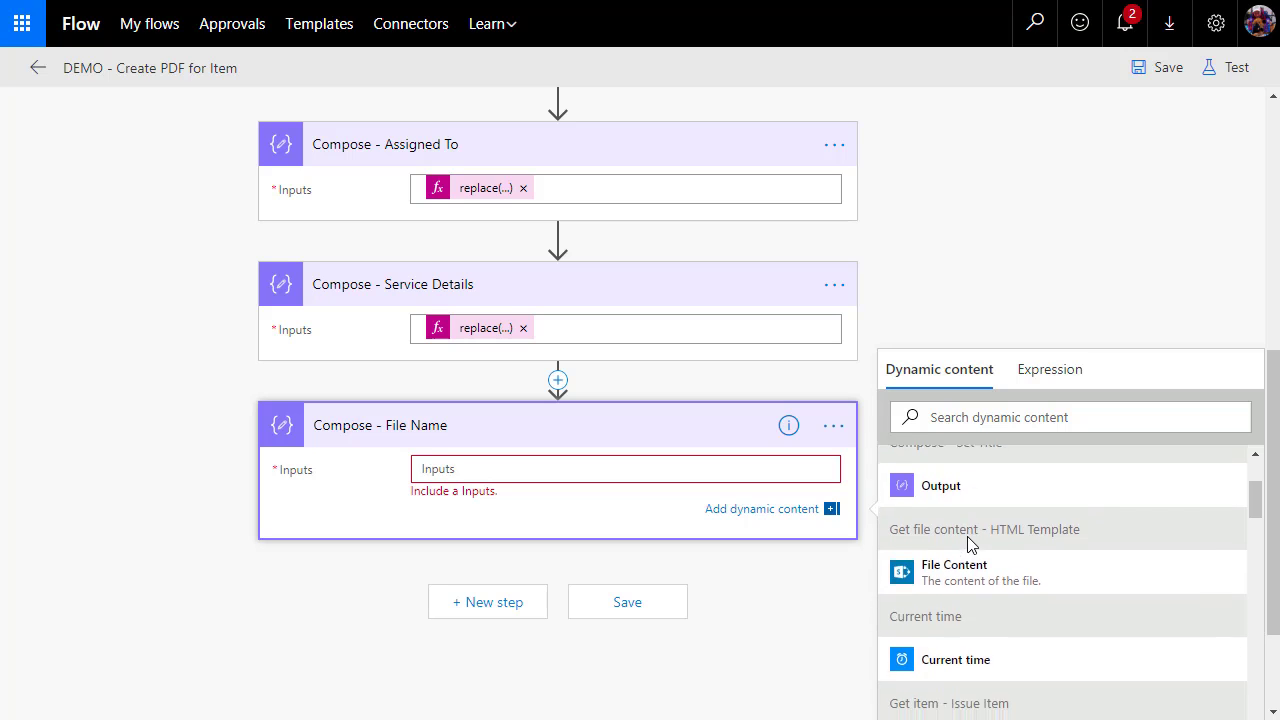
scroll(970, 545, down, 5)
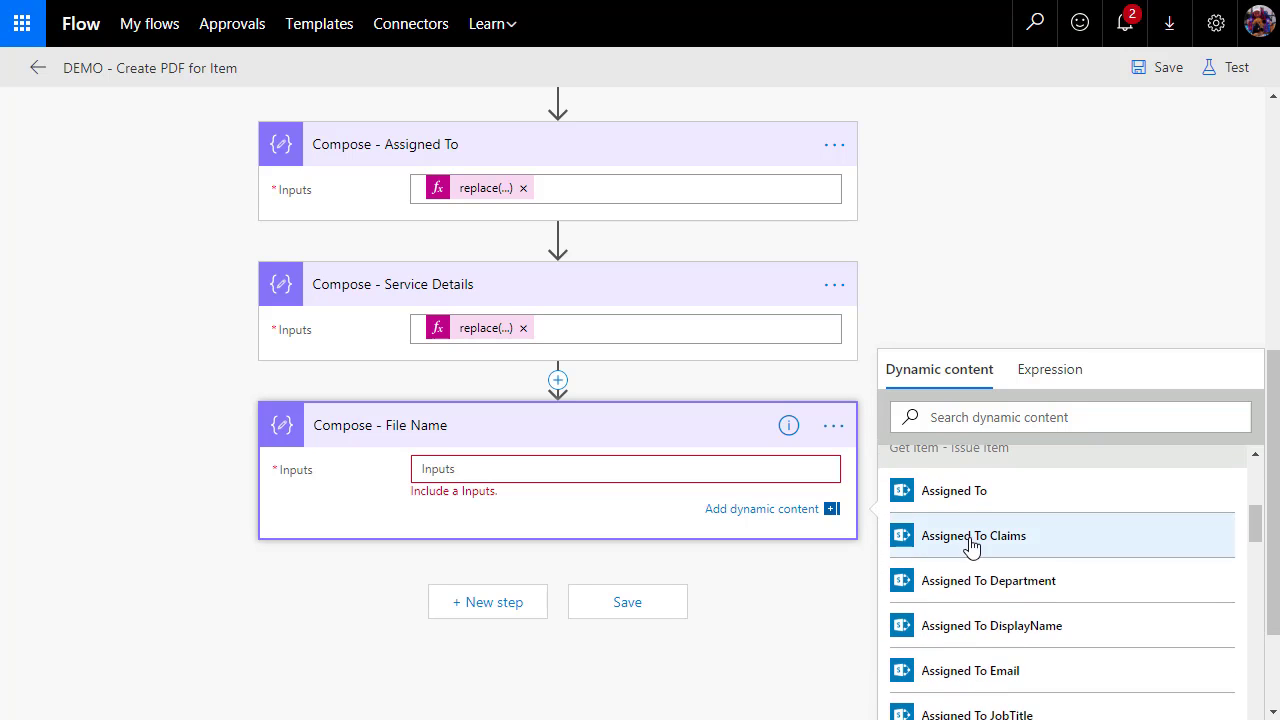
scroll(972, 548, down, 5)
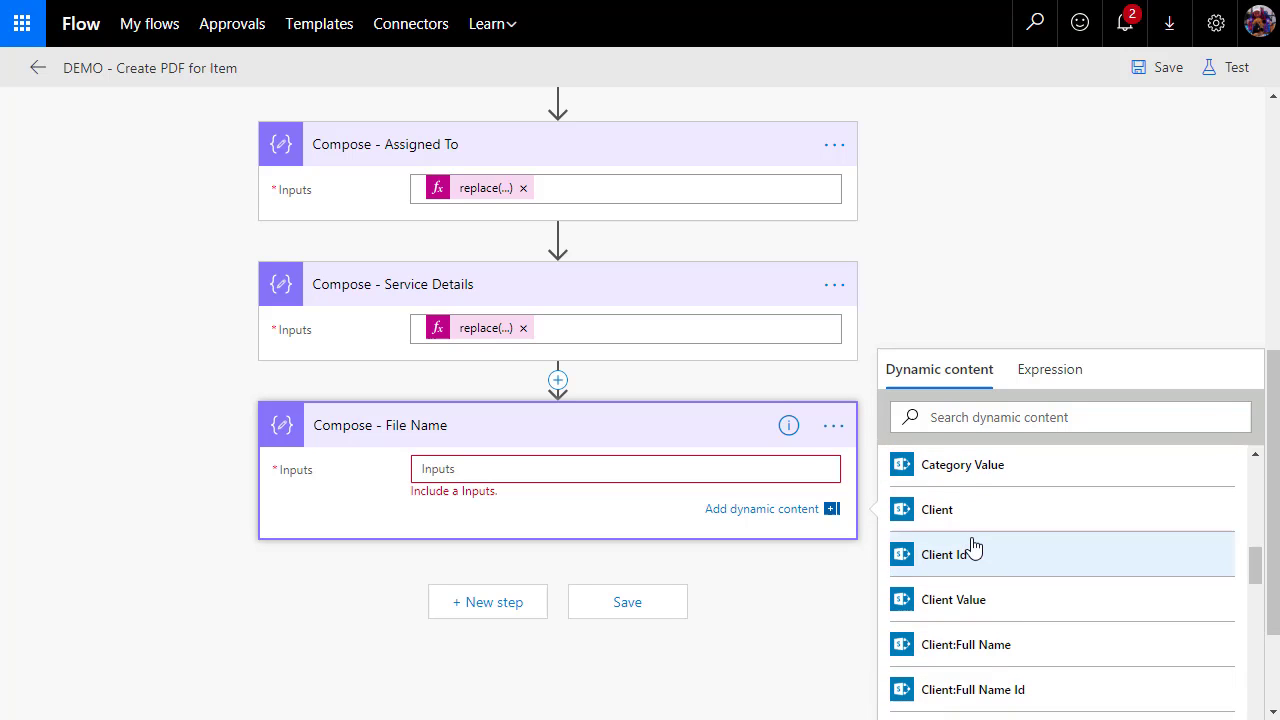
scroll(974, 547, down, 2)
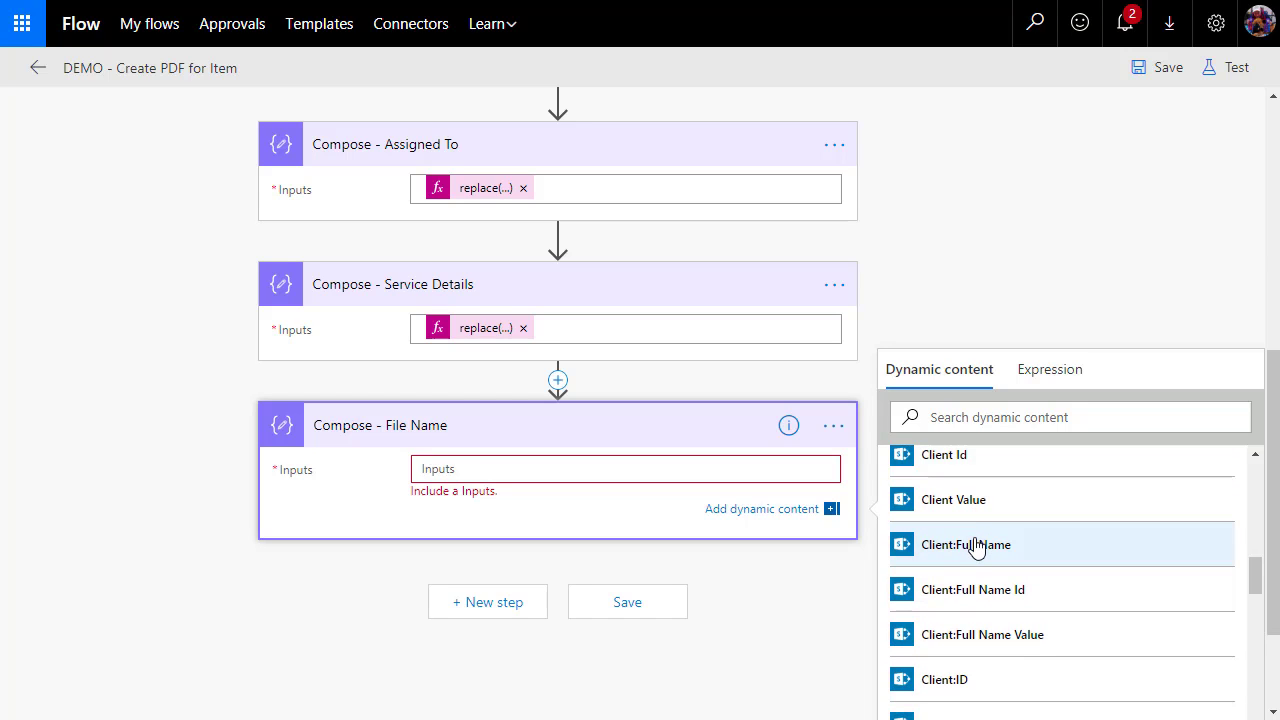
click(942, 502)
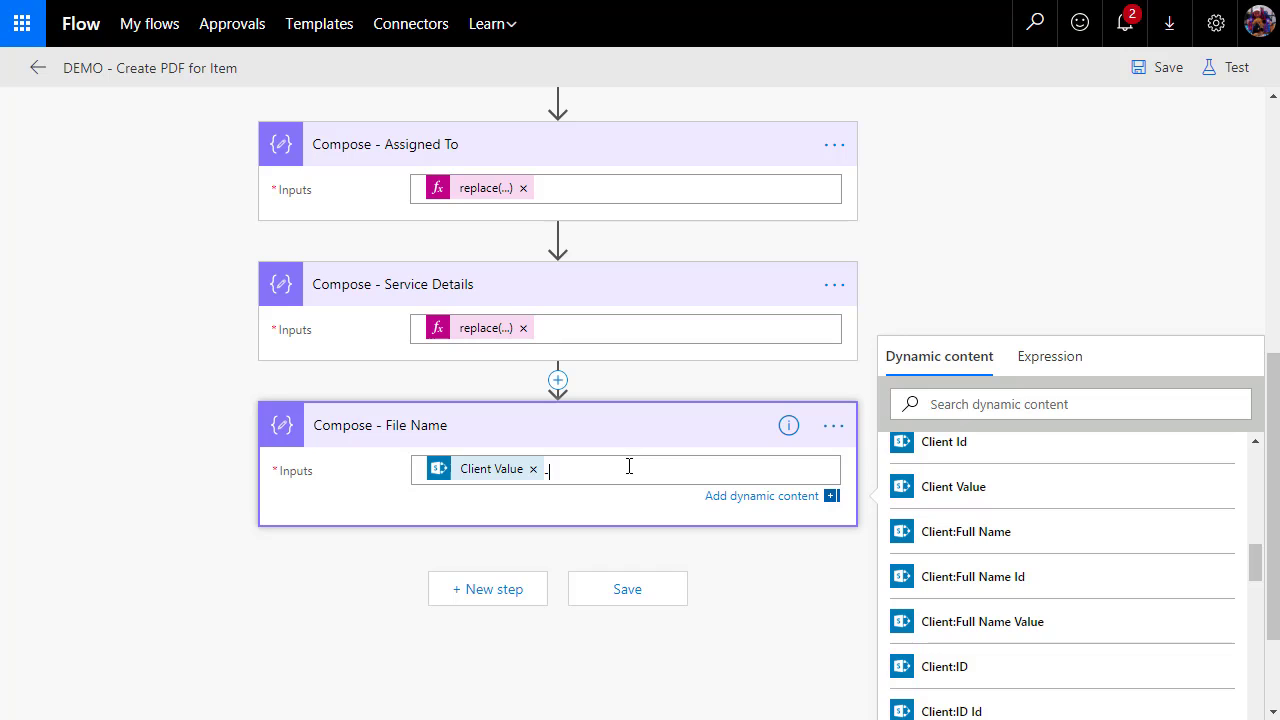
- Append the Current time value to the inputs of Compose - File Name and save the flow
scroll(1030, 622, up, 5)
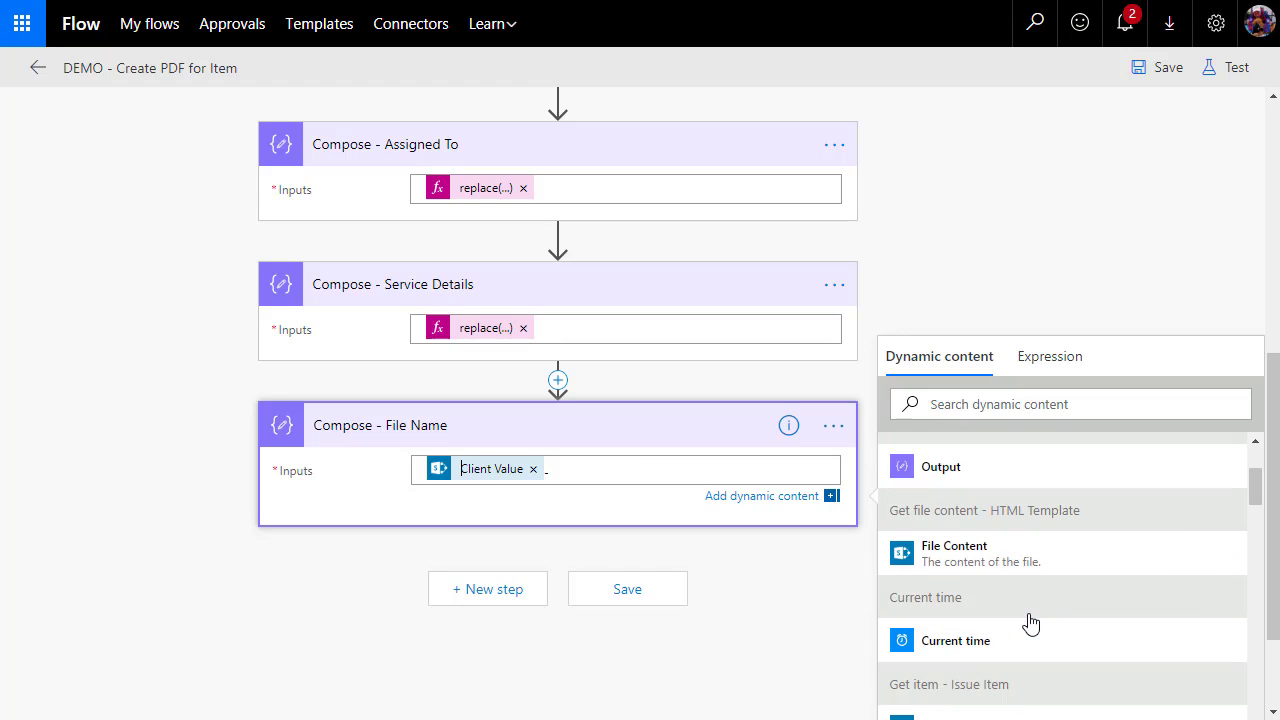
scroll(1030, 622, up, 1)
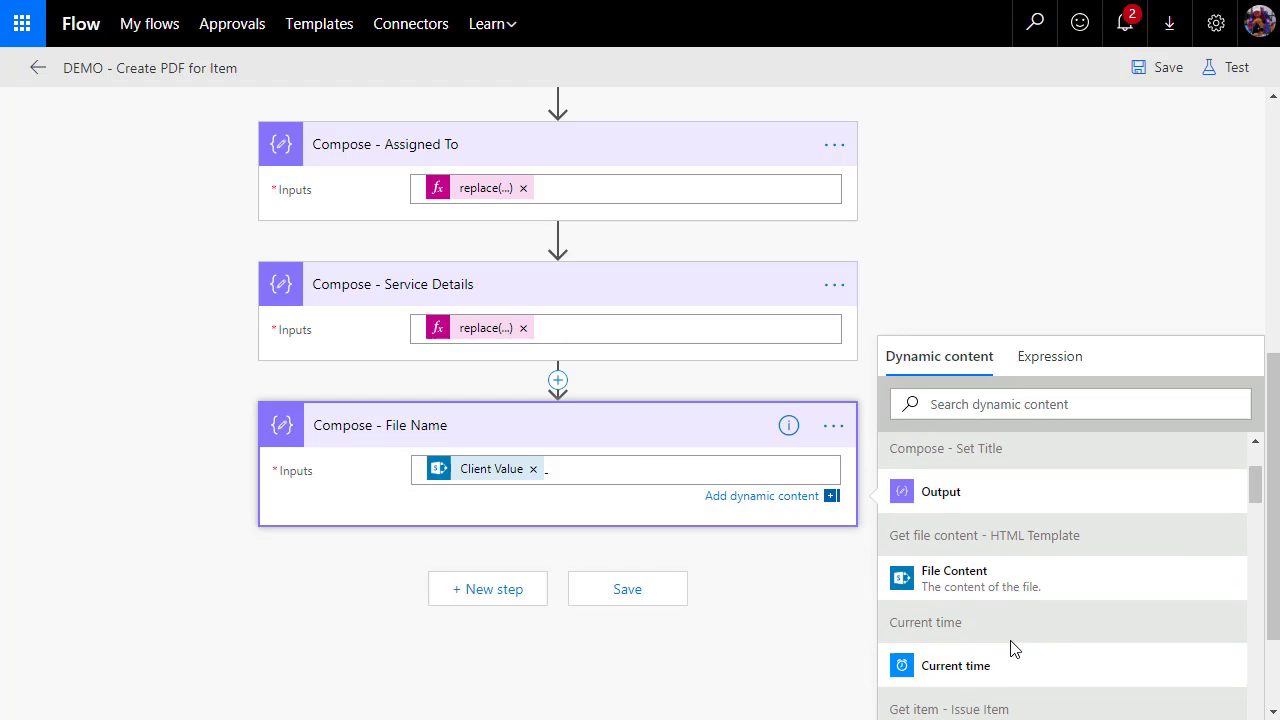
click(932, 672)
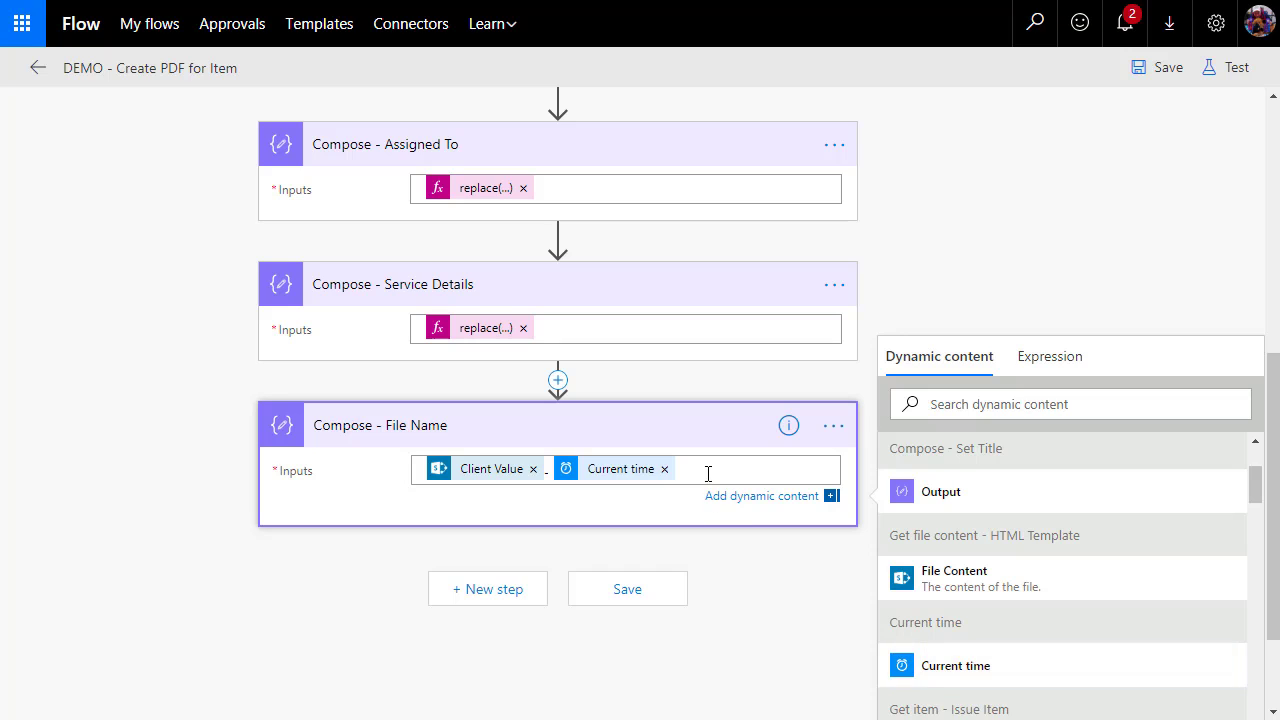
click(608, 591)
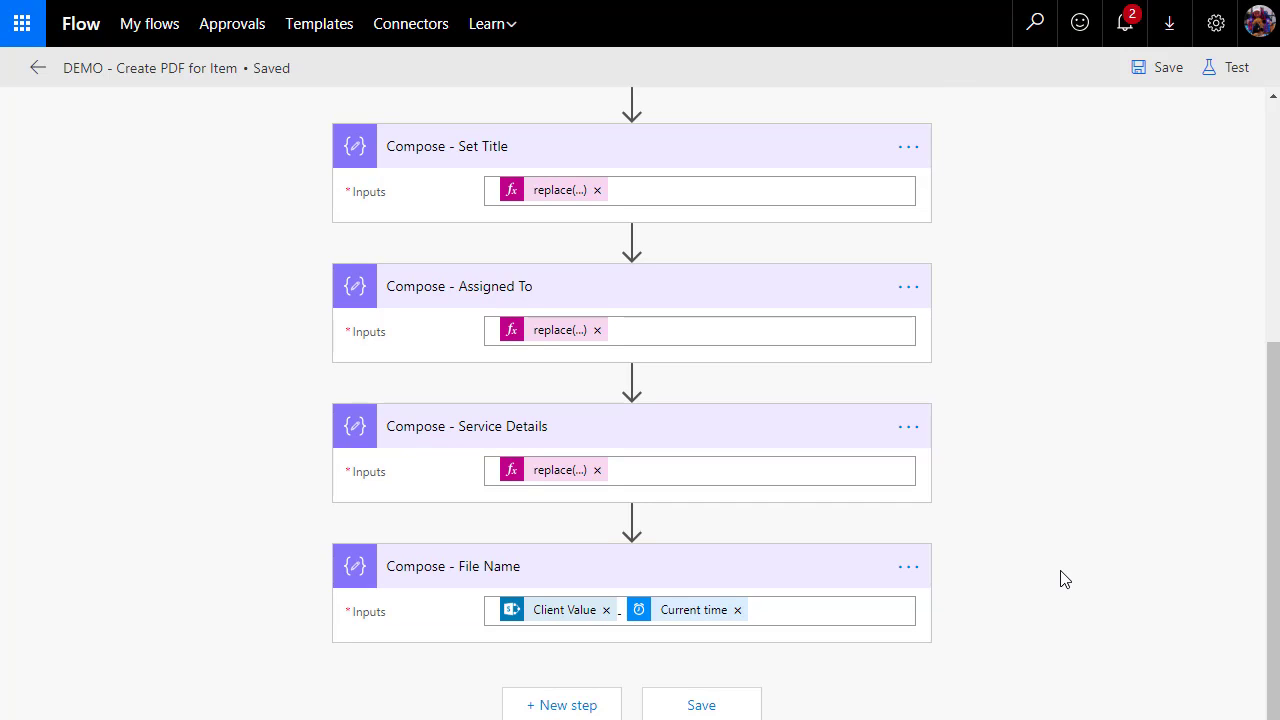
- Add a new step after Compose - File Name using the OneDrive for Business Create file action, searching for "create"
click(558, 708)
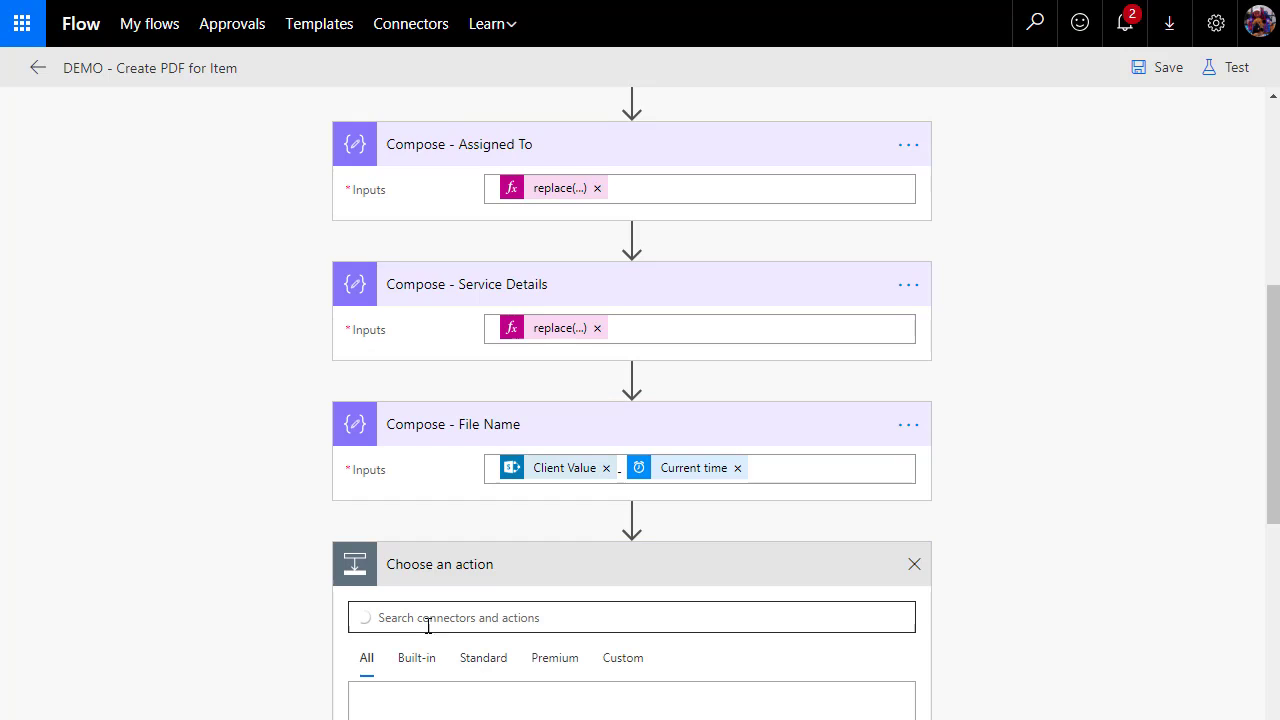
scroll(193, 602, down, 1)
scroll(193, 602, down, 2)
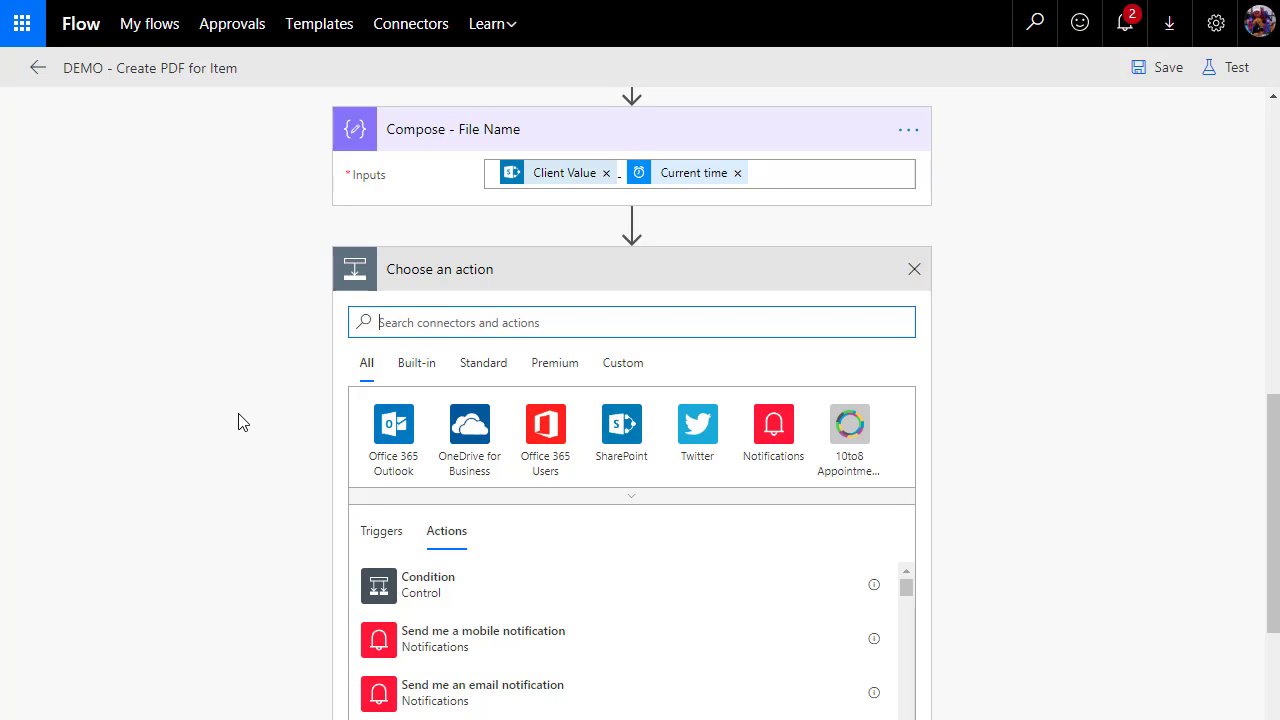
text(create)
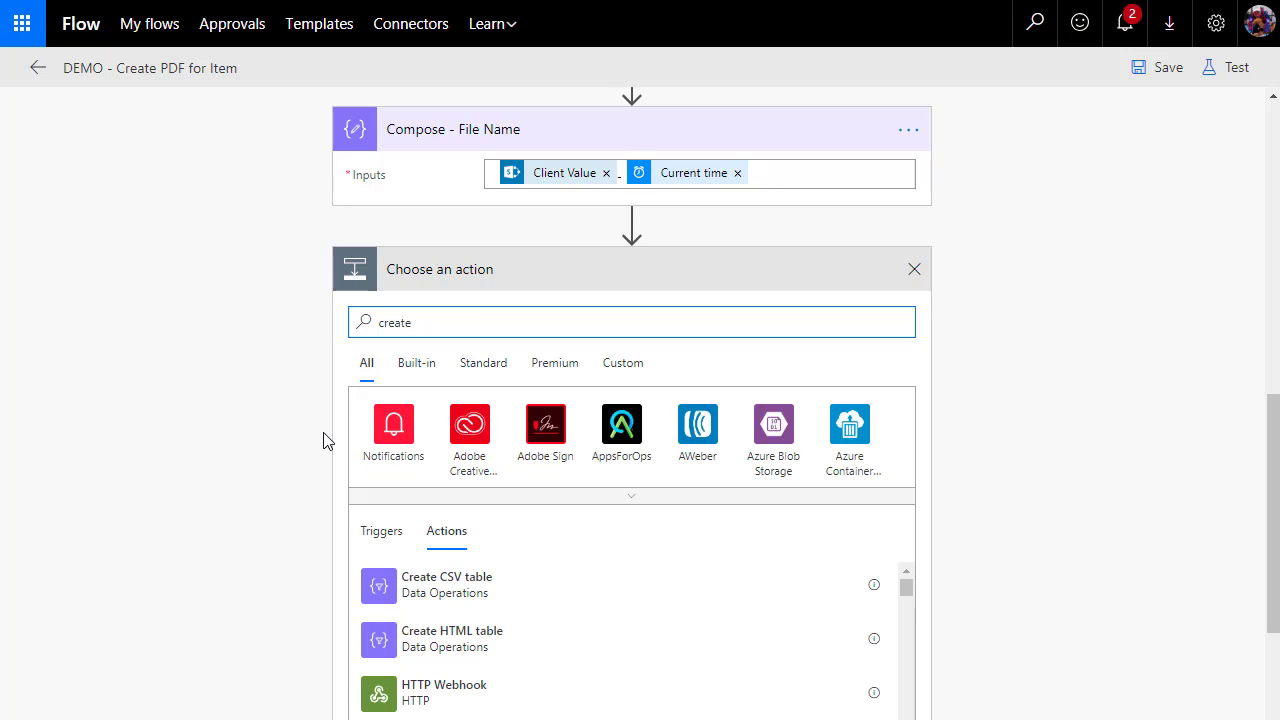
scroll(511, 597, down, 3)
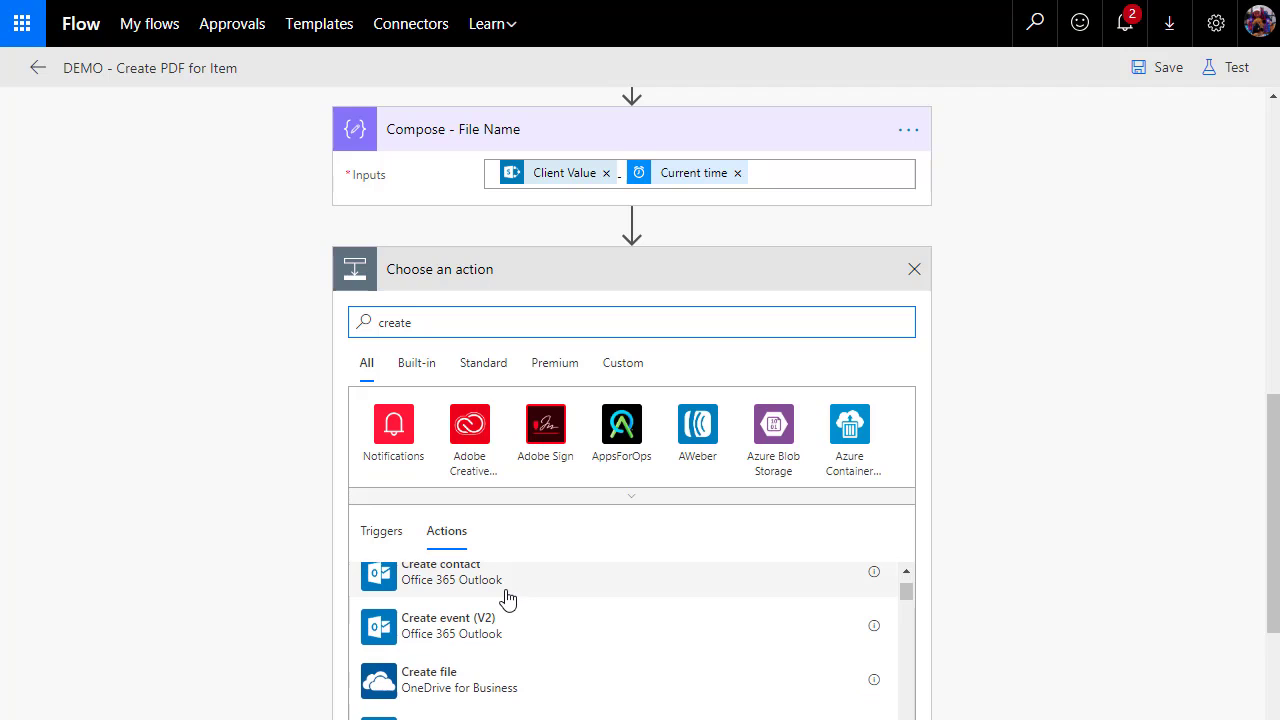
scroll(508, 635, down, 2)
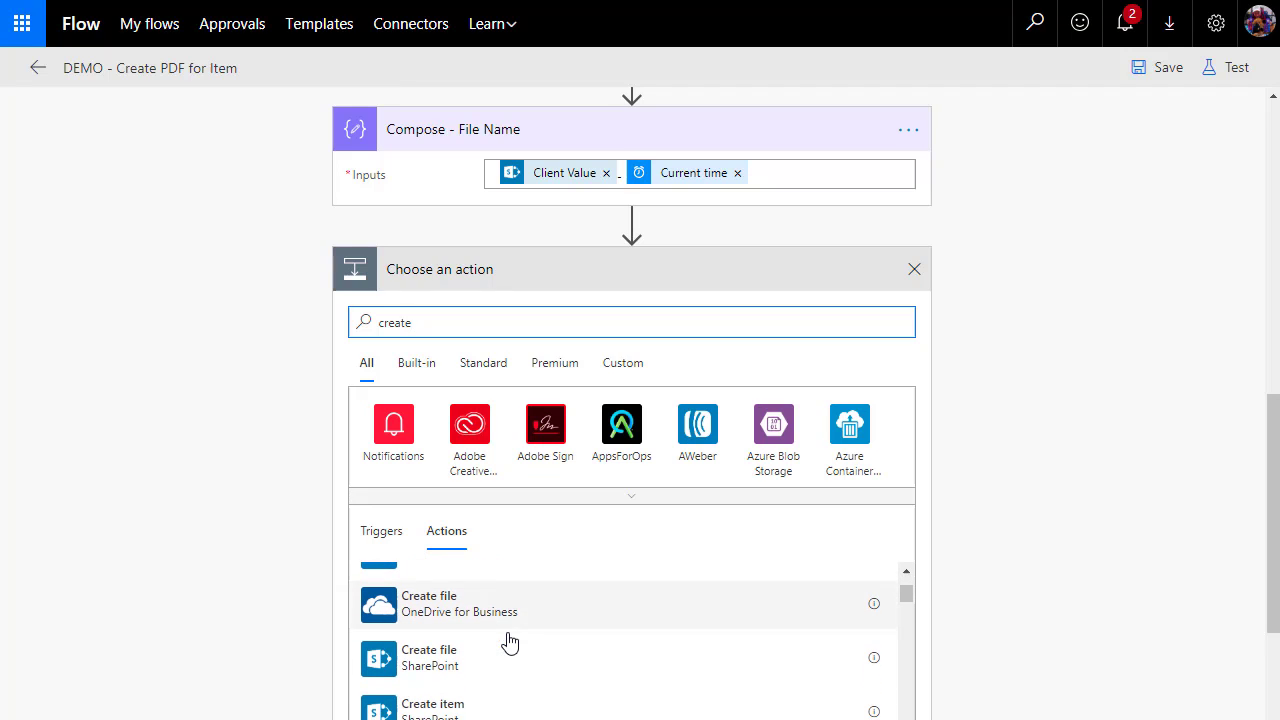
click(441, 616)
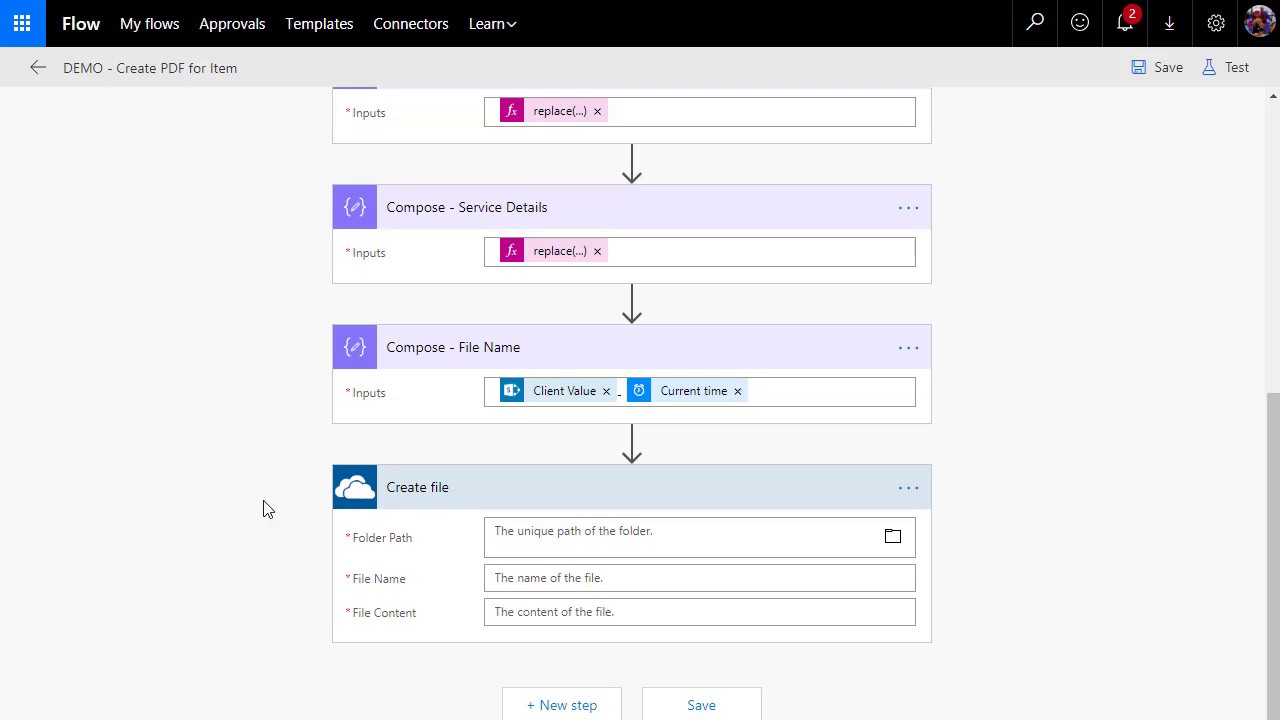
- Set the folder path of the Create file action to the /Clients folder under Root
click(893, 539)
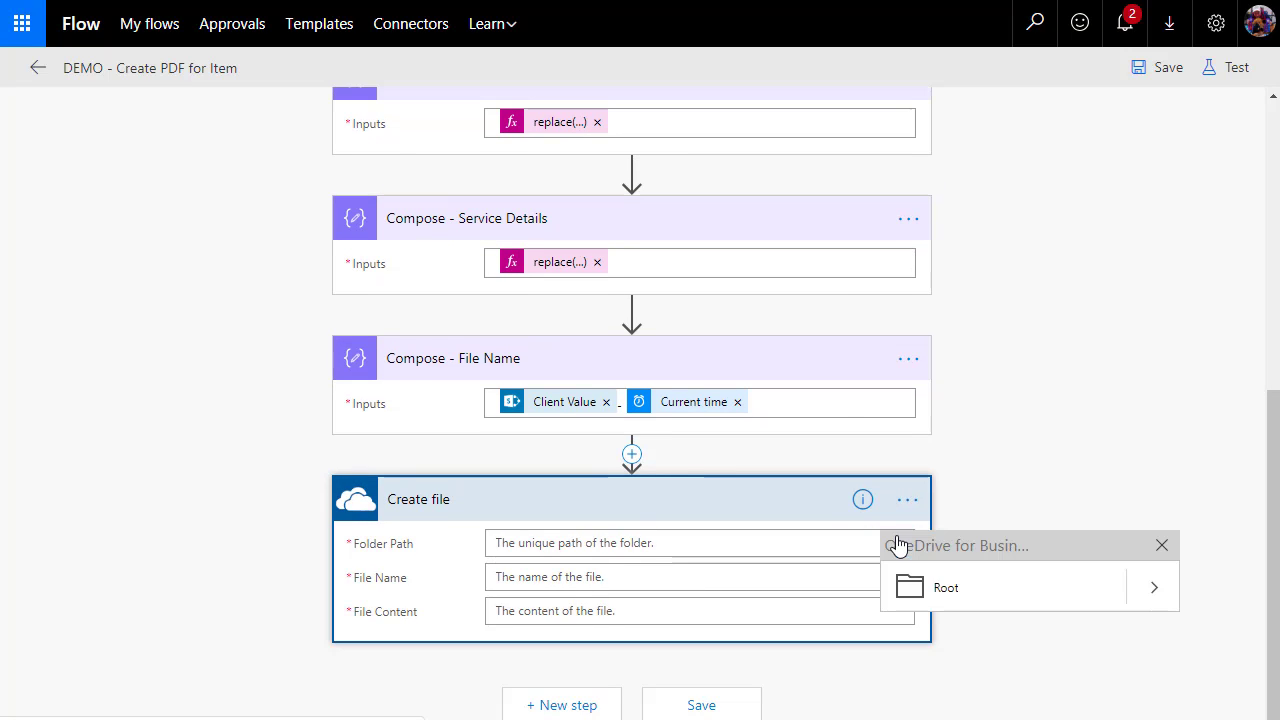
click(1154, 589)
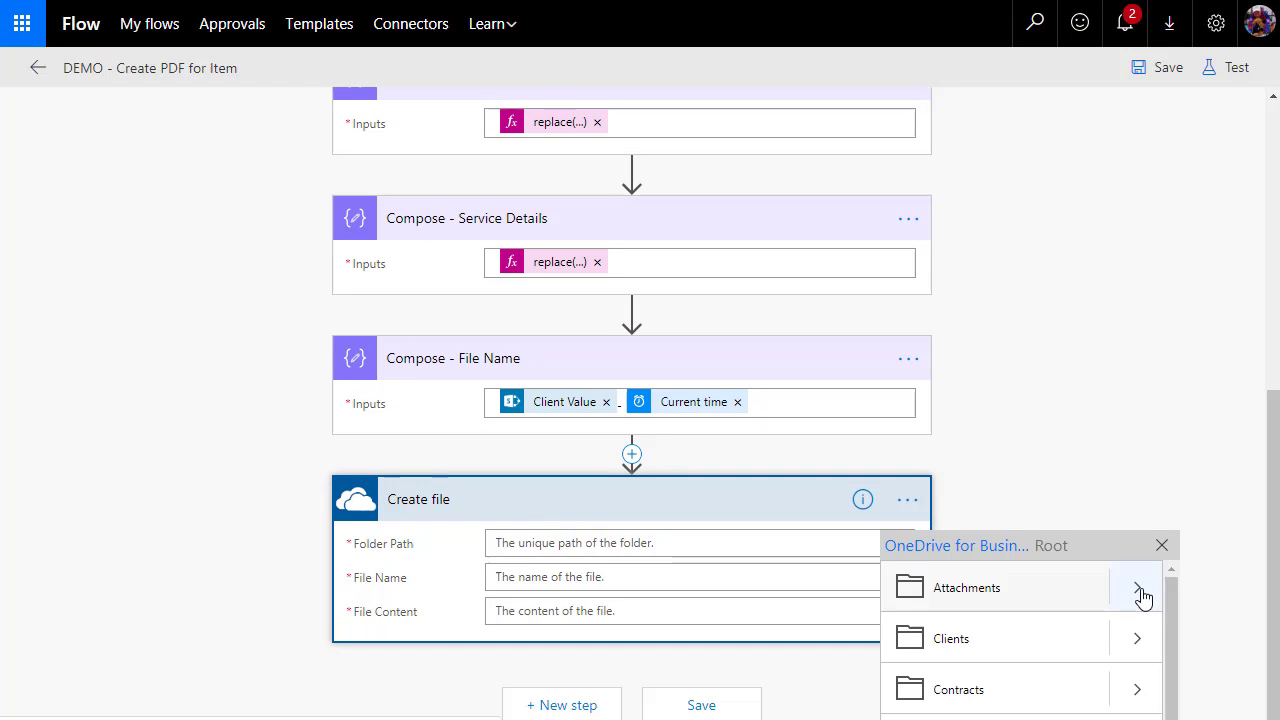
click(925, 656)
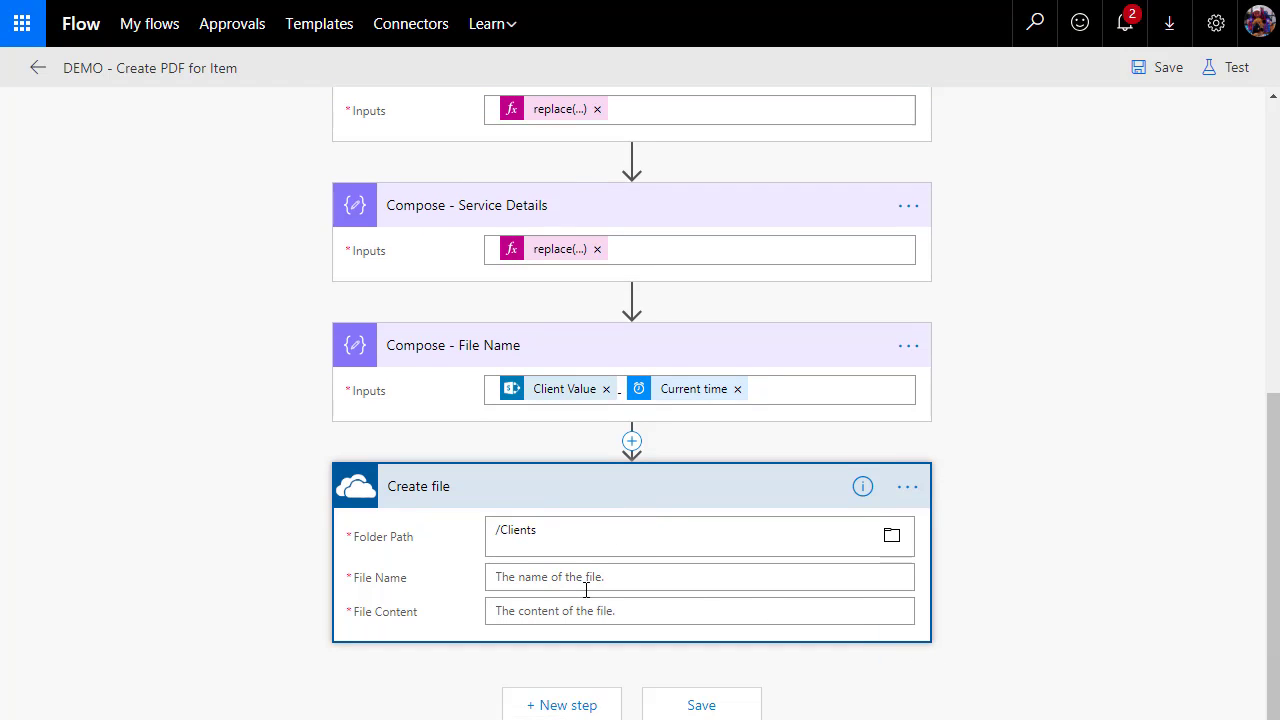
- Name the created file with the Compose - File Name output plus .html, use the Compose - Service Details output as its content, and save
click(540, 581)
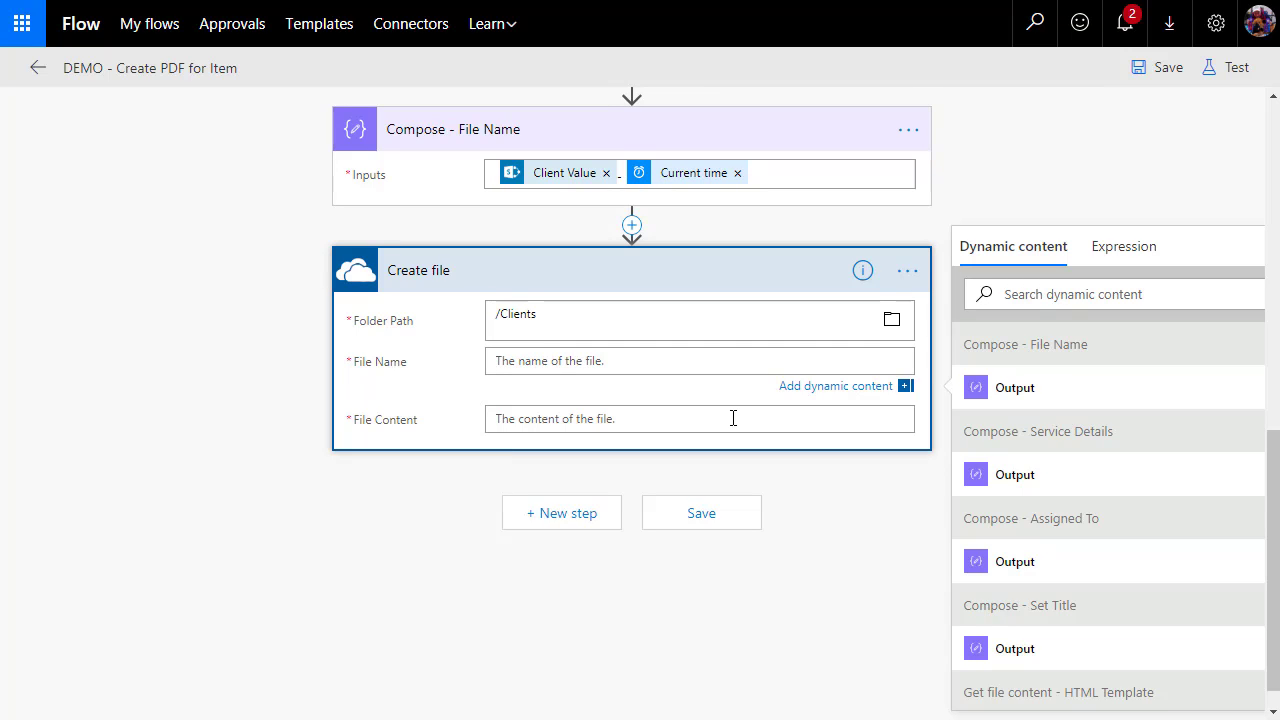
click(996, 387)
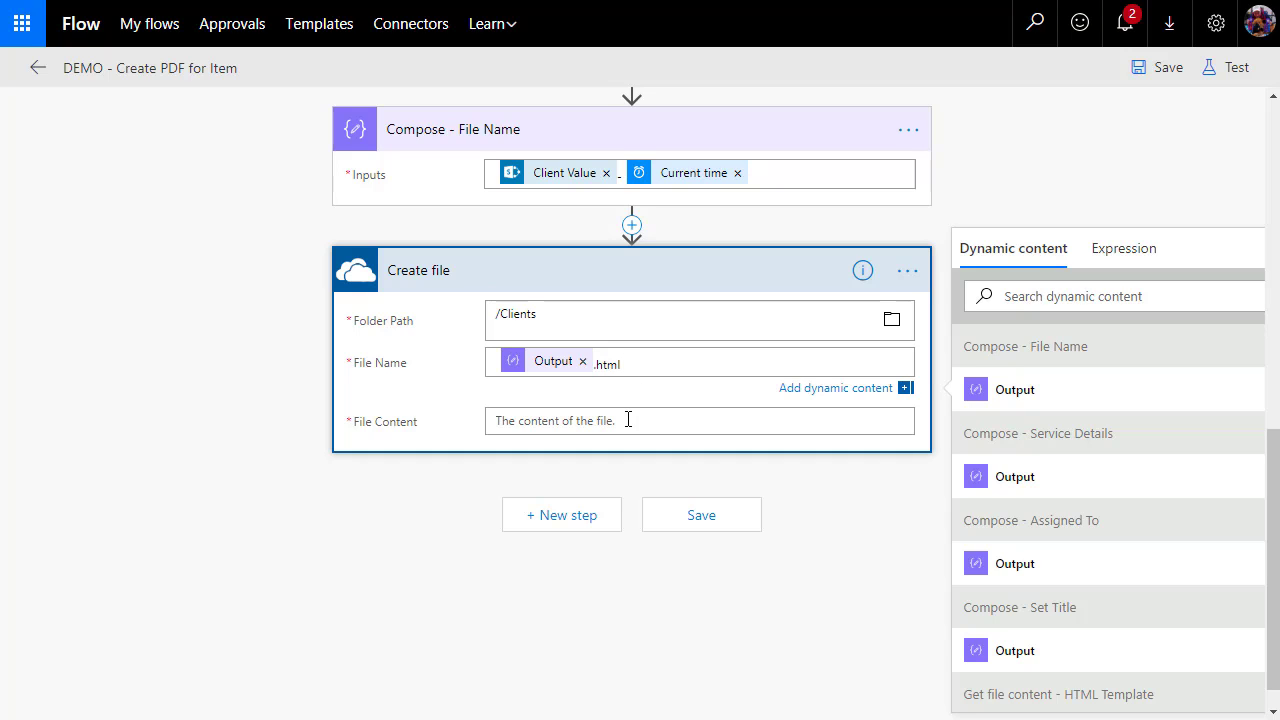
scroll(632, 407, up, 2)
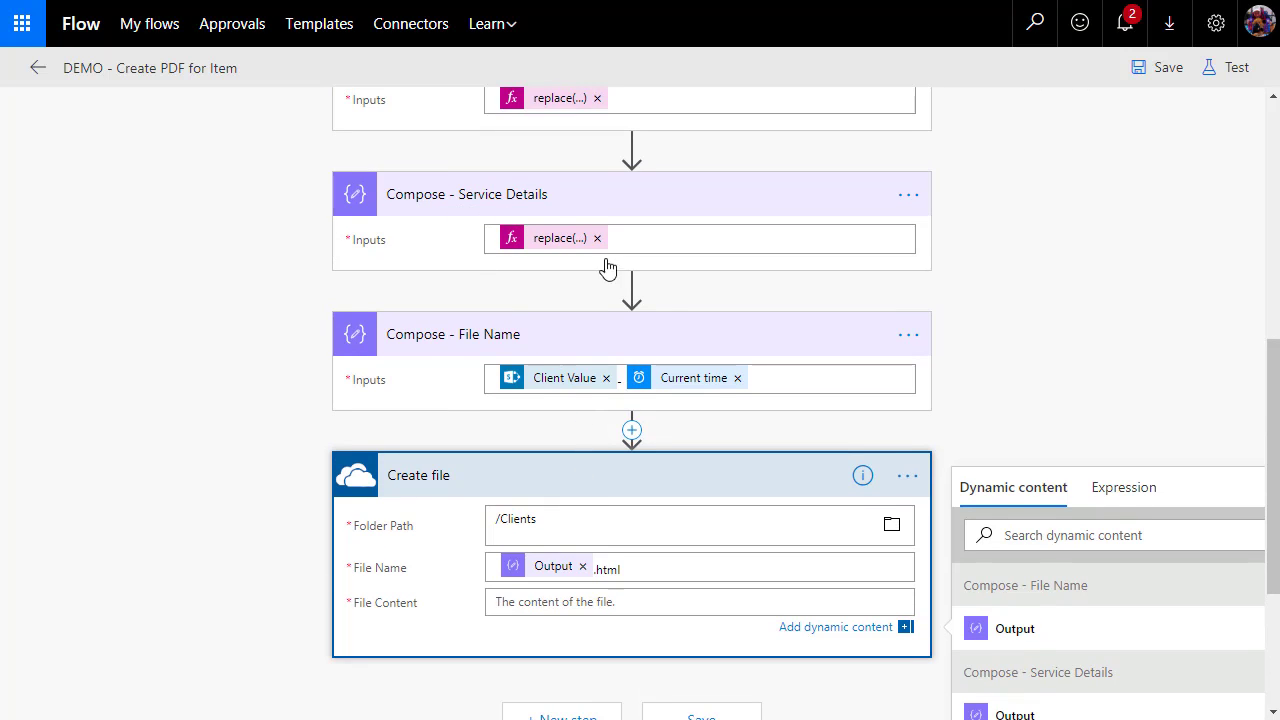
click(1036, 707)
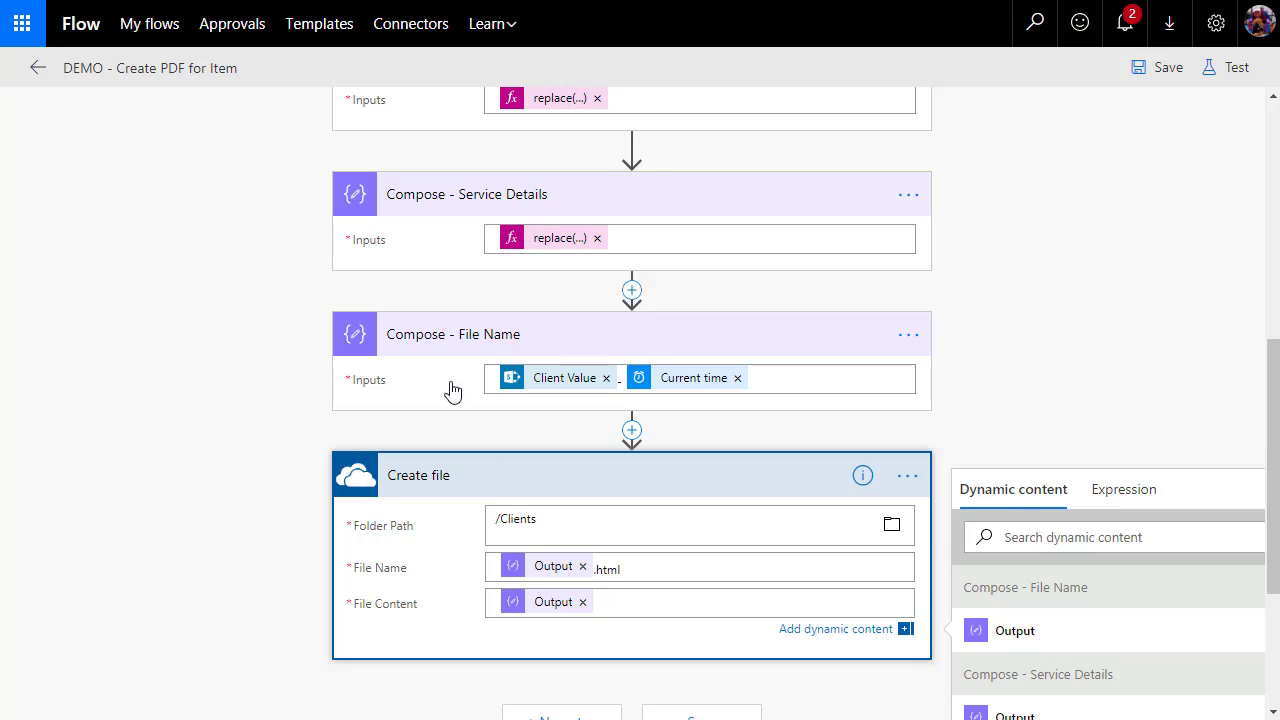
scroll(1003, 329, down, 3)
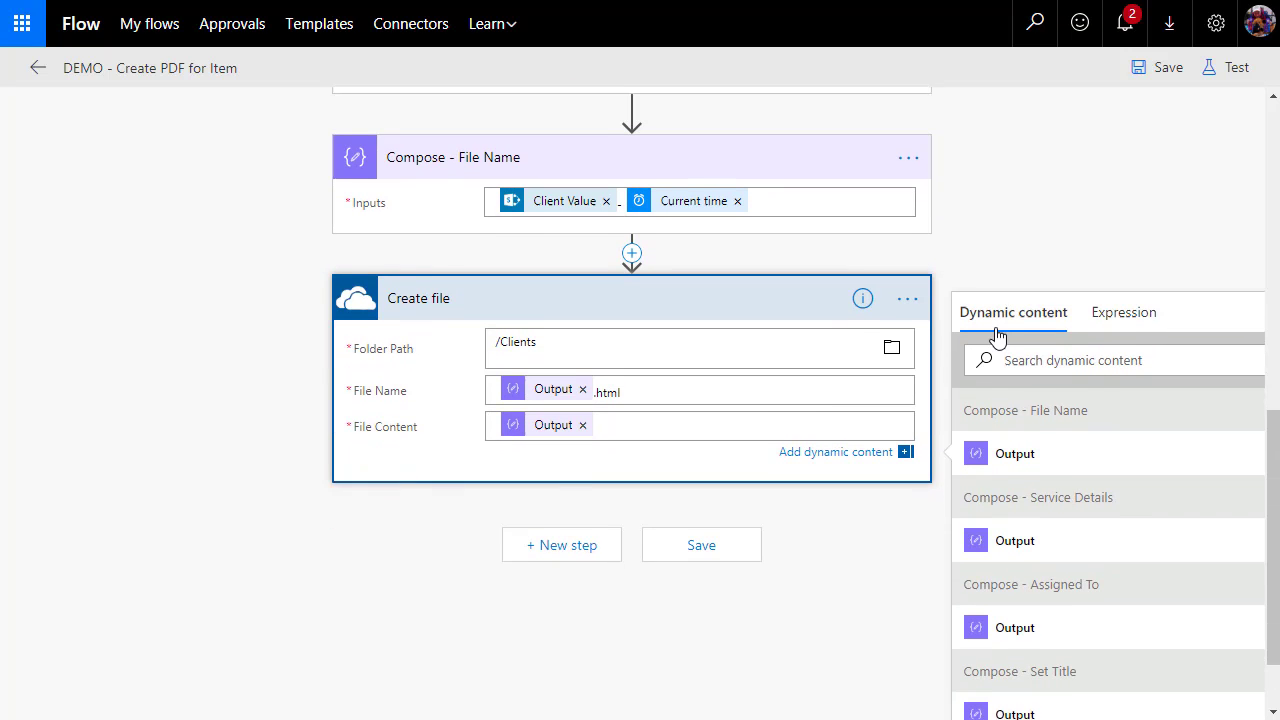
click(689, 530)
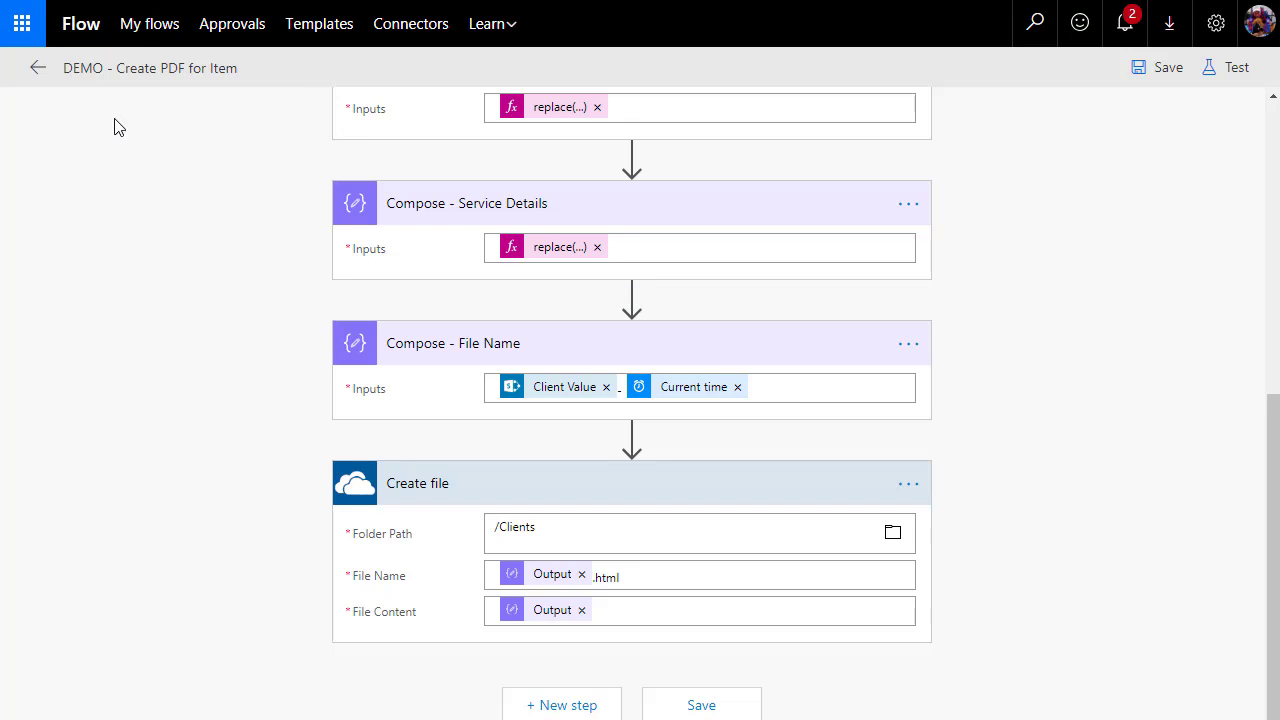
- Run the DEMO - Create PDF for Item flow on the Lights Keep Flickering issue in the SharePoint Issues list
click(1230, 69)
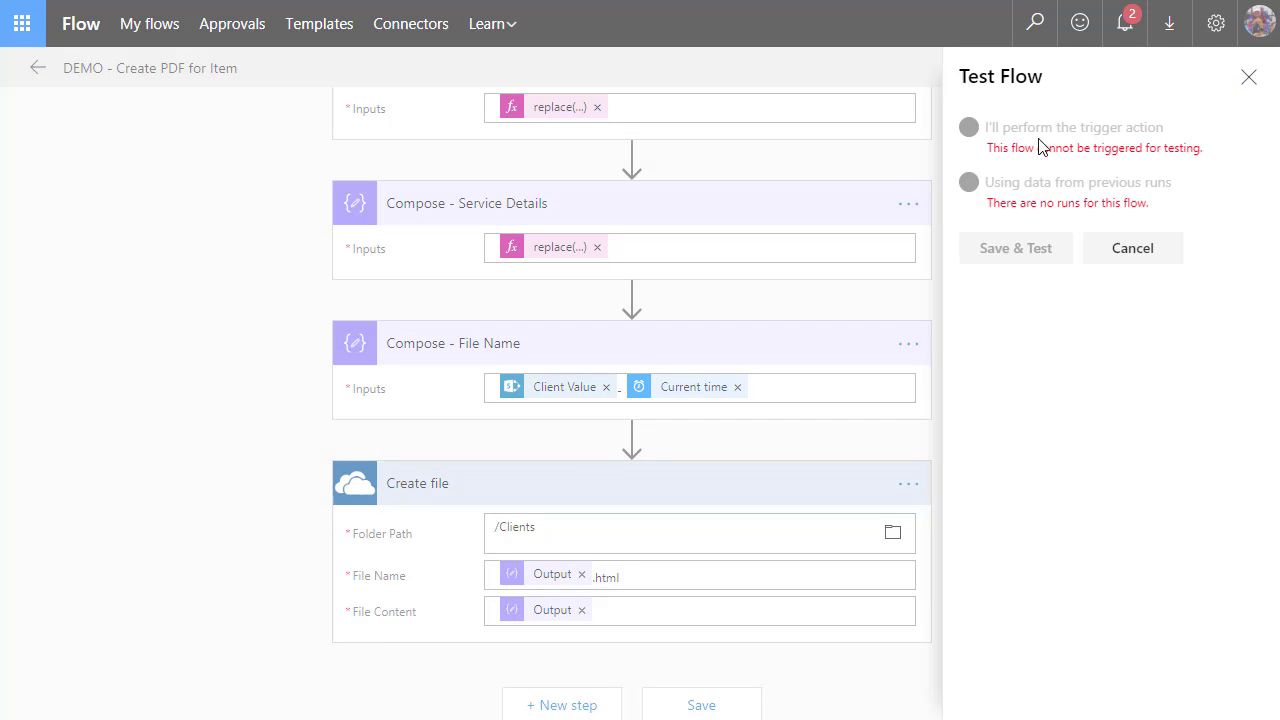
click(1133, 250)
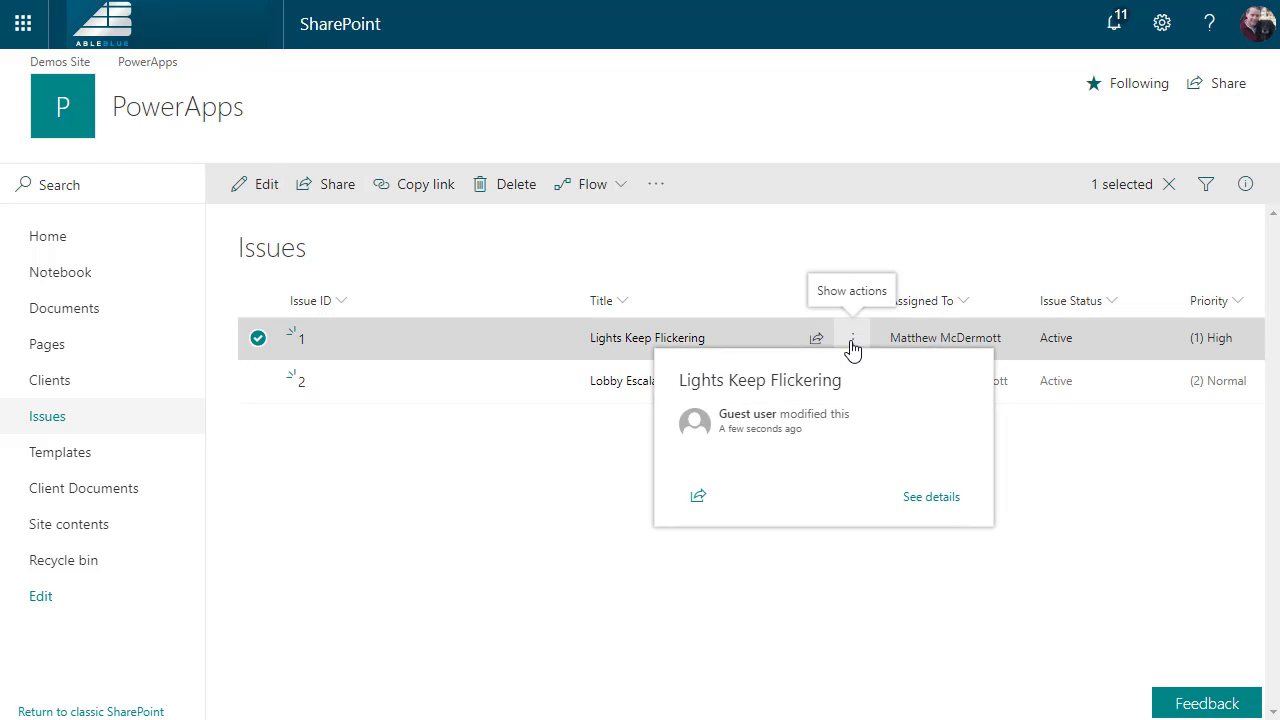
click(852, 340)
mouse_move(927, 558)
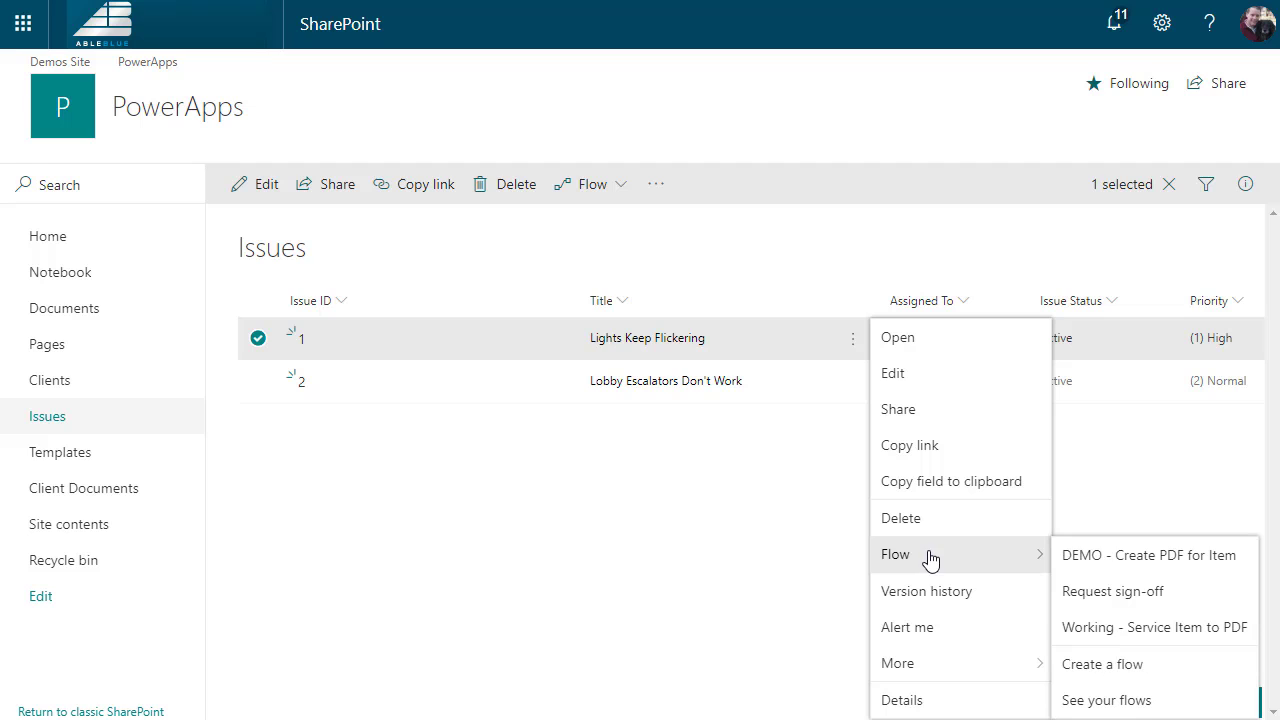
click(1150, 556)
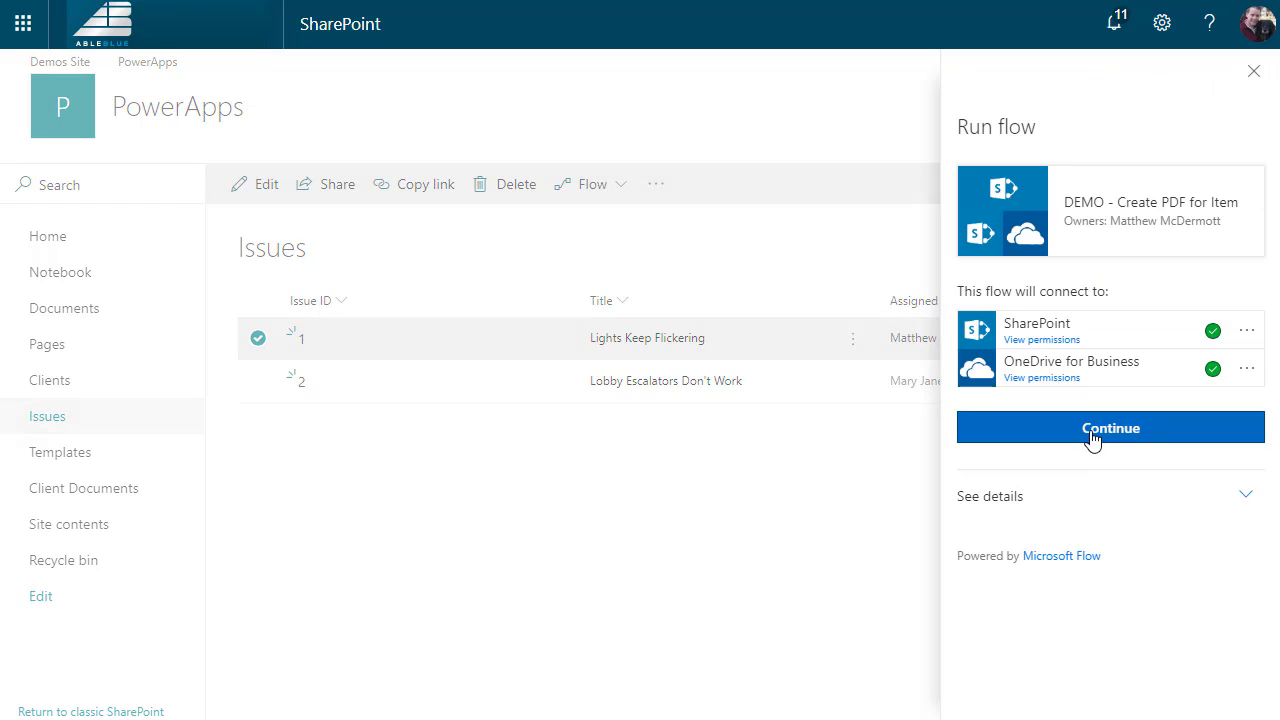
click(1096, 432)
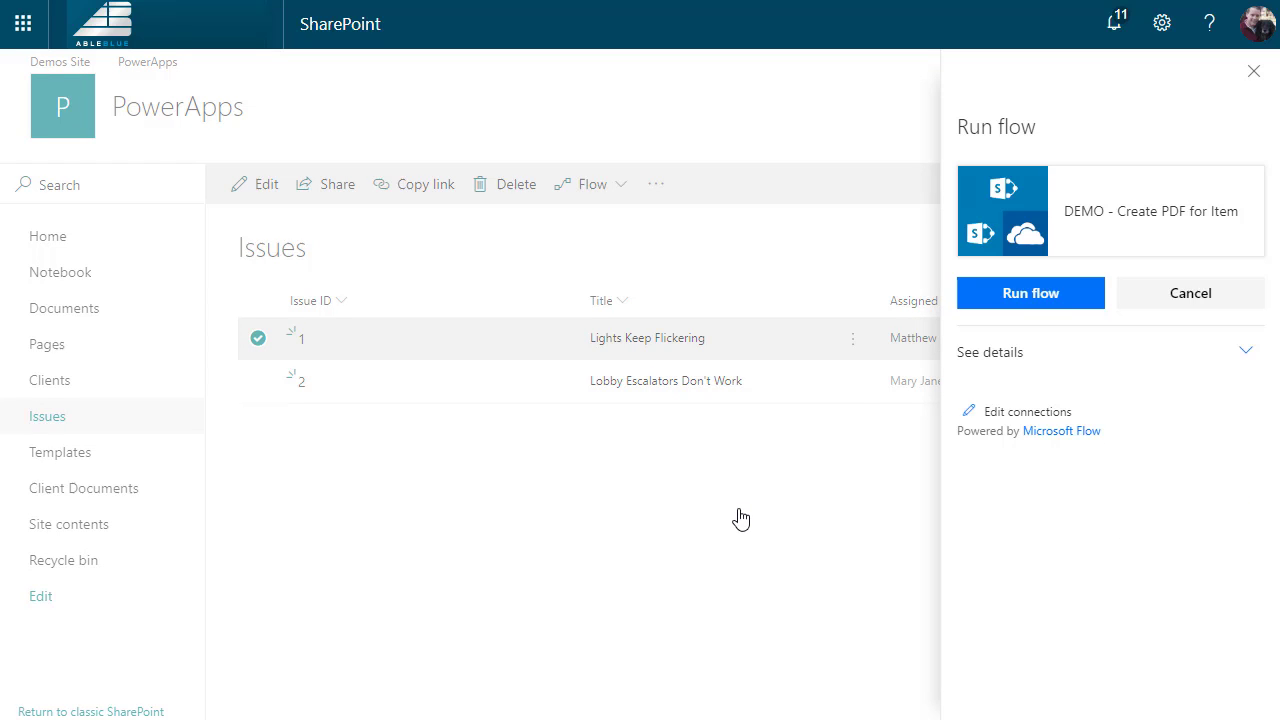
click(990, 306)
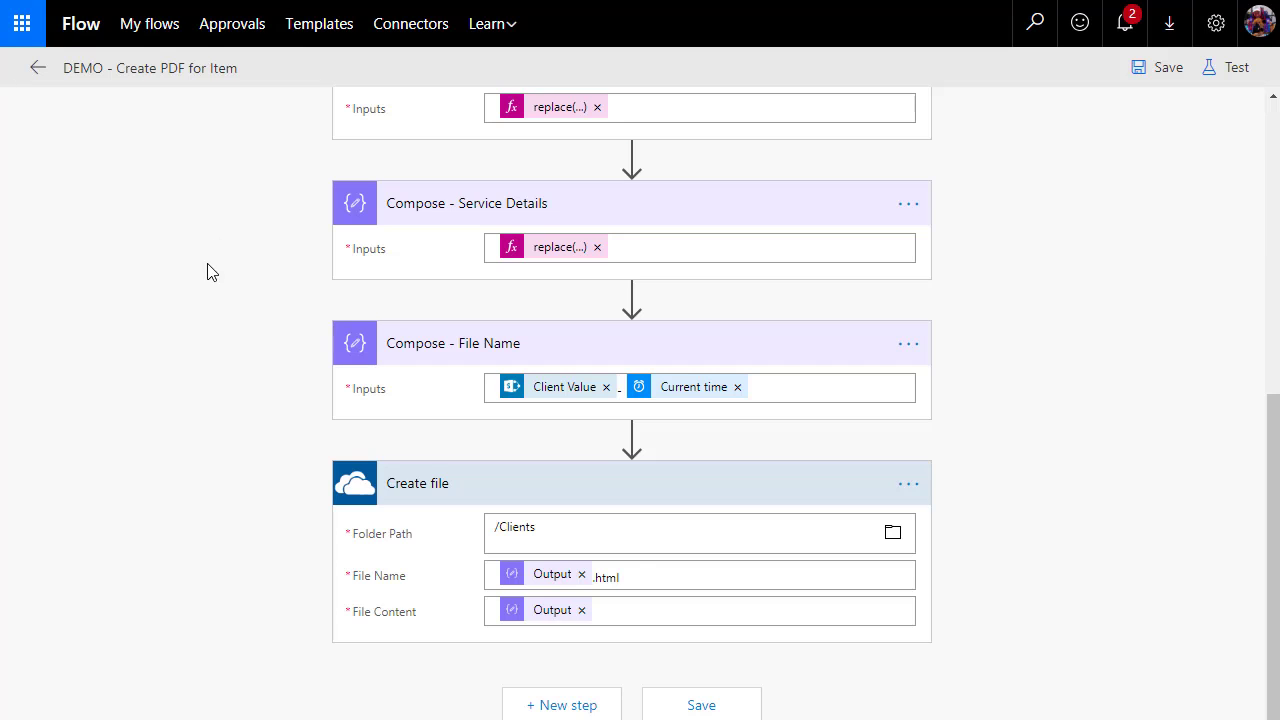
- Back in Flow, leave the editor and open the latest run from the flow's run history
click(37, 70)
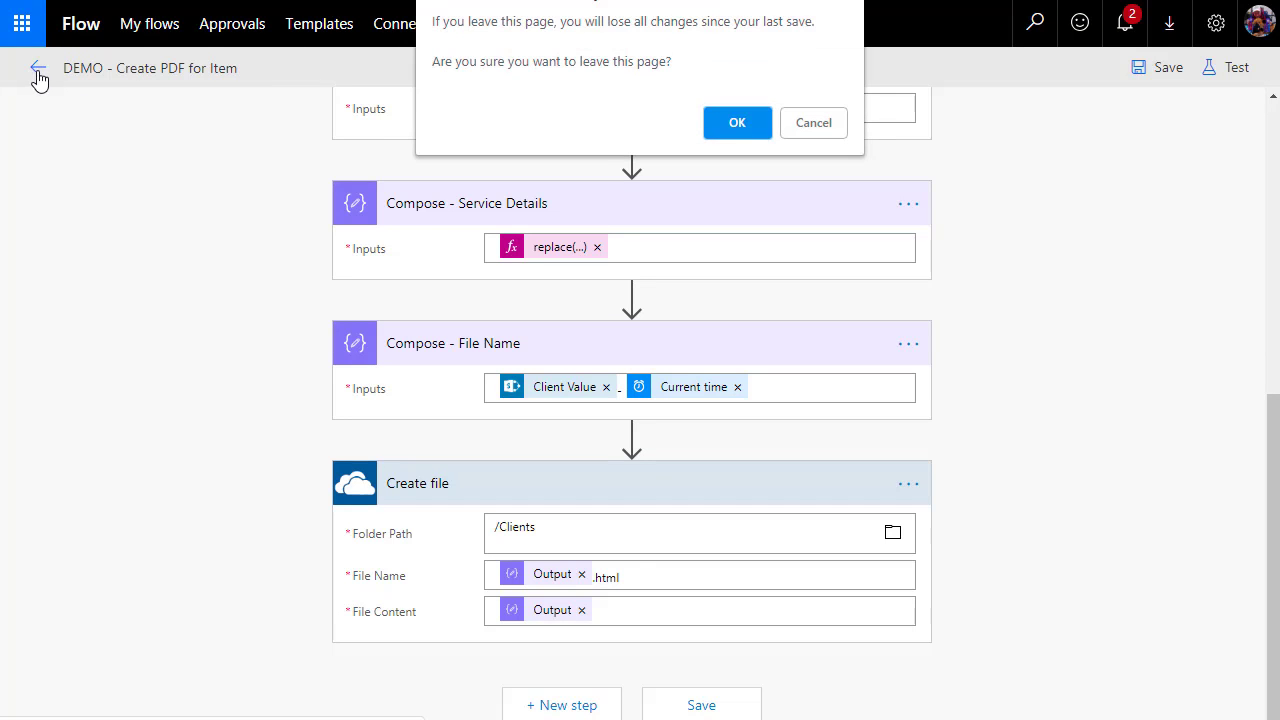
click(745, 127)
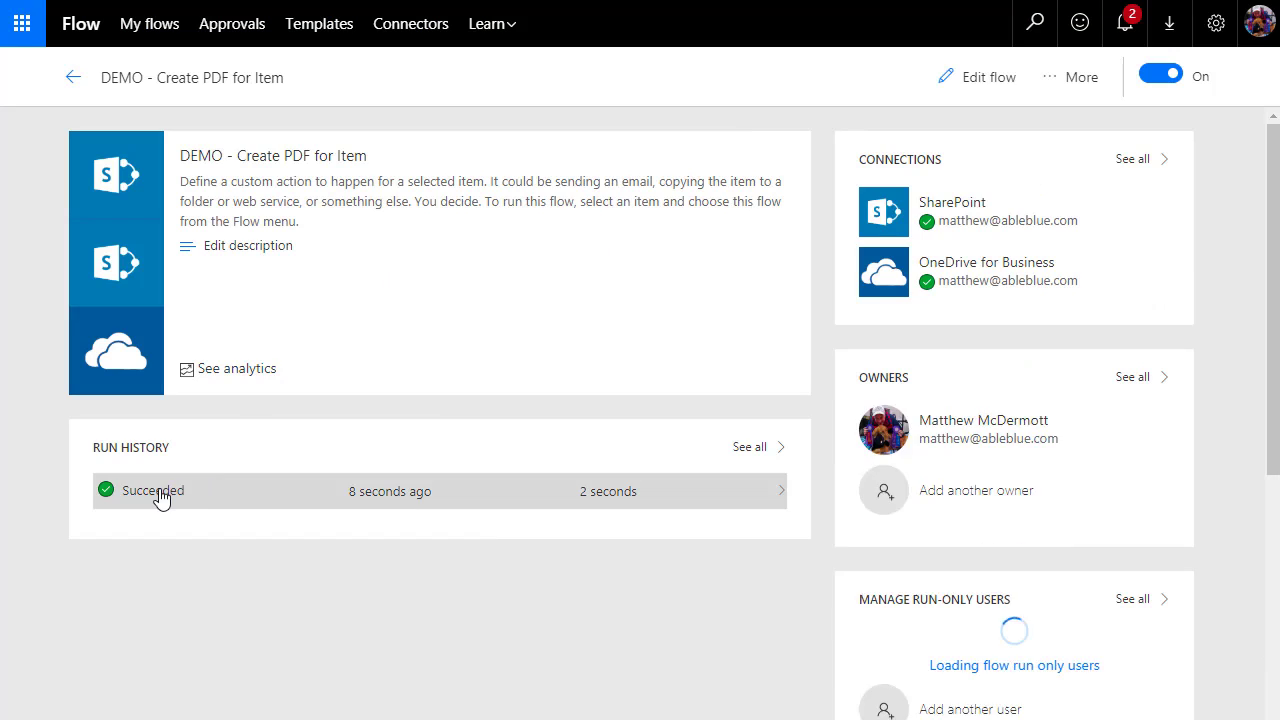
click(160, 494)
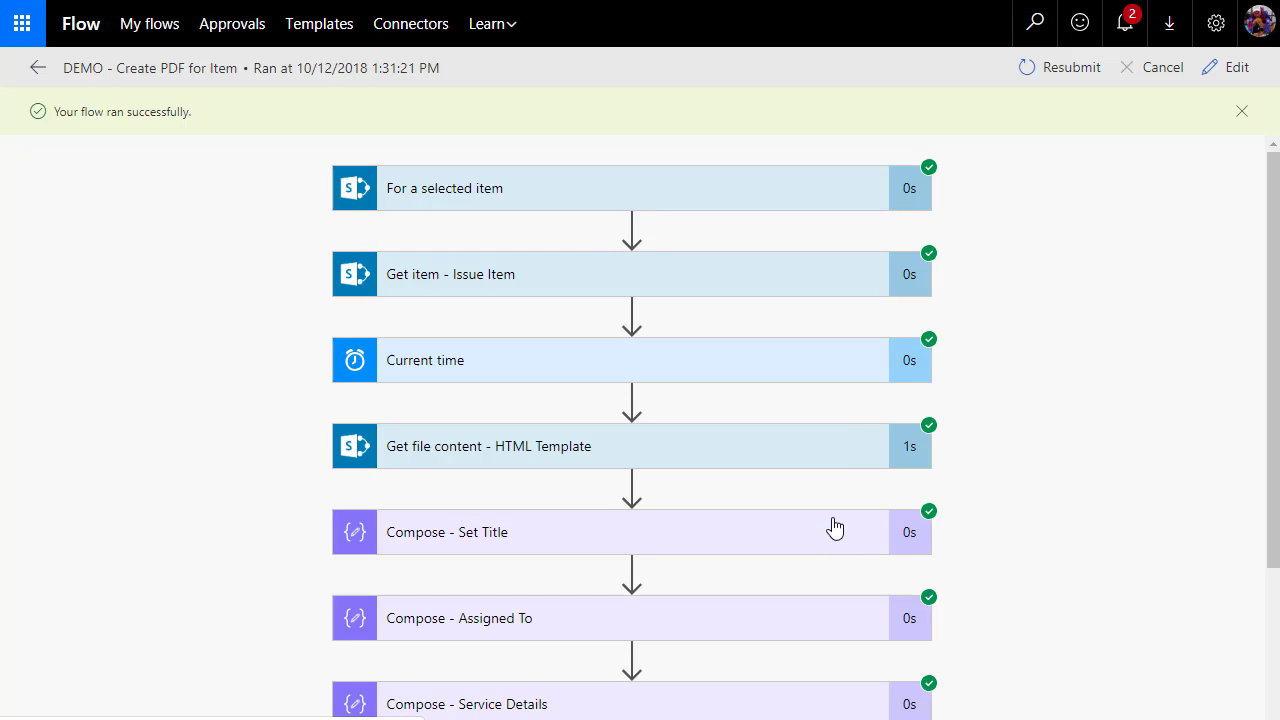
click(1242, 112)
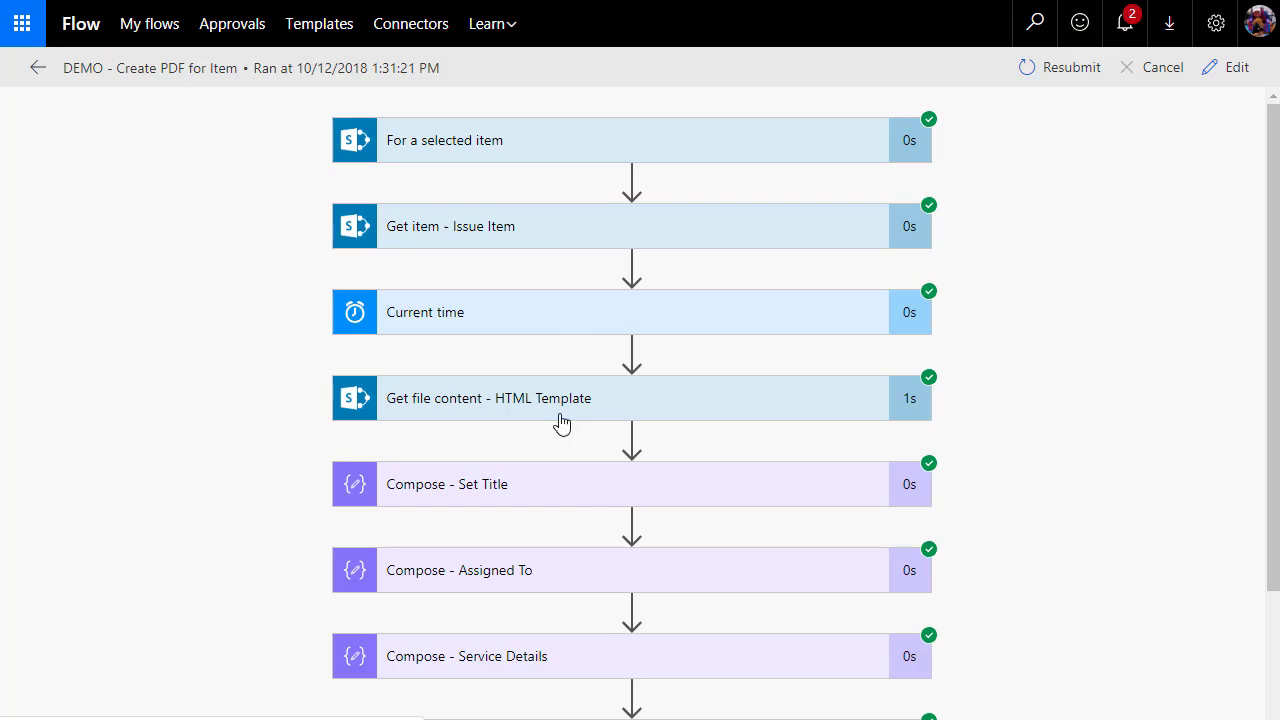
- Examine the HTML in the Compose - Set Title run inputs, checking the title and the createdate, assignedto and servicedetails placeholders
click(590, 490)
scroll(757, 610, down, 3)
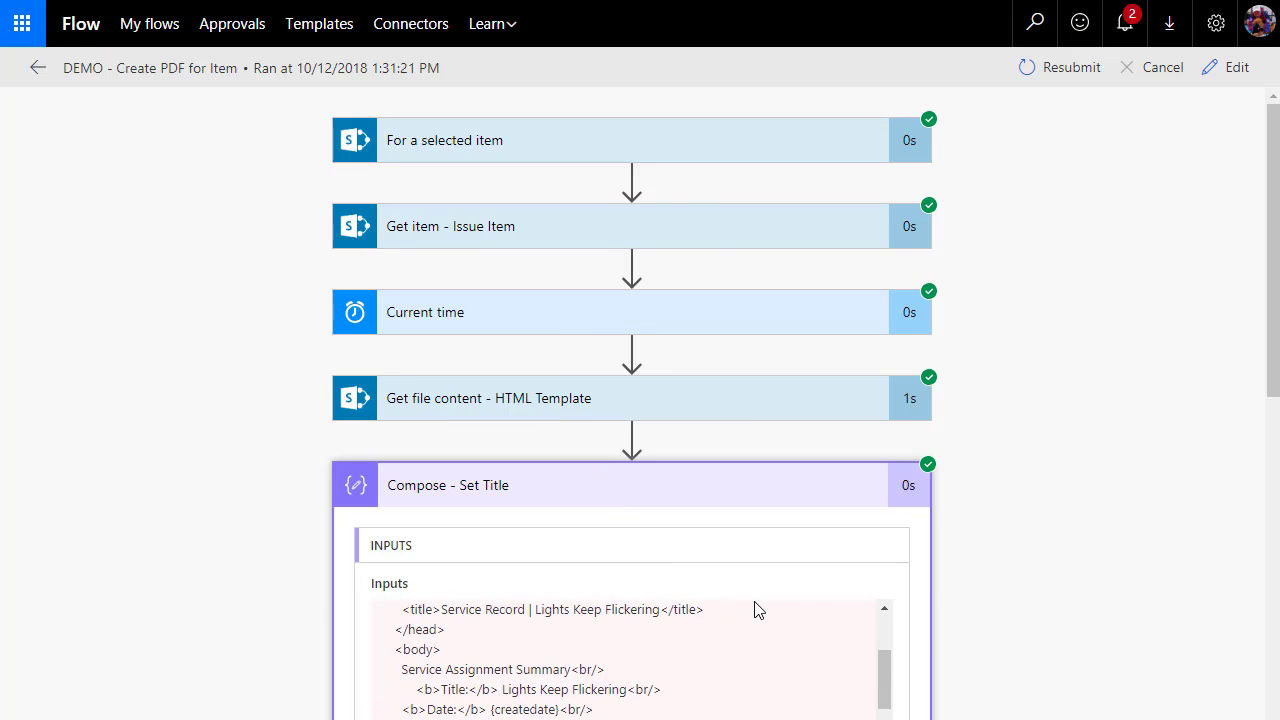
scroll(757, 610, up, 3)
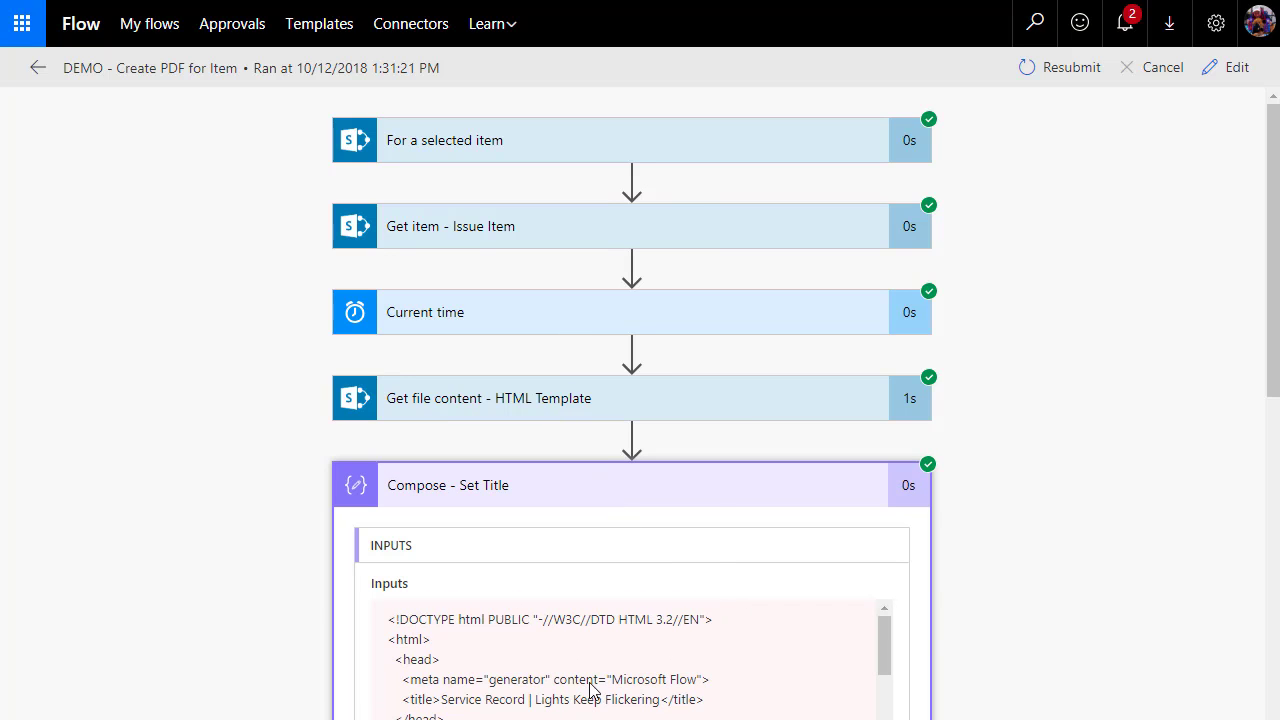
scroll(590, 688, down, 1)
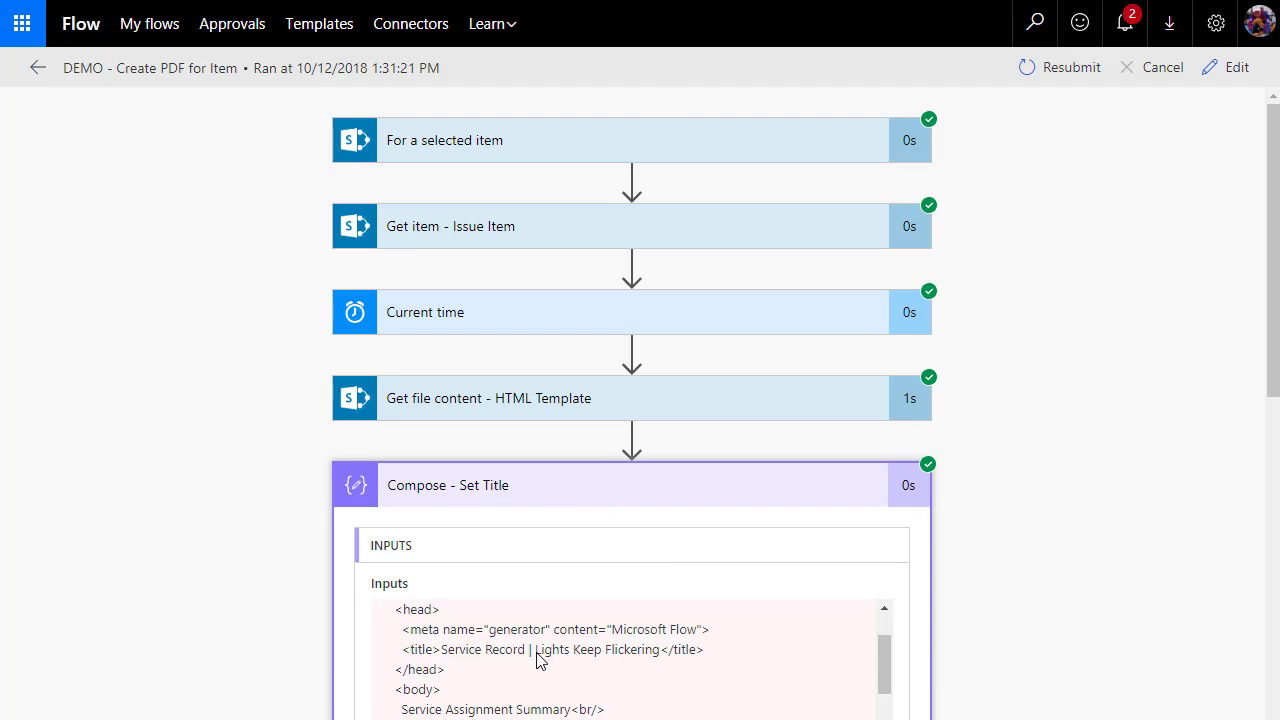
drag(537, 652, 663, 658)
scroll(676, 677, down, 2)
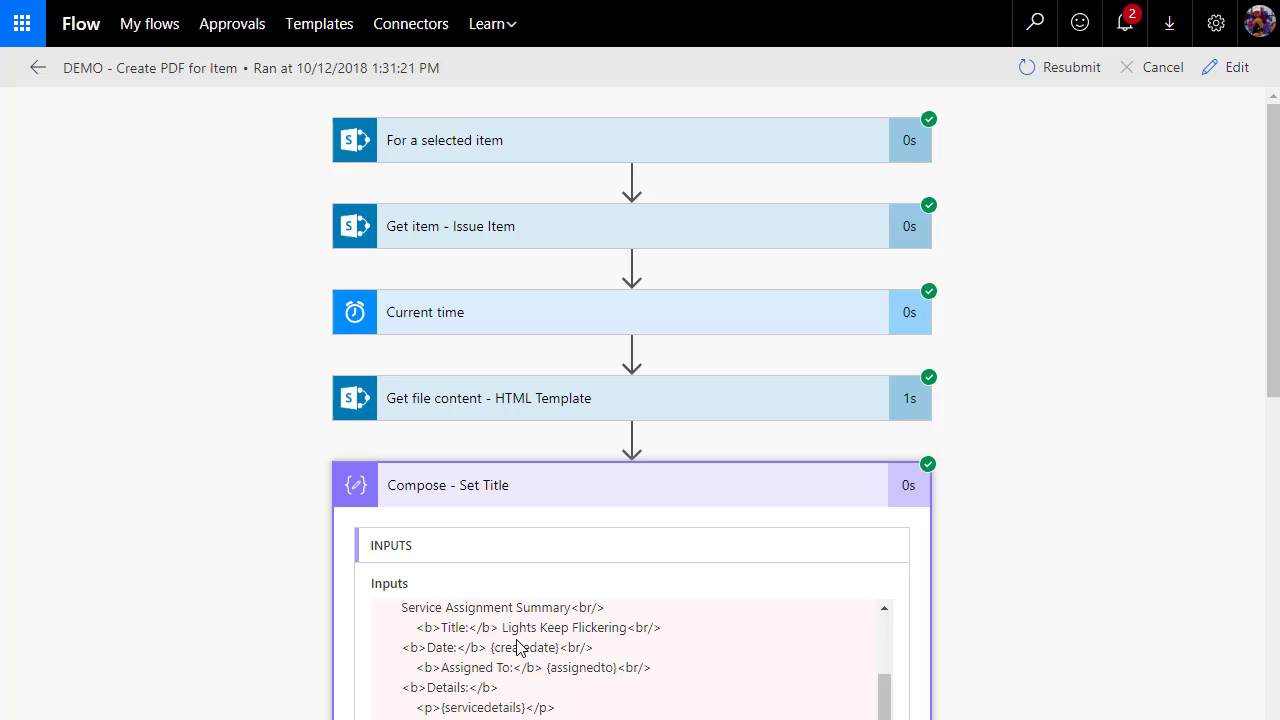
drag(503, 630, 627, 640)
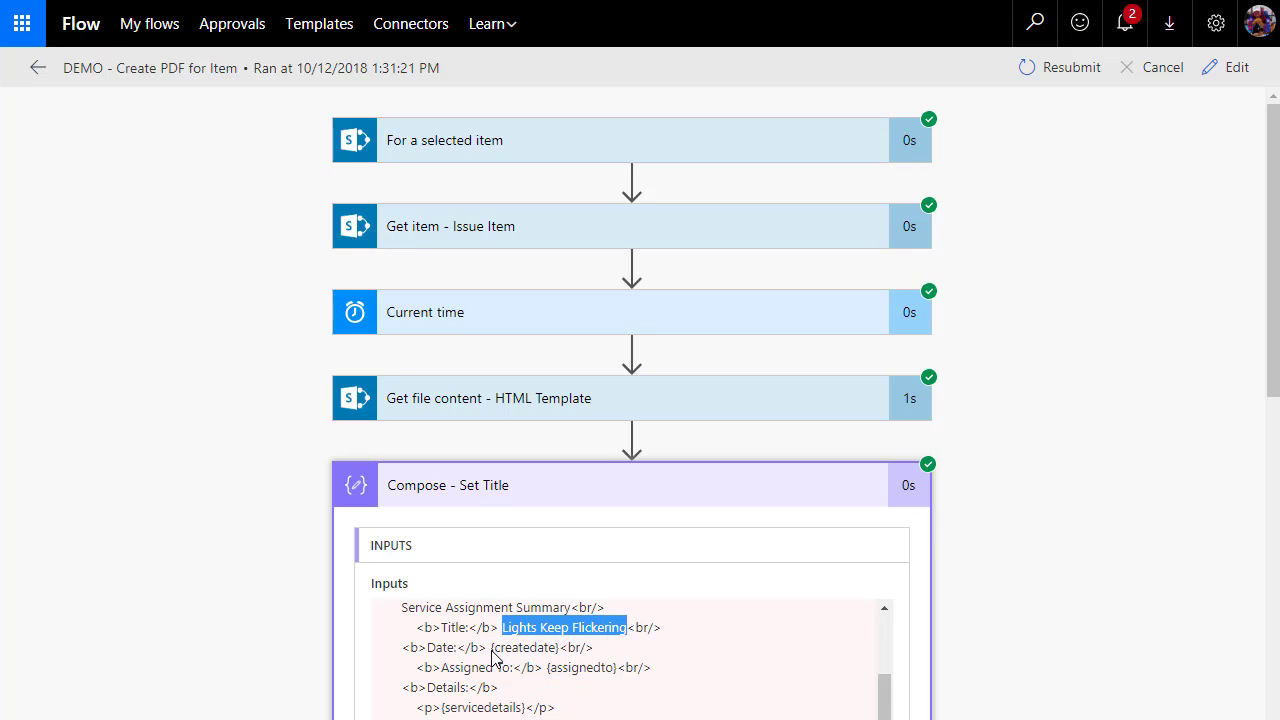
drag(492, 648, 620, 670)
click(550, 668)
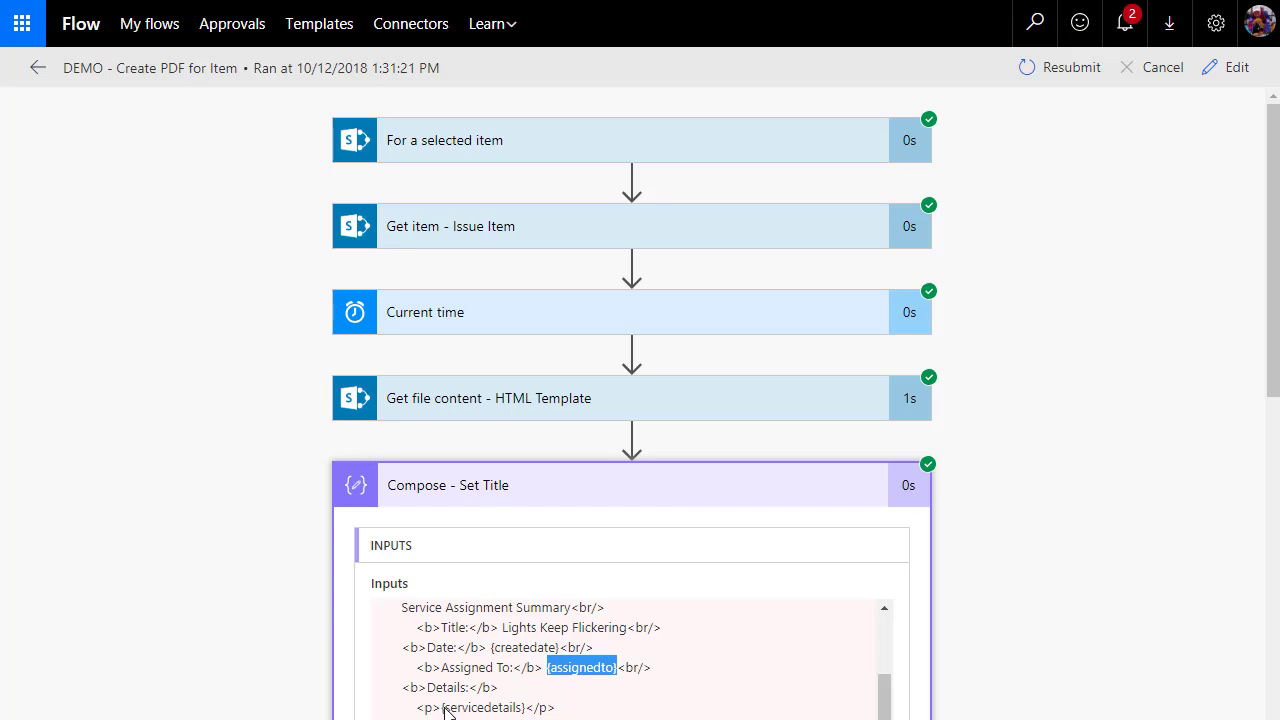
drag(443, 708, 530, 710)
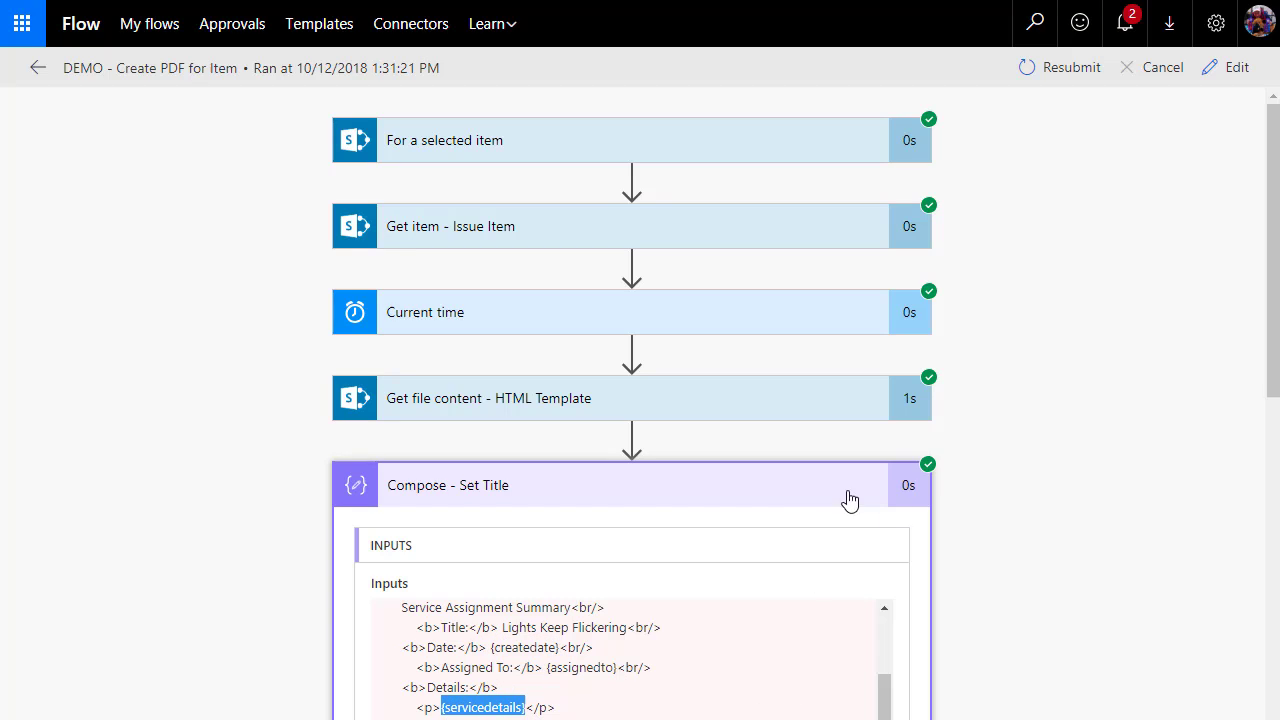
click(784, 486)
- Examine the HTML in the Compose - Service Details run inputs, from the title and assignee through the details text
scroll(788, 496, down, 2)
scroll(788, 496, down, 1)
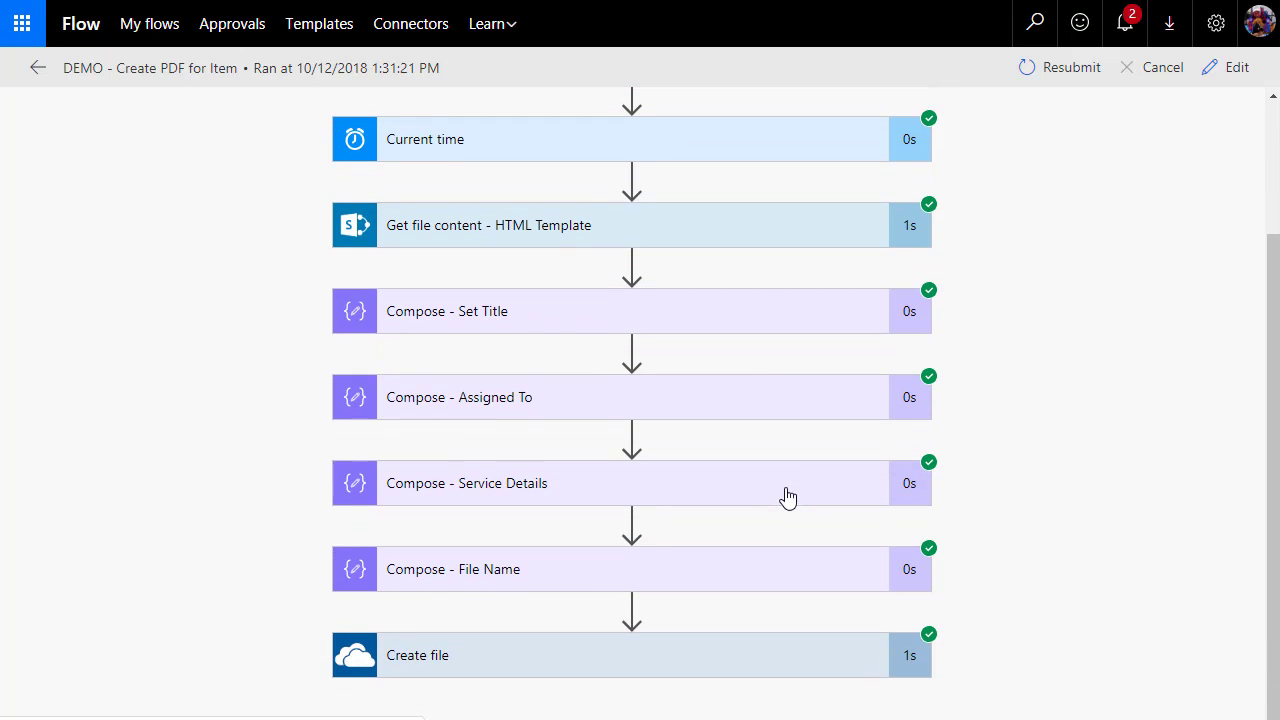
click(622, 495)
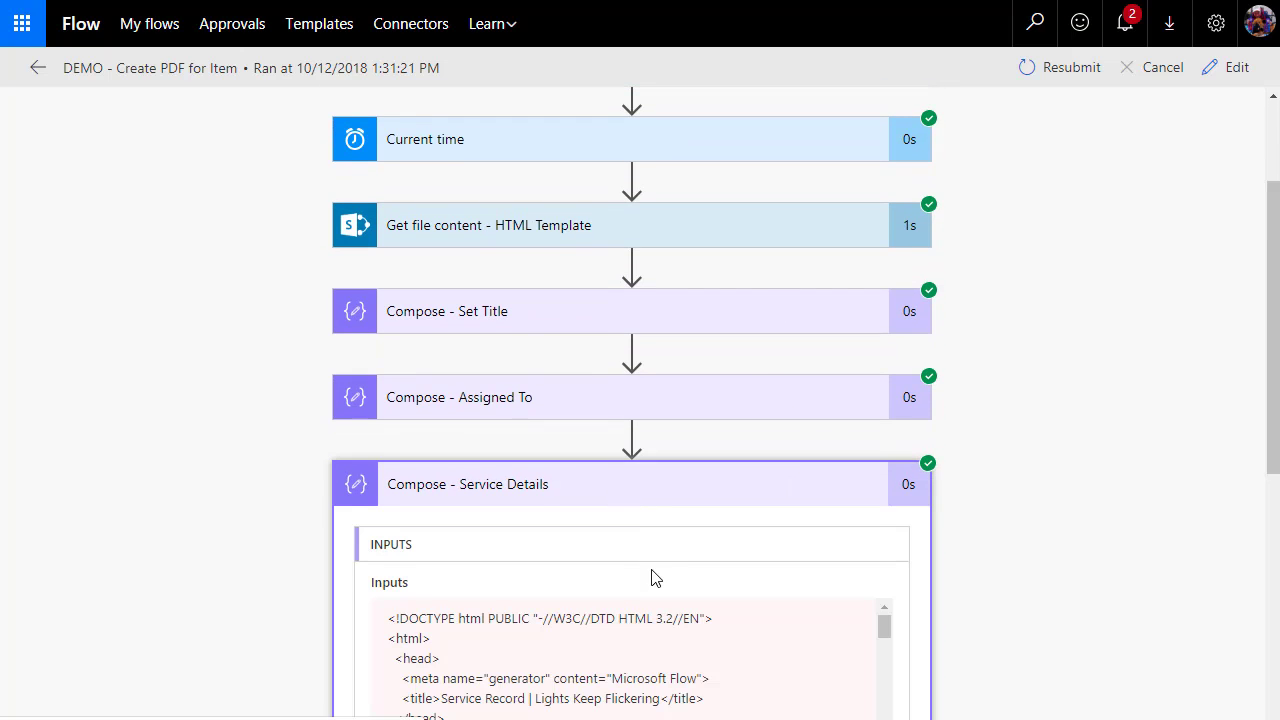
scroll(652, 578, down, 2)
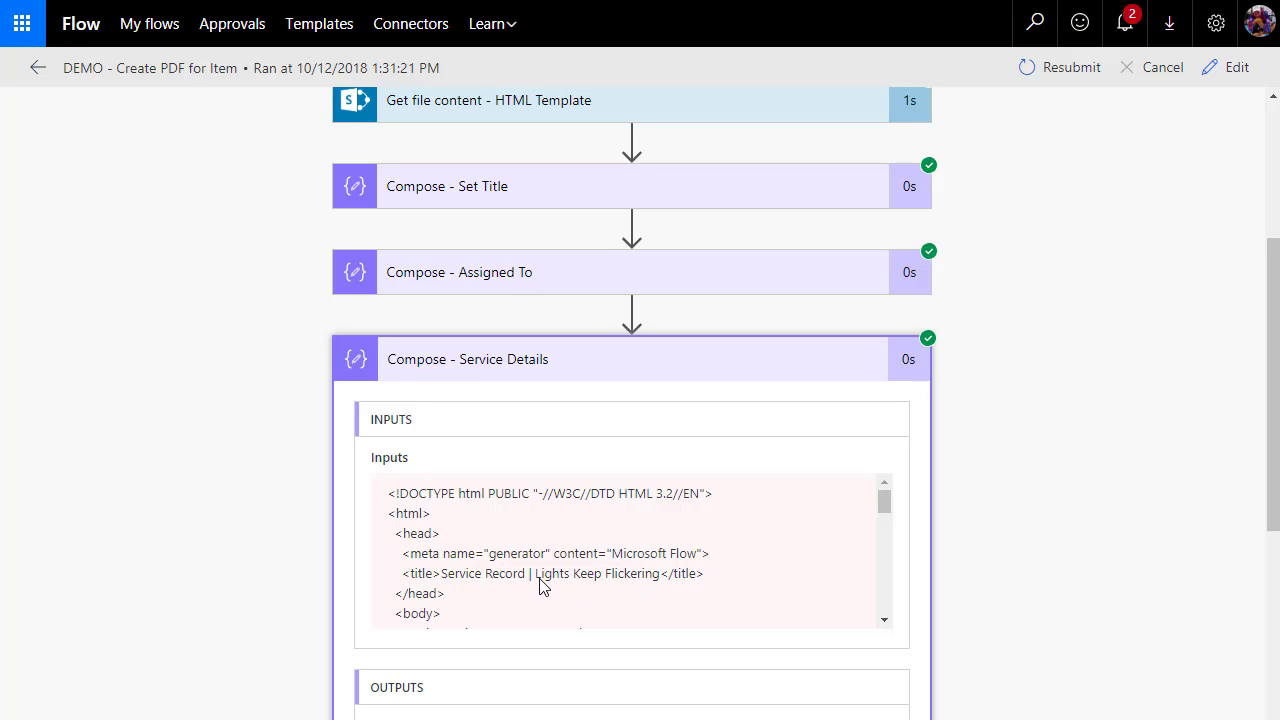
scroll(622, 588, down, 2)
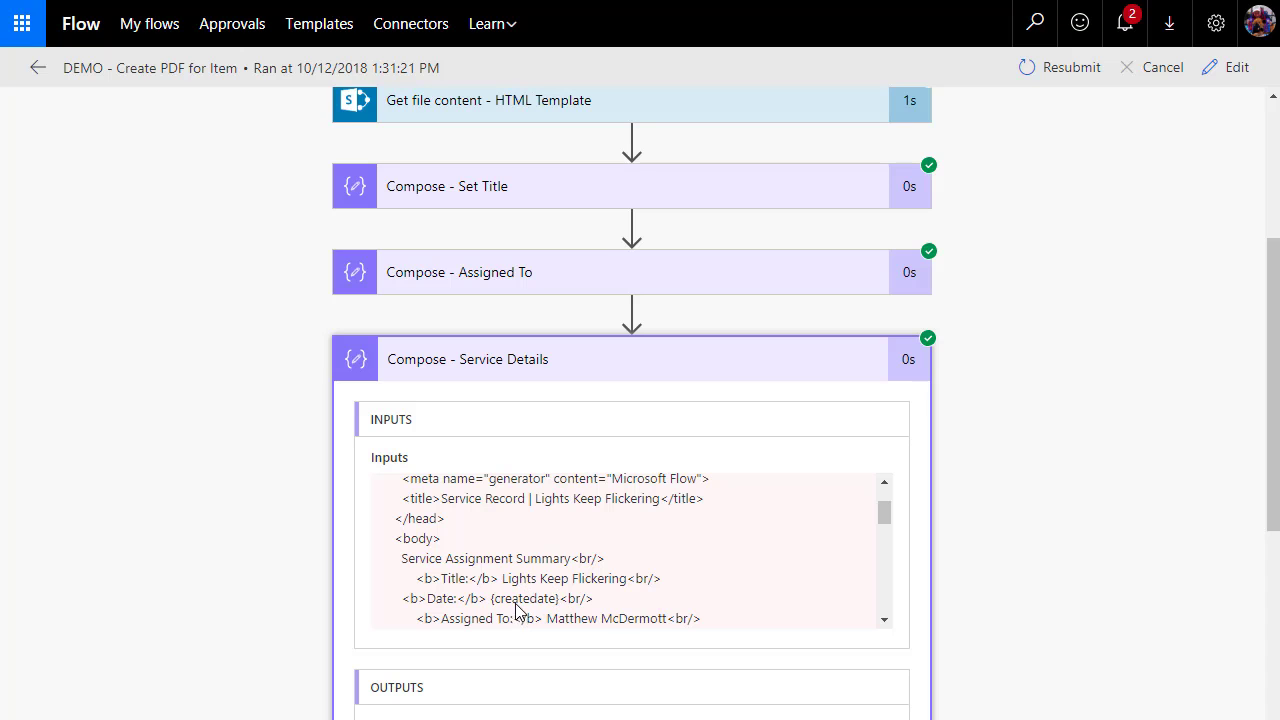
scroll(597, 628, down, 3)
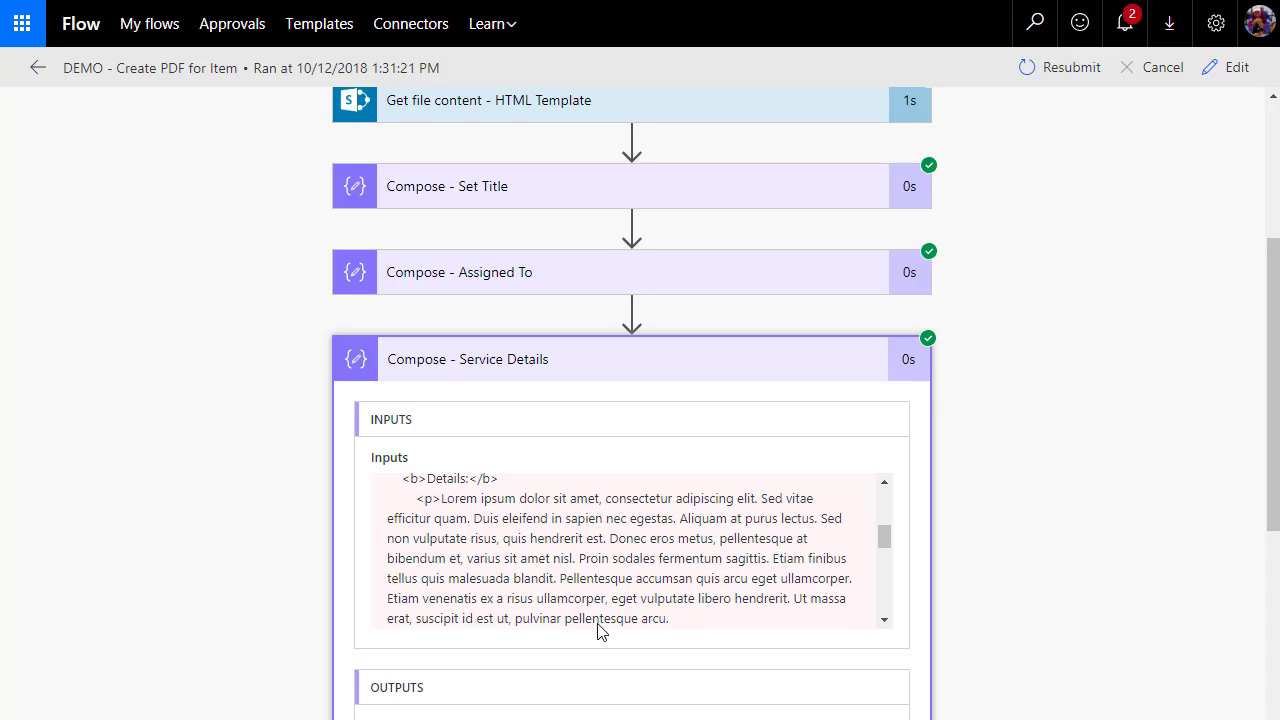
scroll(515, 582, down, 5)
scroll(516, 577, down, 1)
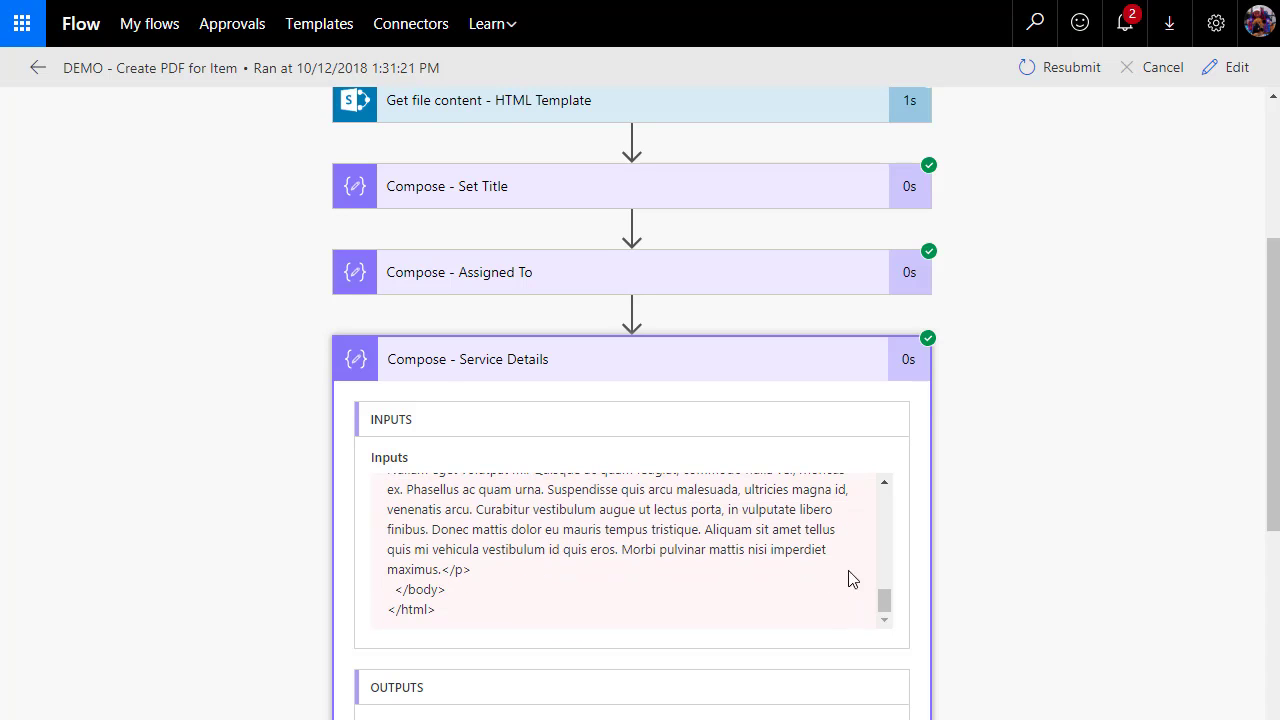
click(760, 366)
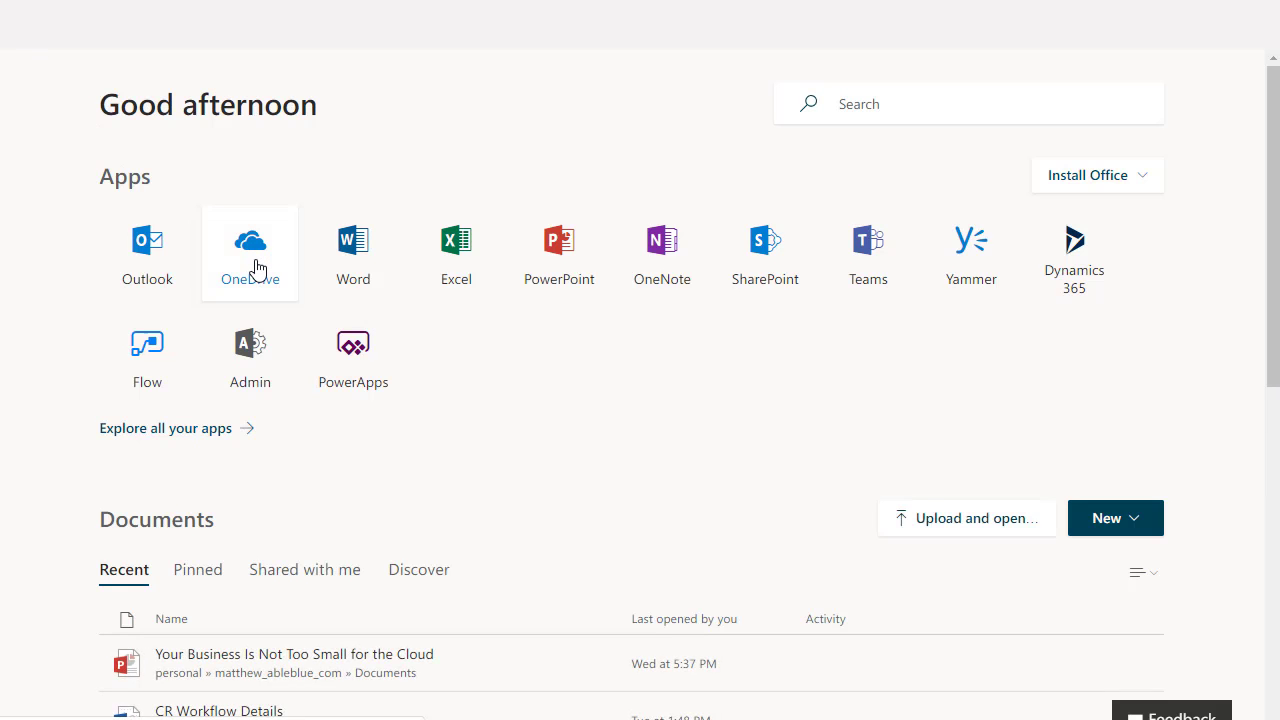
- Switch to OneDrive and preview the generated HTML file in the Clients folder
click(257, 268)
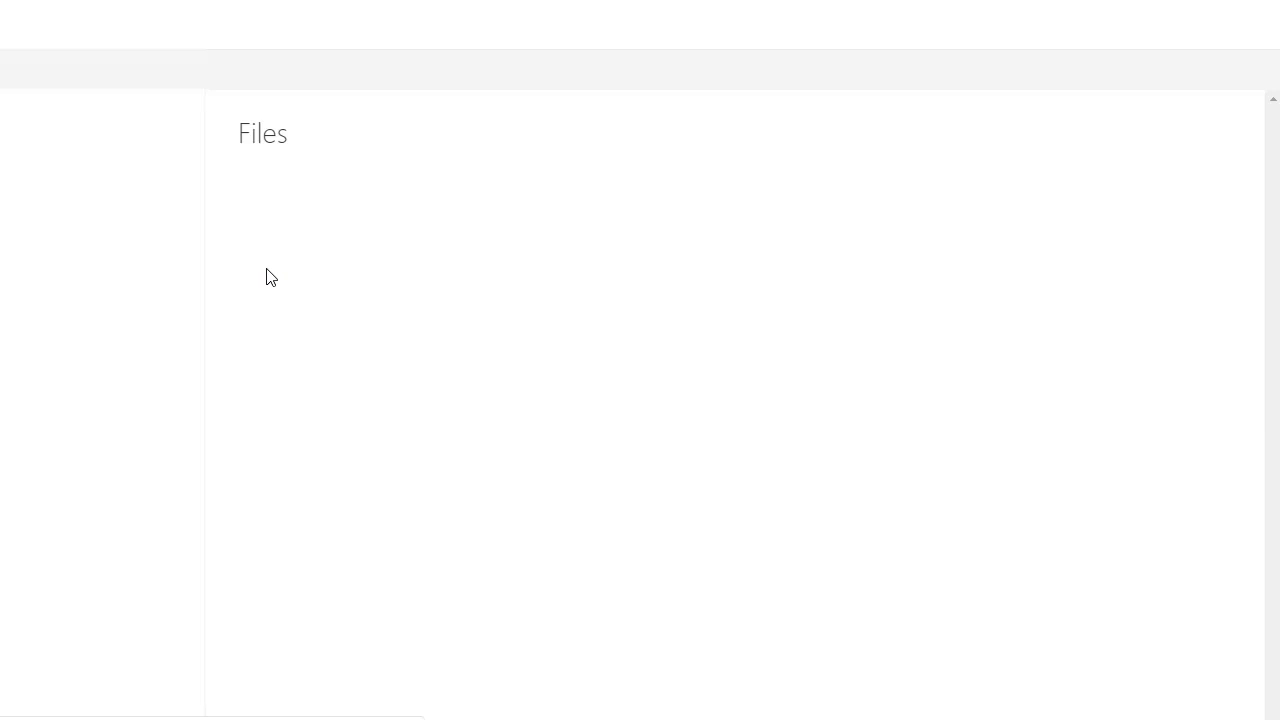
click(355, 268)
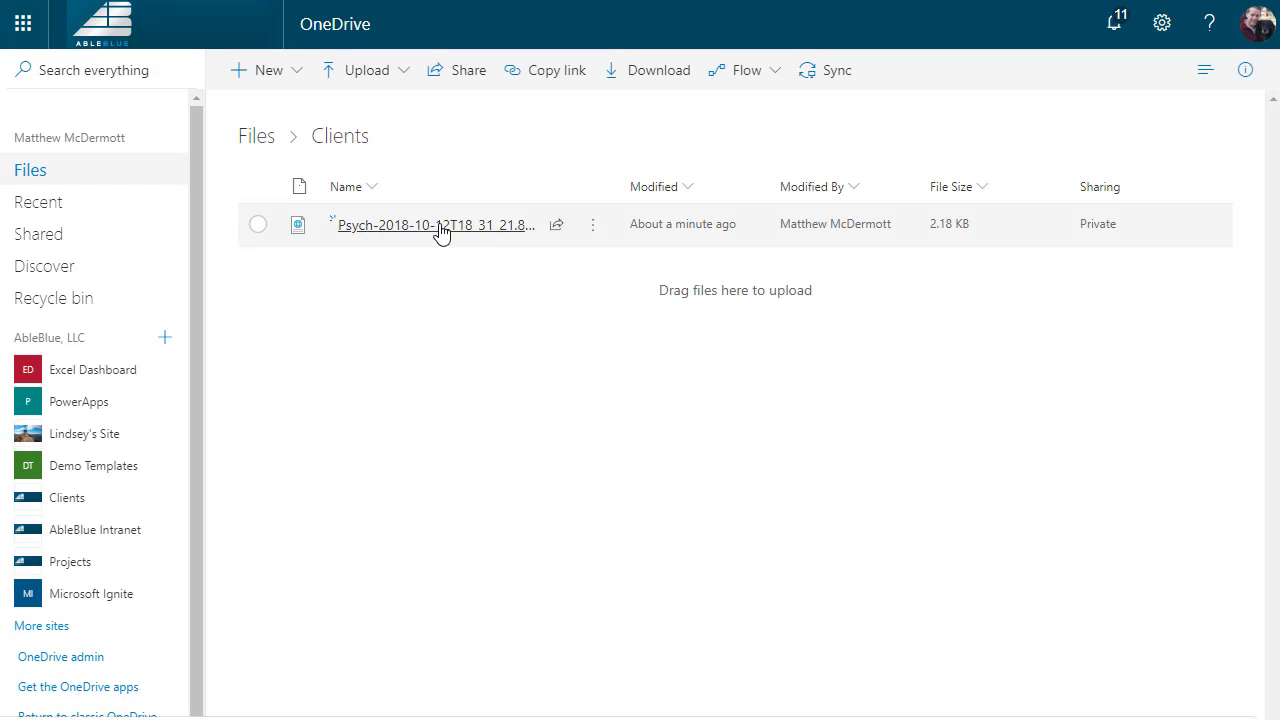
click(483, 232)
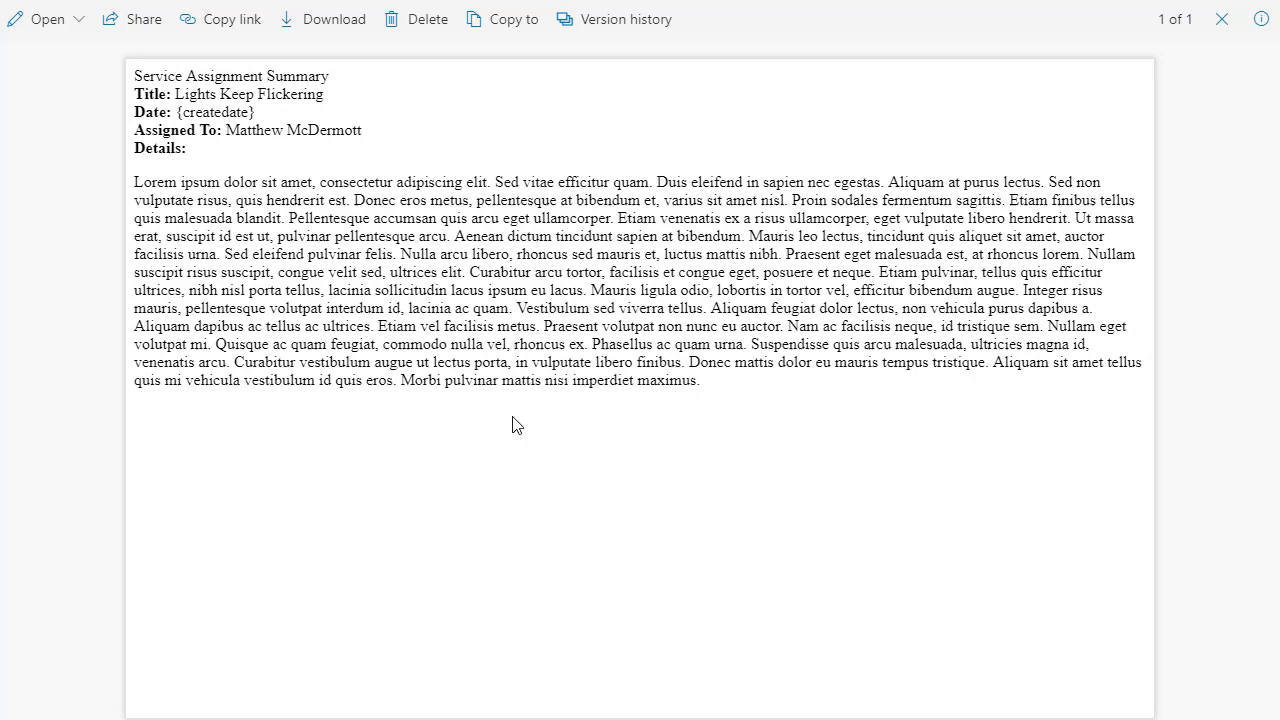
click(1221, 19)
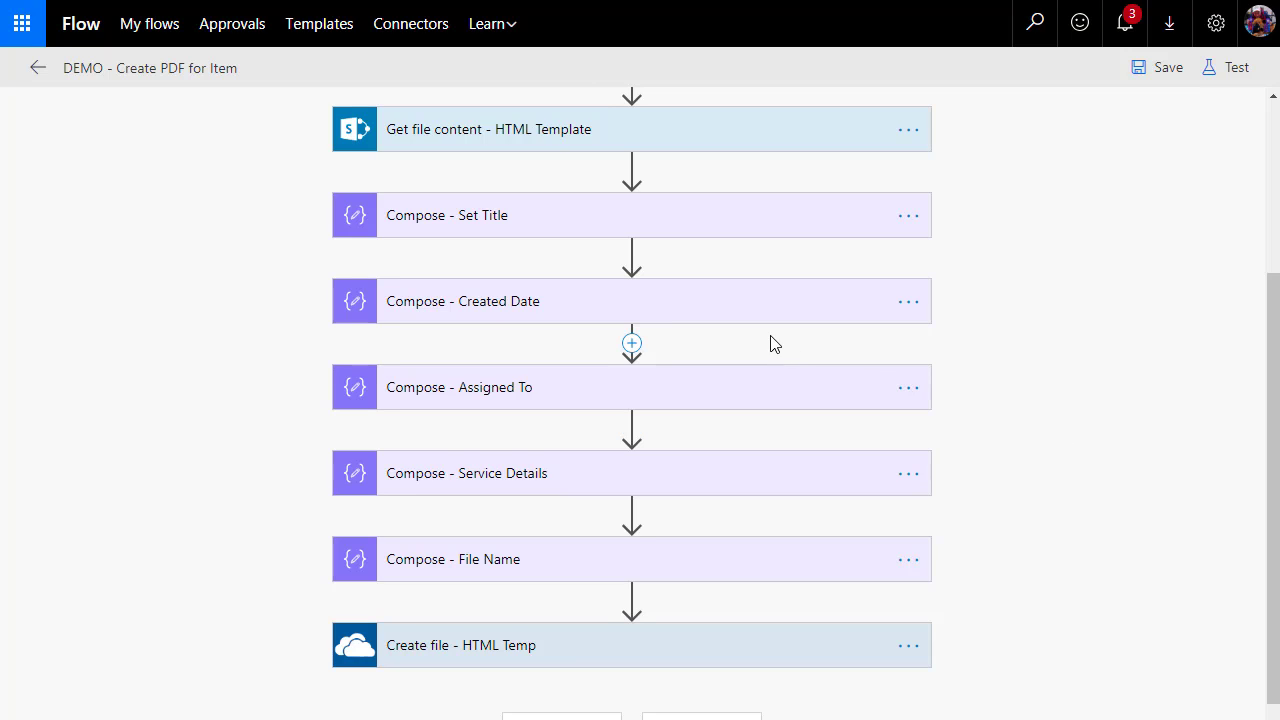
- Review the replace expressions in the Compose - Created Date and Compose - Assigned To actions, then collapse both actions
click(586, 320)
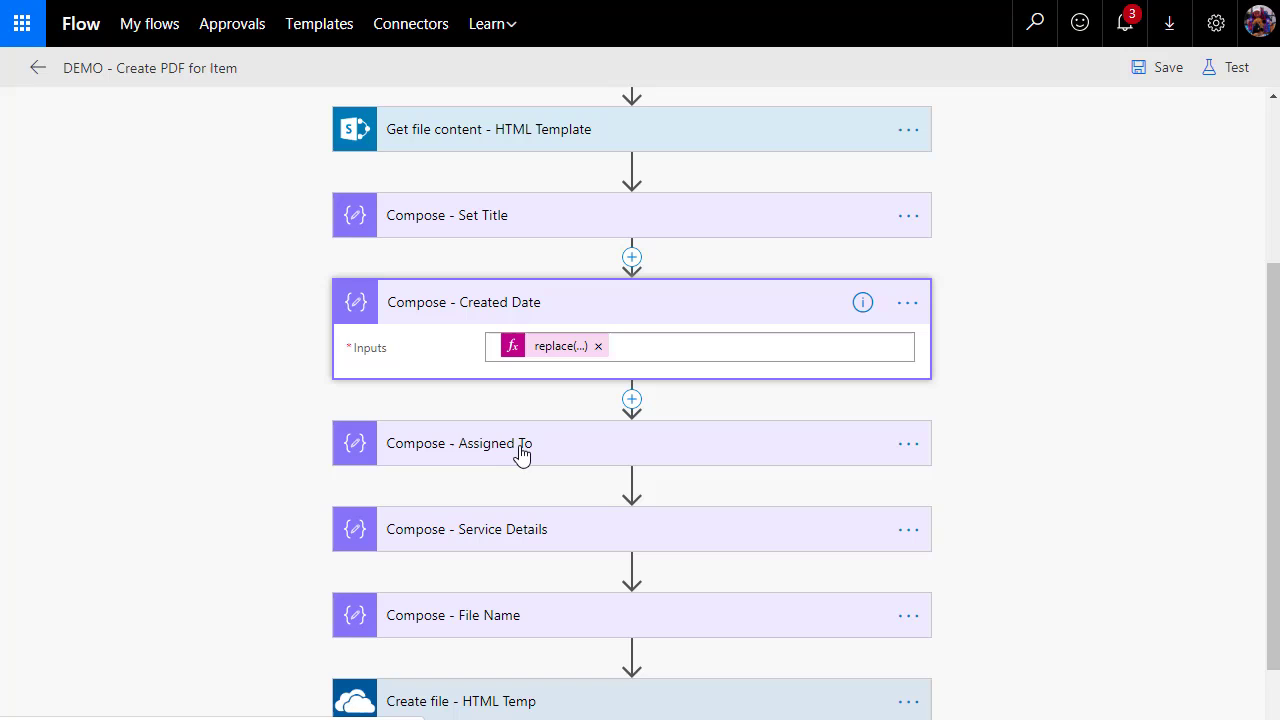
click(577, 451)
click(580, 489)
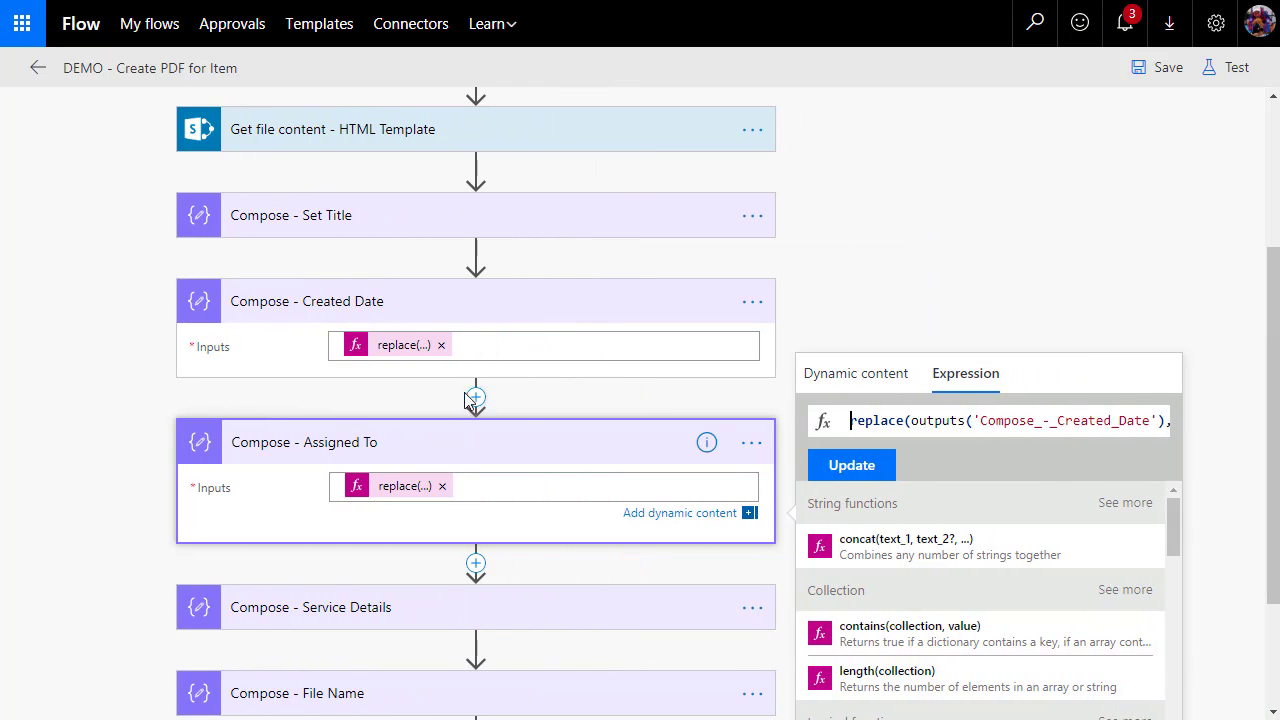
click(398, 430)
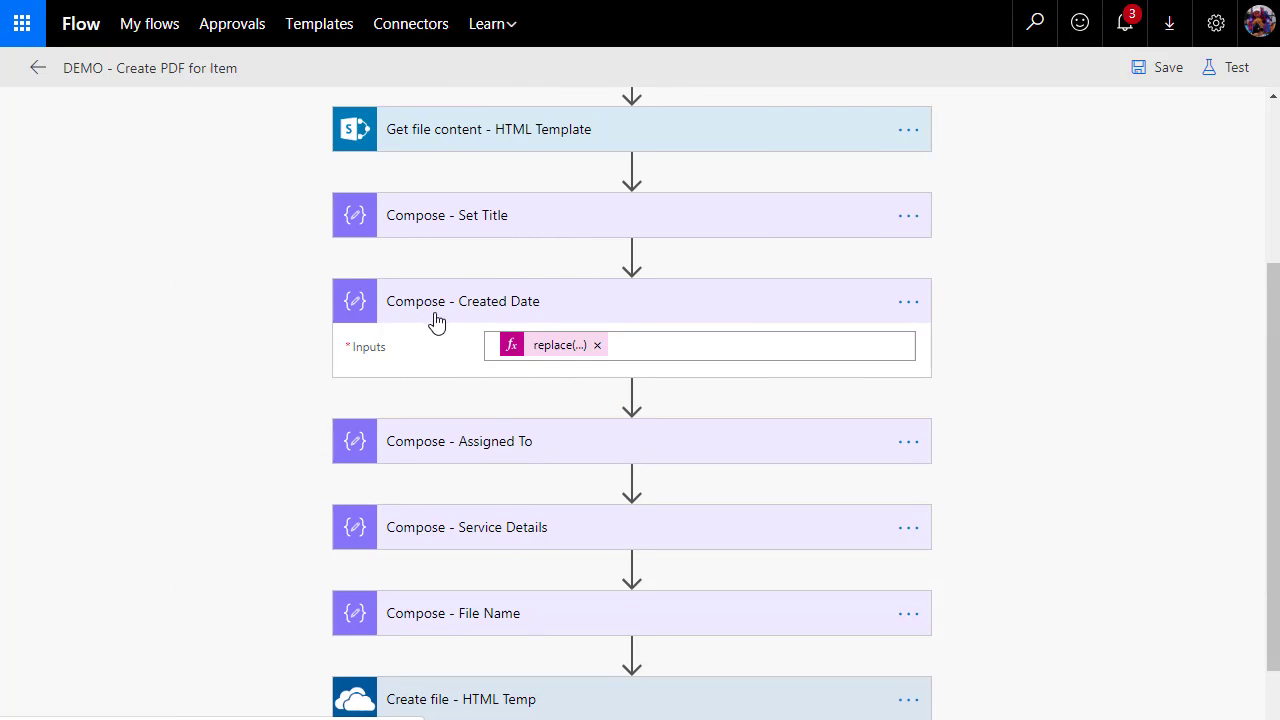
scroll(545, 700, down, 2)
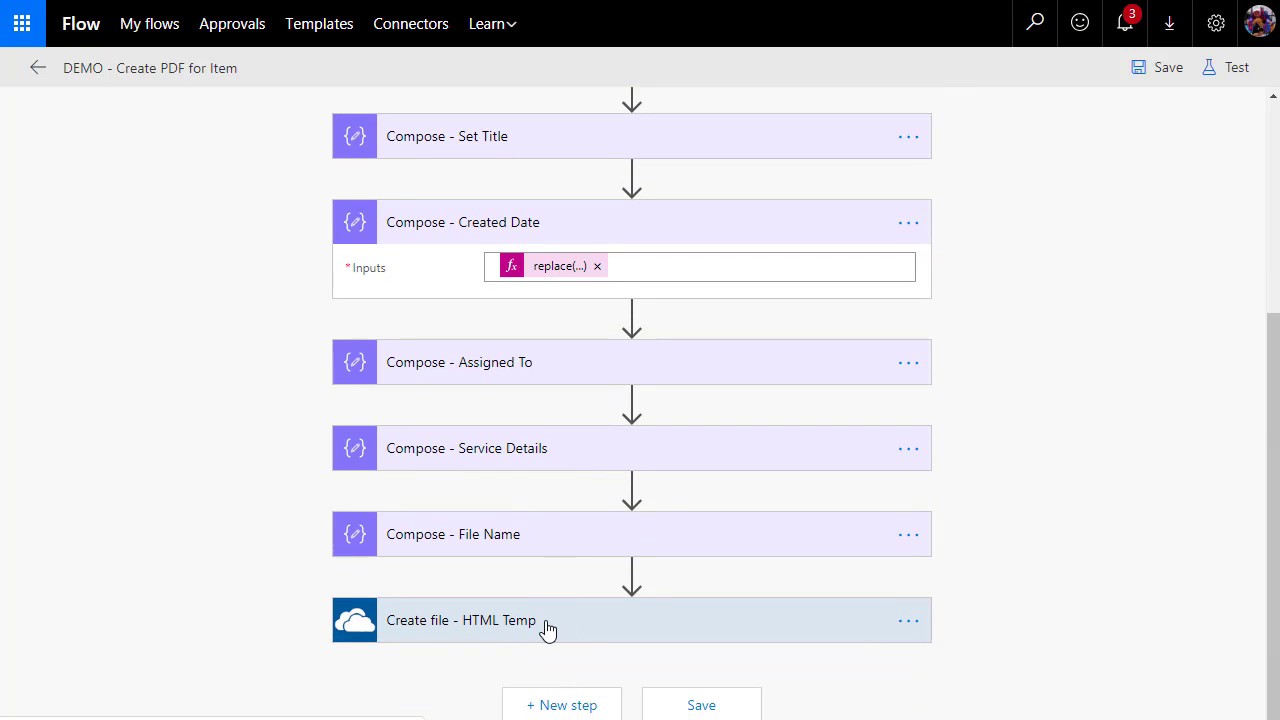
click(686, 228)
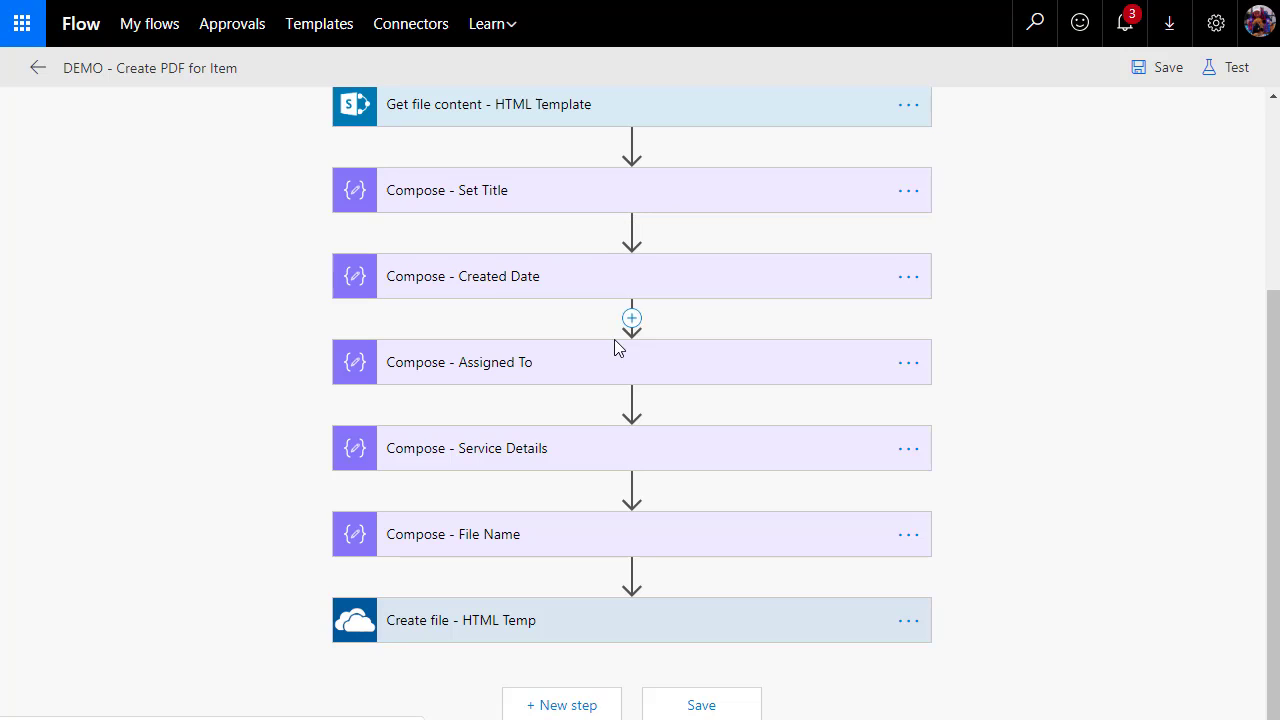
- Add a OneDrive for Business Convert file action after Create file - HTML Temp, searching the actions for "Convert"
click(553, 705)
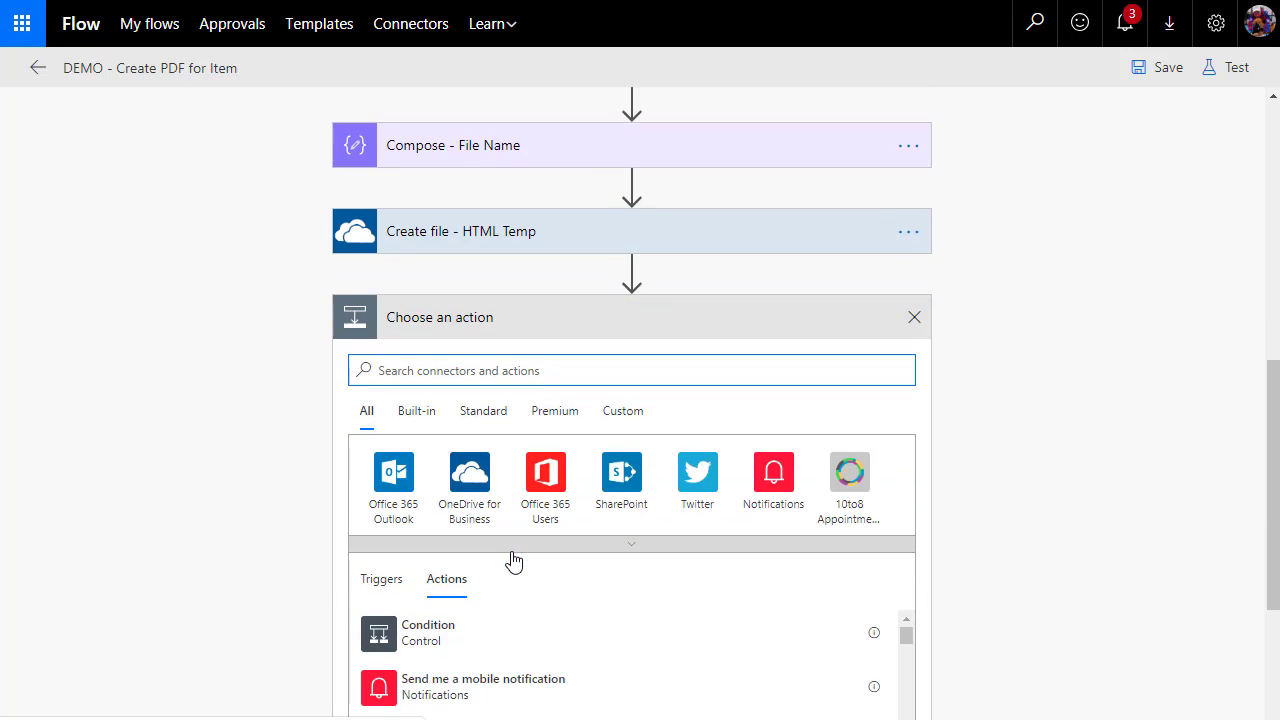
text(Convert)
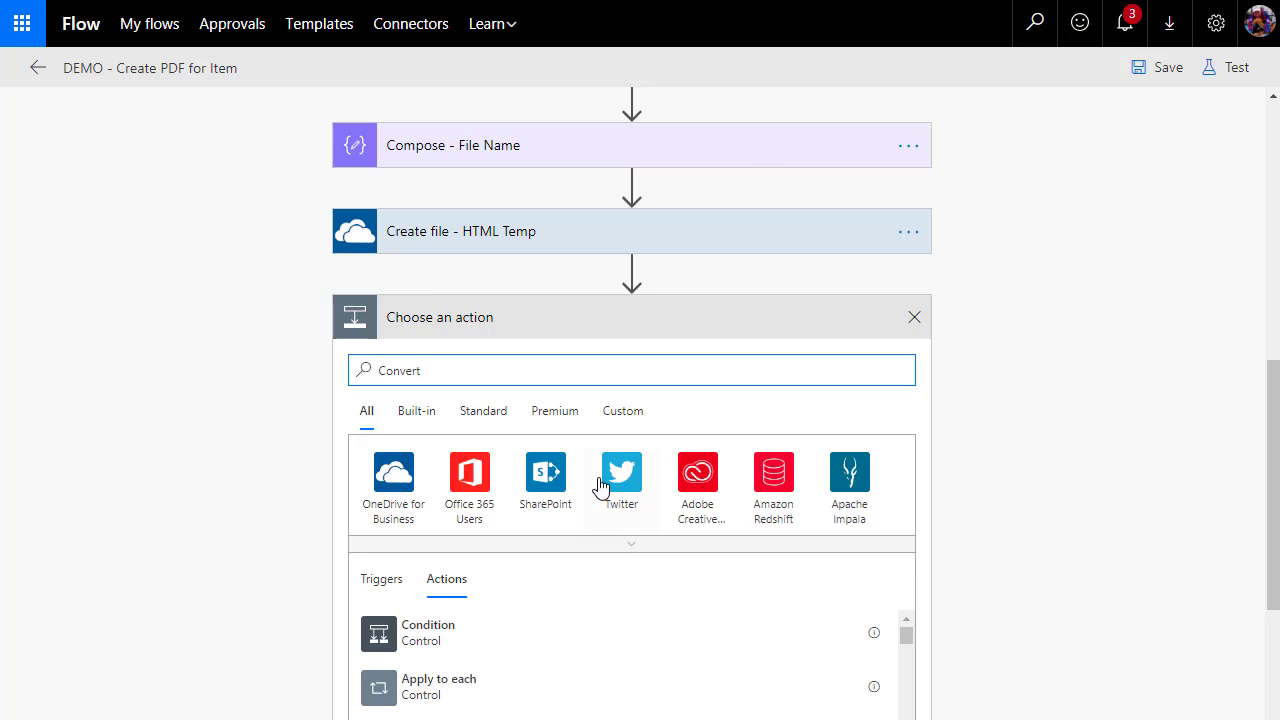
scroll(520, 558, down, 3)
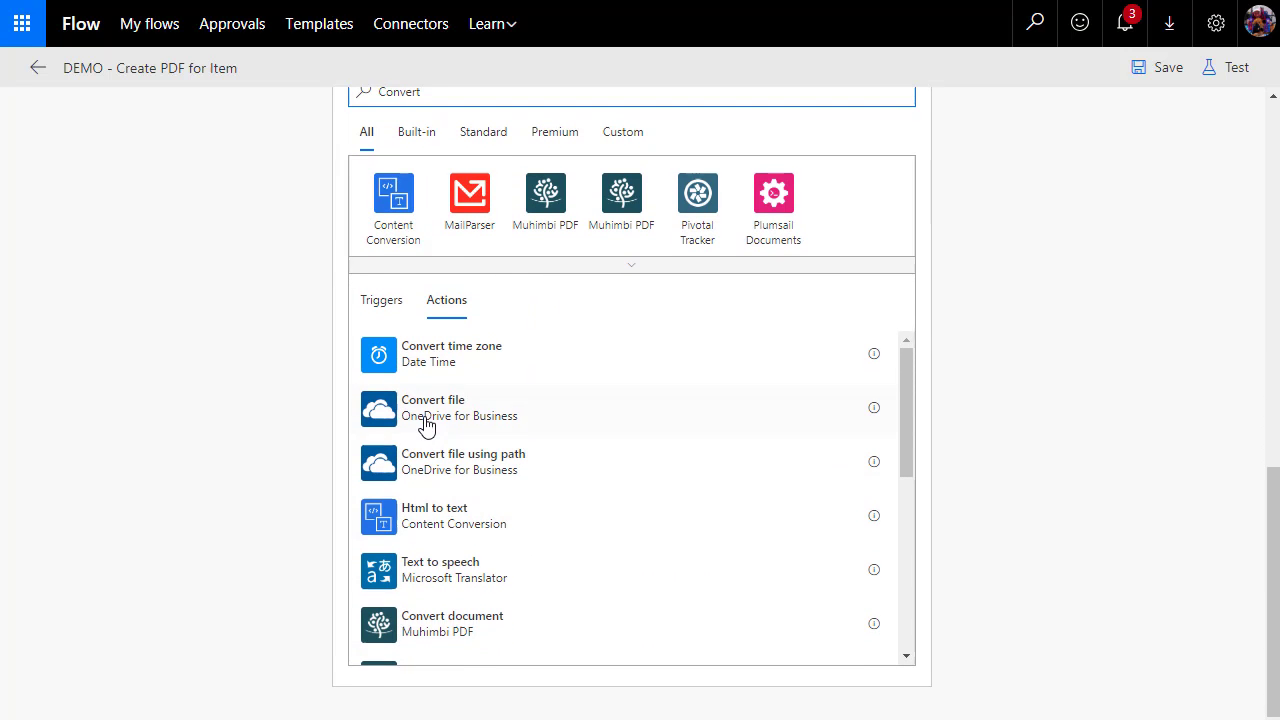
click(425, 423)
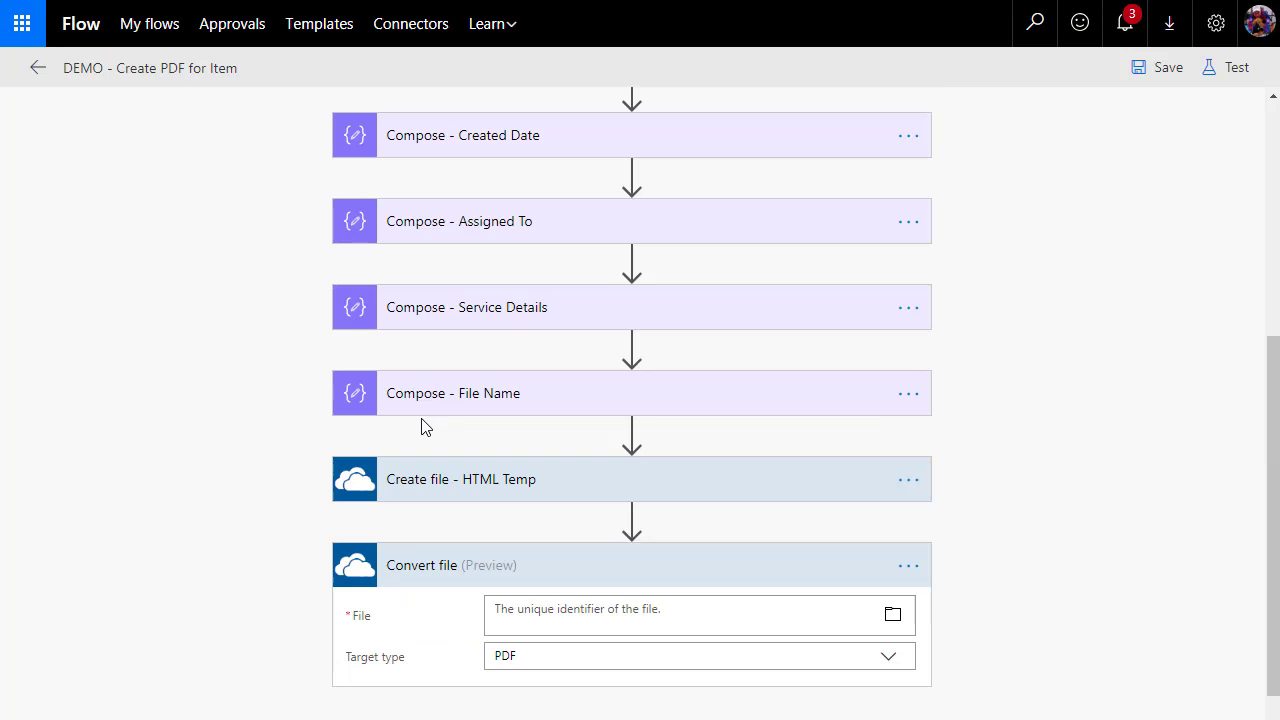
- Rename the new Convert file action as "Convert file - To PDF"
click(906, 576)
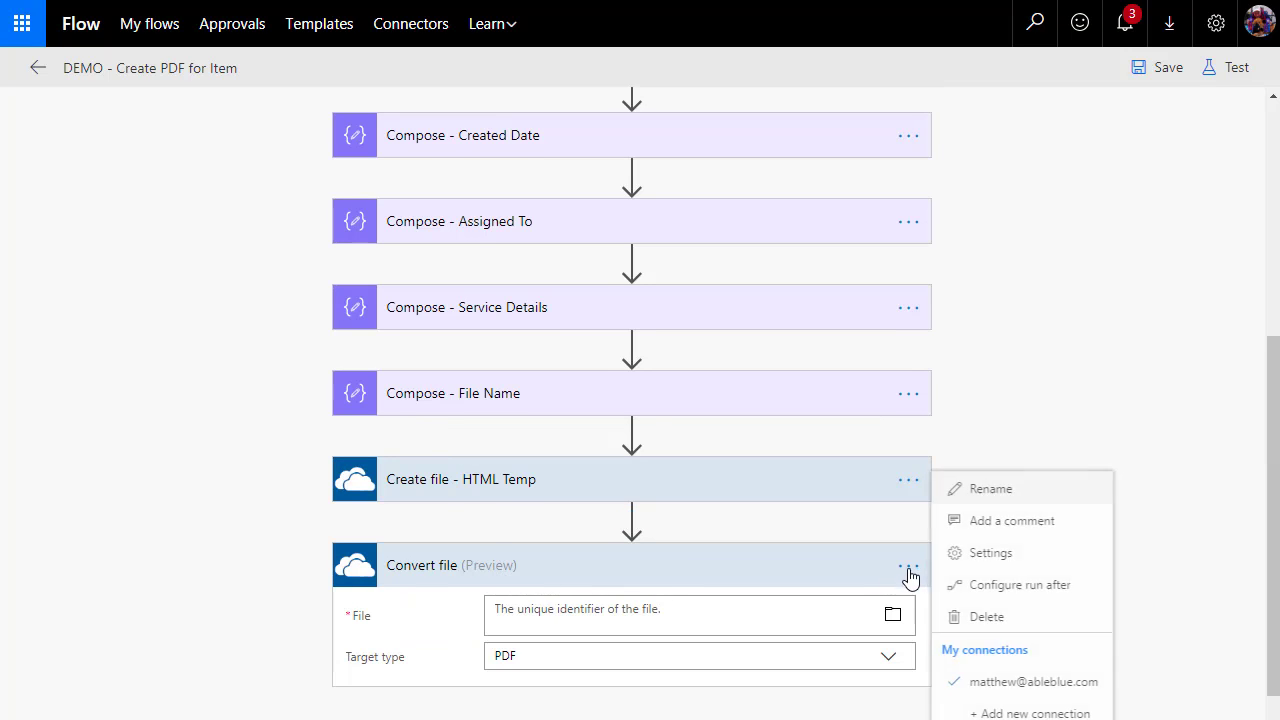
key(Escape)
click(907, 565)
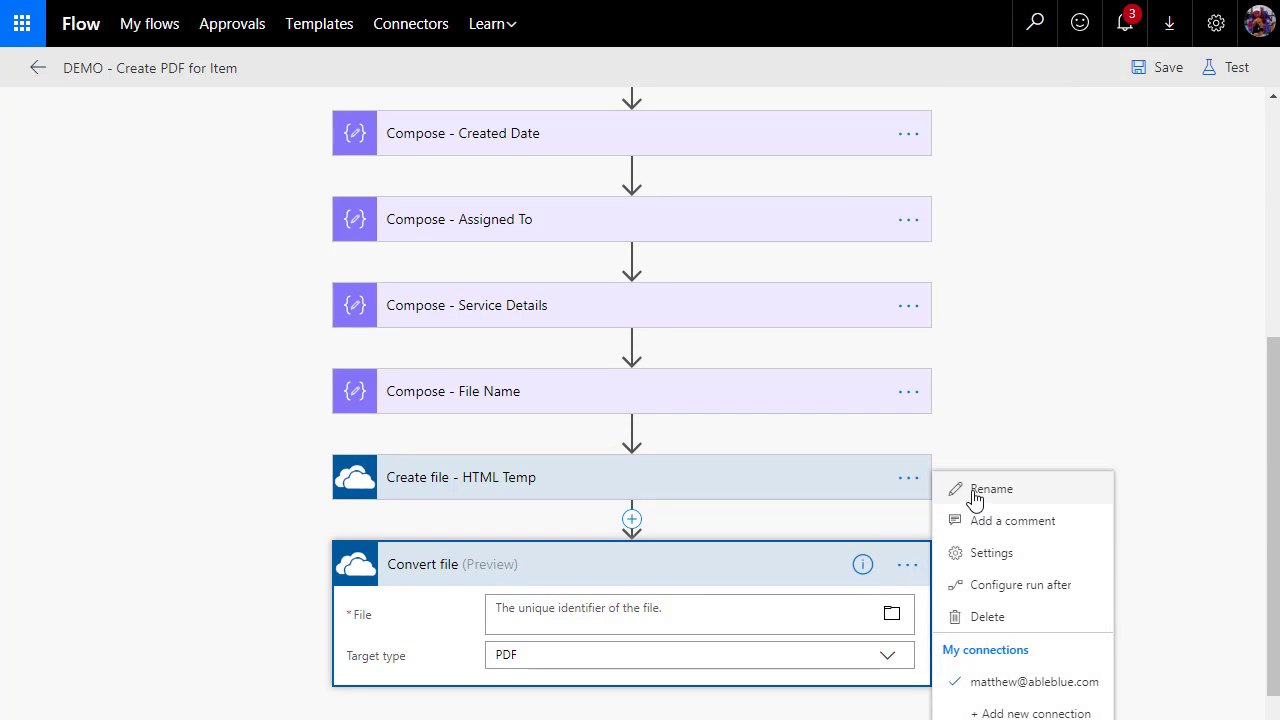
click(974, 492)
key(End)
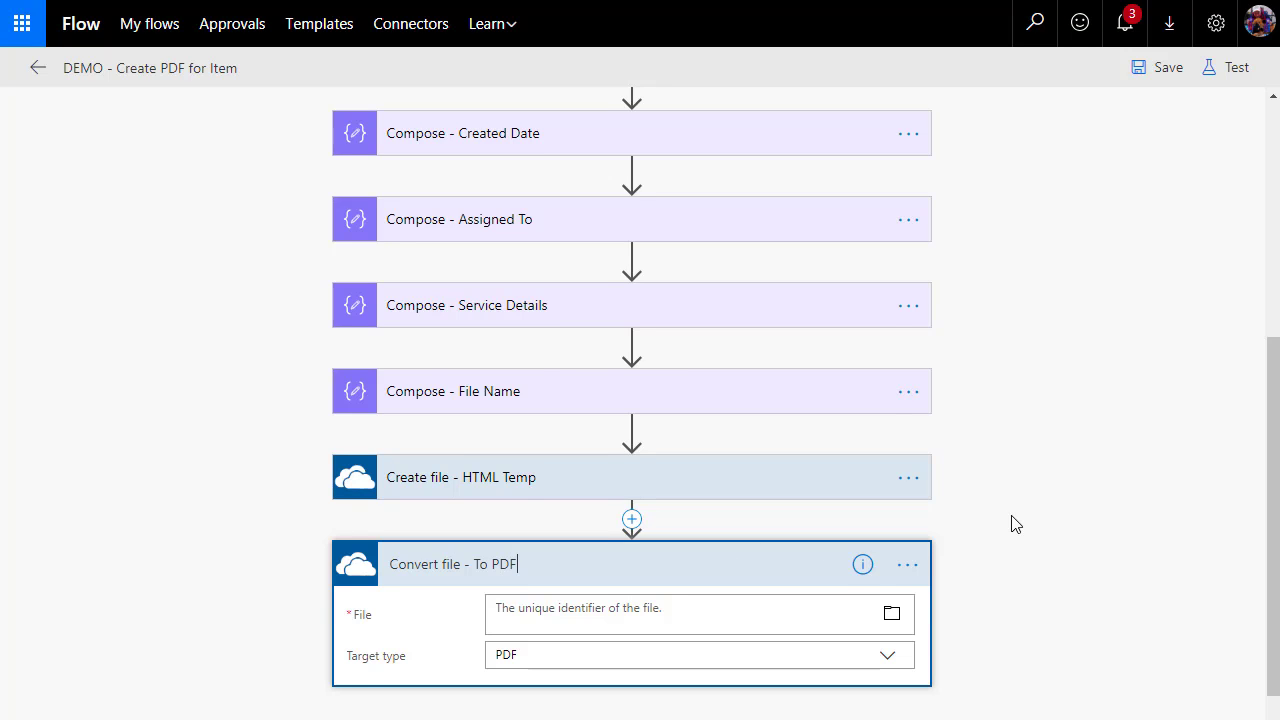
text(- To PDF)
- Add a SharePoint Create file action after Convert file - To PDF, searching the actions for "Create"
scroll(1015, 524, down, 1)
click(598, 708)
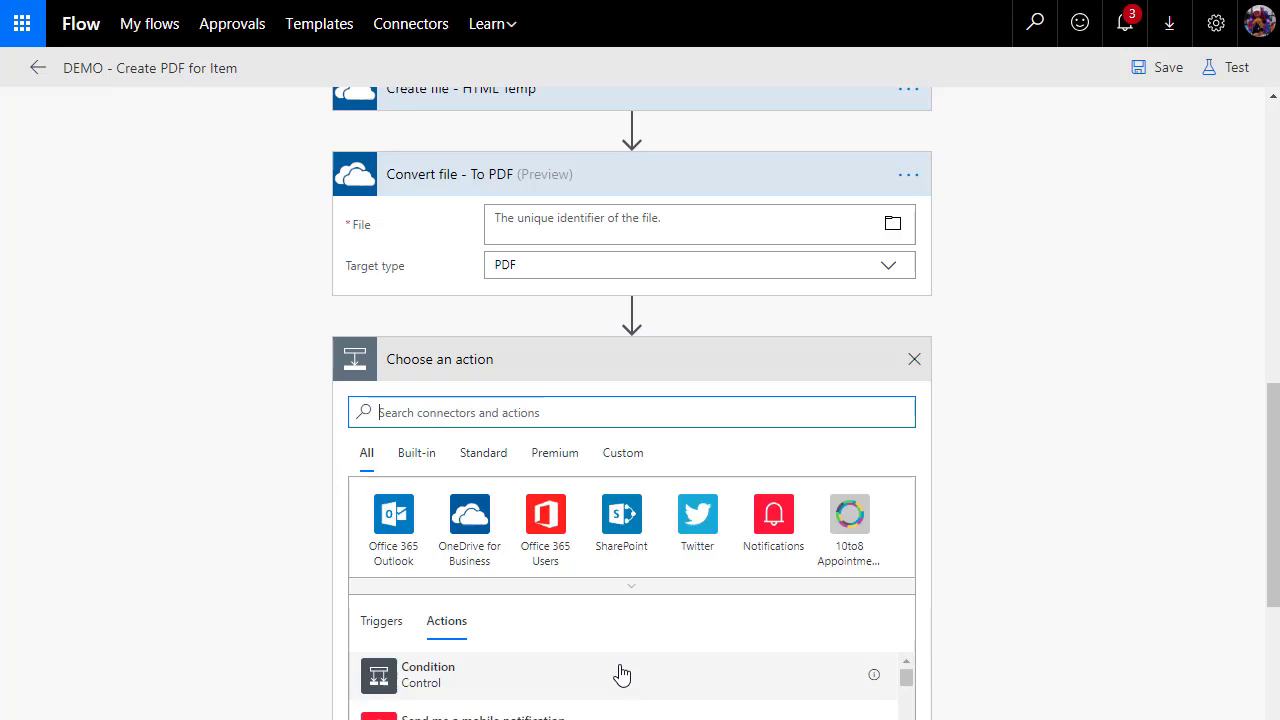
text(Create)
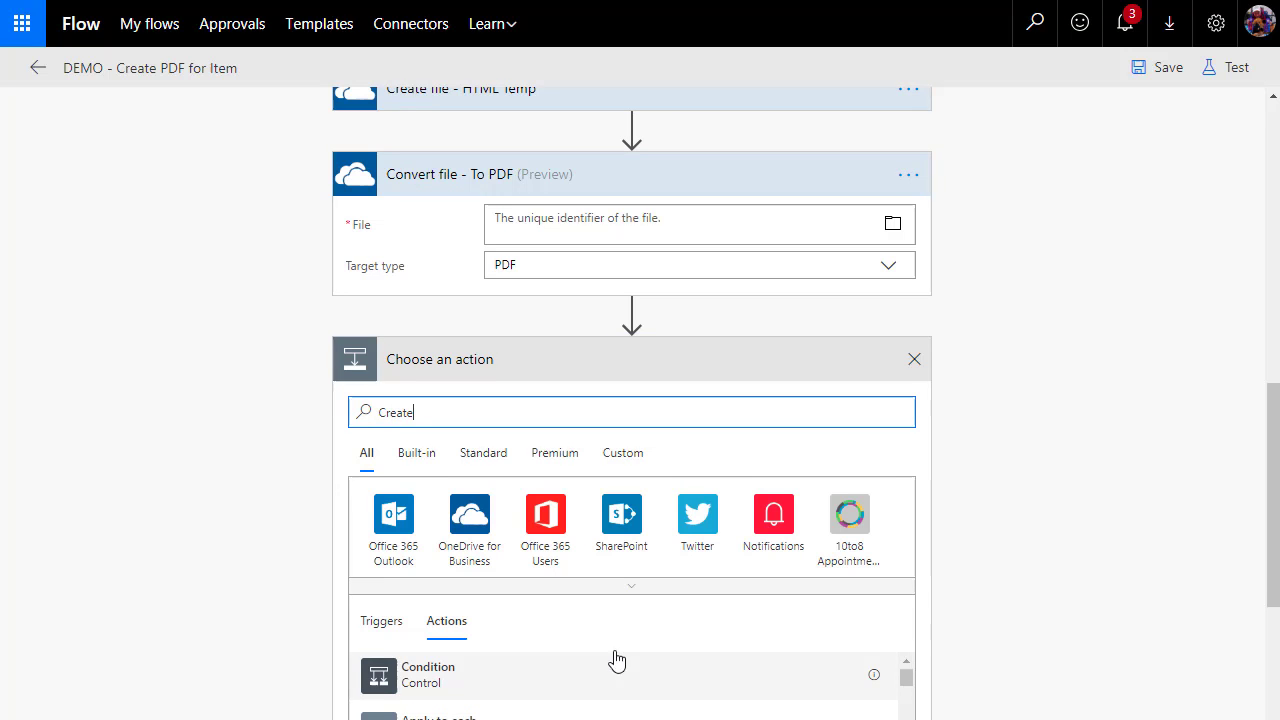
scroll(465, 652, down, 1)
scroll(514, 657, down, 3)
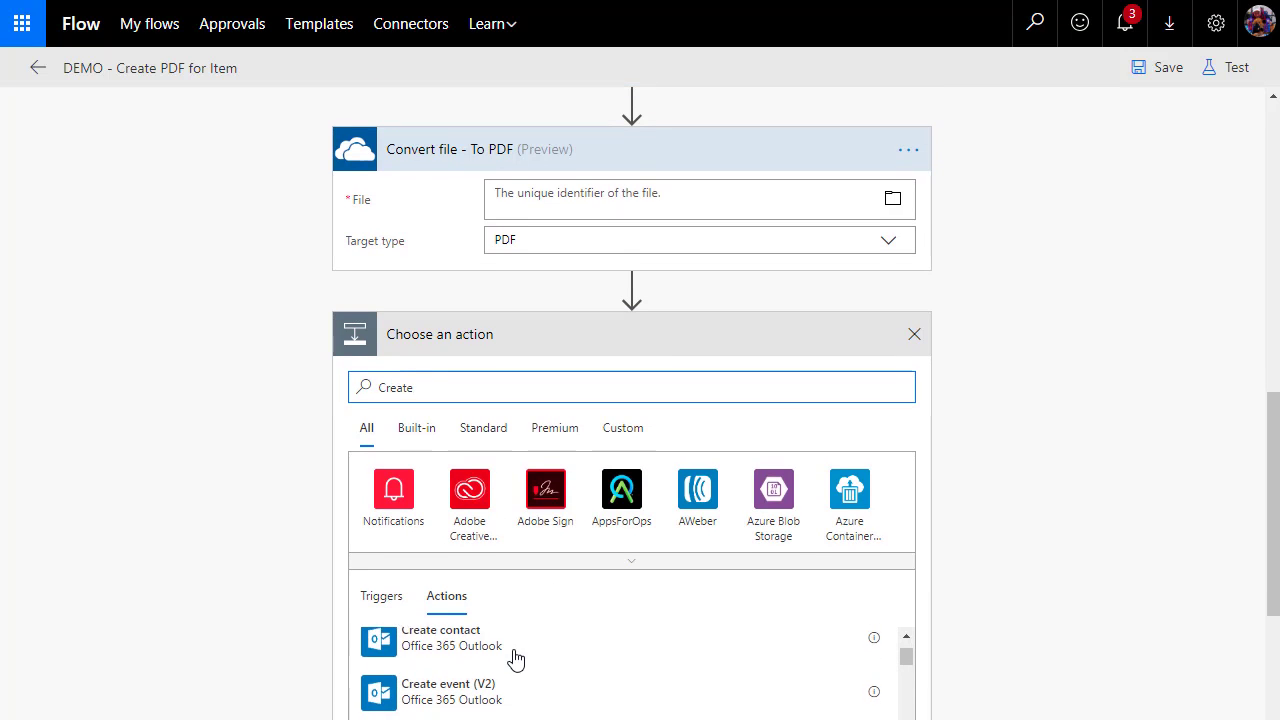
scroll(516, 657, down, 5)
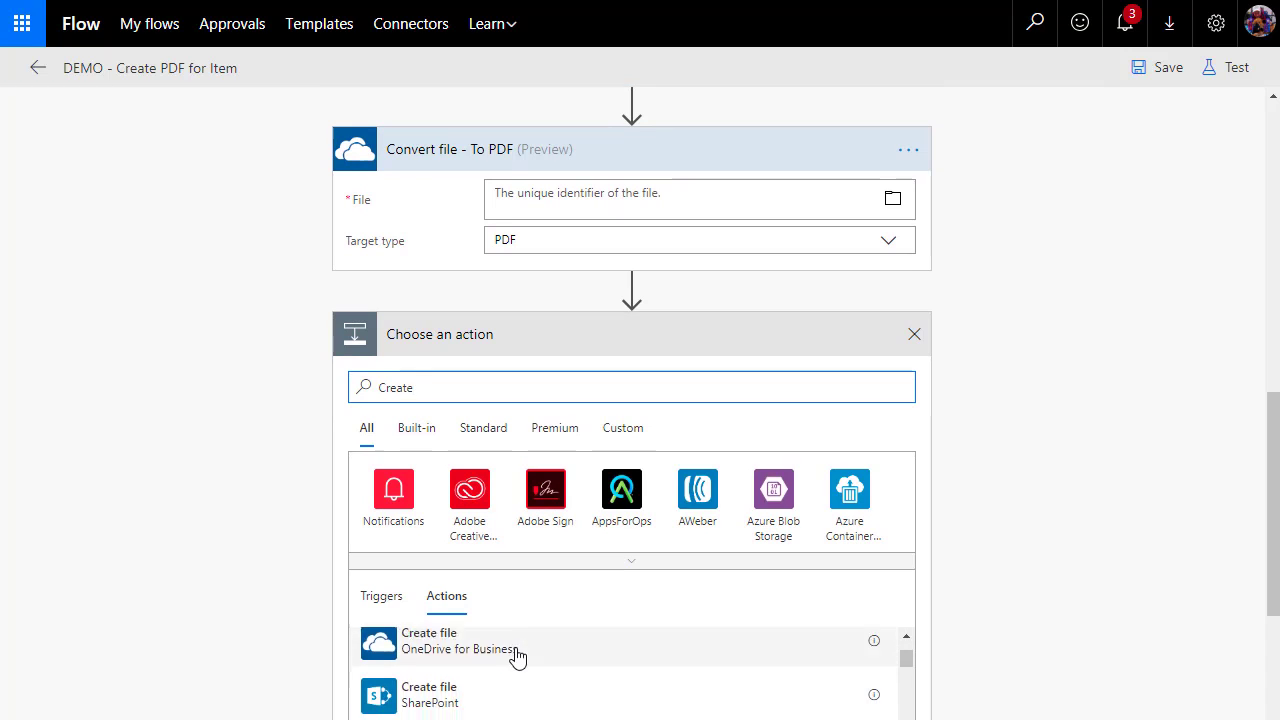
click(403, 680)
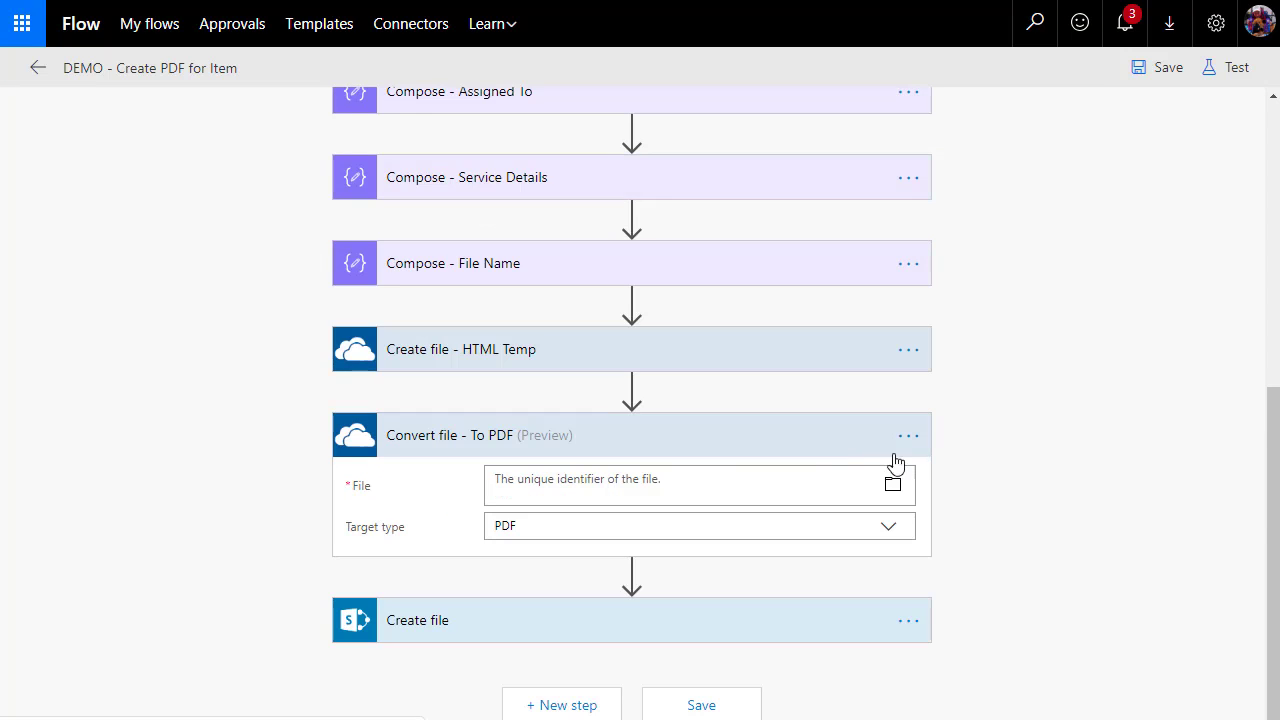
- Rename the new SharePoint Create file action as "Create file - Client PDF"
click(636, 460)
click(907, 630)
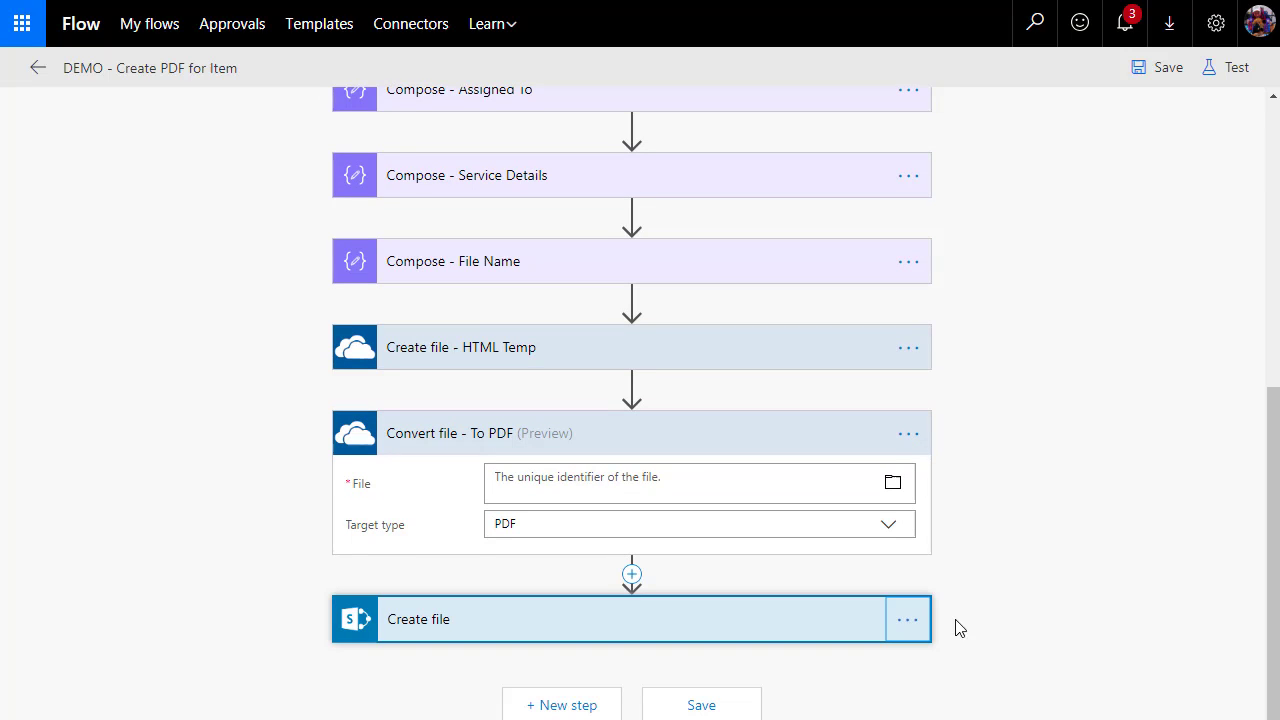
click(907, 626)
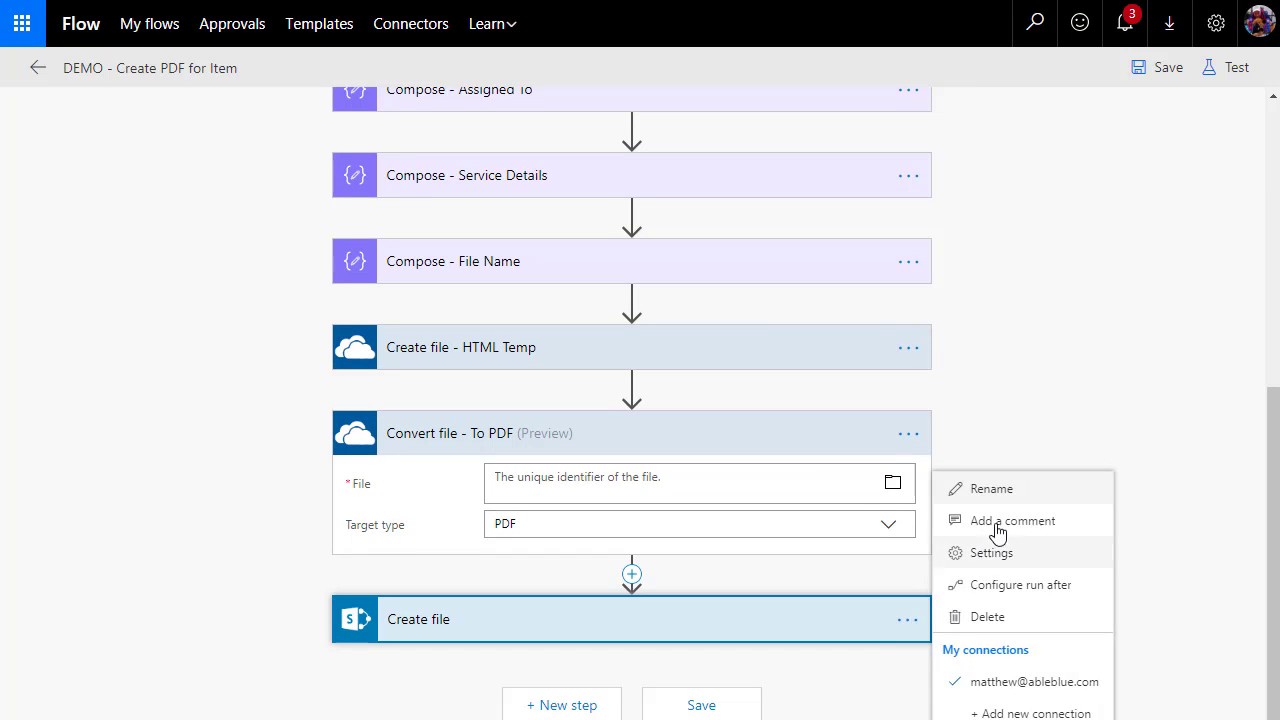
click(991, 489)
click(473, 624)
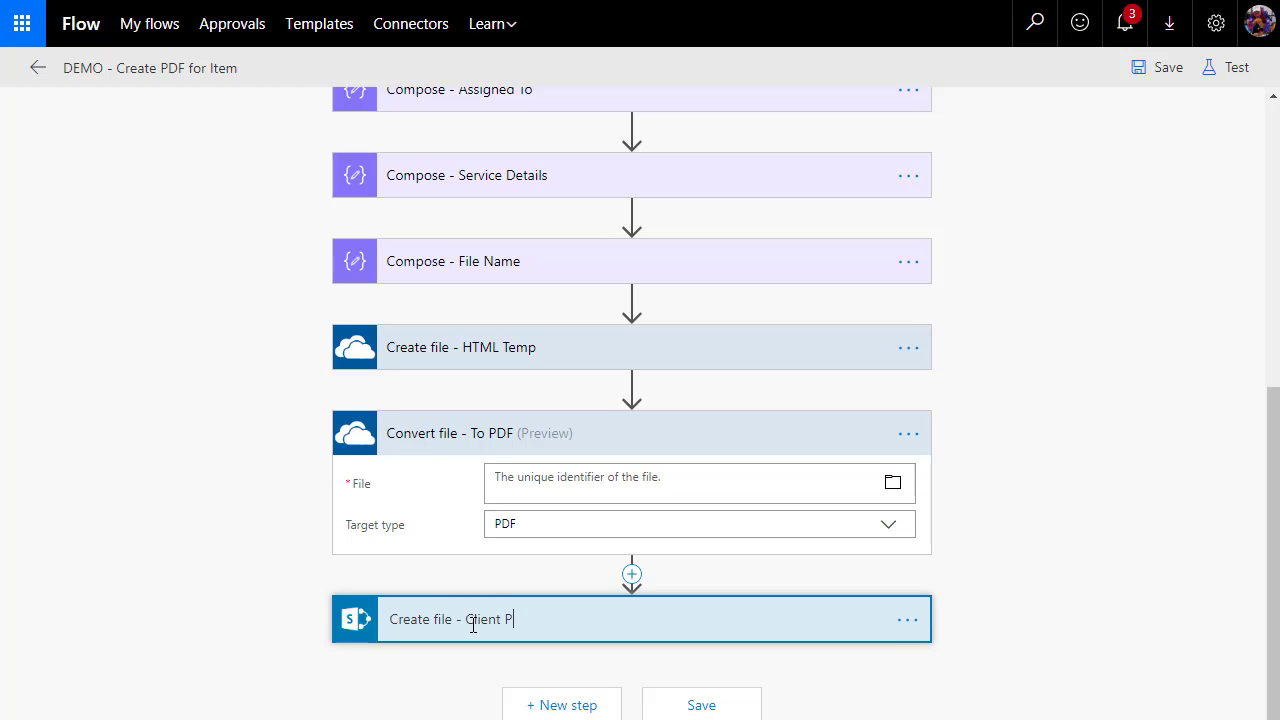
text(- Client PDF)
click(1037, 565)
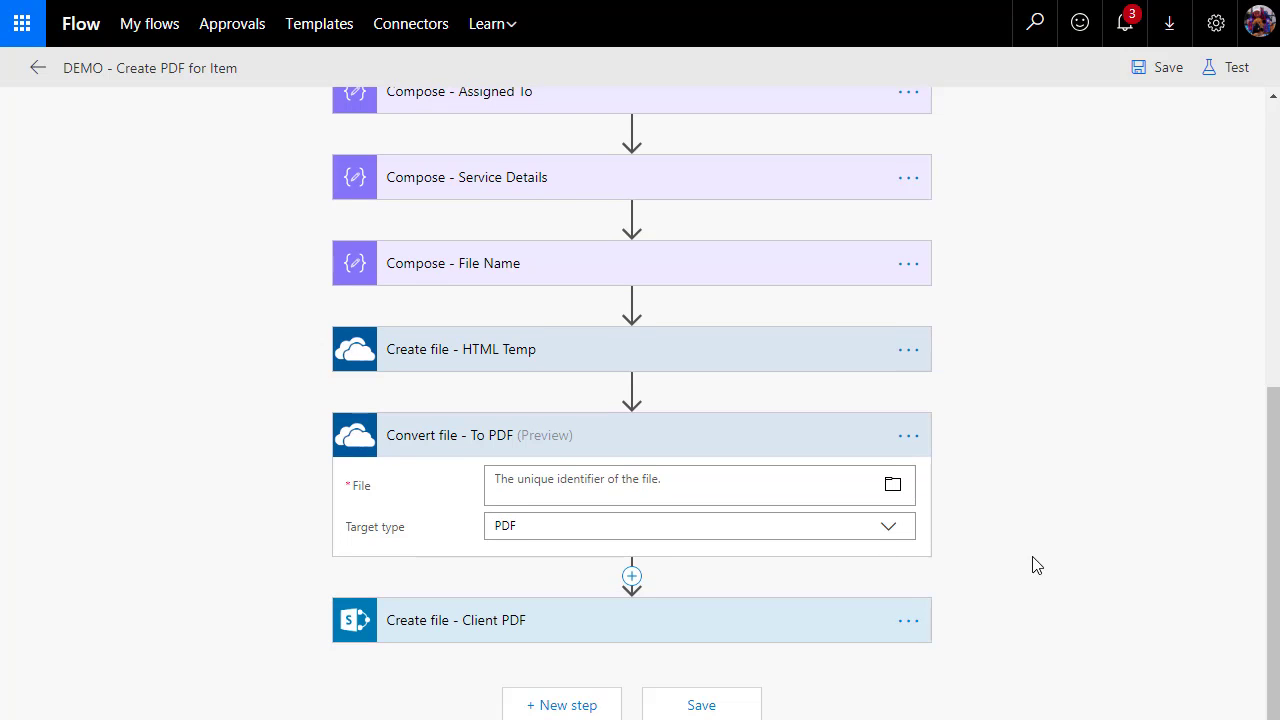
- Set the source file of Convert file - To PDF to the Id output of Create file - HTML Temp
click(501, 484)
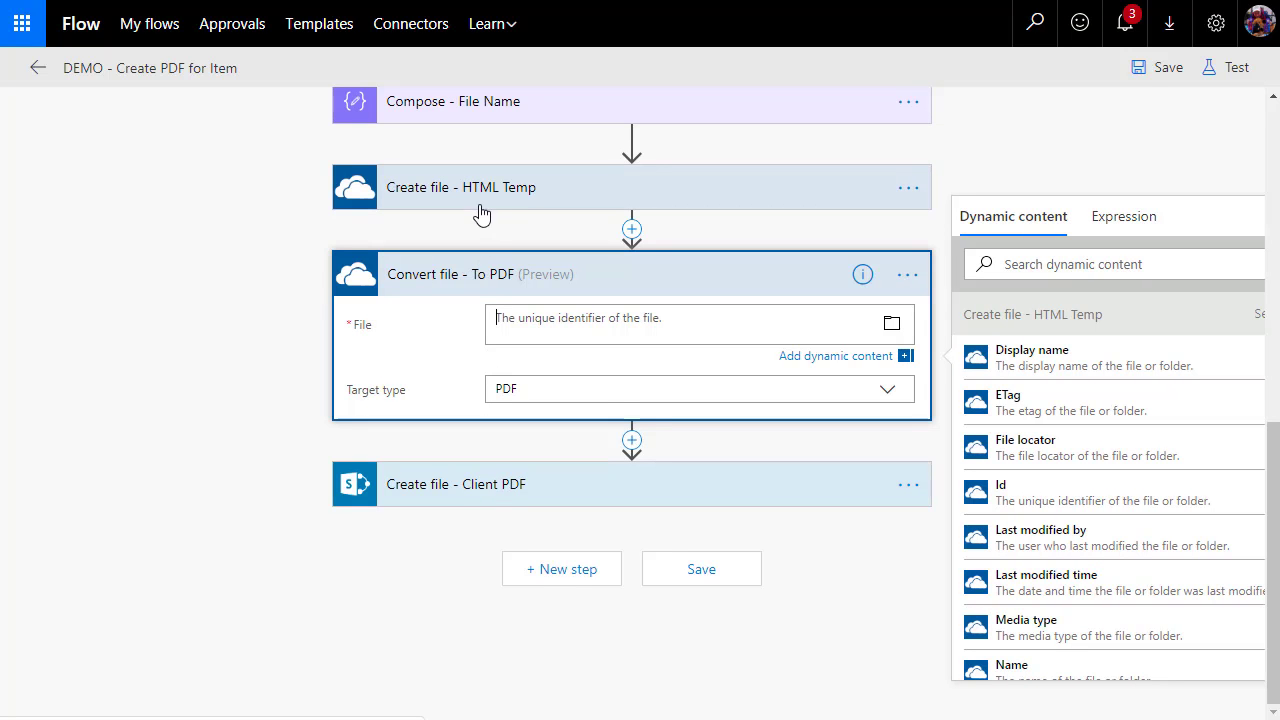
click(970, 488)
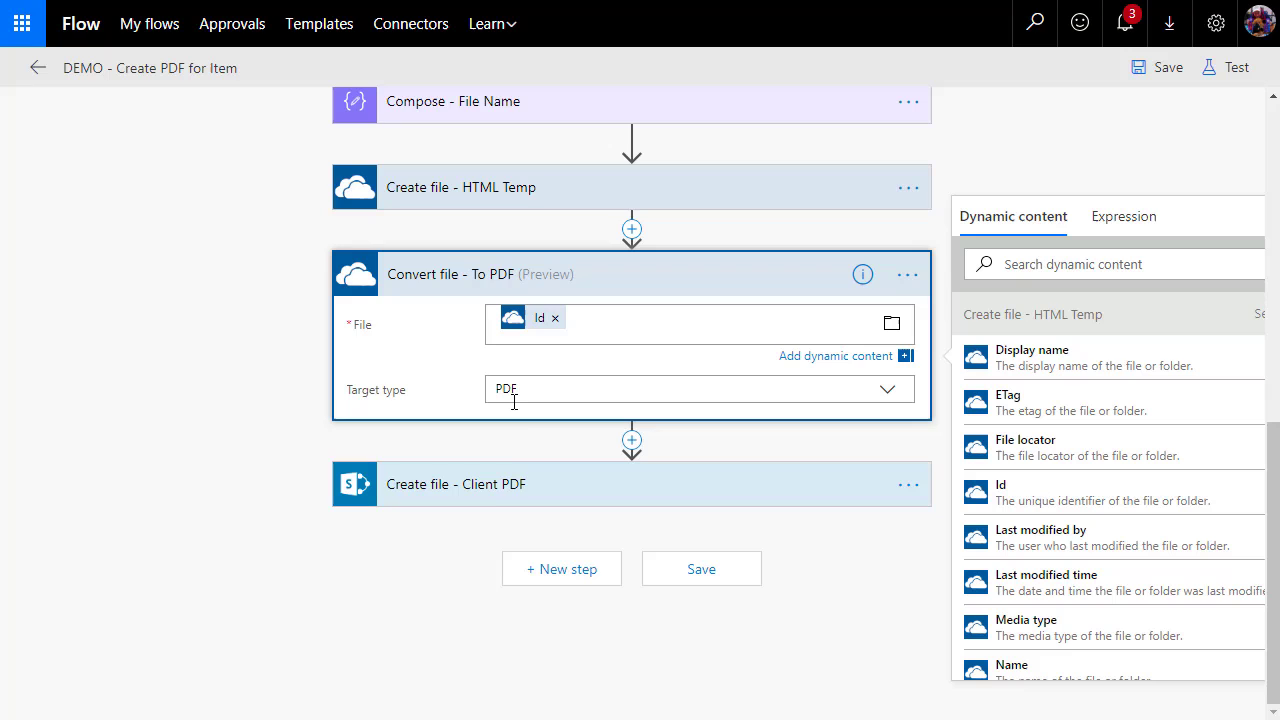
- In Create file - Client PDF, set the site address to the PowerApps site and the folder path to /ClientDocuments
click(584, 497)
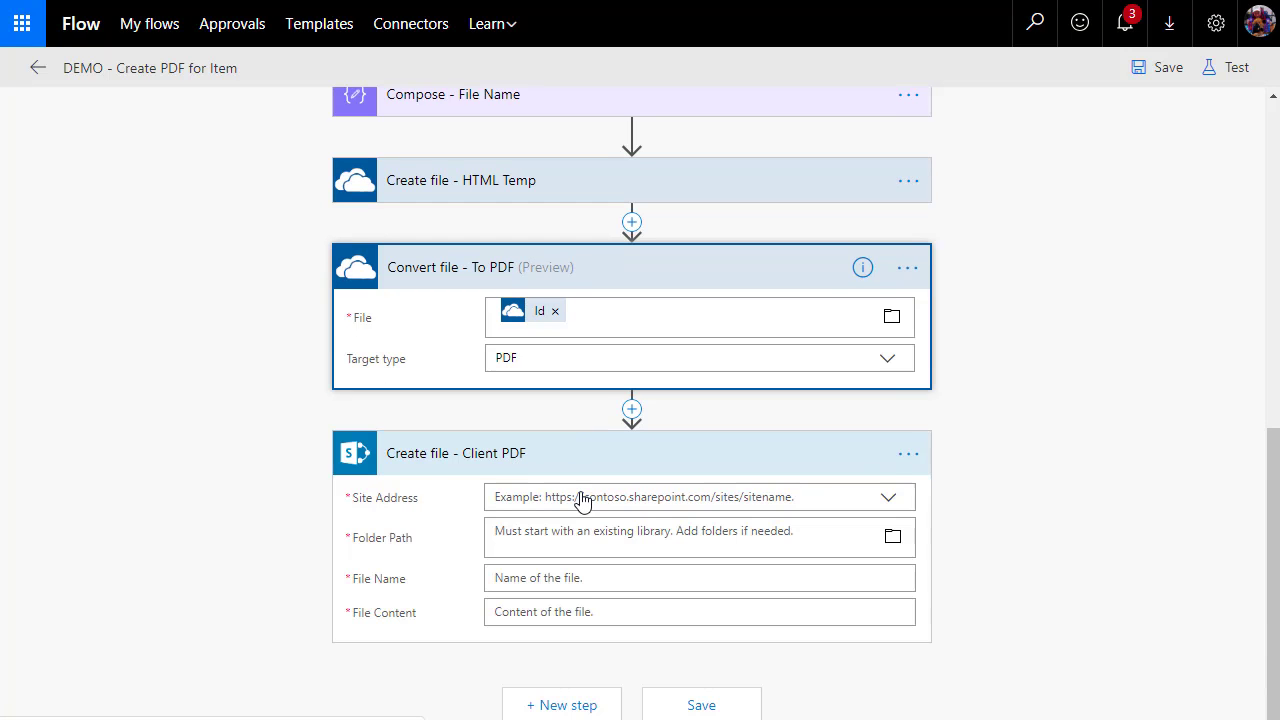
click(889, 499)
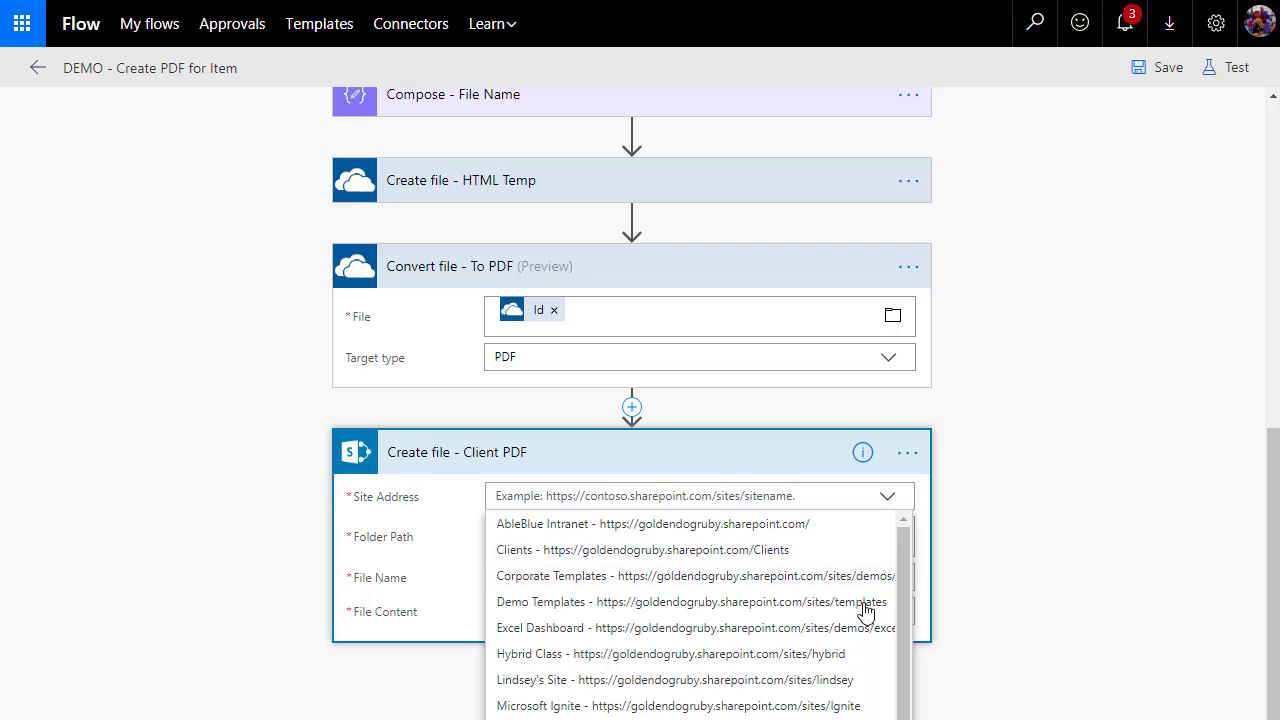
scroll(860, 637, down, 1)
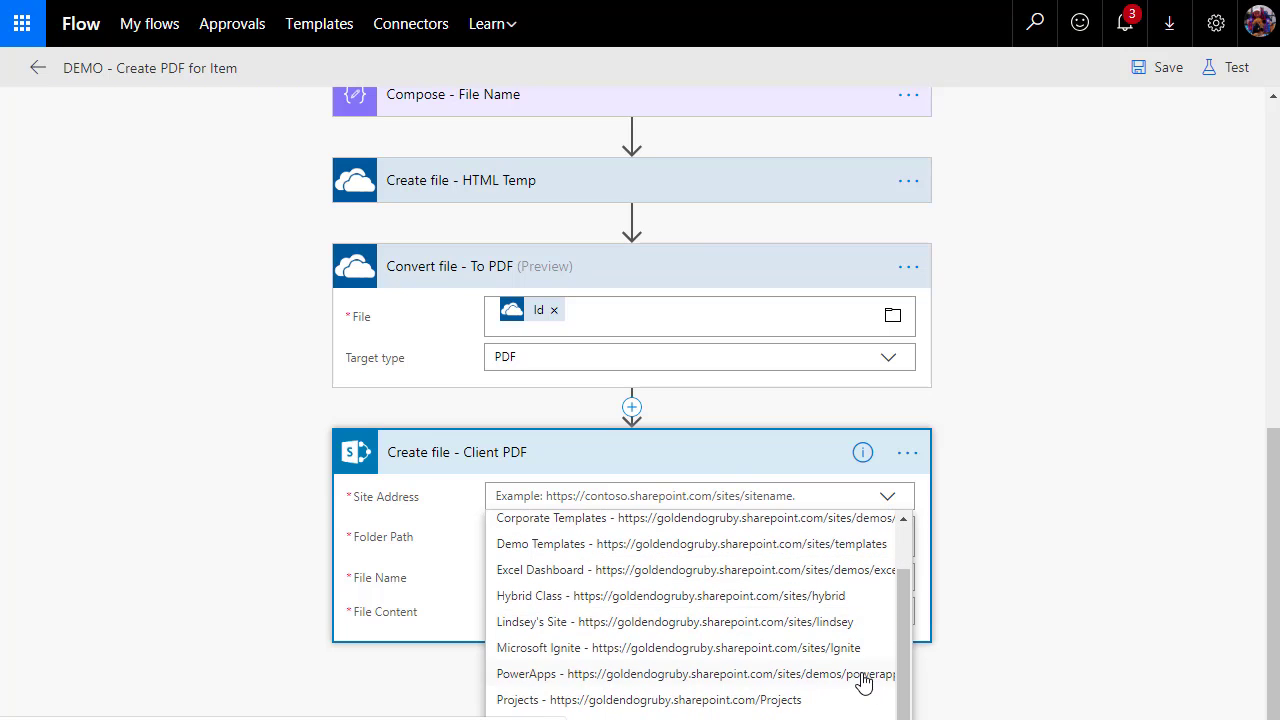
click(863, 678)
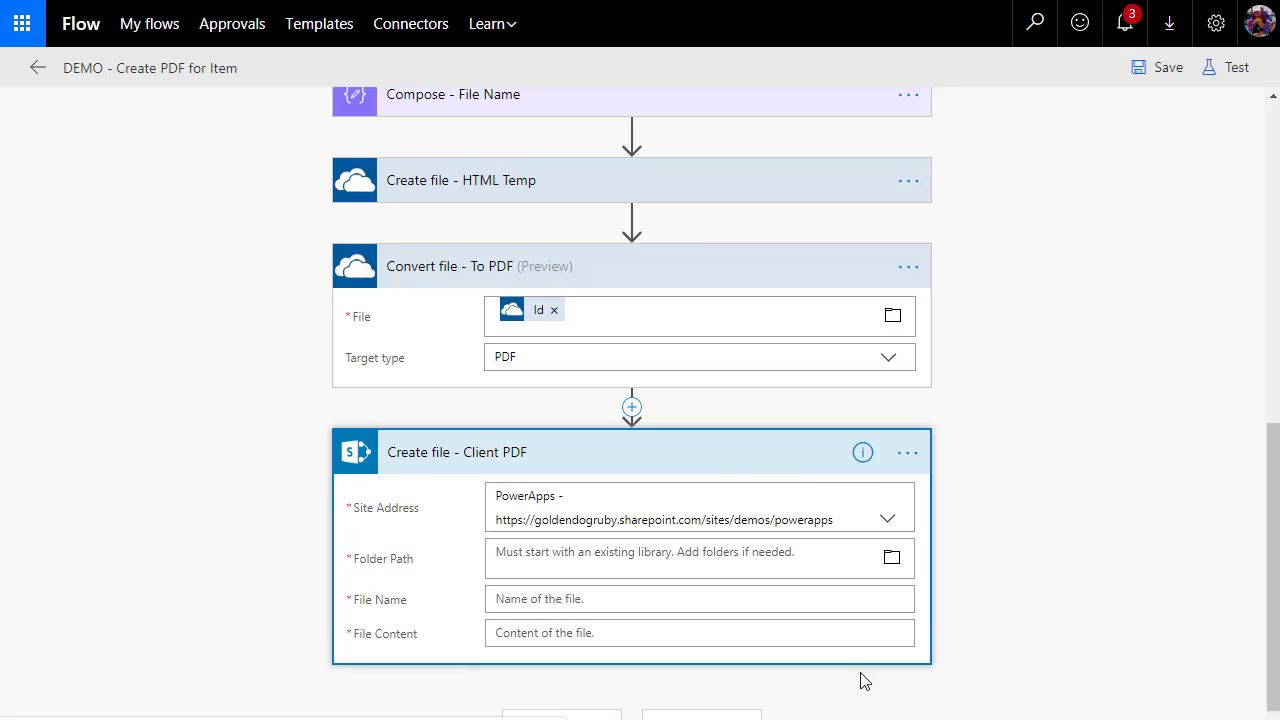
click(891, 562)
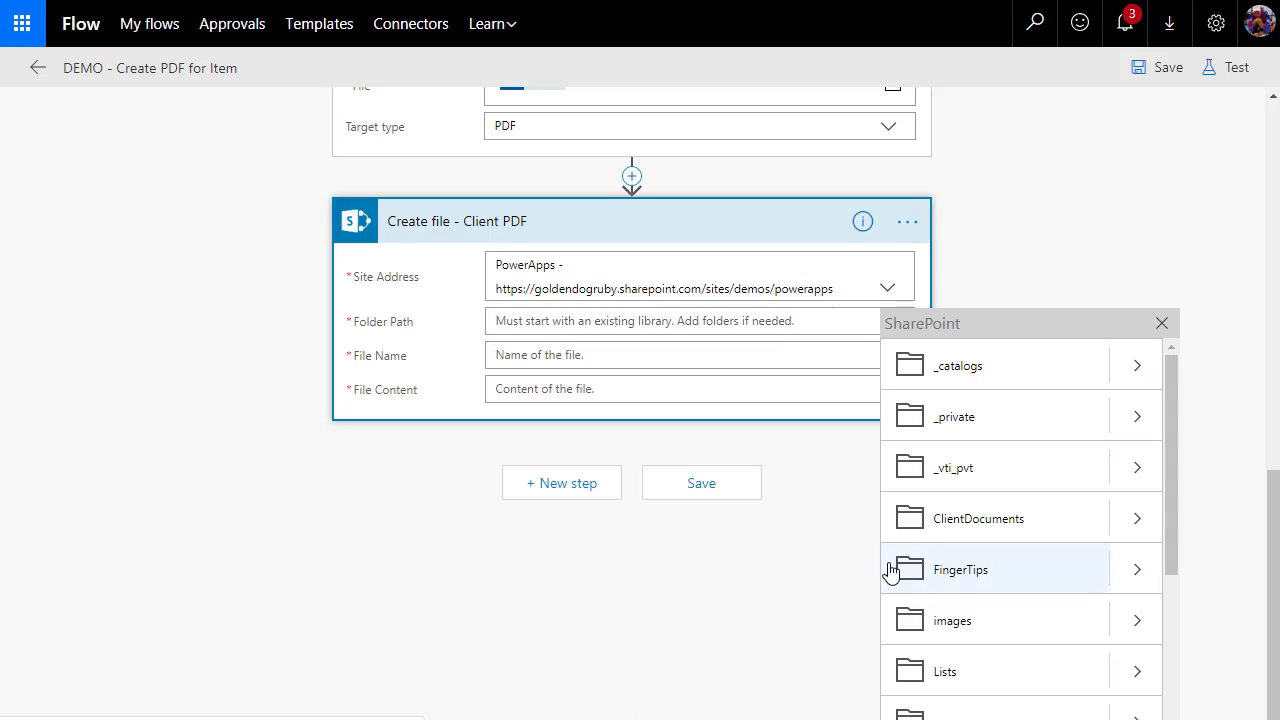
click(955, 518)
- Set the Client PDF's file name to the Compose - File Name output followed by ".pdf"
click(610, 581)
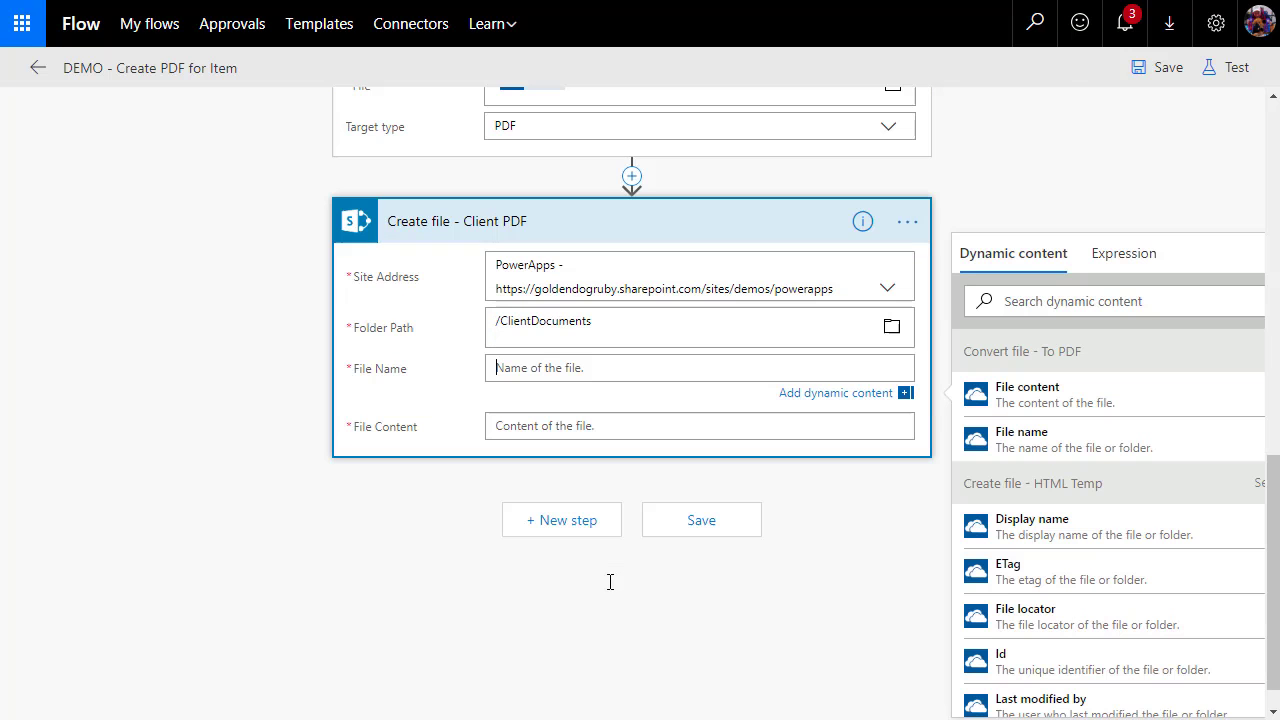
scroll(1056, 563, down, 5)
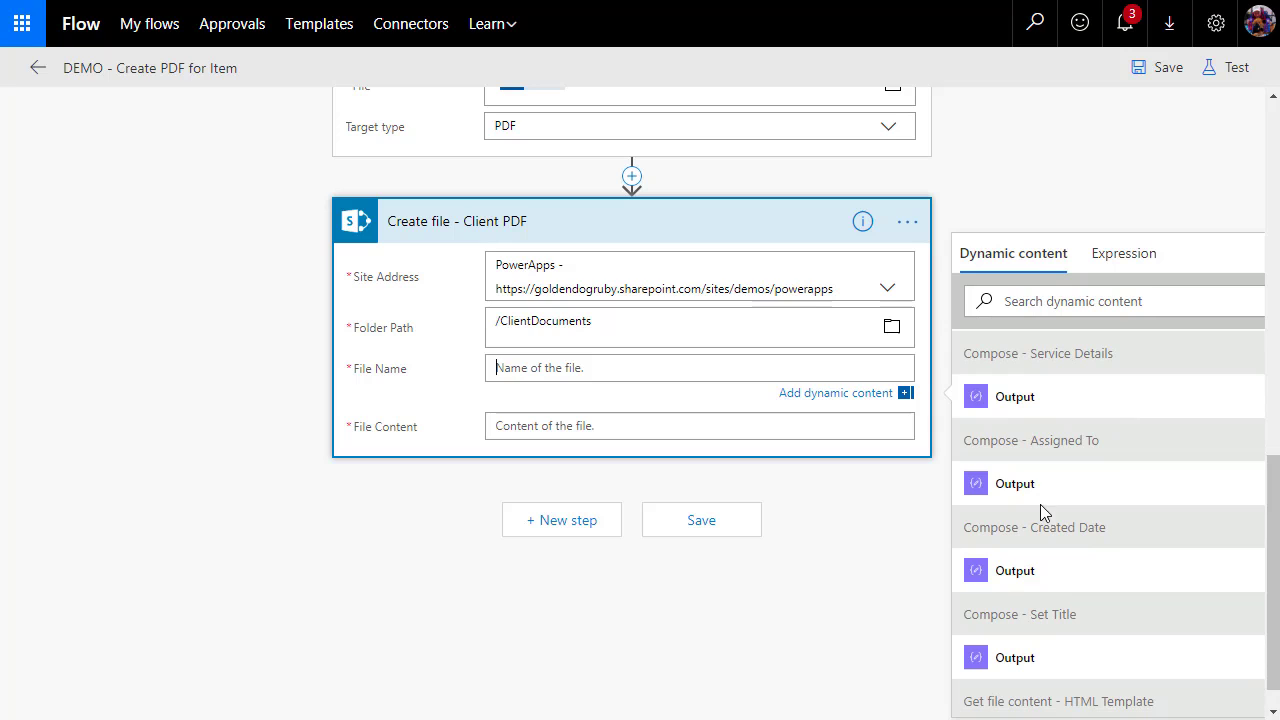
scroll(1049, 520, up, 1)
scroll(1050, 520, up, 3)
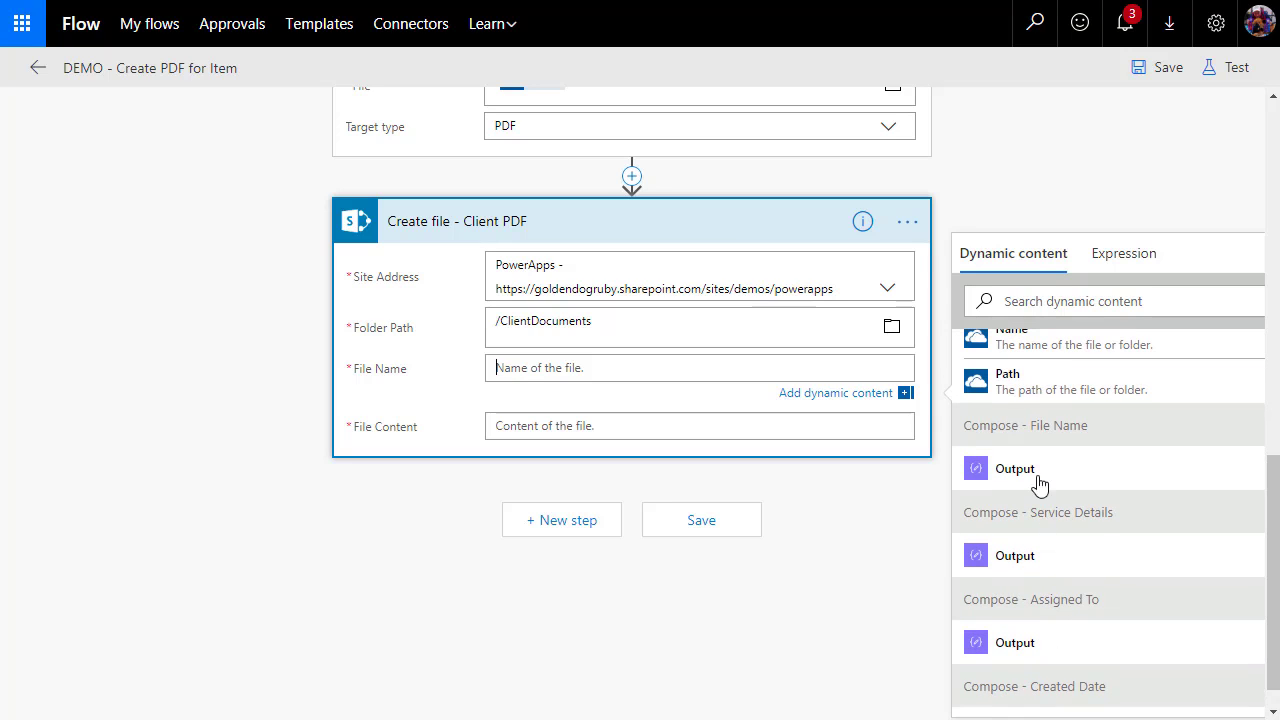
click(1034, 476)
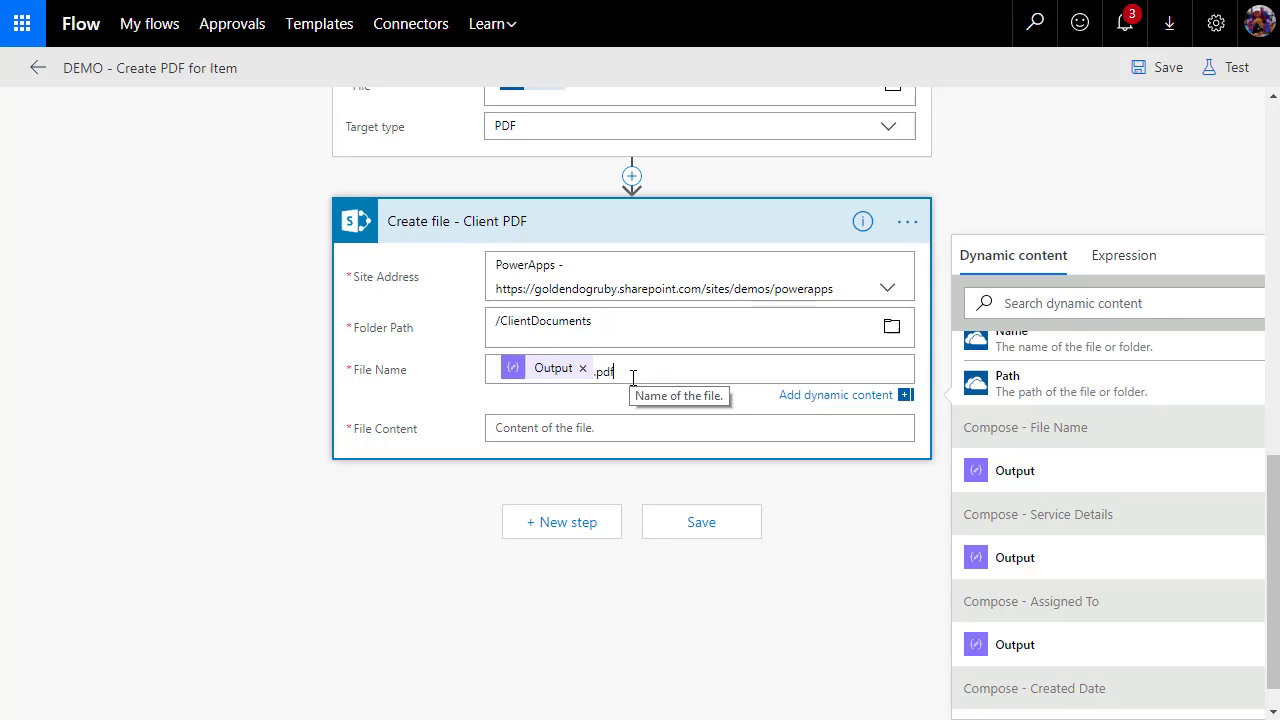
- Set the Client PDF's file content to the File content output of Convert file - To PDF and save the flow
click(611, 431)
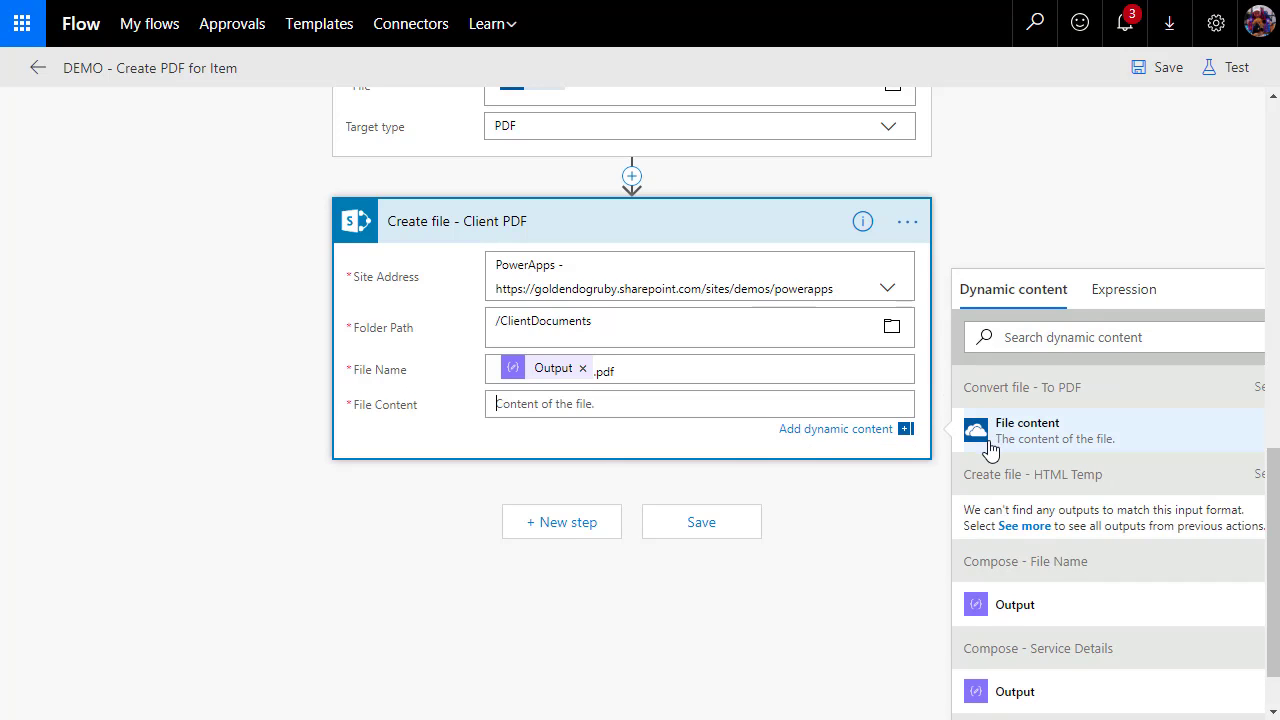
scroll(519, 197, up, 1)
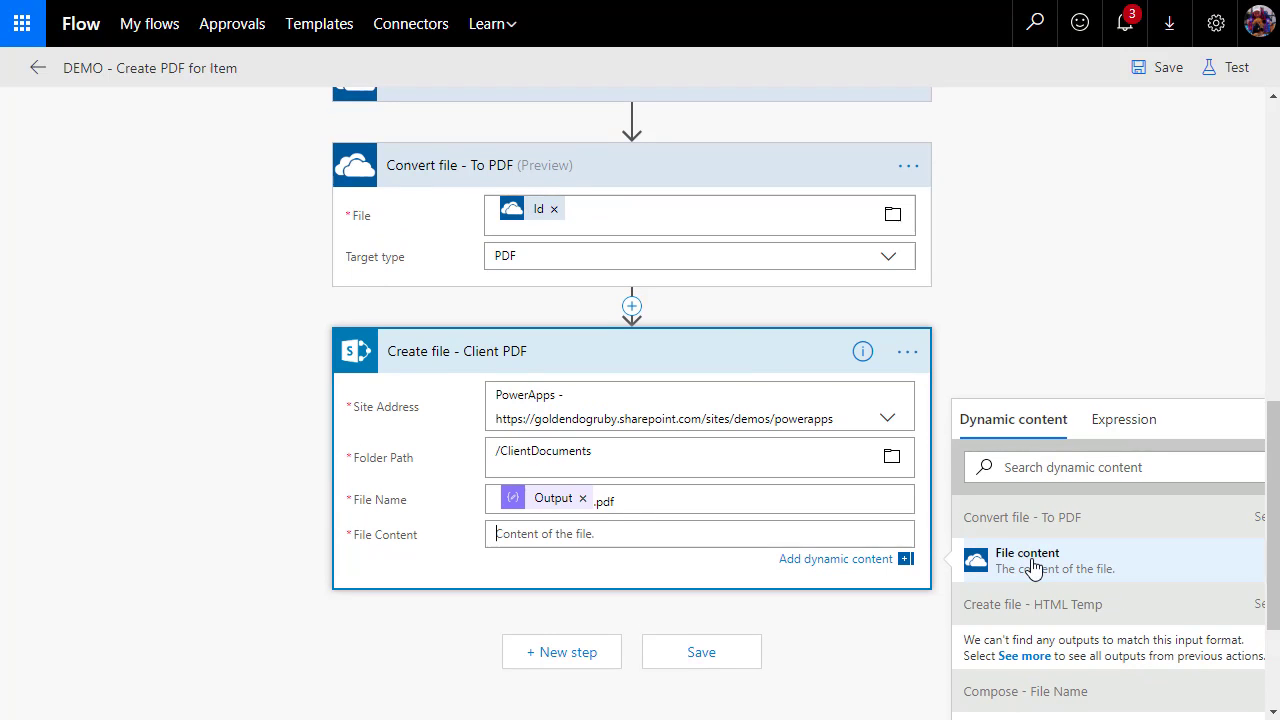
click(1030, 560)
click(701, 654)
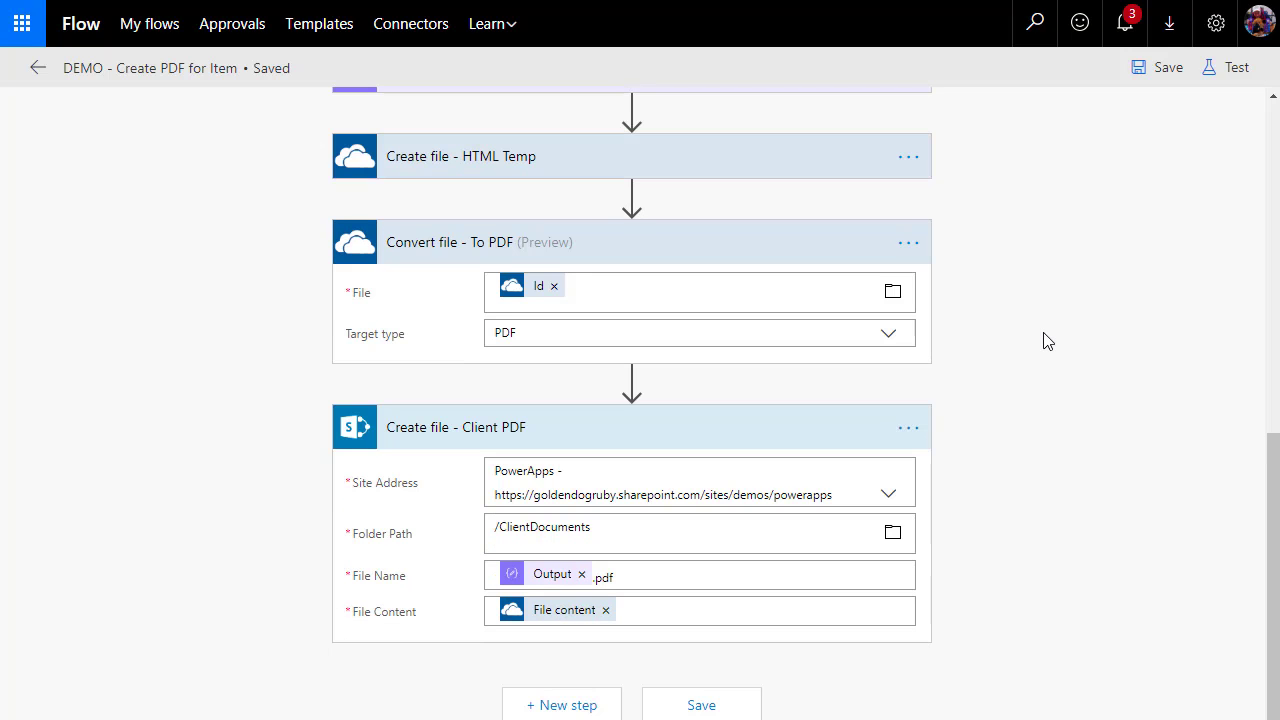
- Save and test the flow with data from the most recent successful run, and review the results of its actions
scroll(1052, 341, up, 7)
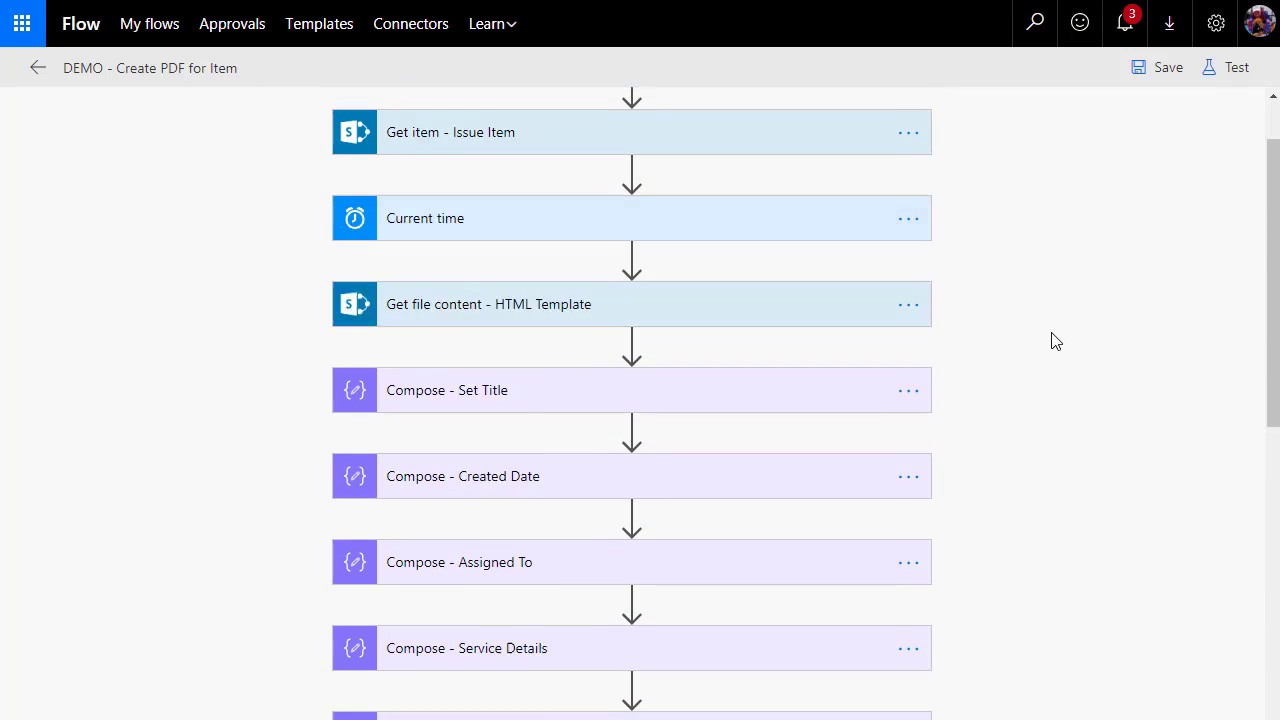
scroll(1052, 341, up, 1)
click(1221, 74)
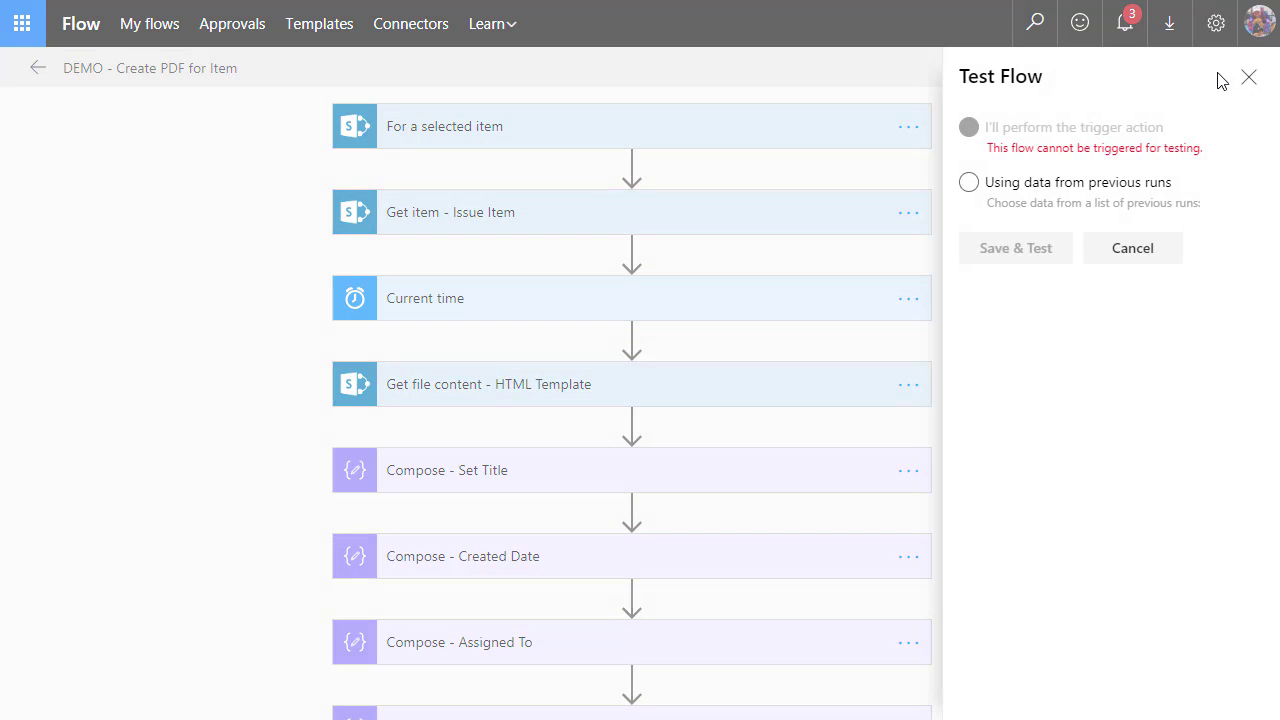
click(976, 186)
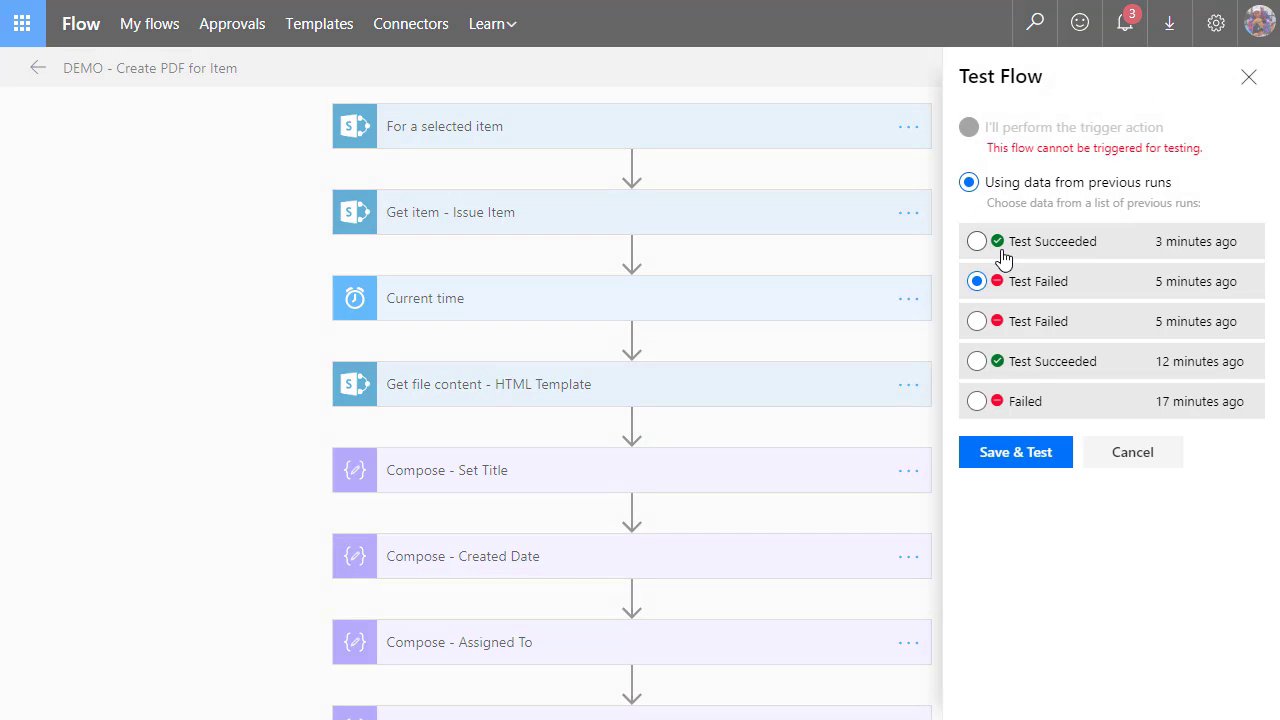
click(977, 243)
click(1003, 451)
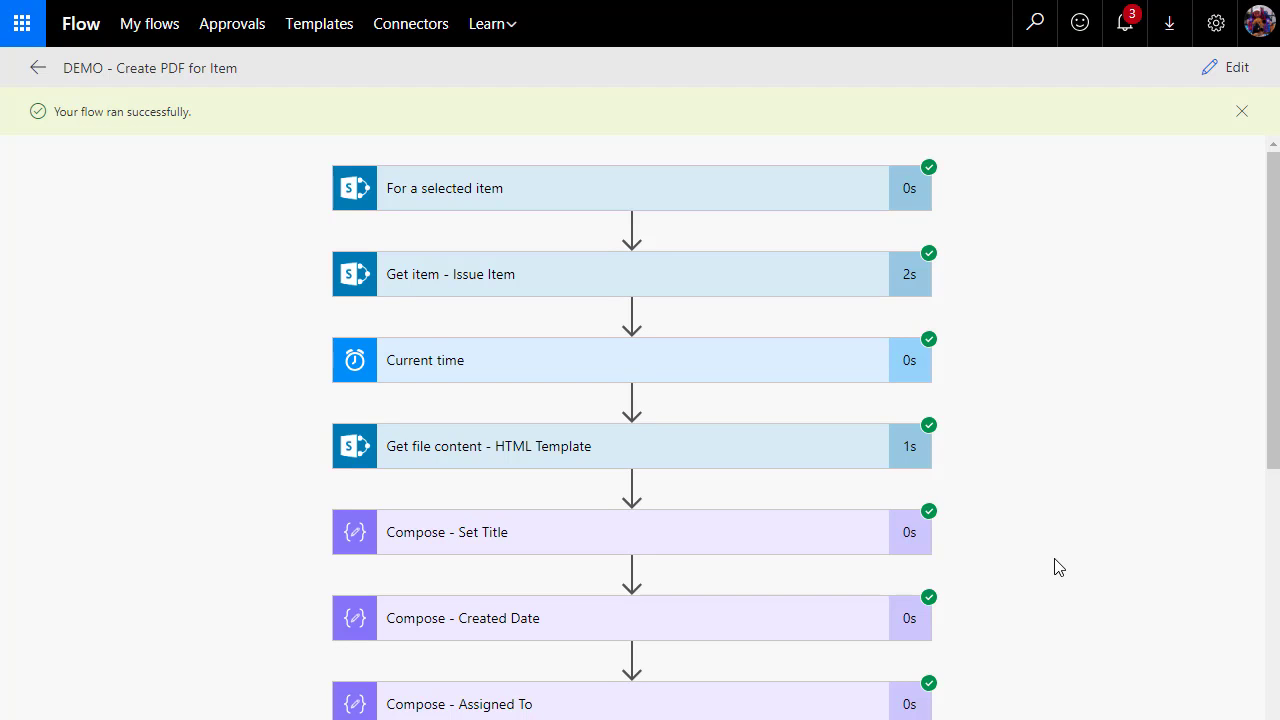
scroll(1088, 598, down, 5)
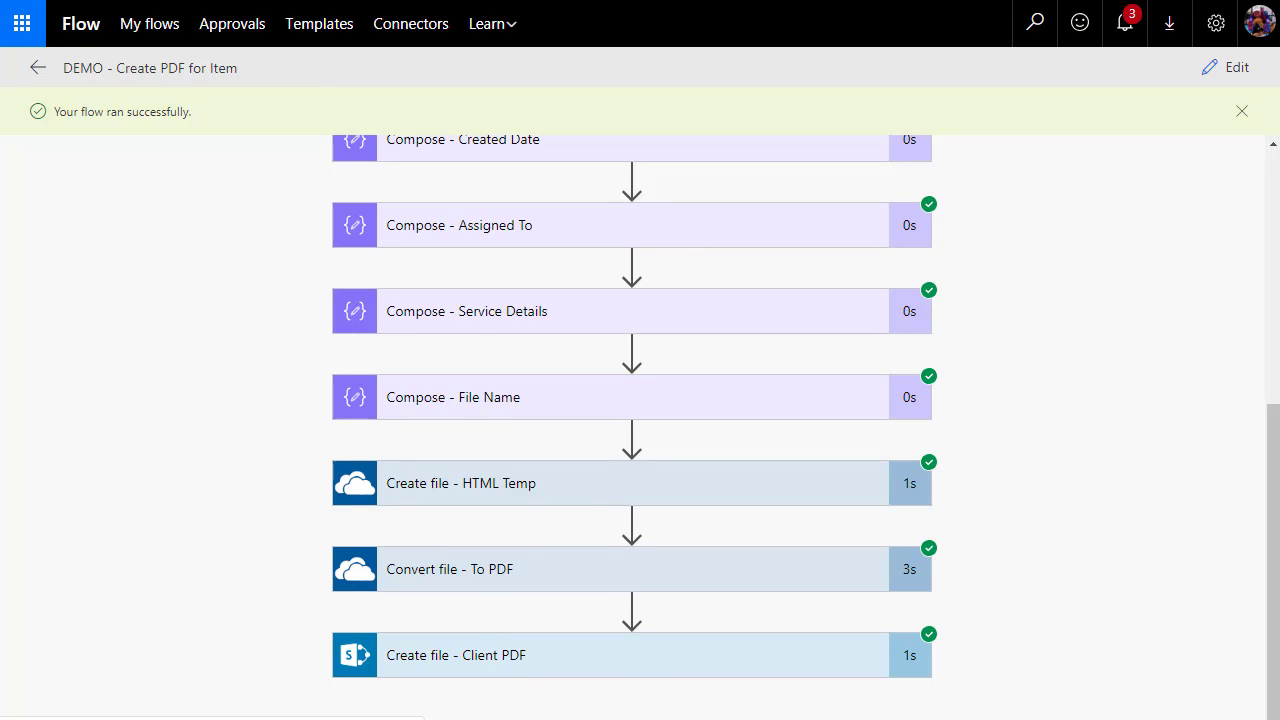
- Switch to the SharePoint PowerApps site, inspect the newest PDF in Client Documents and close its preview
click(234, 0)
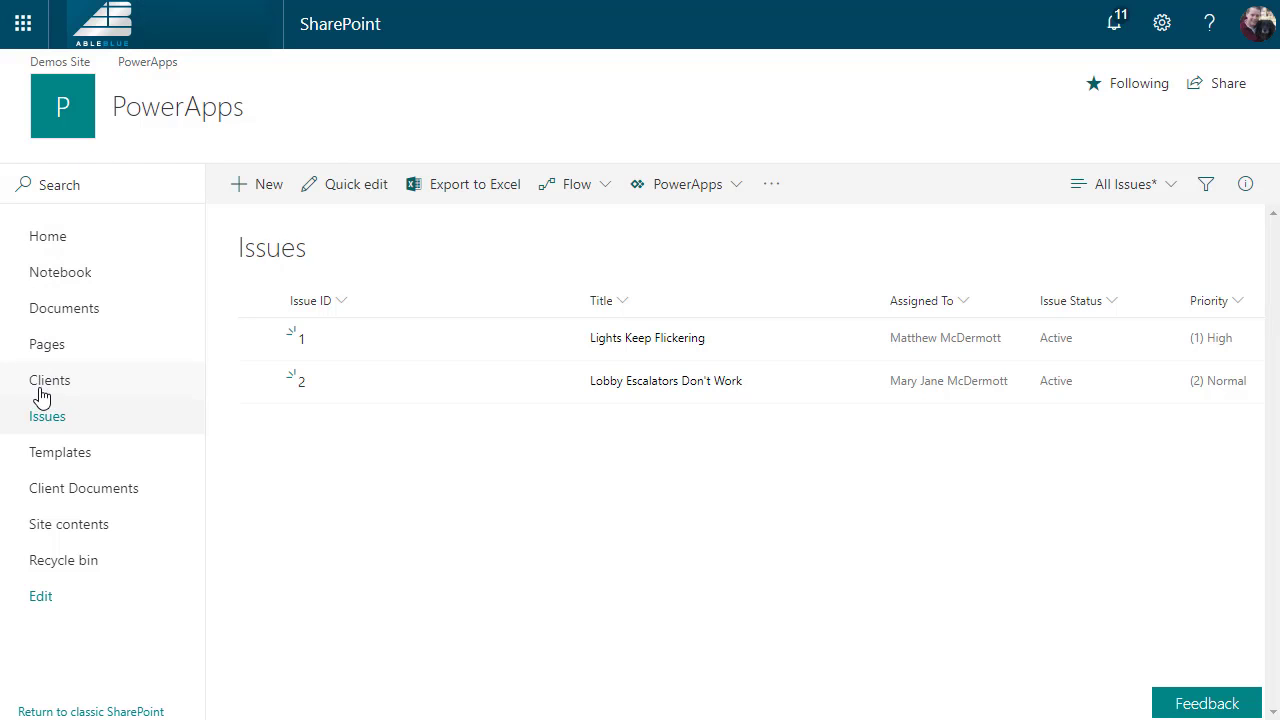
click(64, 494)
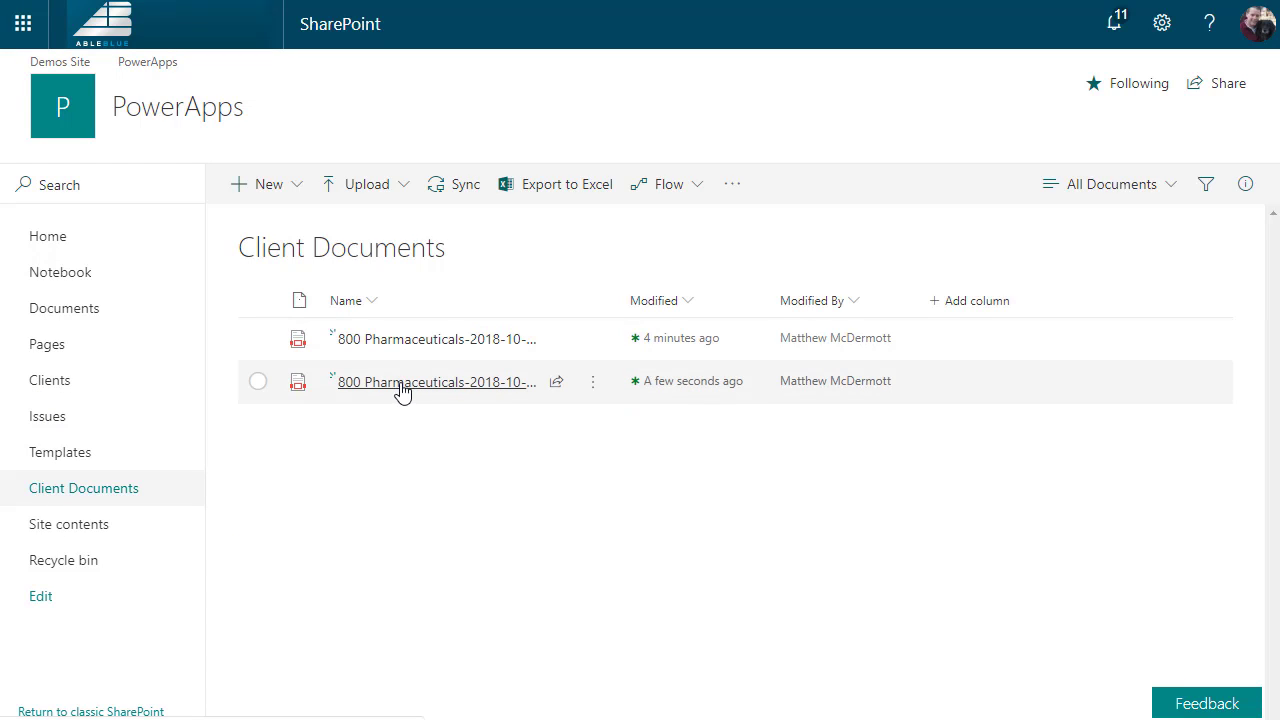
click(401, 384)
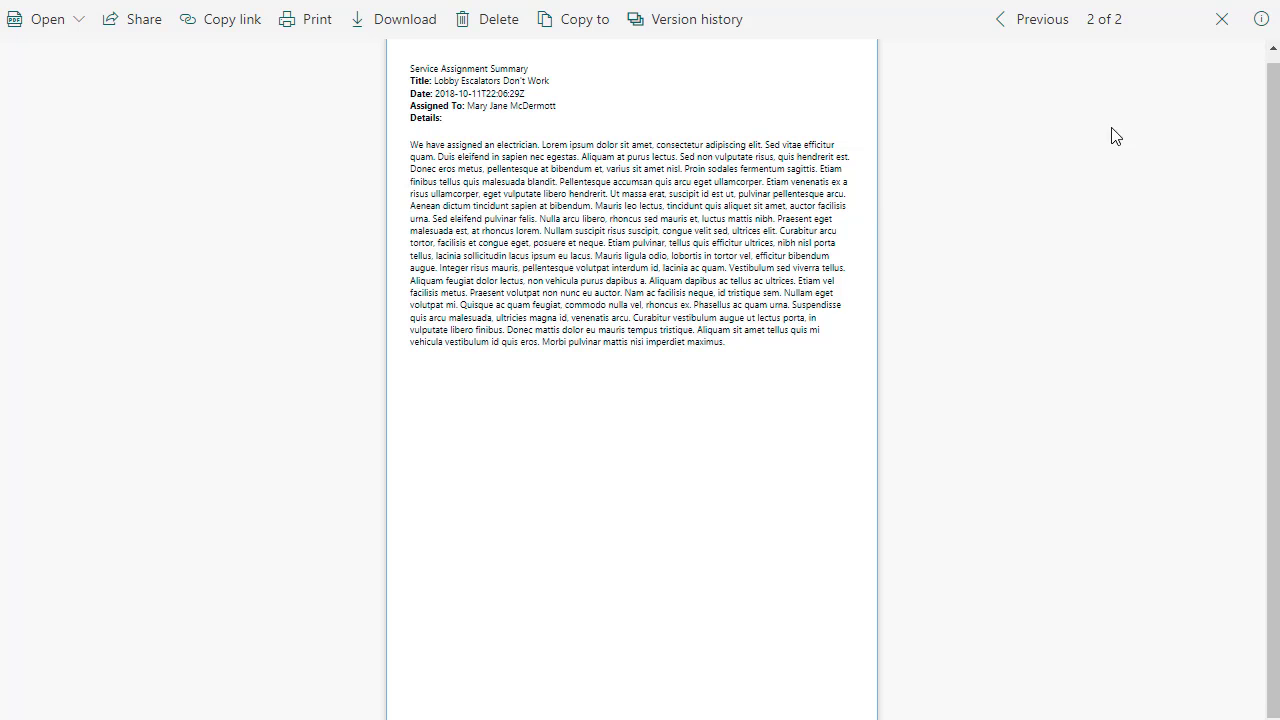
click(1221, 19)
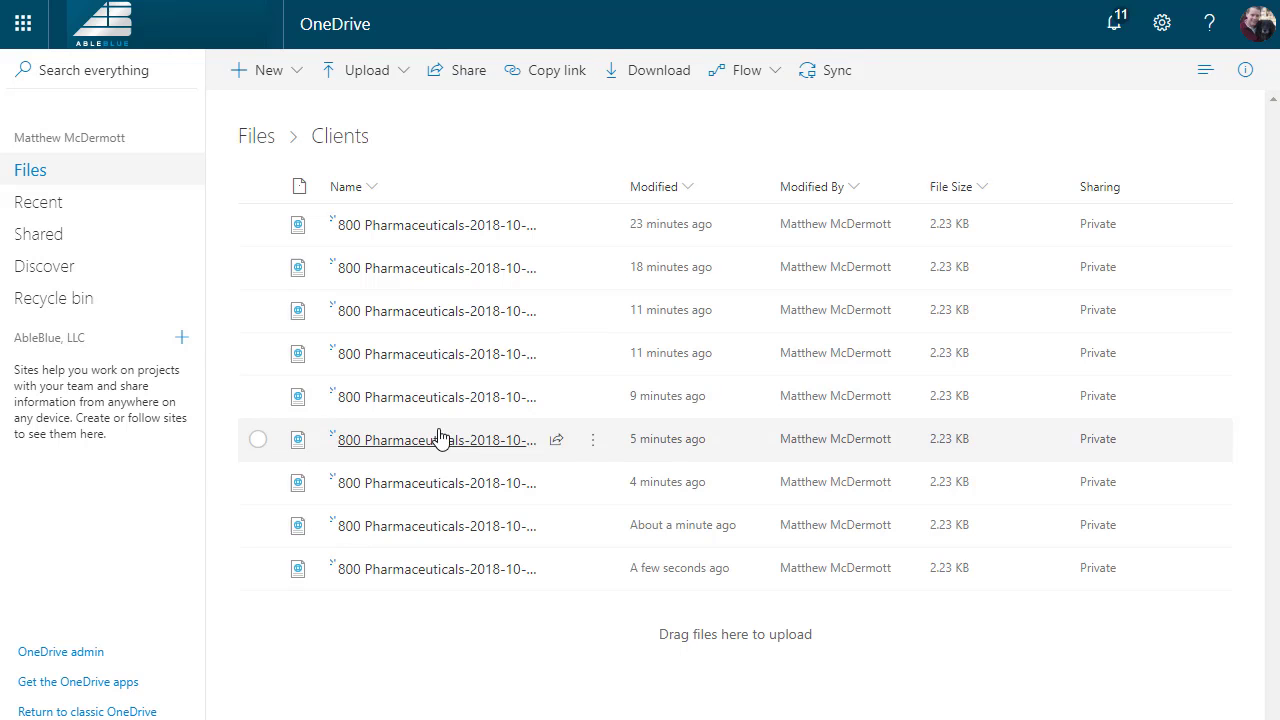
- Delete all the temporary HTML files from the Clients folder in OneDrive
click(258, 187)
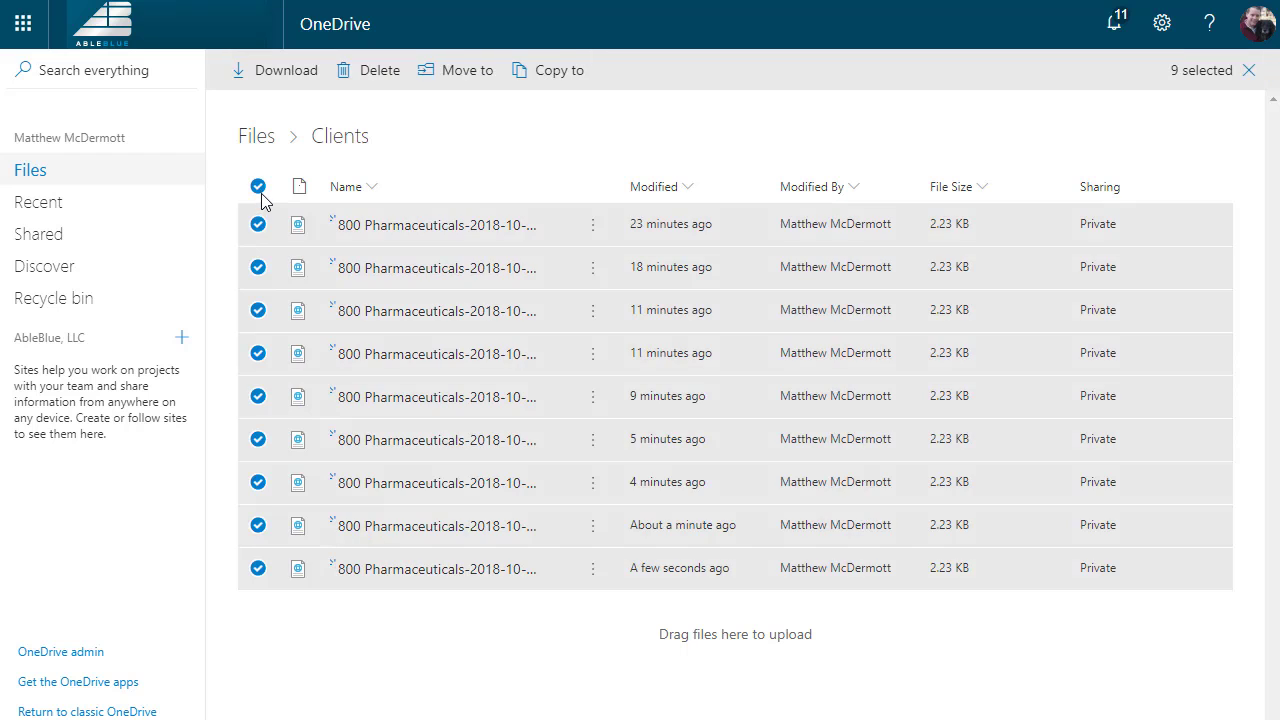
key(Delete)
click(612, 450)
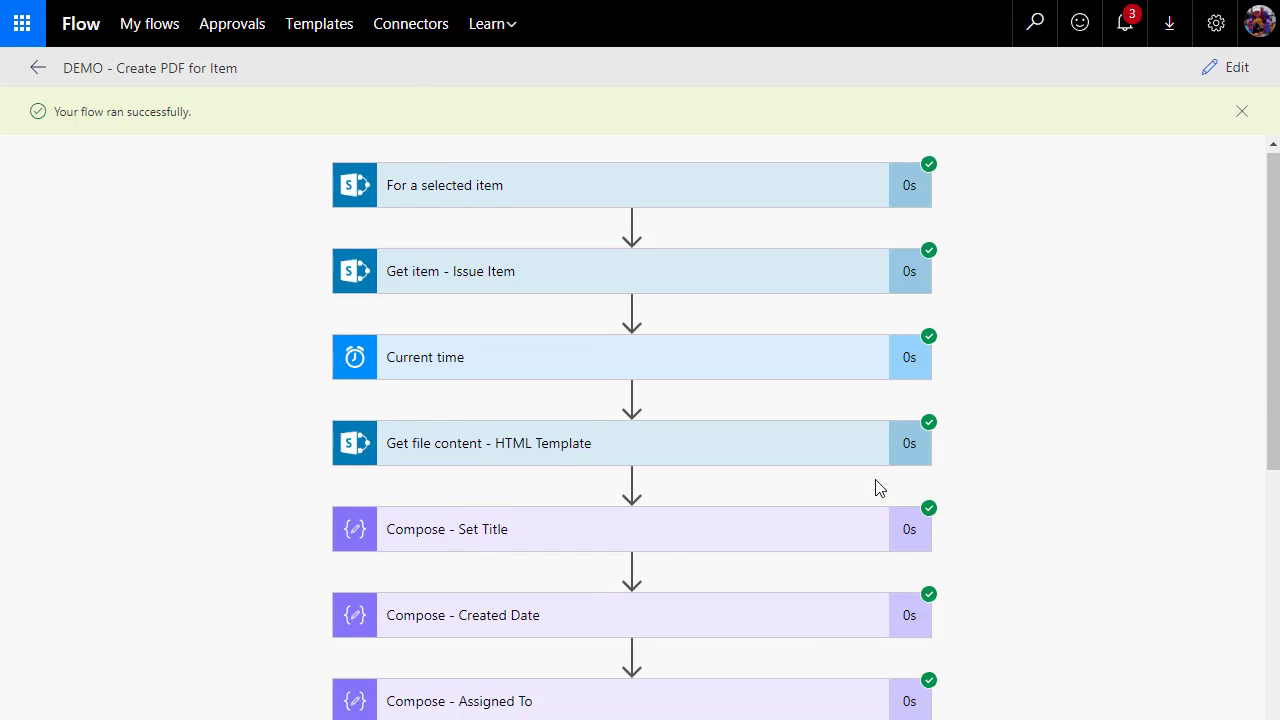
- Switch to Flow, edit DEMO - Create PDF for Item, and add a OneDrive for Business Delete file action after Create file - Client File
scroll(872, 520, down, 5)
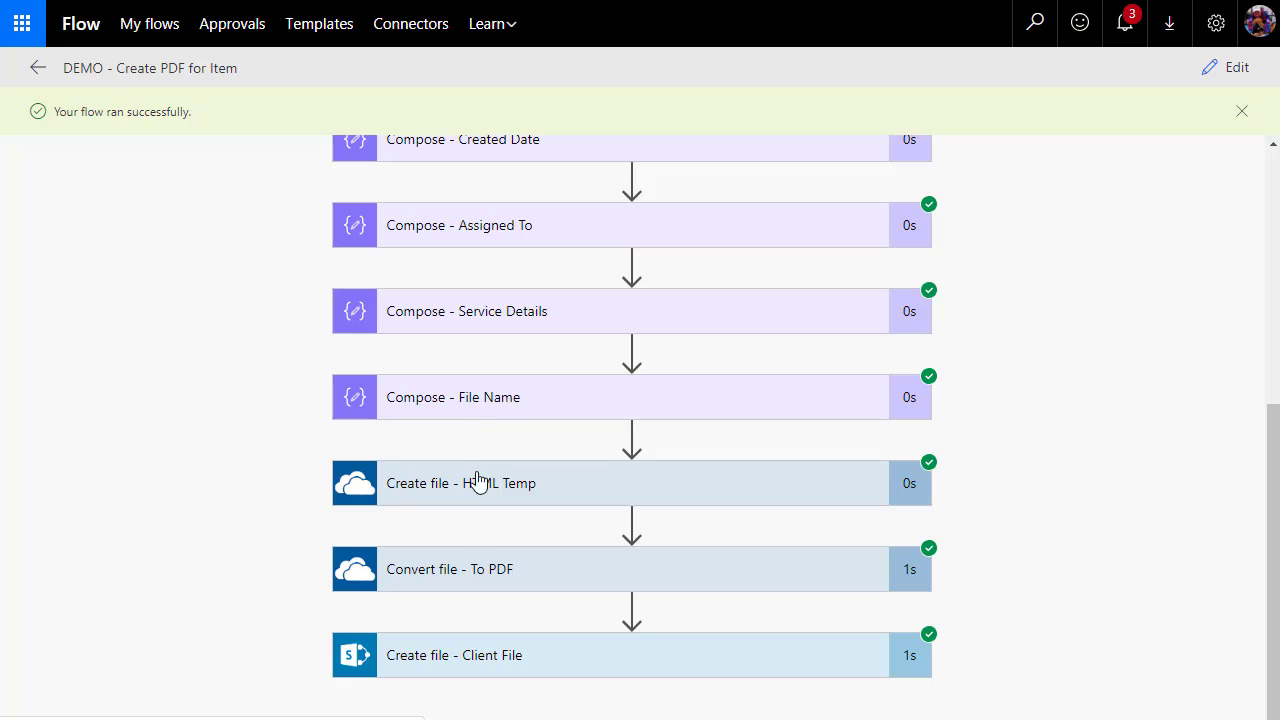
click(1214, 76)
scroll(1040, 480, down, 2)
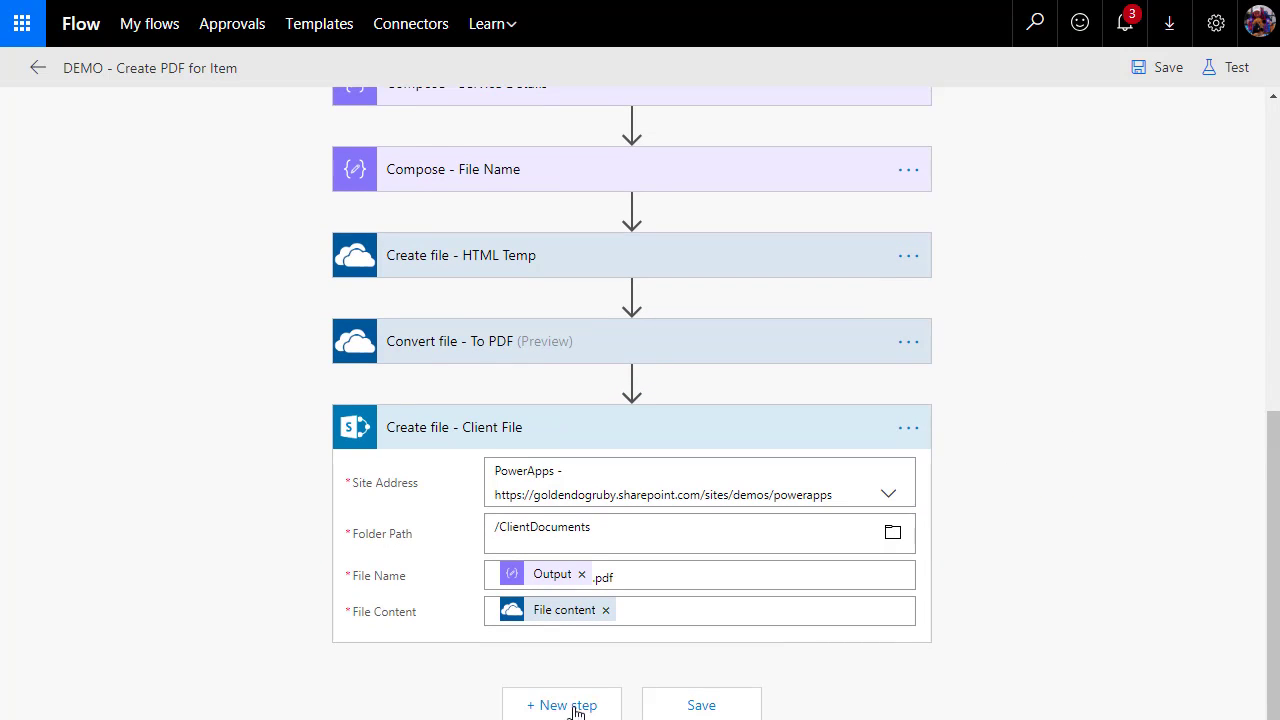
click(573, 707)
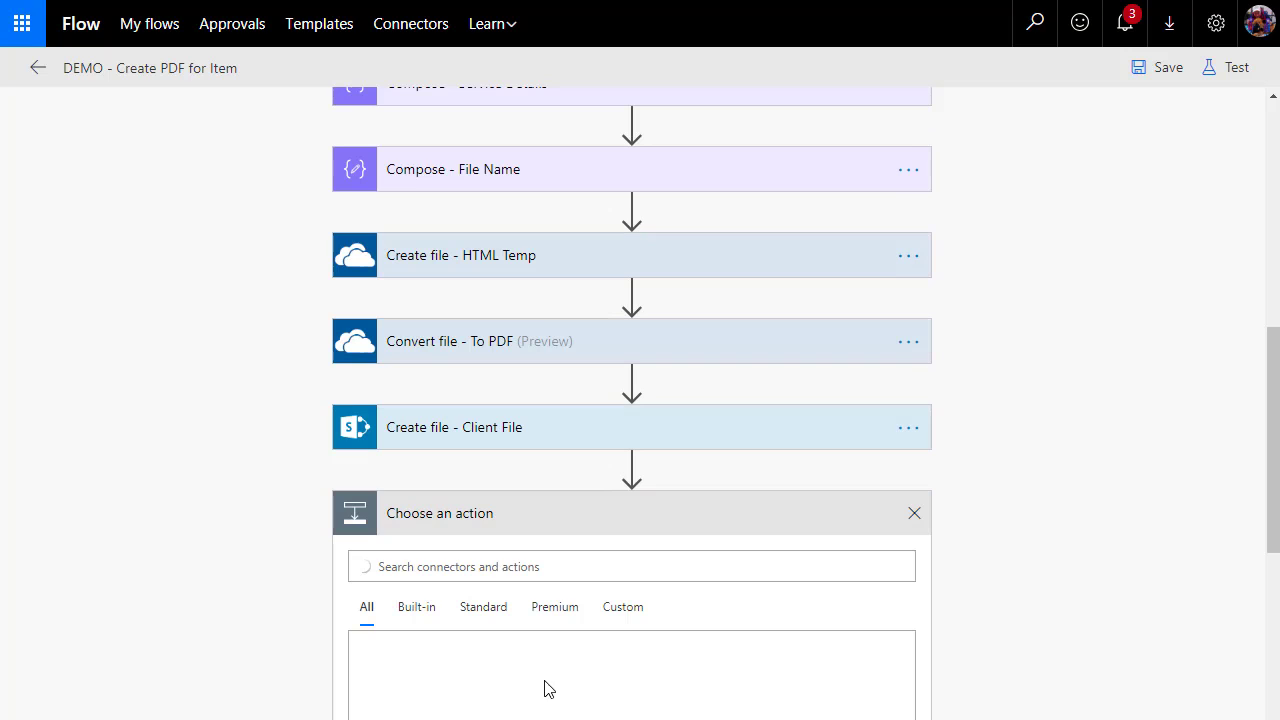
click(418, 567)
text(Delete)
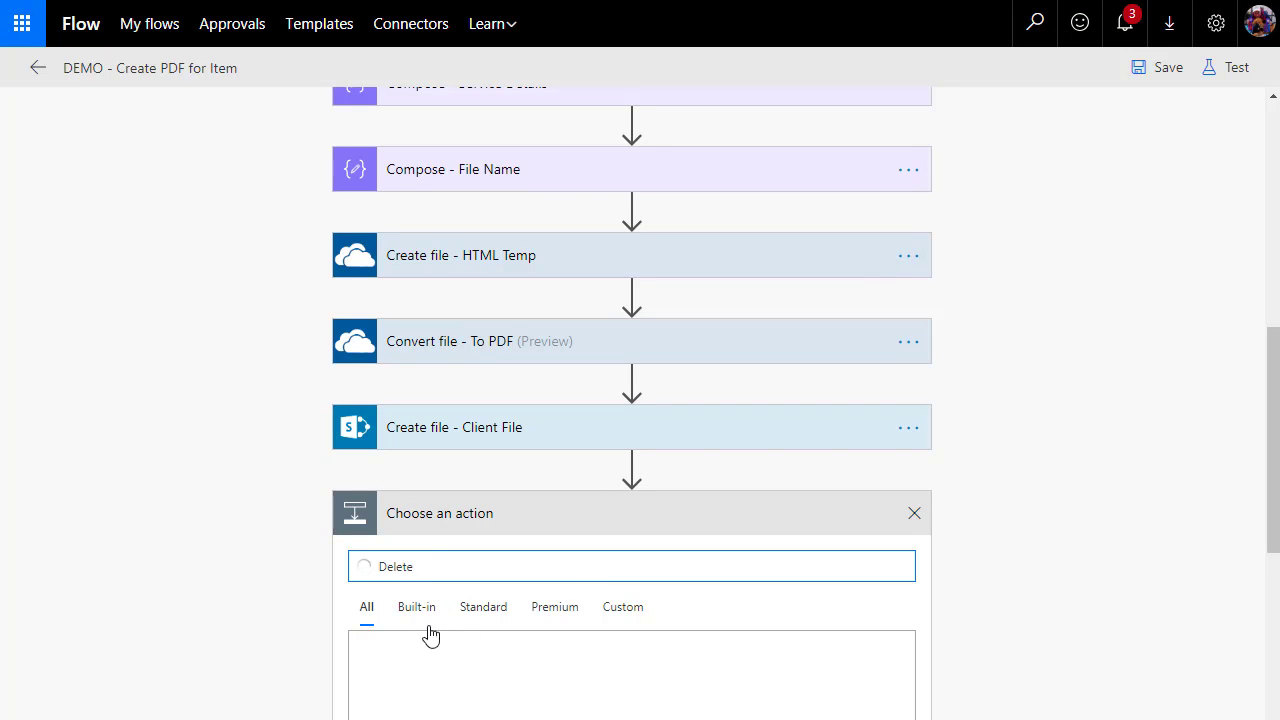
scroll(449, 654, down, 3)
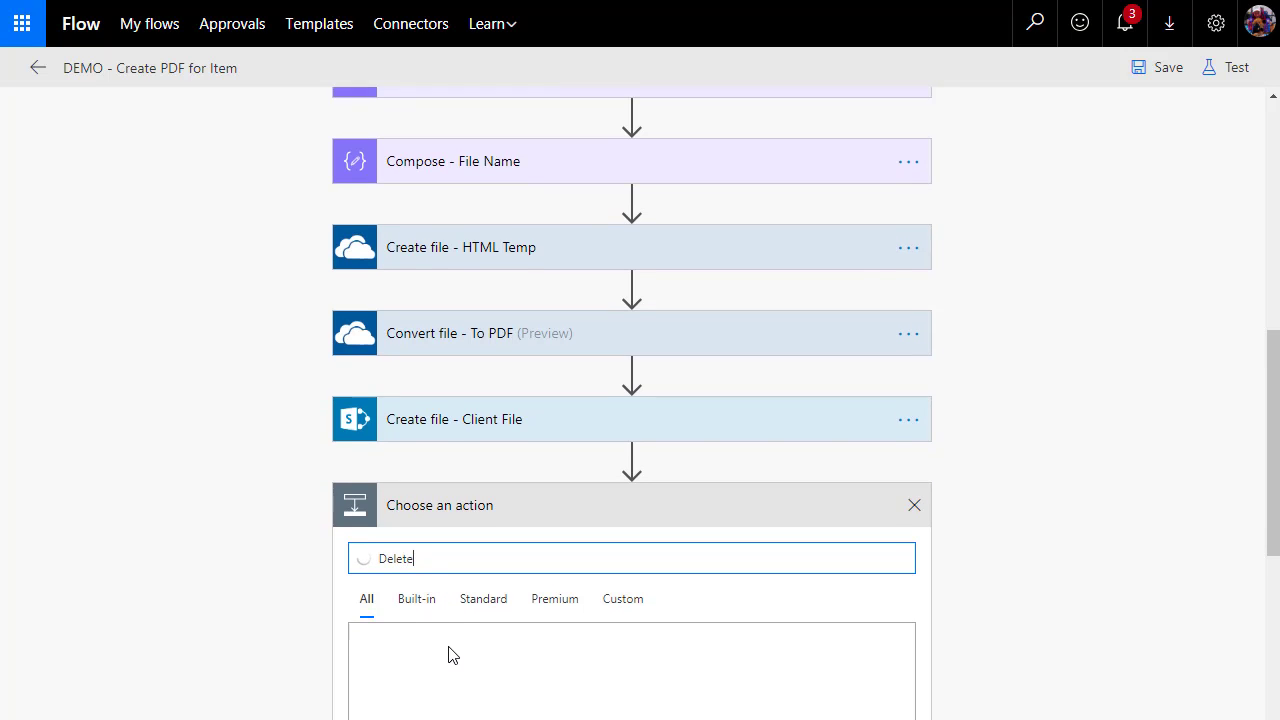
scroll(313, 517, down, 2)
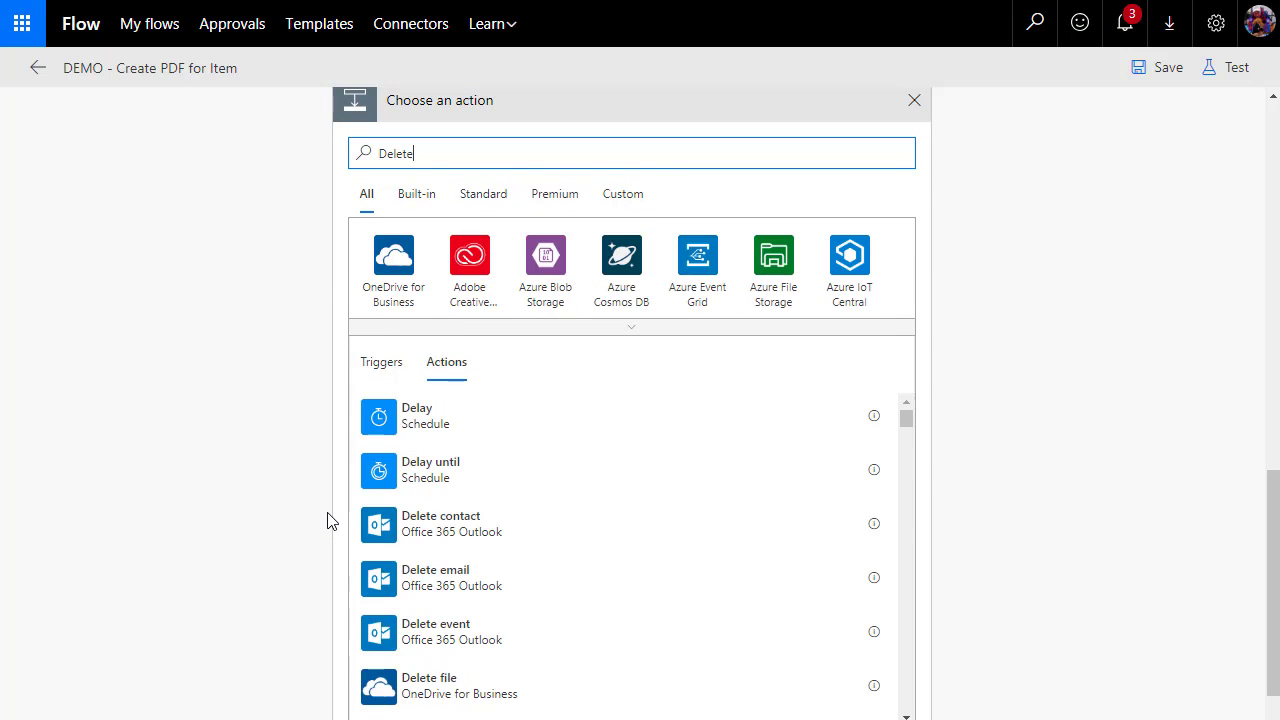
scroll(550, 662, down, 1)
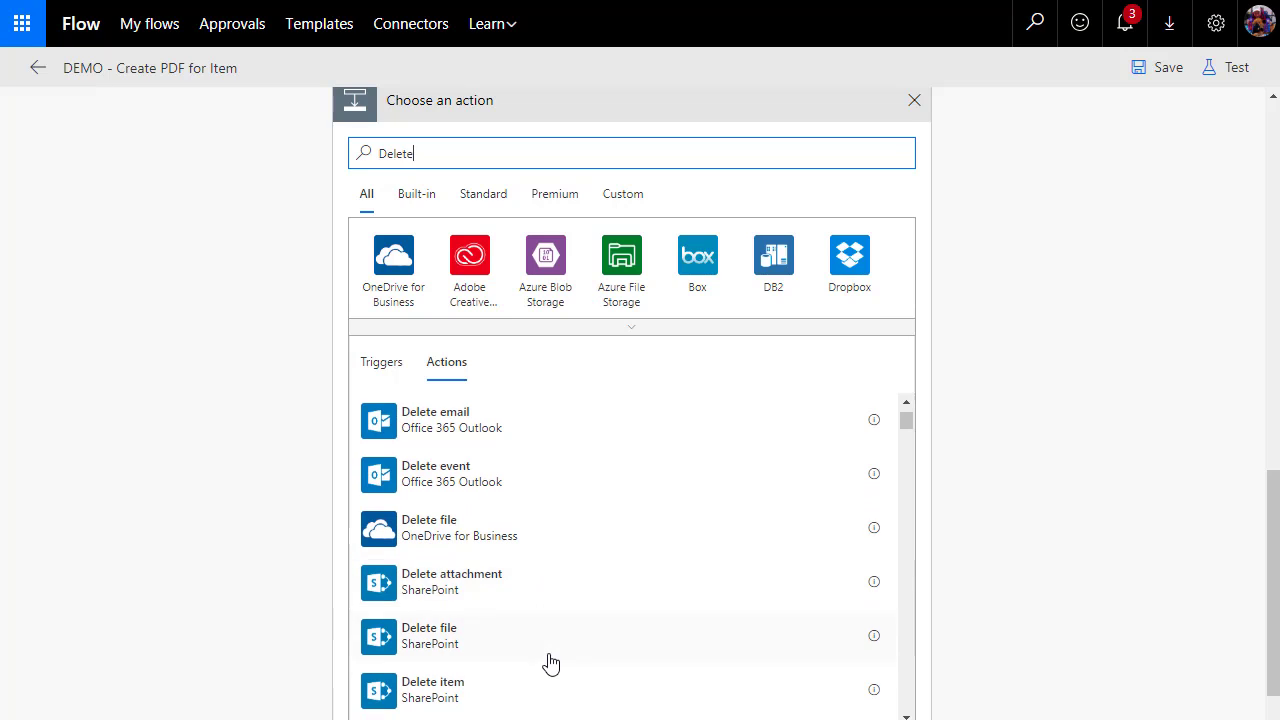
click(431, 540)
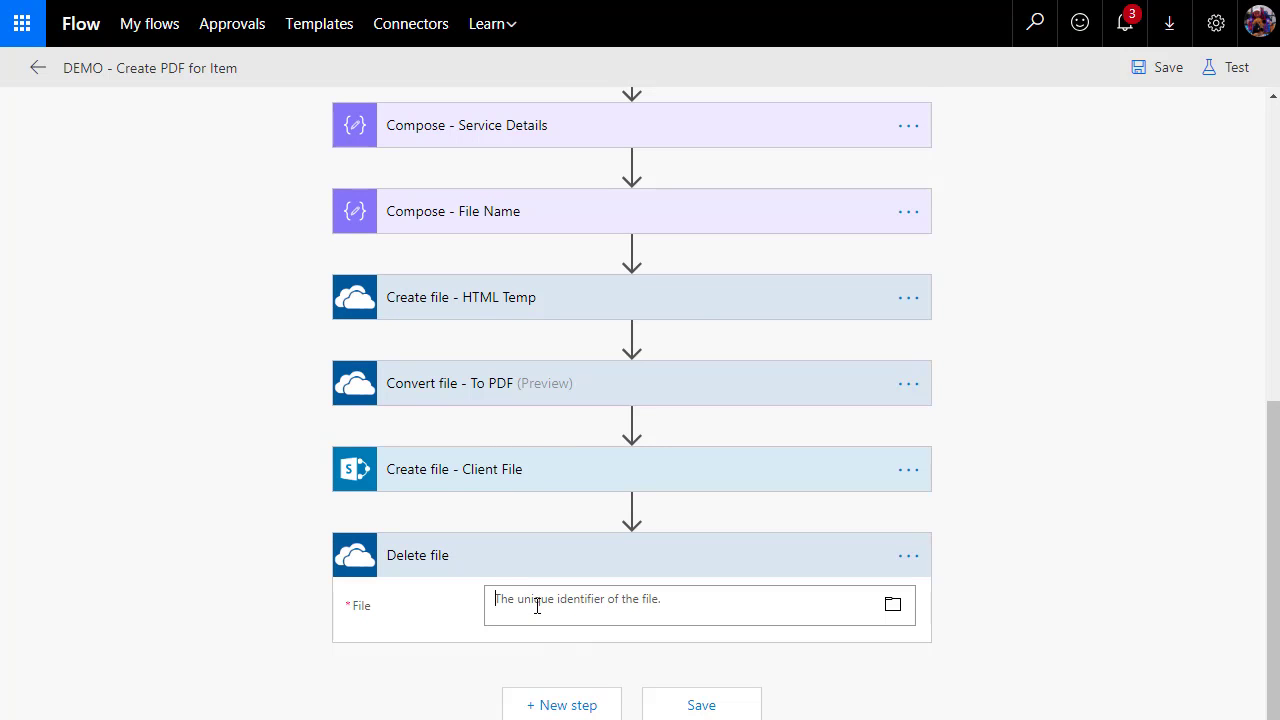
- Set the Delete file action's file to the Id output of Create file - HTML Temp and save the flow
click(537, 605)
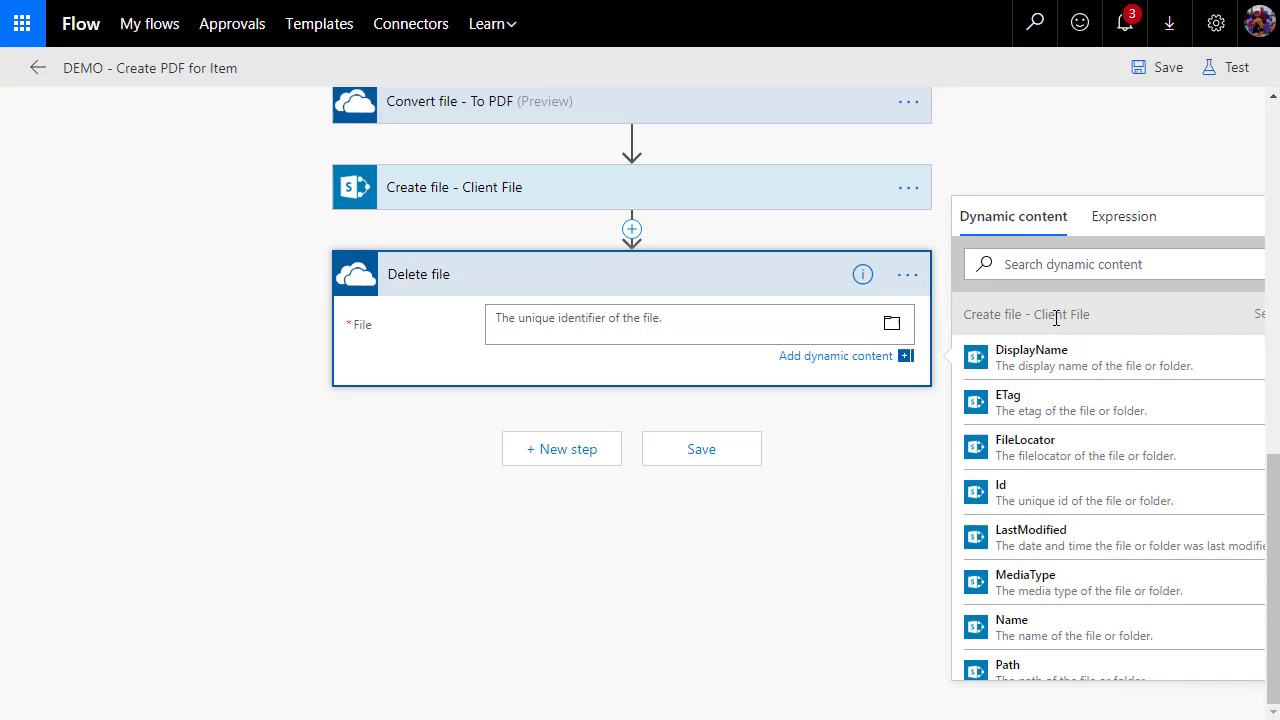
scroll(1062, 423, down, 6)
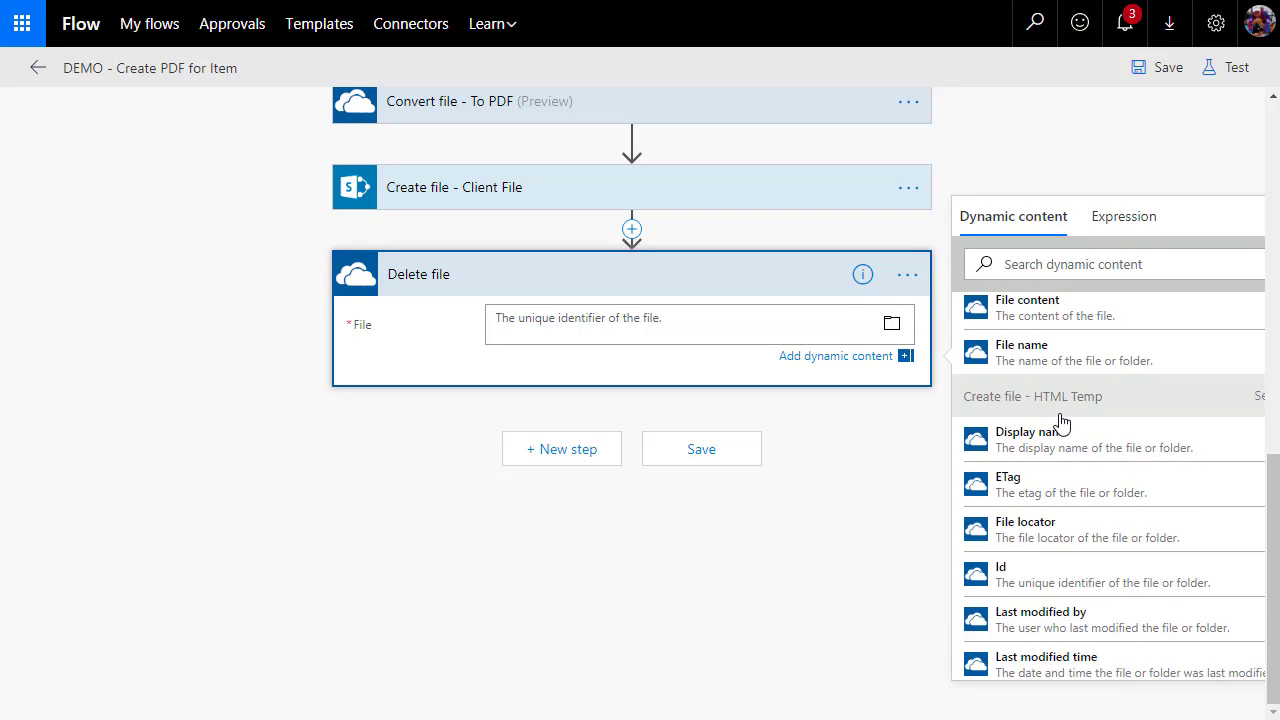
click(998, 578)
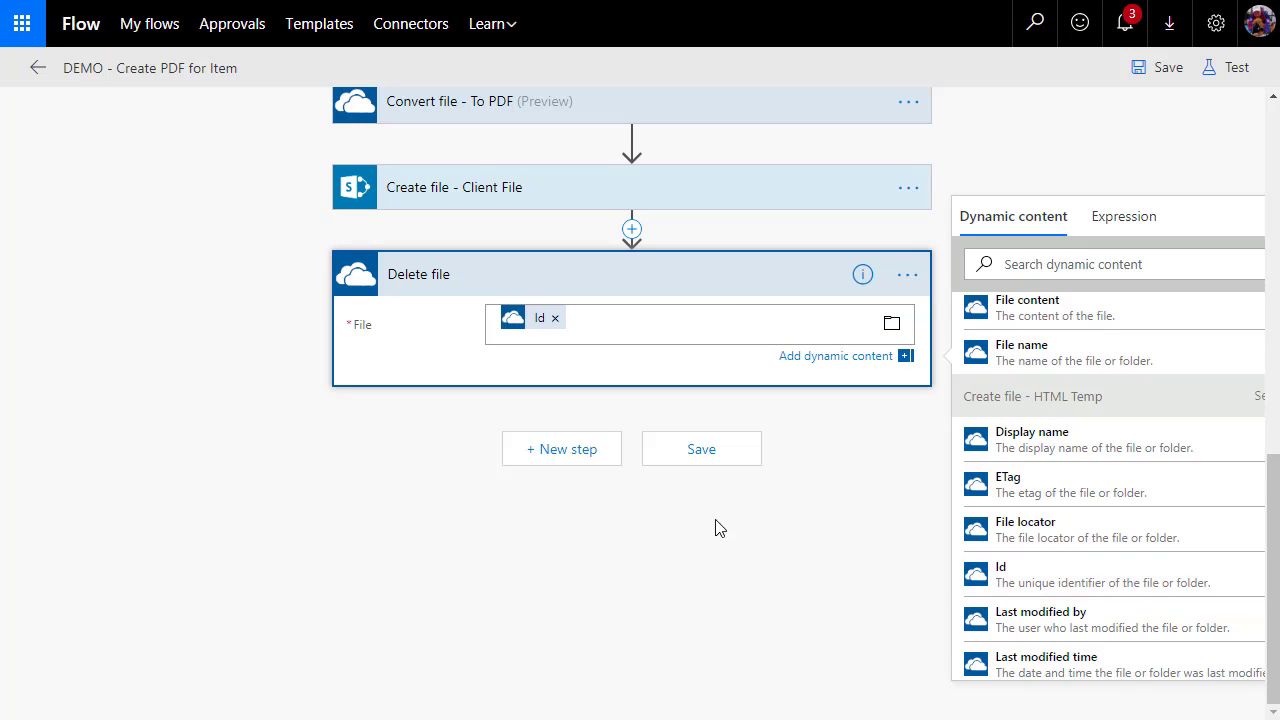
click(698, 466)
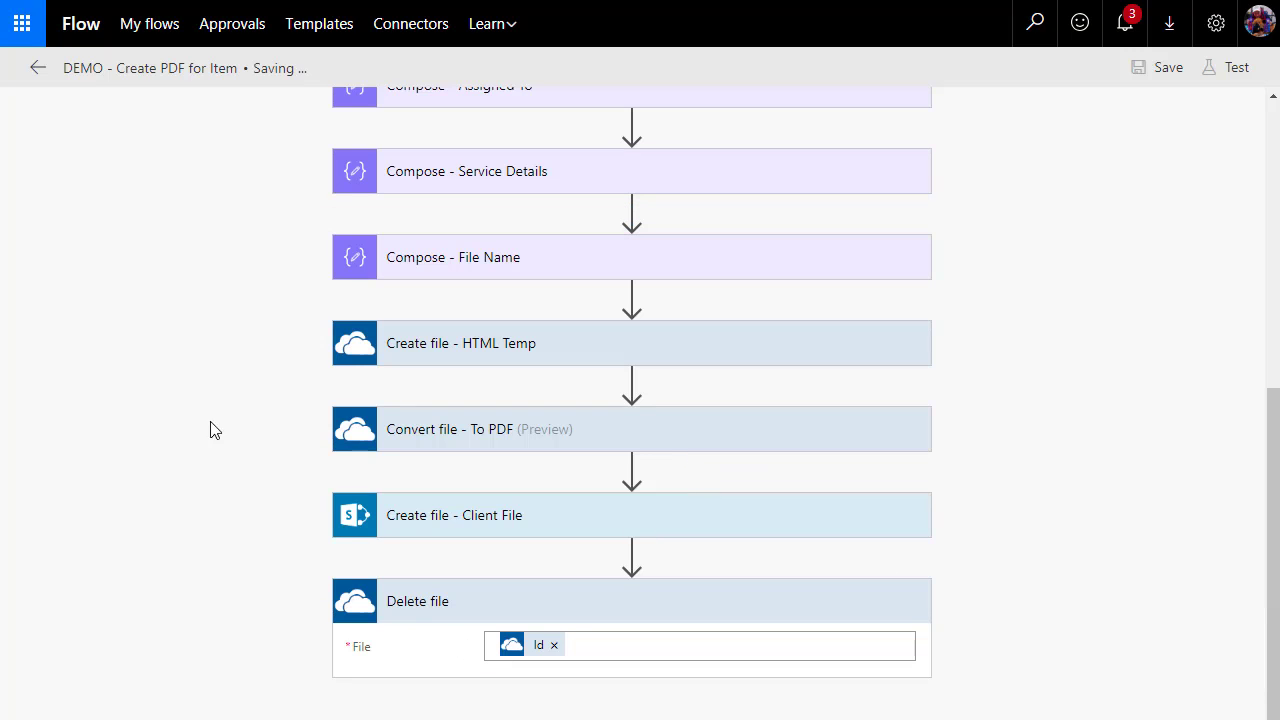
scroll(178, 340, up, 4)
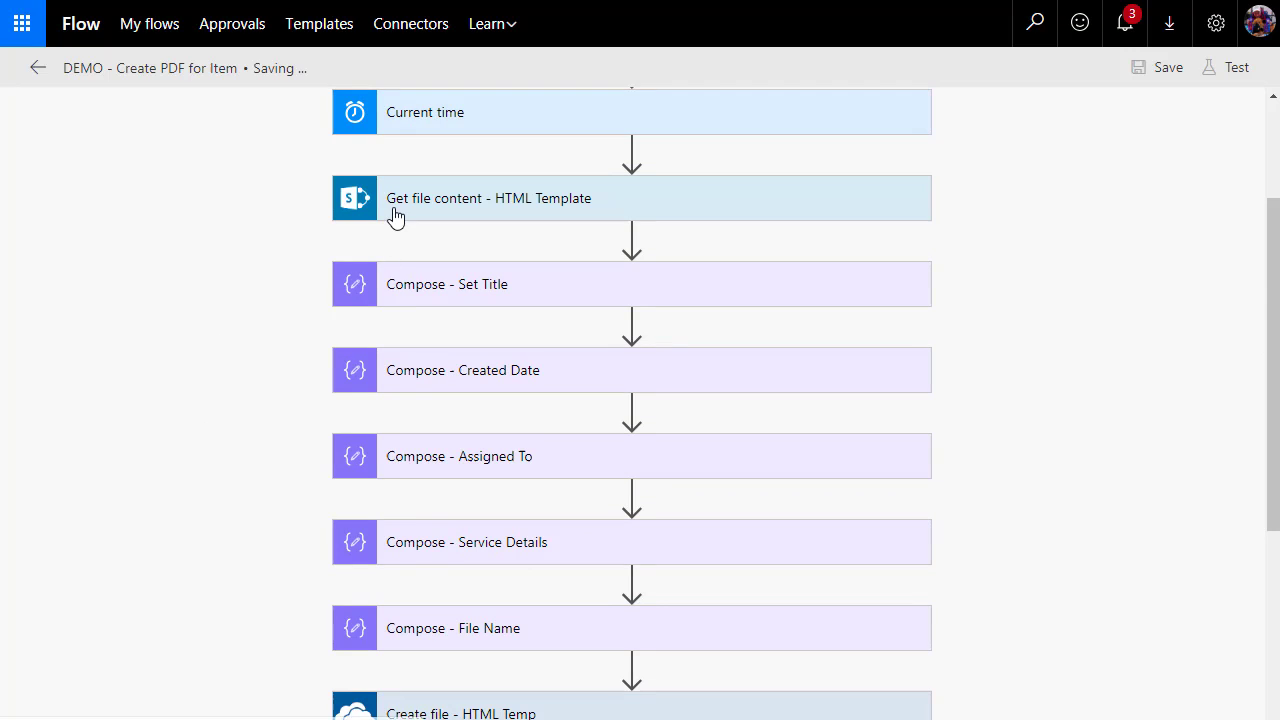
scroll(210, 326, down, 5)
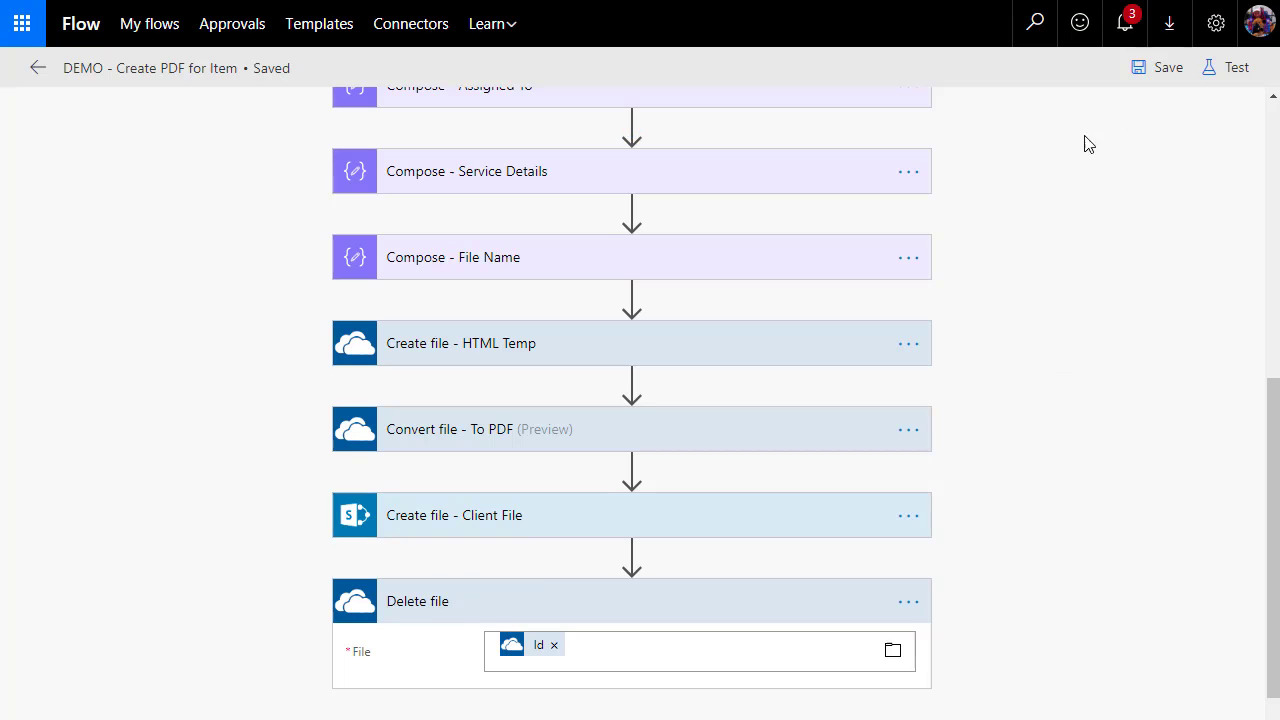
scroll(132, 307, up, 2)
scroll(132, 307, up, 3)
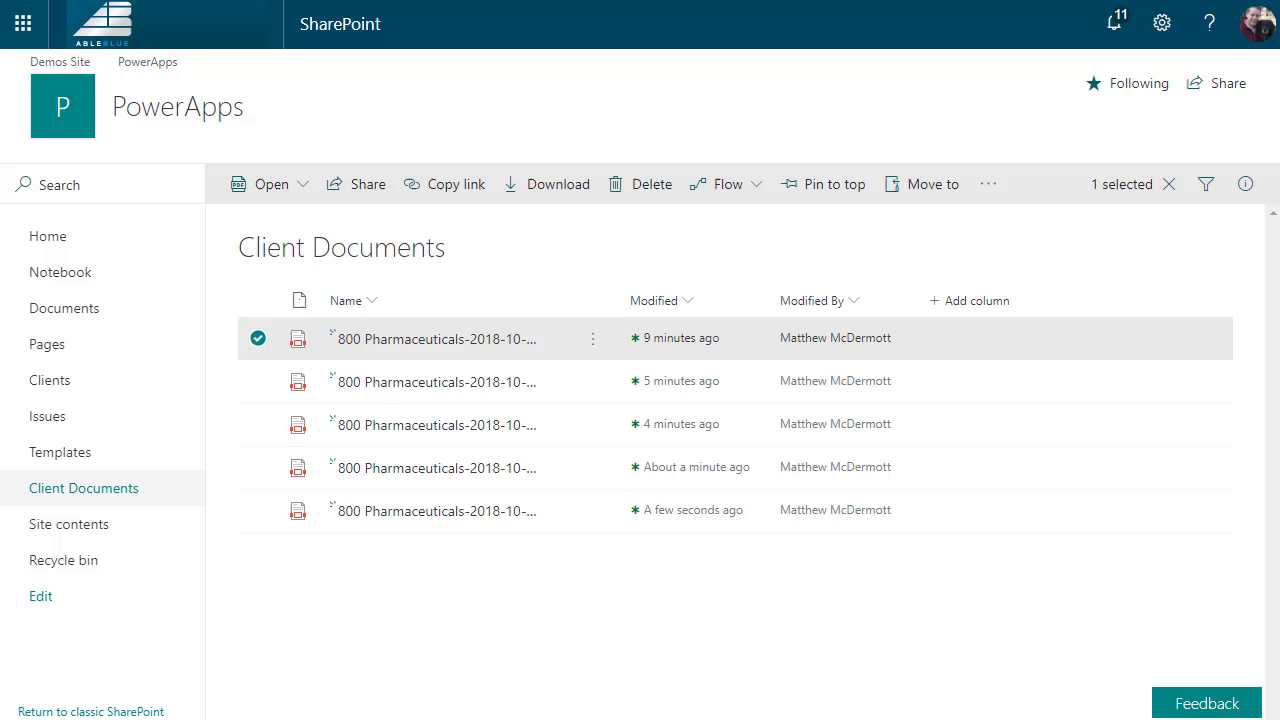
- Delete all PDFs from the SharePoint Client Documents library and check the contents of the OneDrive Clients folder
click(258, 301)
key(Delete)
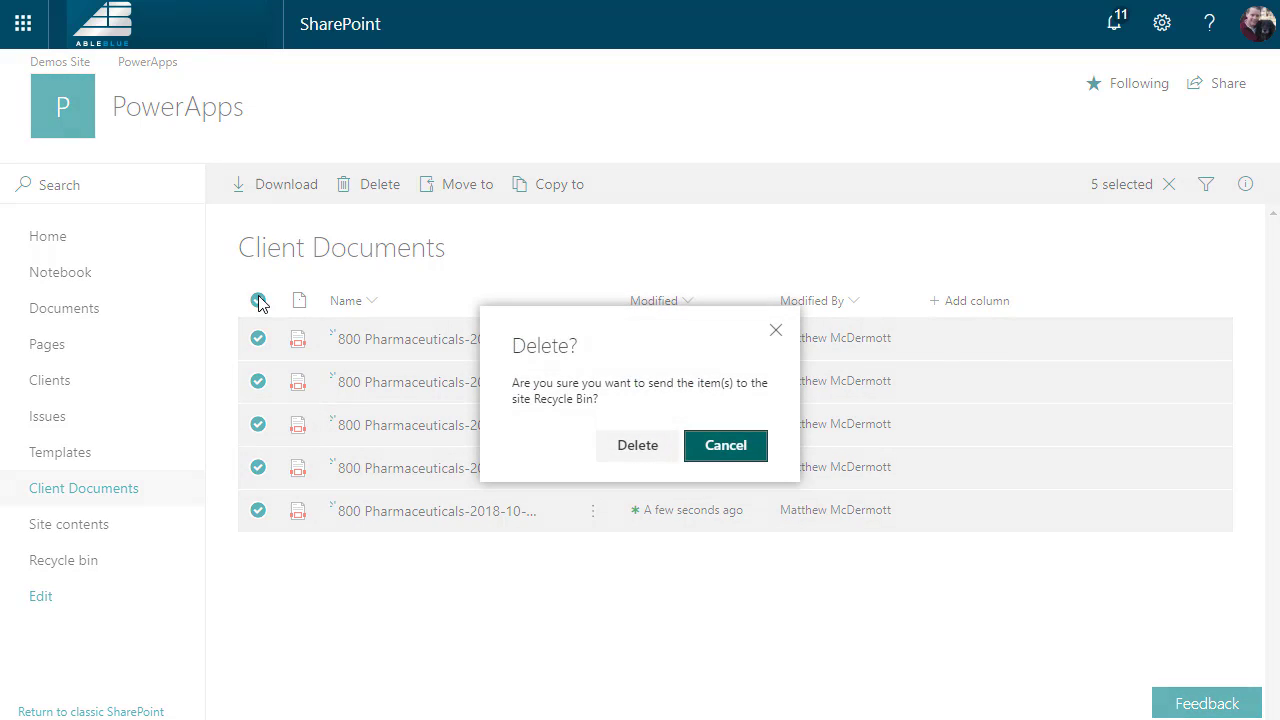
click(650, 447)
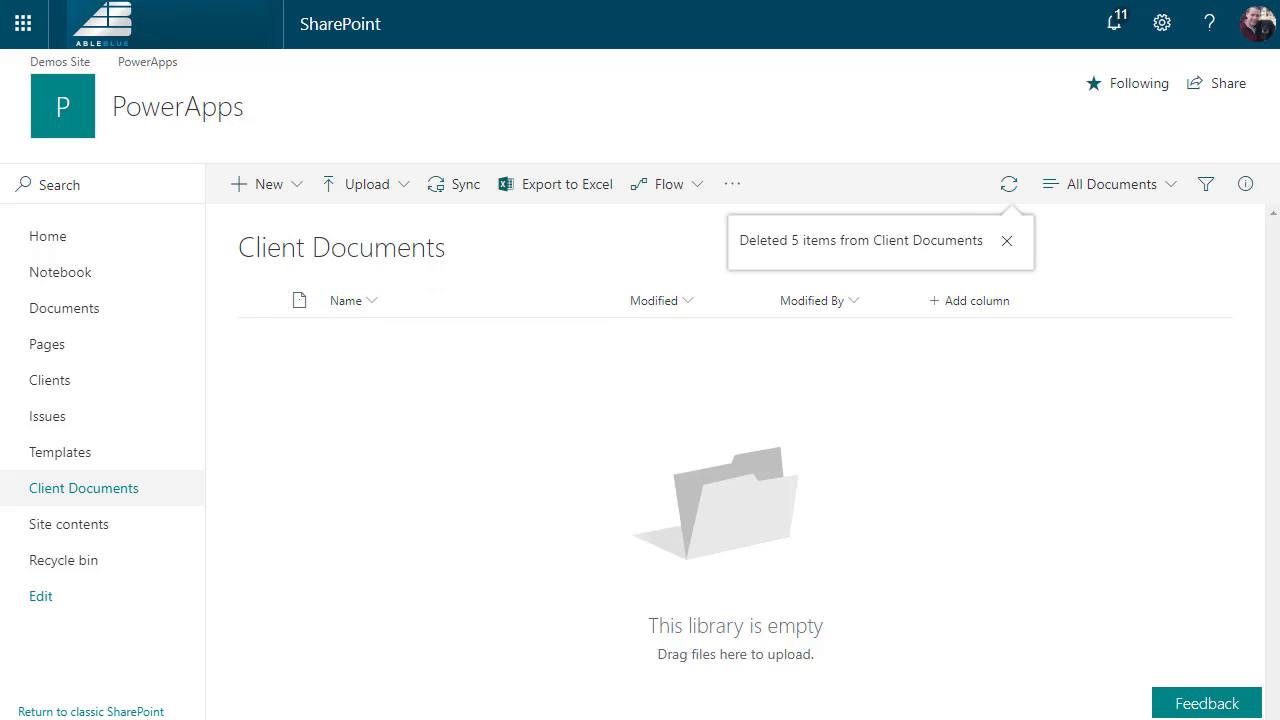
key(ctrl+Tab)
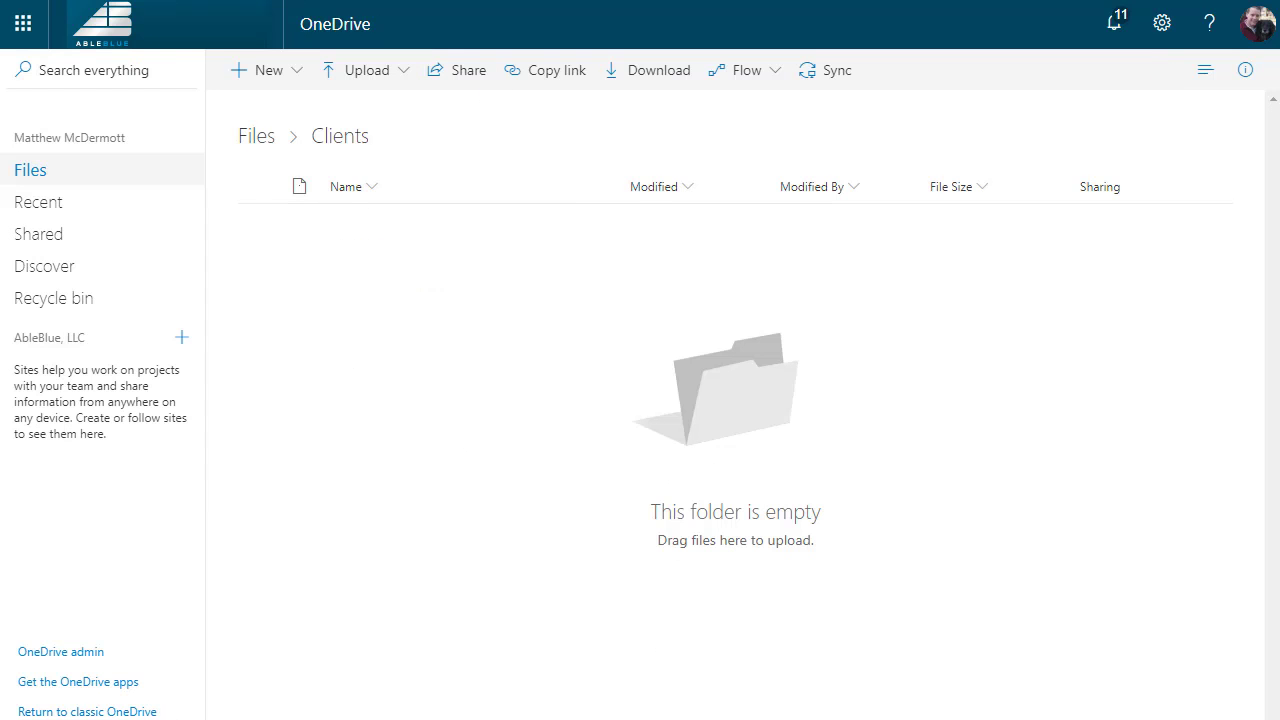
key(ctrl+shift+Tab)
- Run the DEMO - Create PDF for Item flow on the "Lobby Escalators Don't Work" item in the Issues list
click(45, 418)
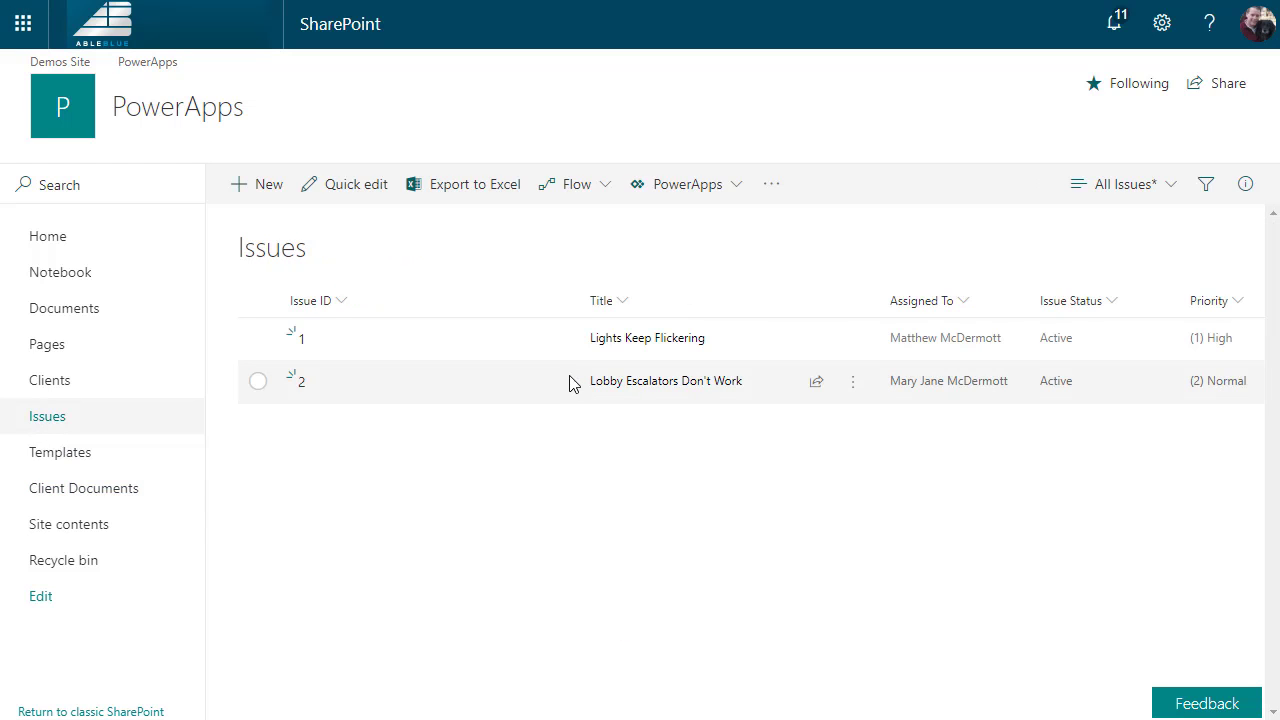
click(852, 383)
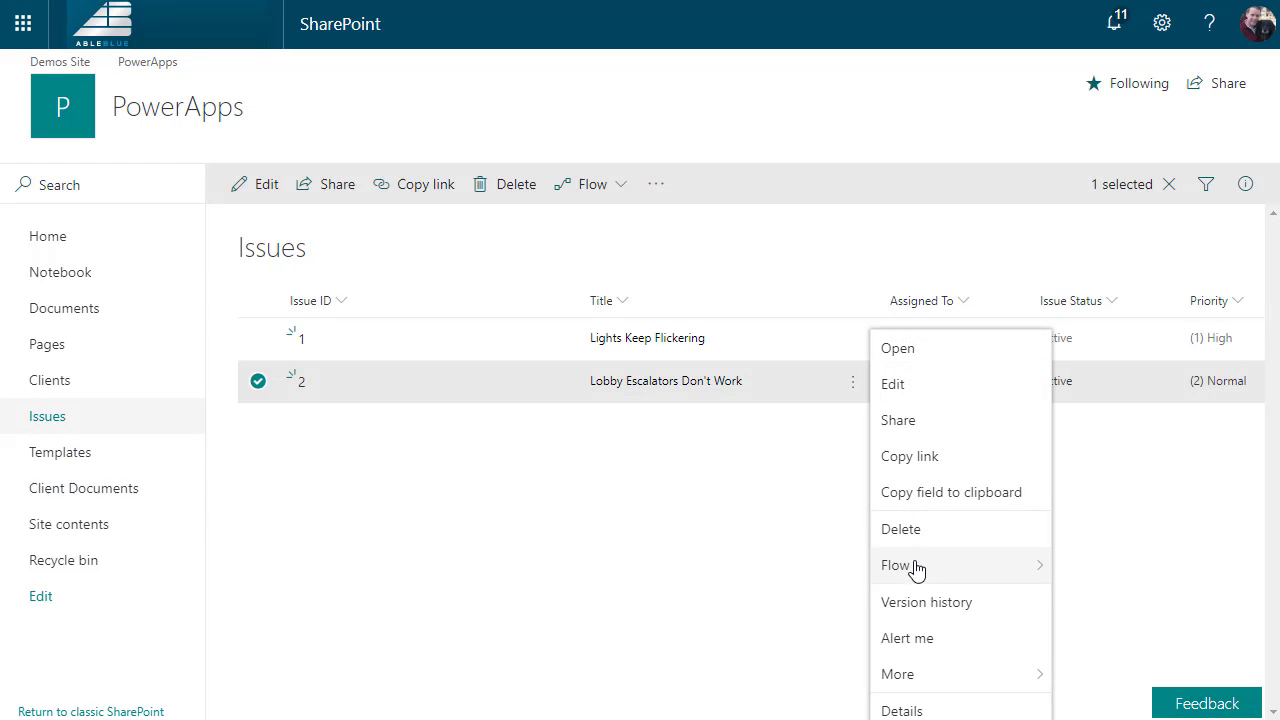
mouse_move(917, 568)
click(1071, 566)
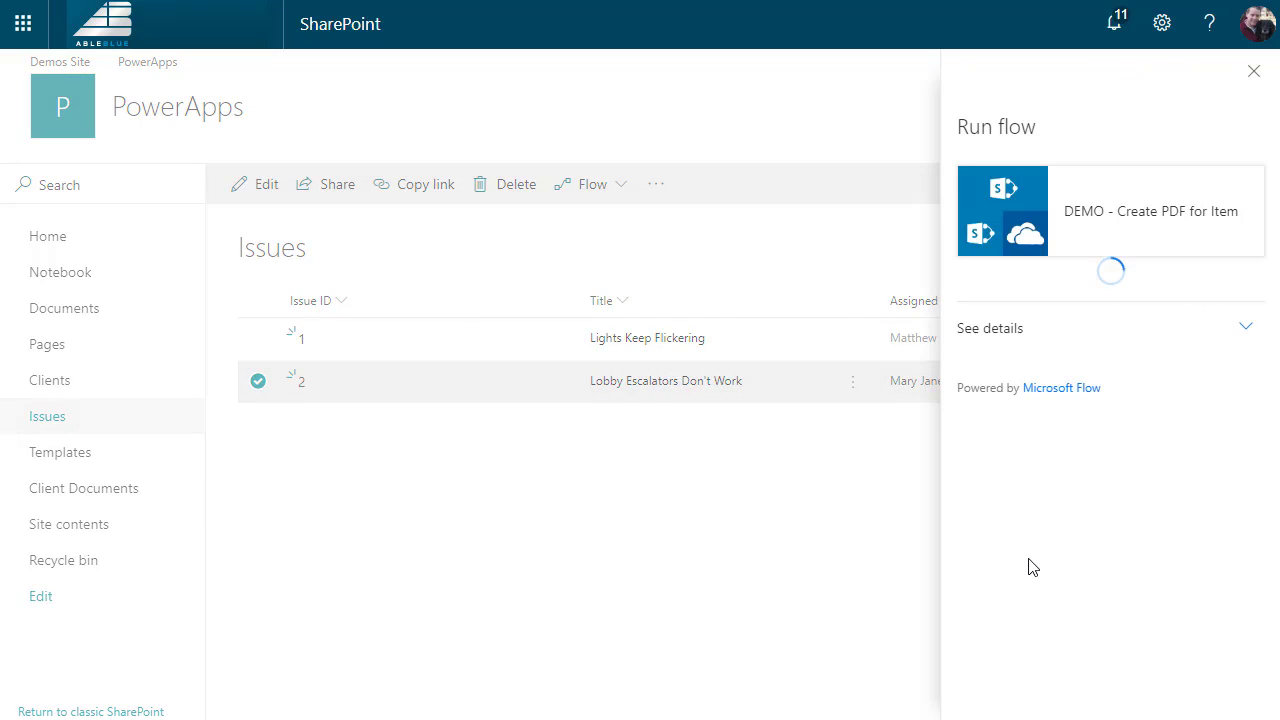
click(1046, 297)
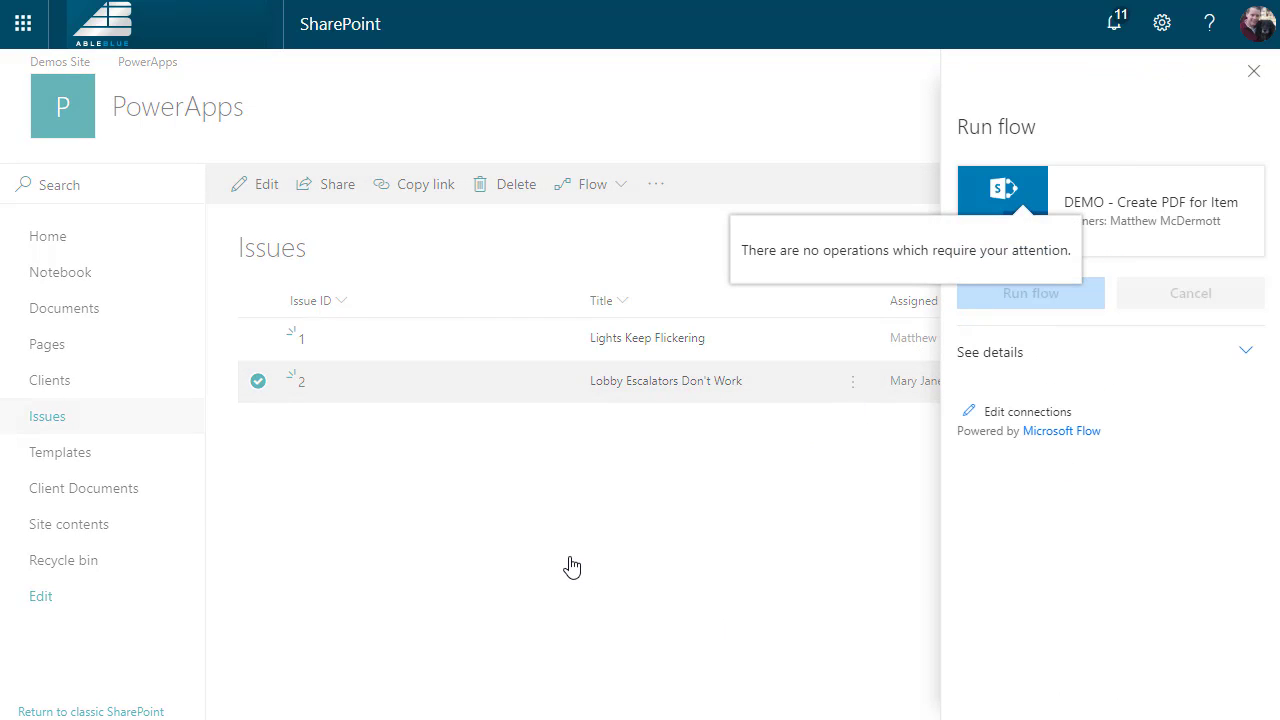
- Open the newly generated PDF in Client Documents to examine its content
click(79, 490)
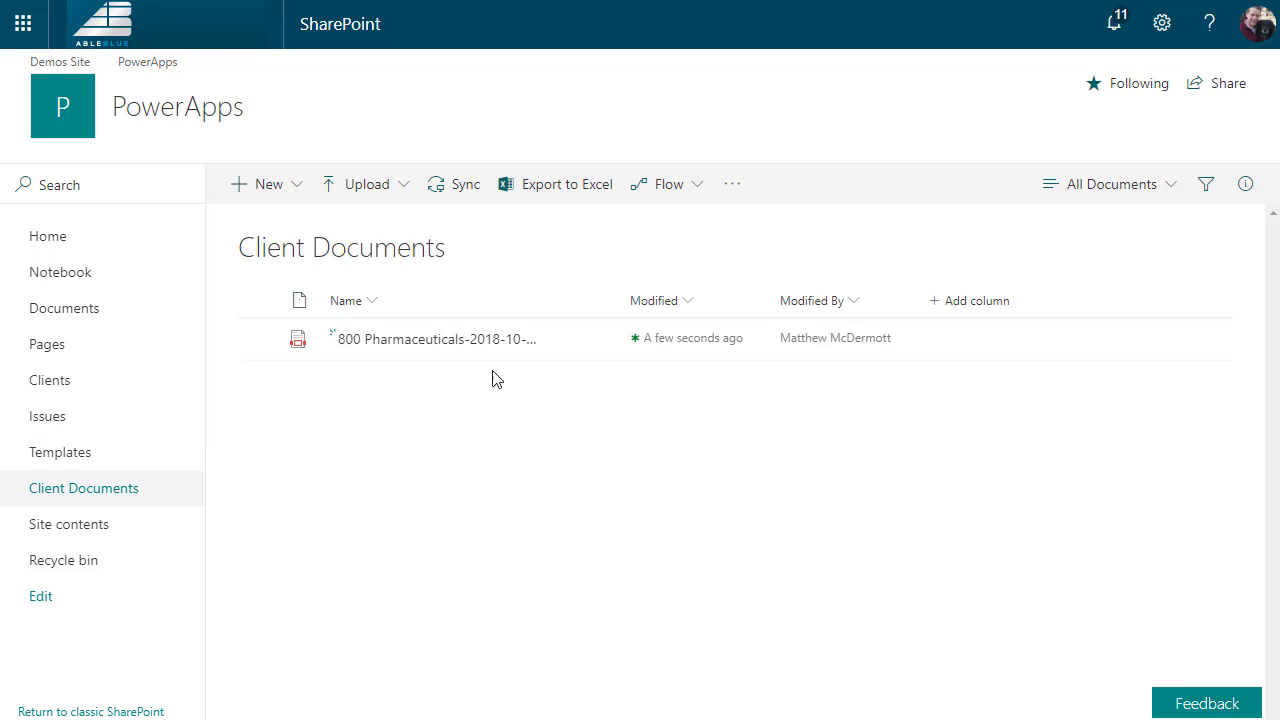
click(438, 345)
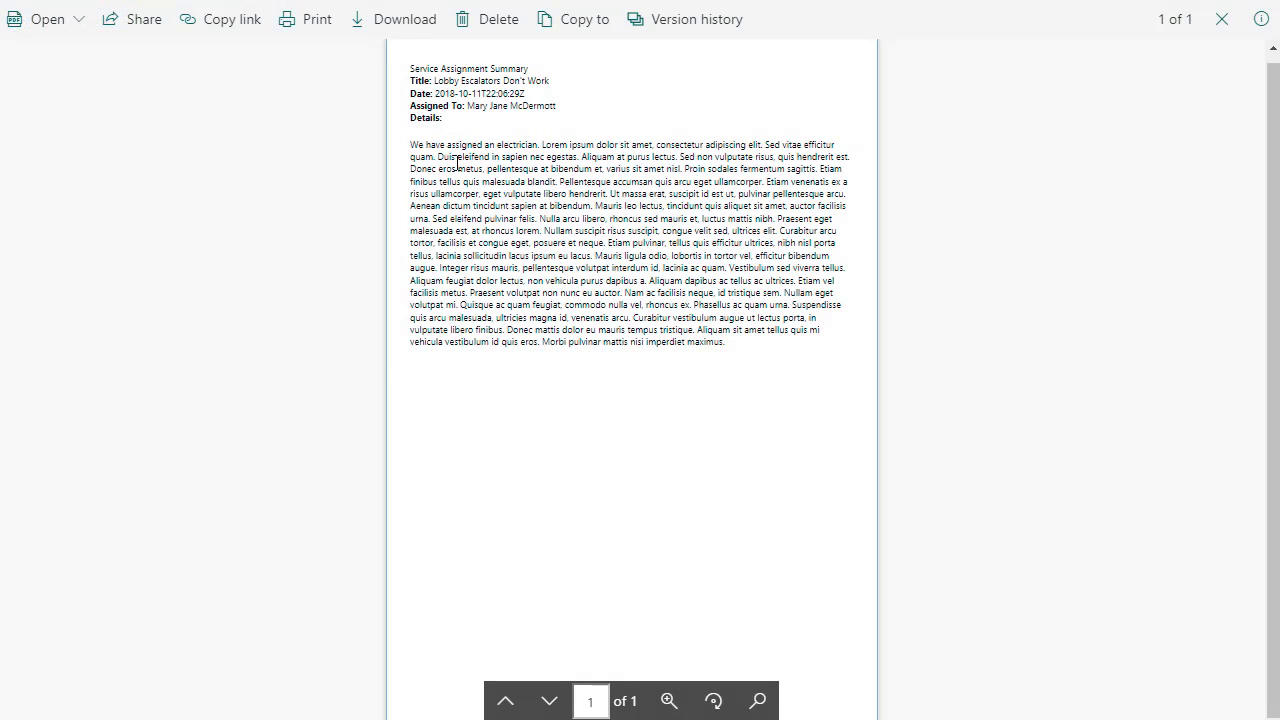
- Close the PDF preview and return to the Issues list
key(Escape)
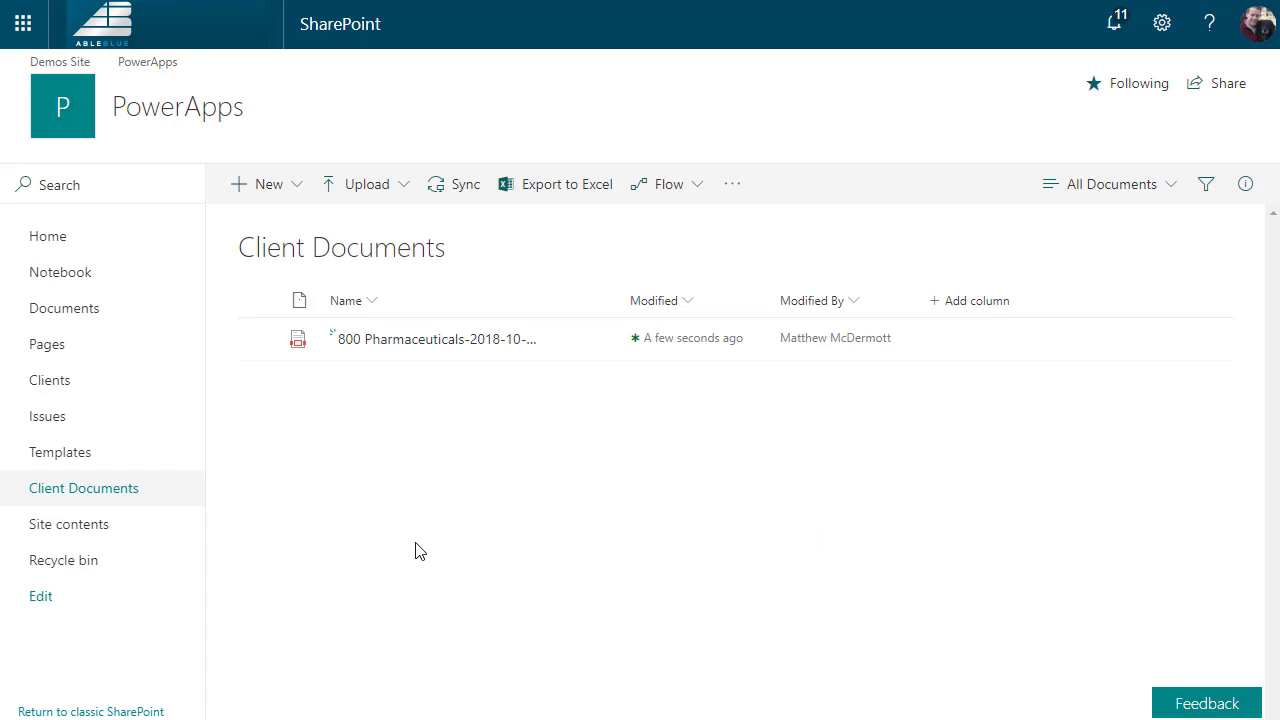
click(45, 418)
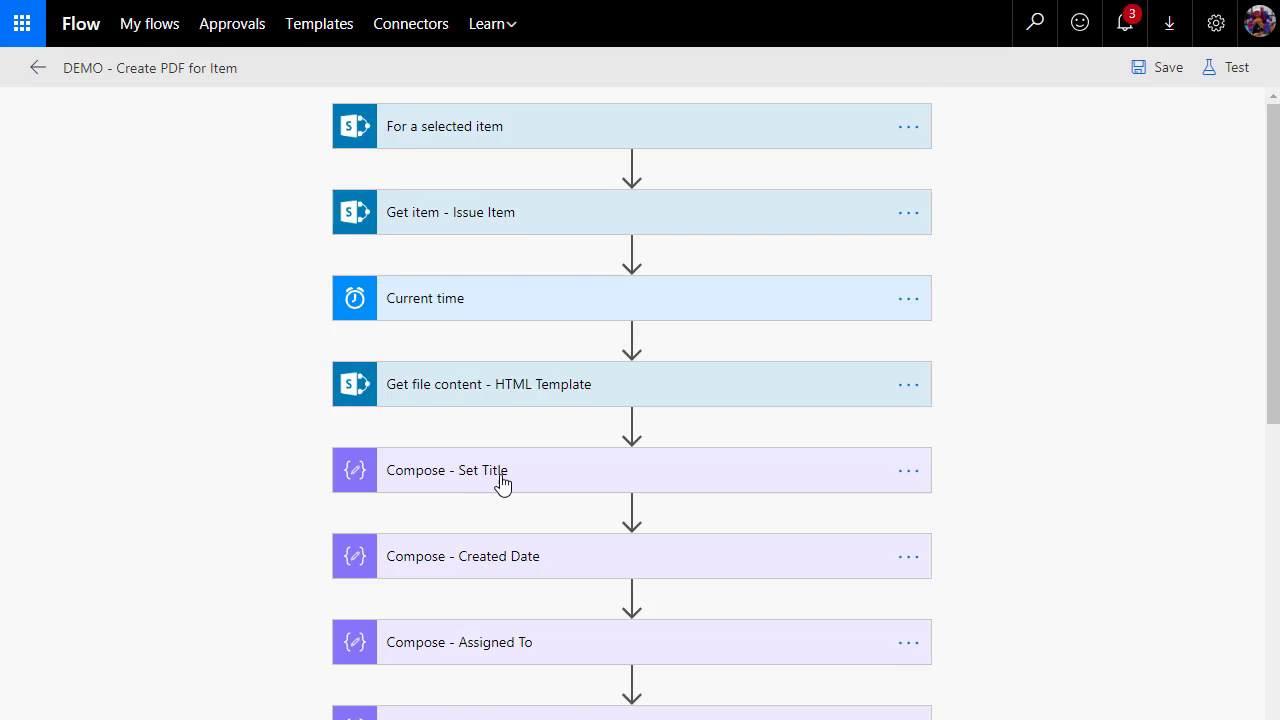
- Review the actions of DEMO - Create PDF for Item in Microsoft Flow and leave the flow editor
scroll(580, 483, down, 6)
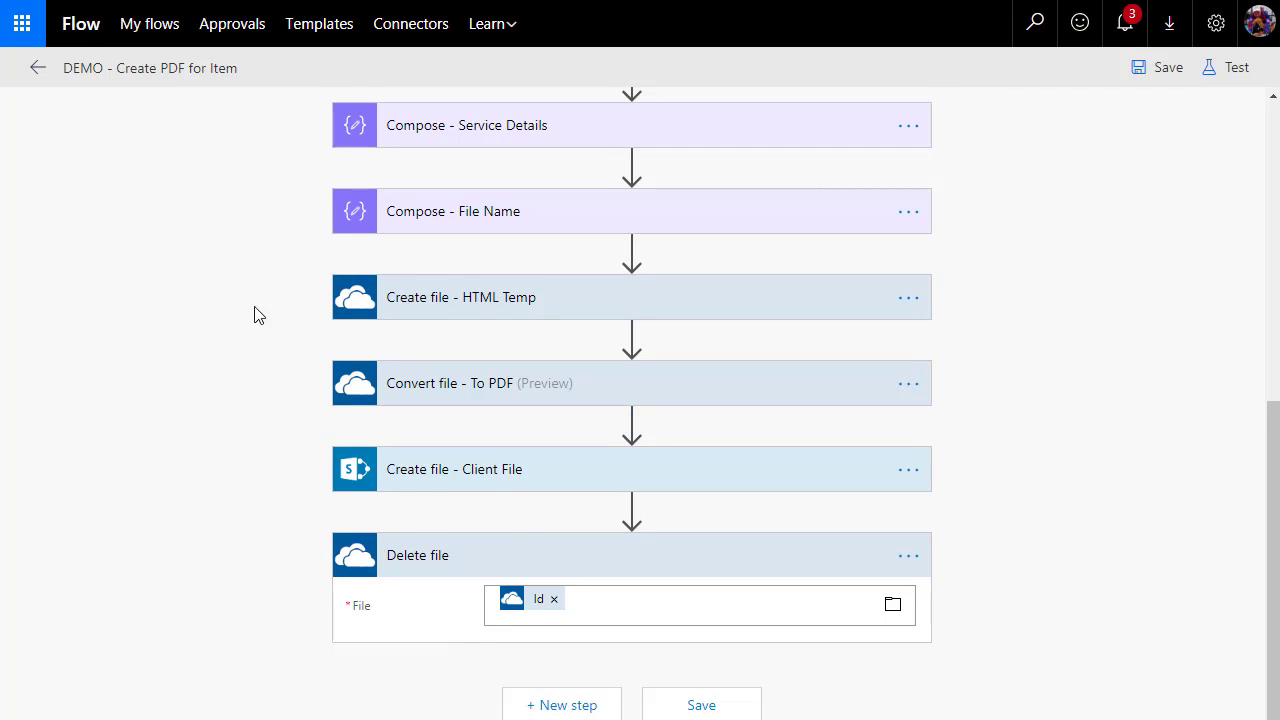
scroll(256, 245, up, 10)
click(38, 67)
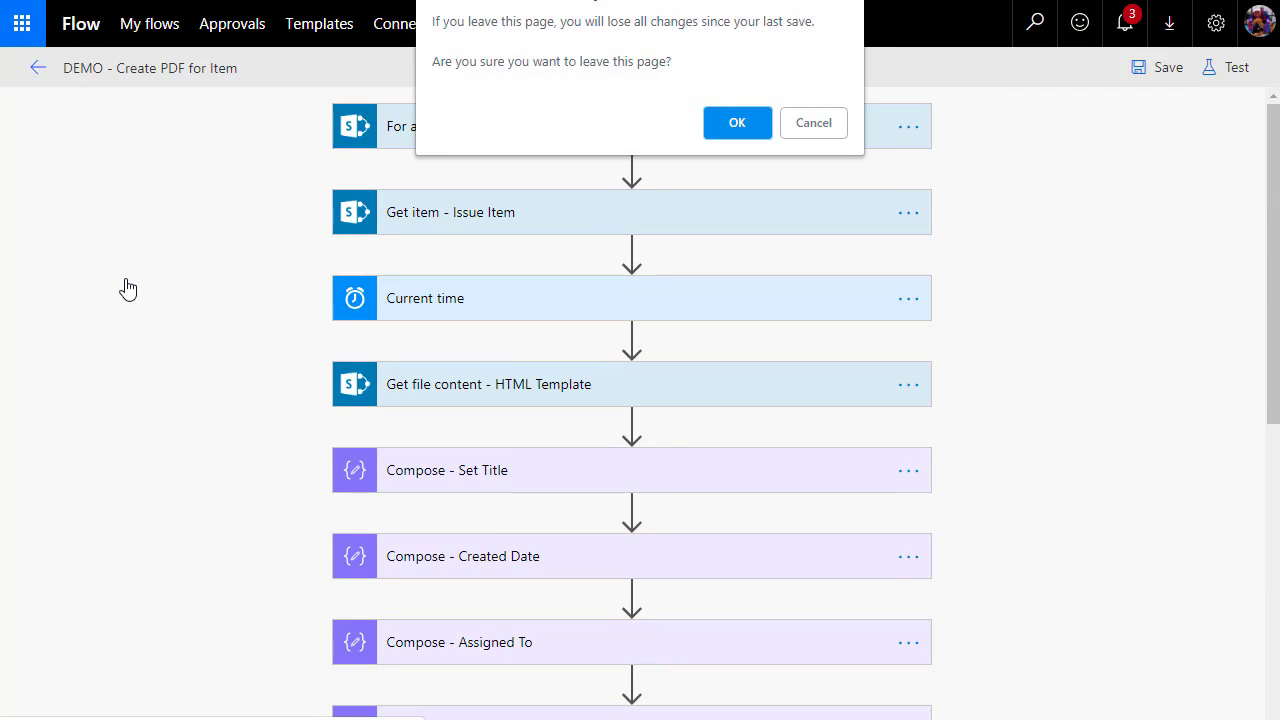
click(737, 122)
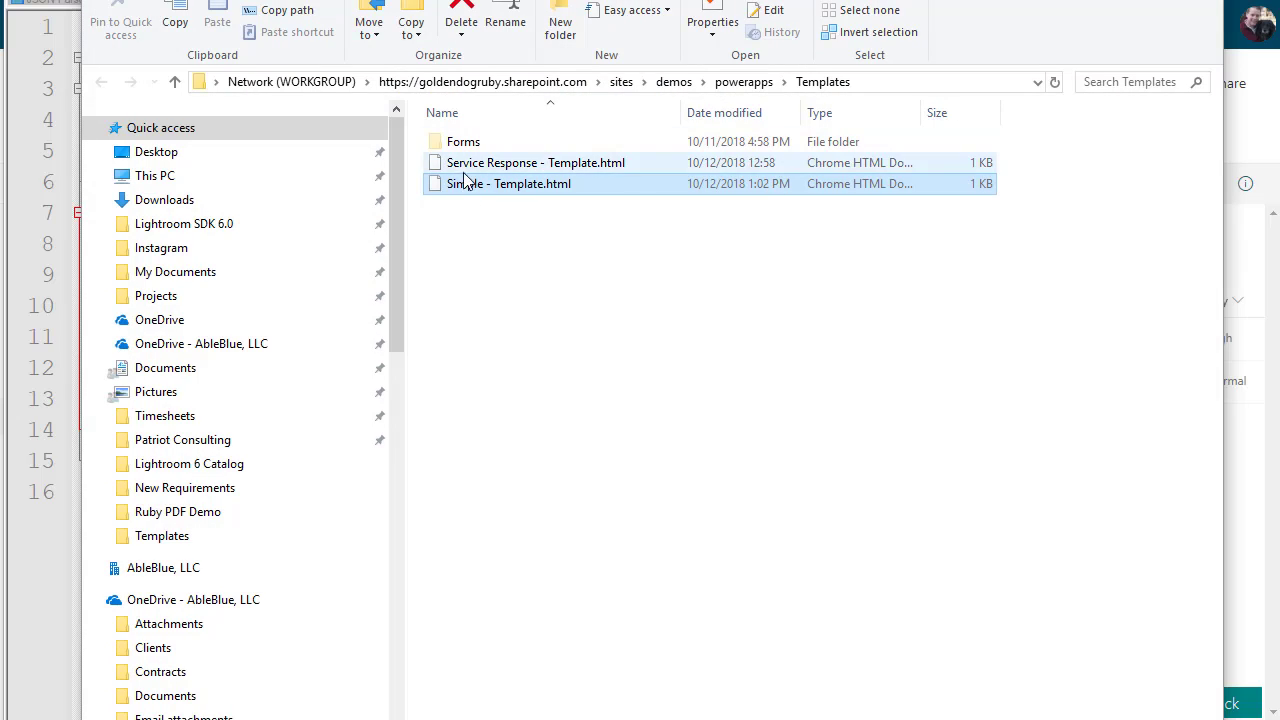
- Open Service Response - Template.html in Notepad++ to examine its markup and placeholders, and close the open files
right_click(462, 163)
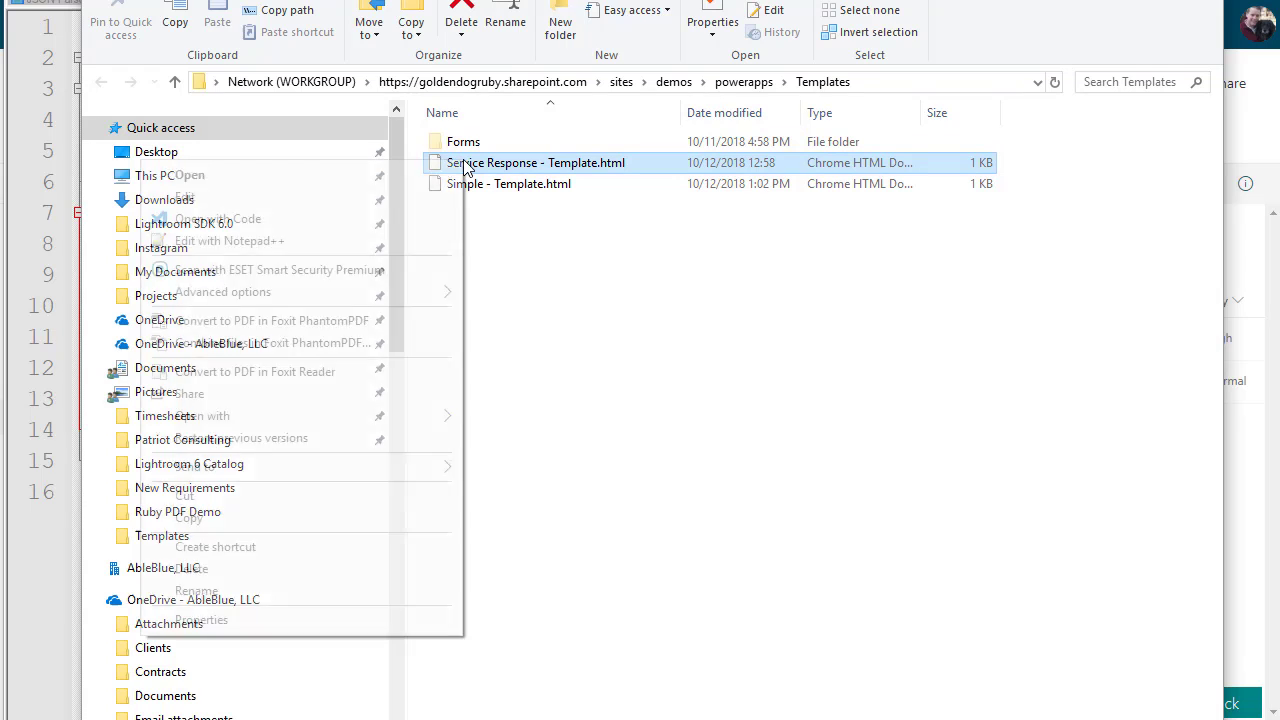
click(215, 242)
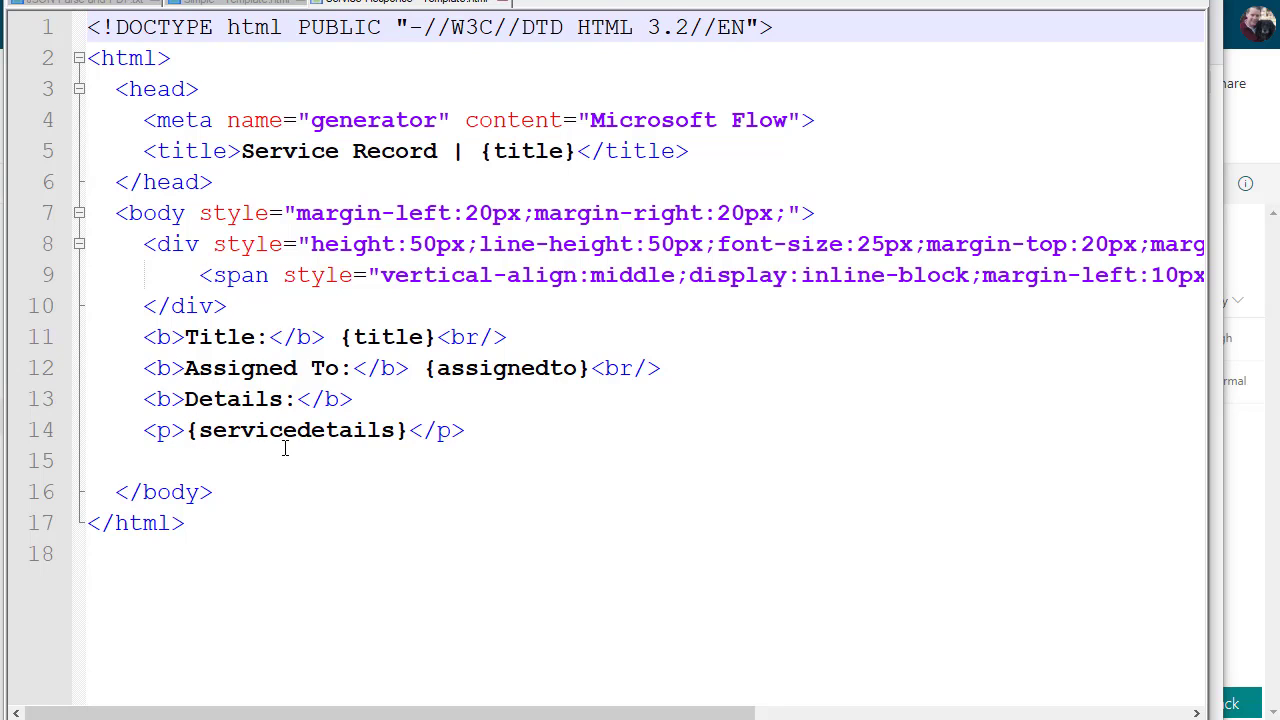
click(505, 3)
click(313, 6)
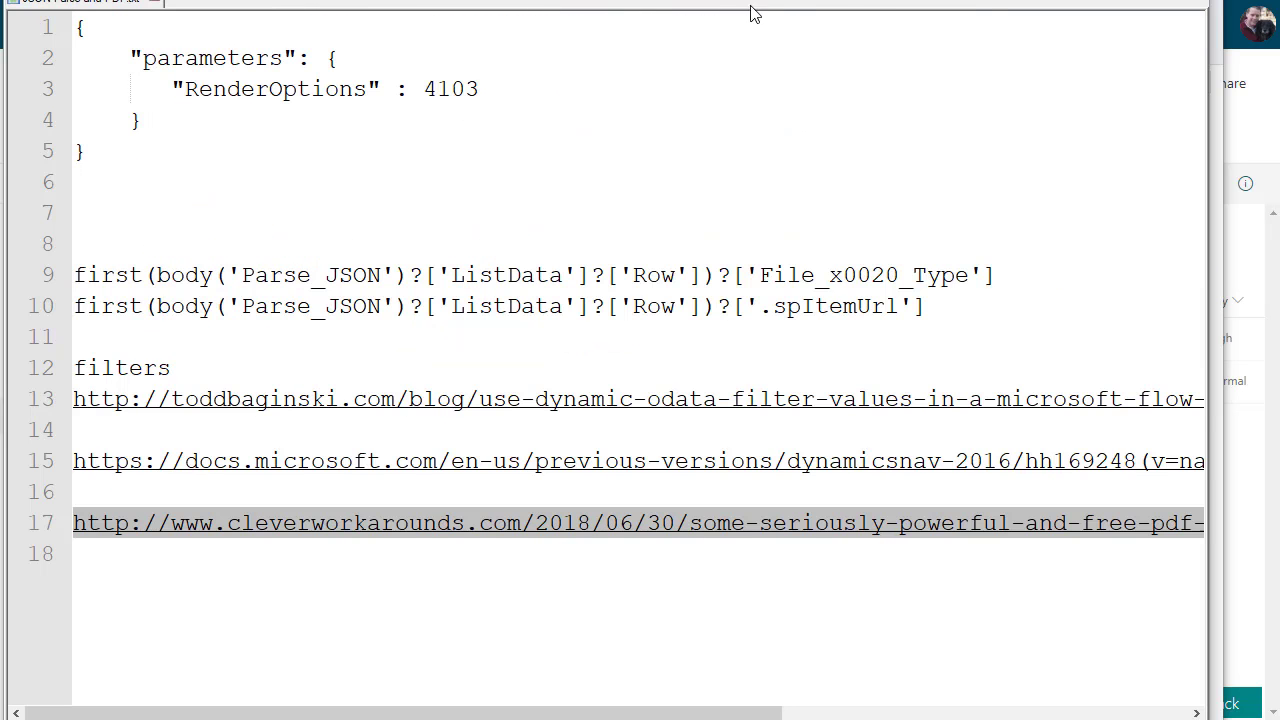
click(155, 2)
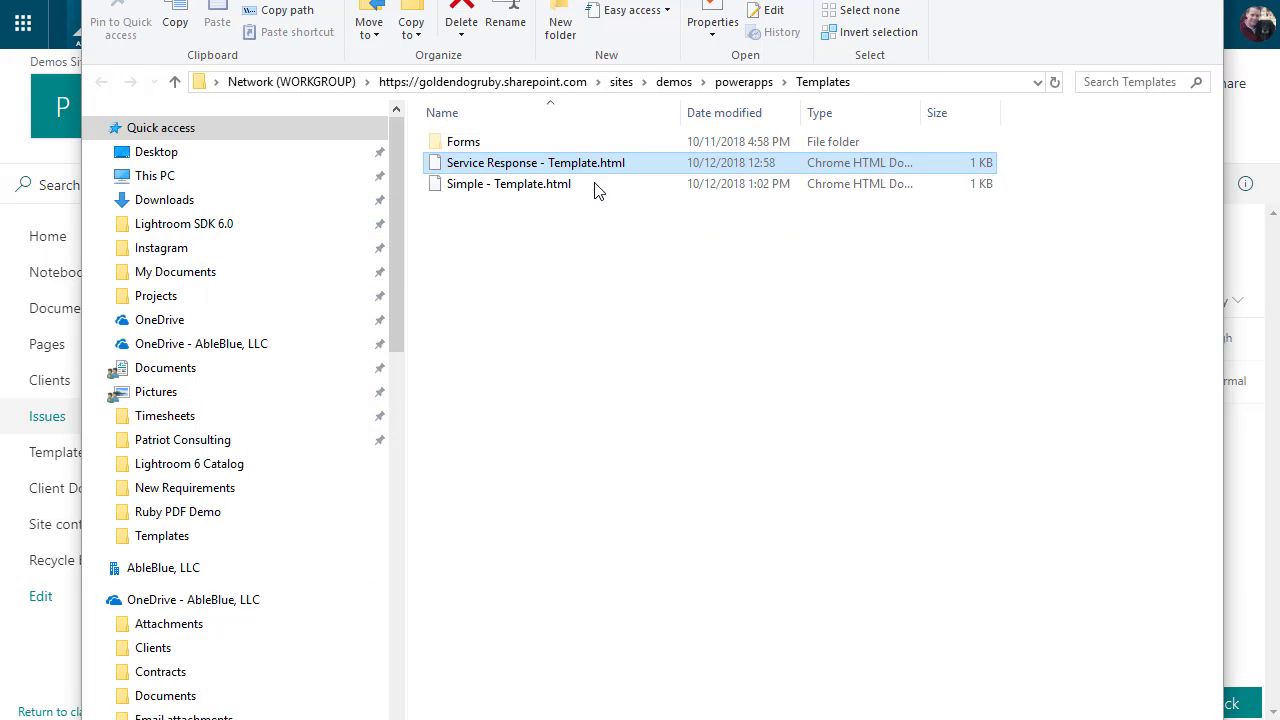
- In the DEMO - Create PDF for Item flow, set the HTML Template action's file identifier to /Templates/Service Response - Template.html and save
key(alt+Tab)
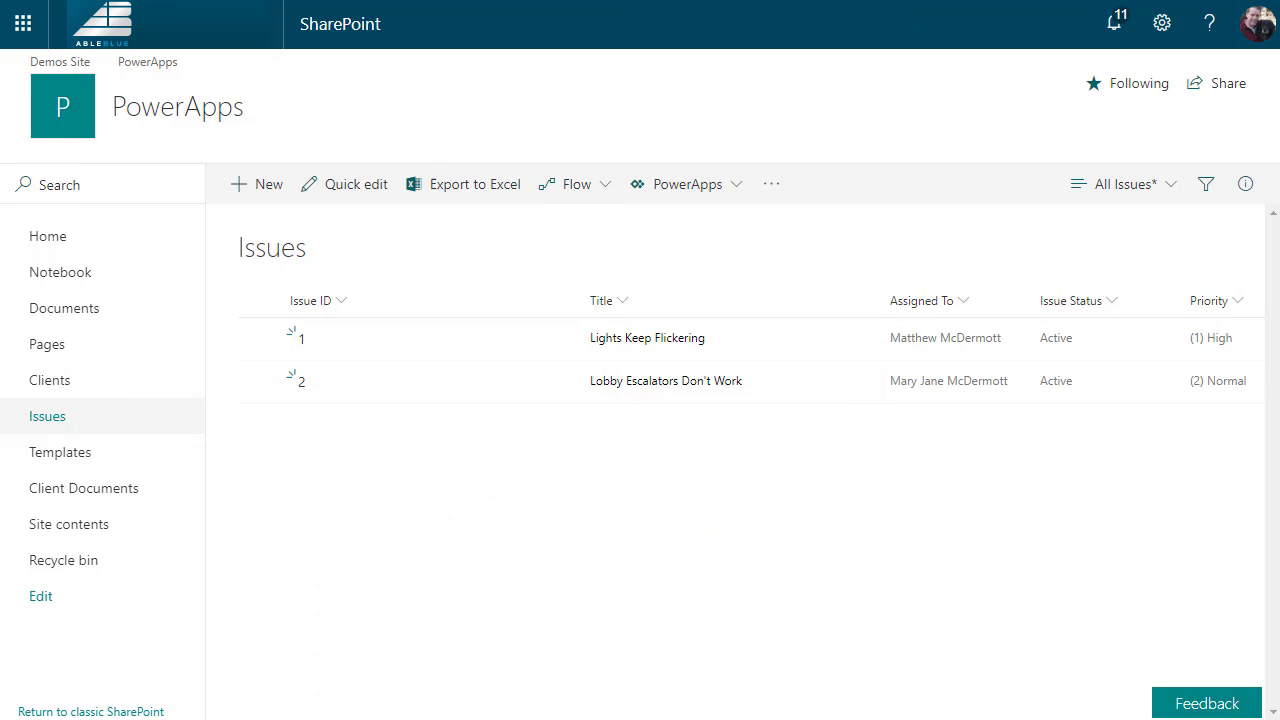
key(ctrl+Tab)
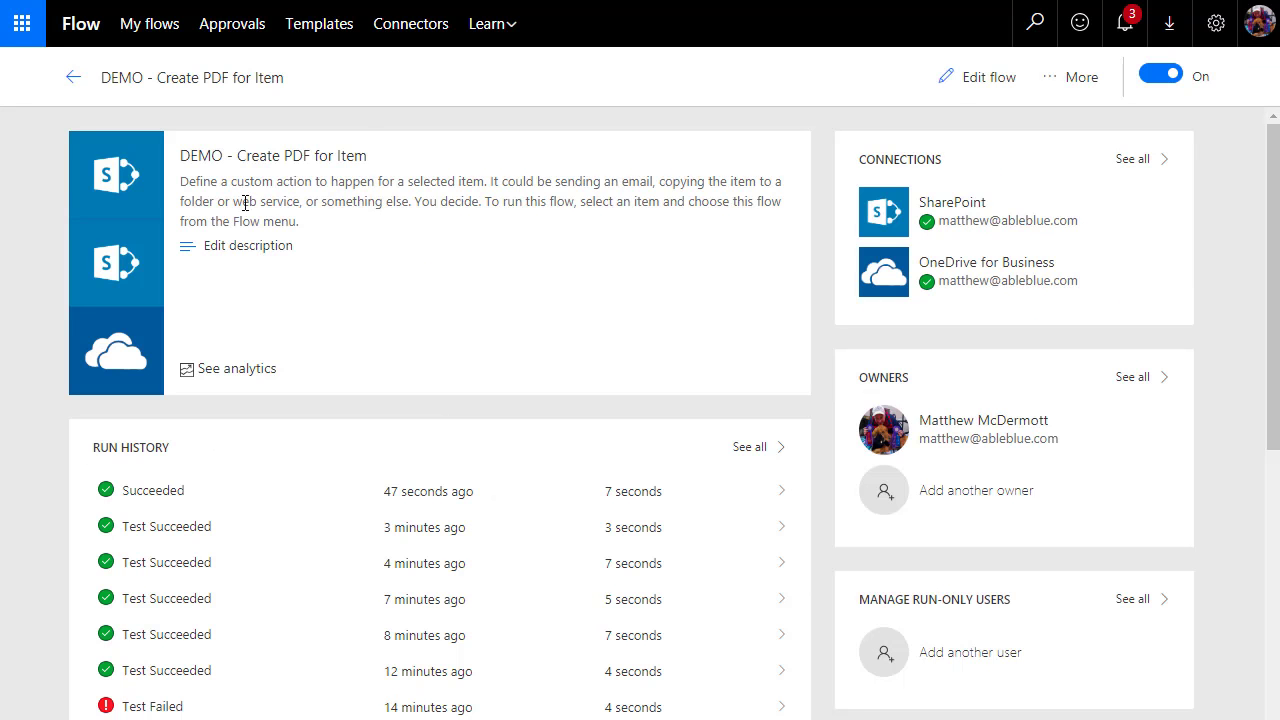
click(951, 77)
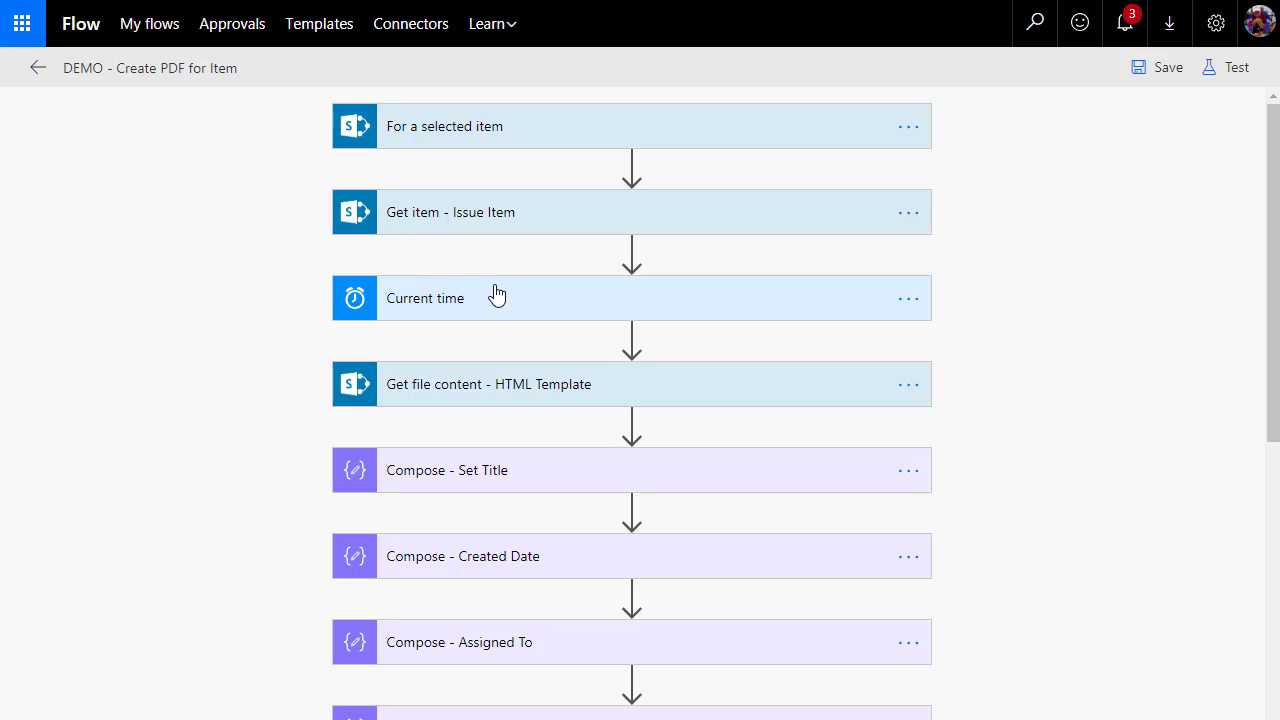
click(501, 400)
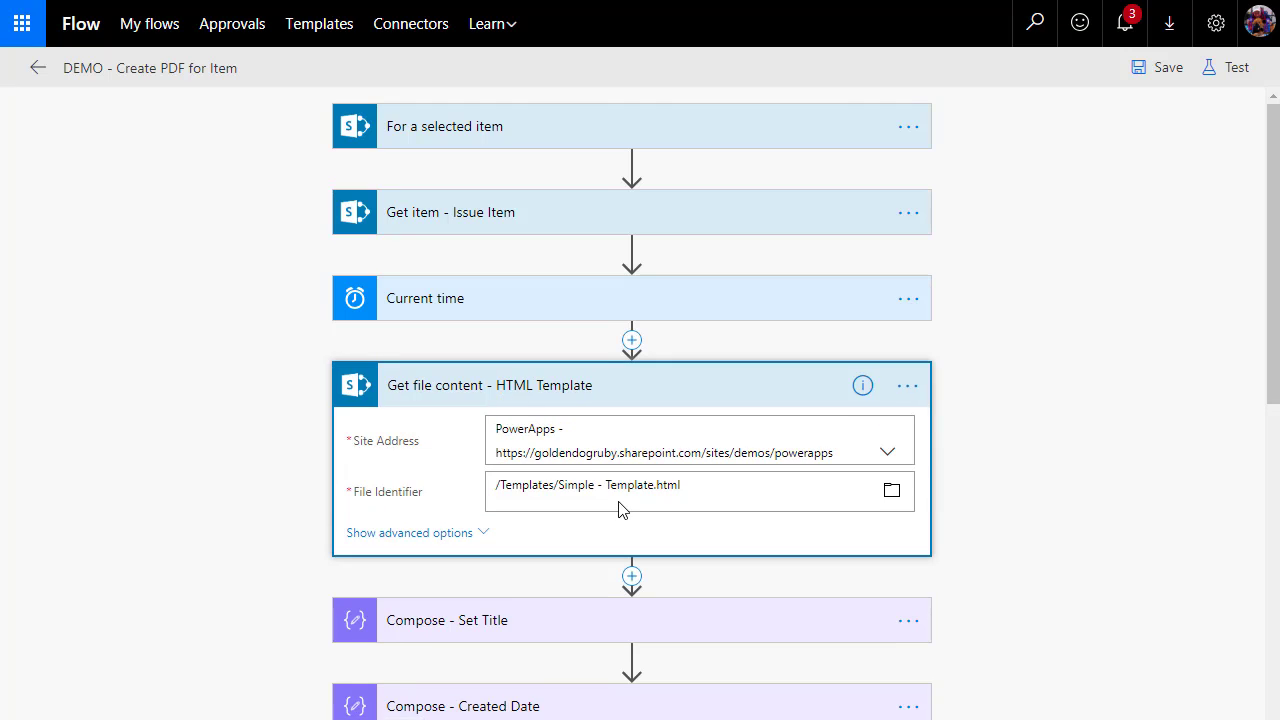
click(893, 492)
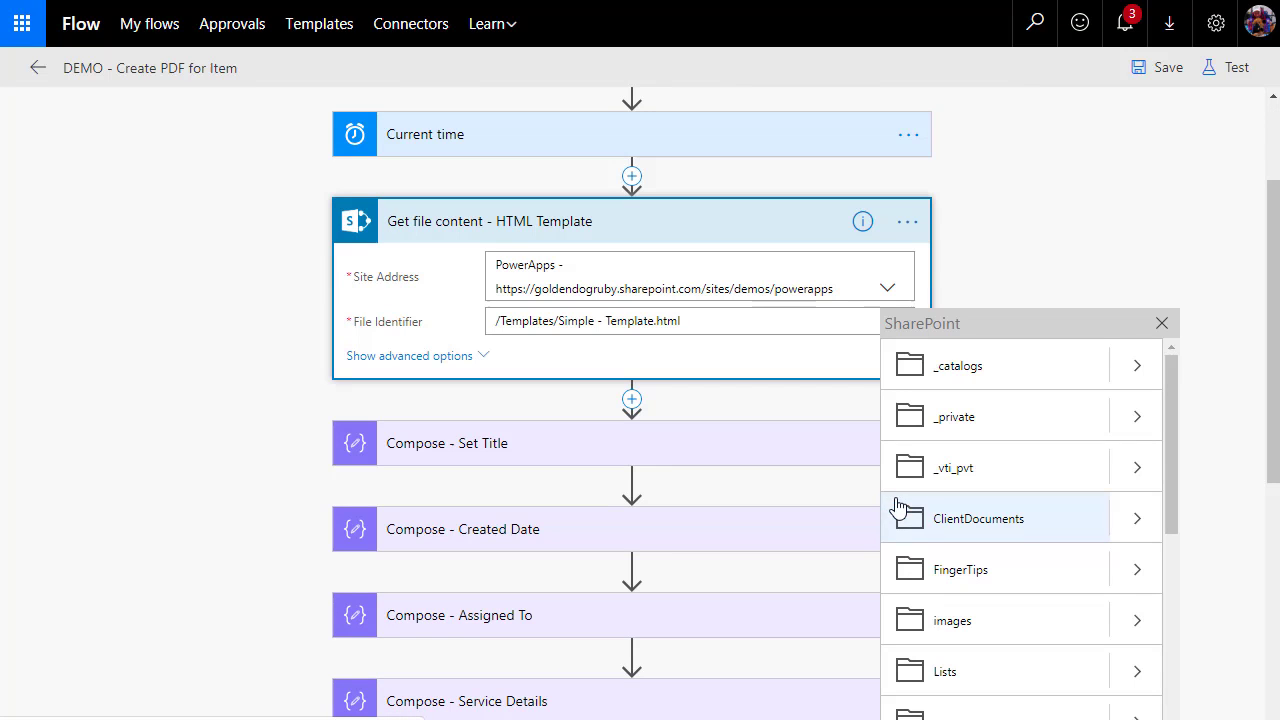
scroll(968, 515, down, 4)
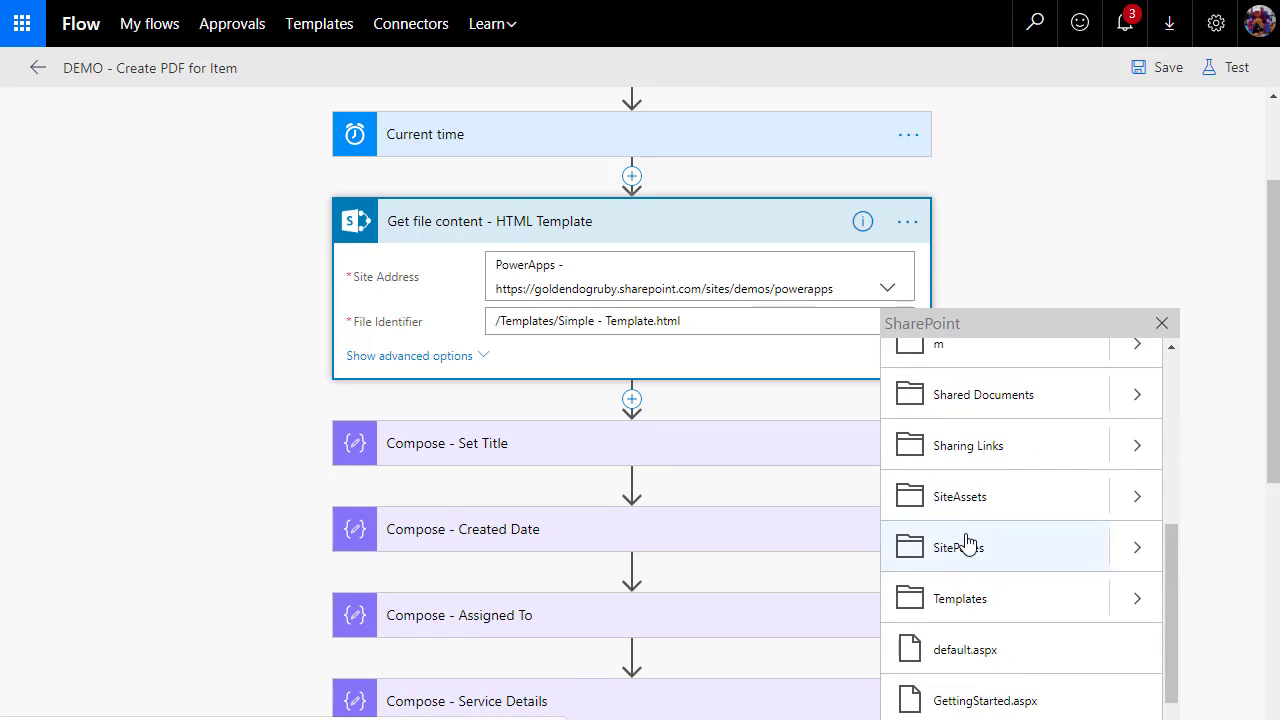
click(1137, 605)
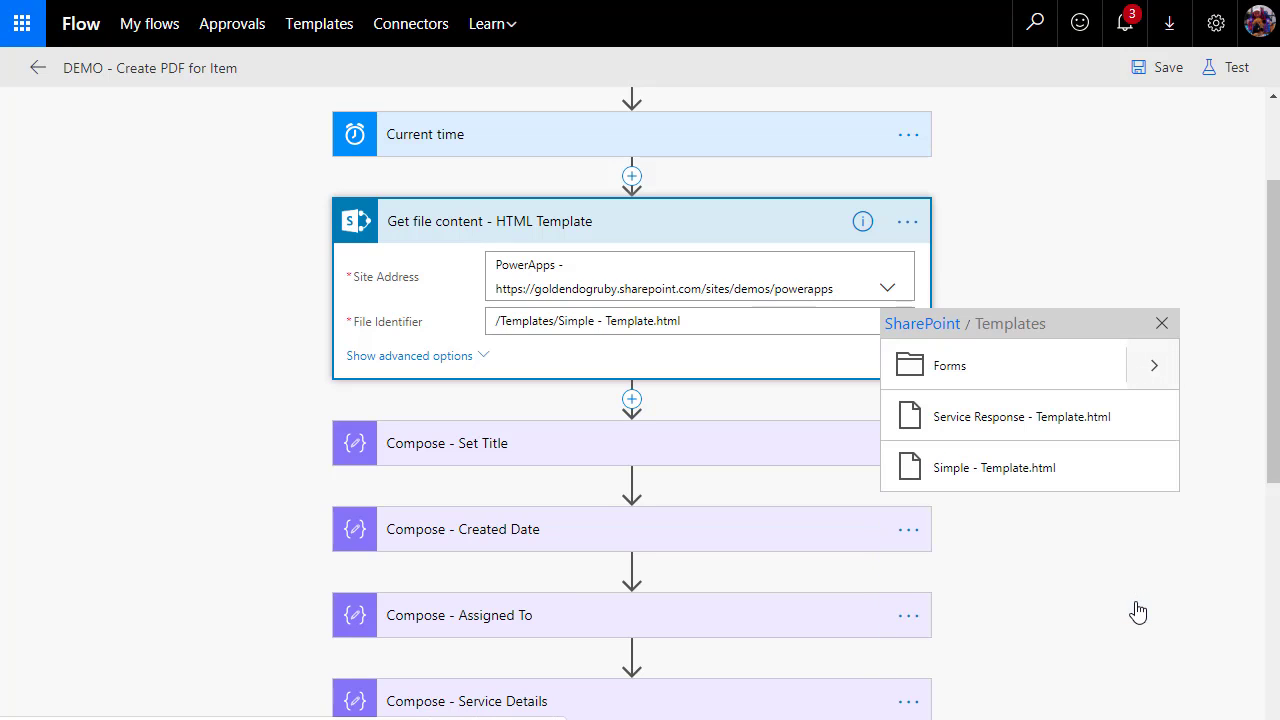
click(989, 420)
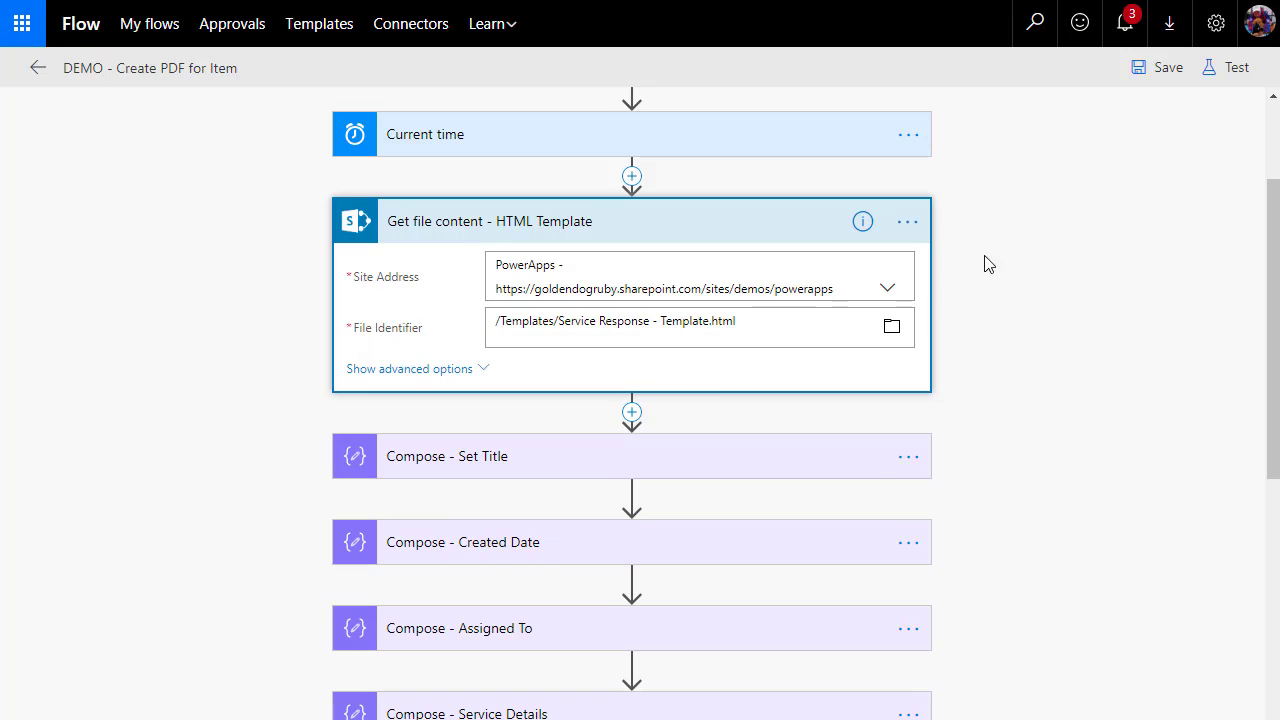
click(1140, 69)
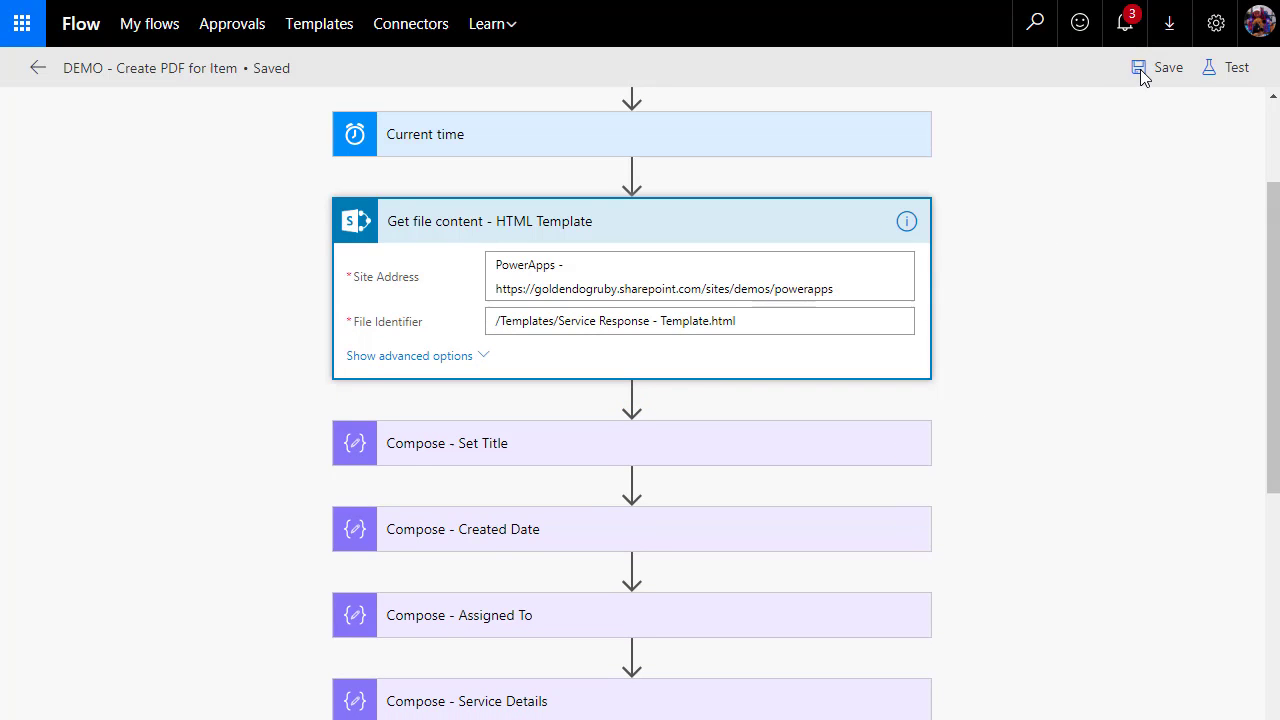
- Test the flow using data from the most recent successful run
click(1212, 80)
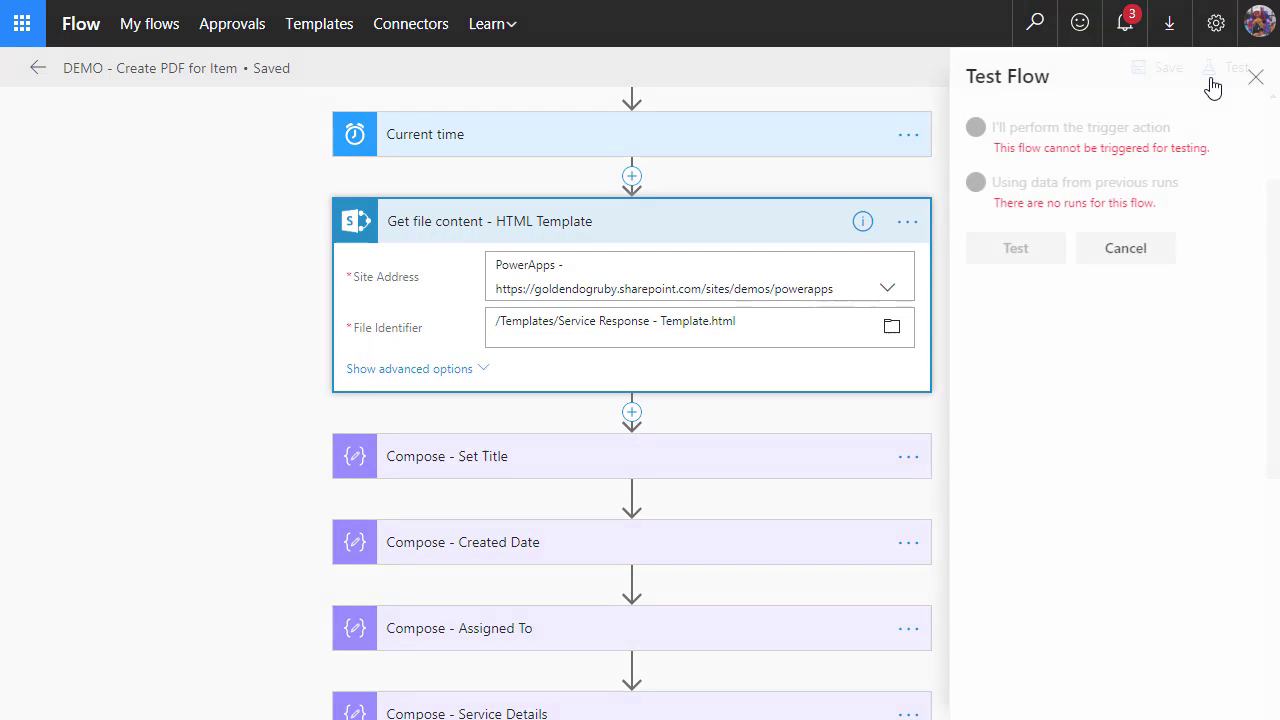
click(968, 183)
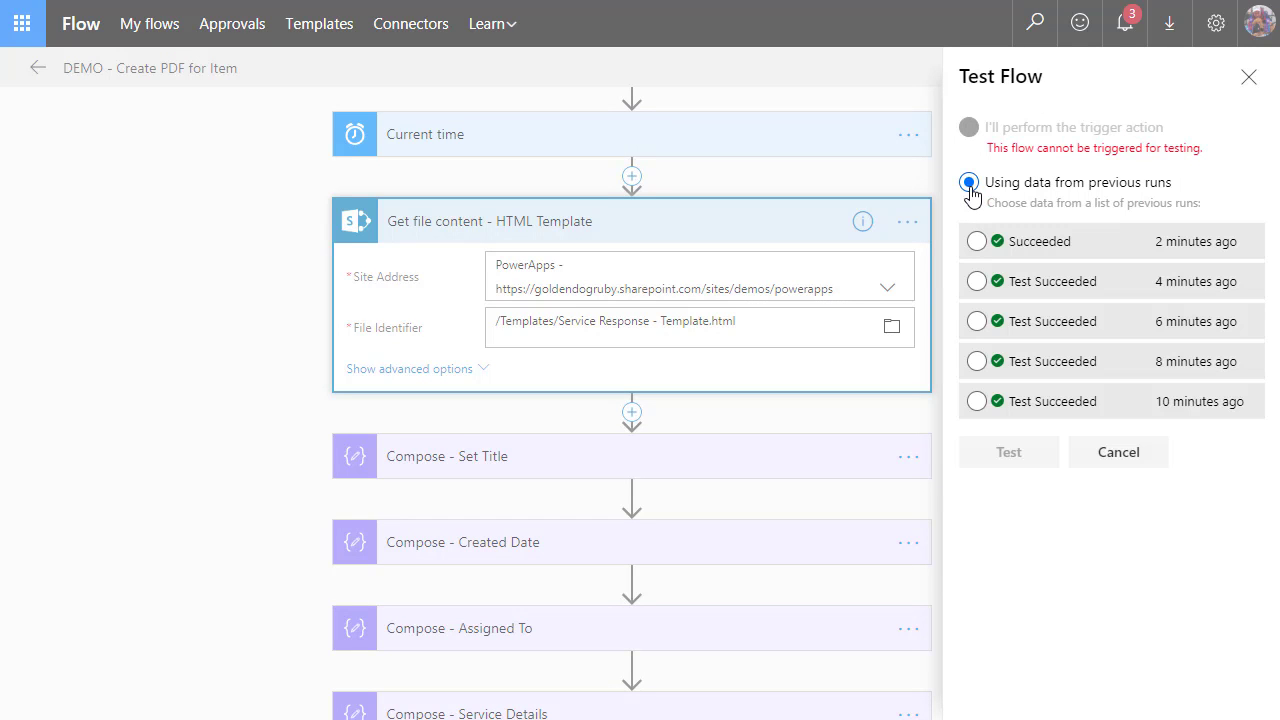
click(977, 242)
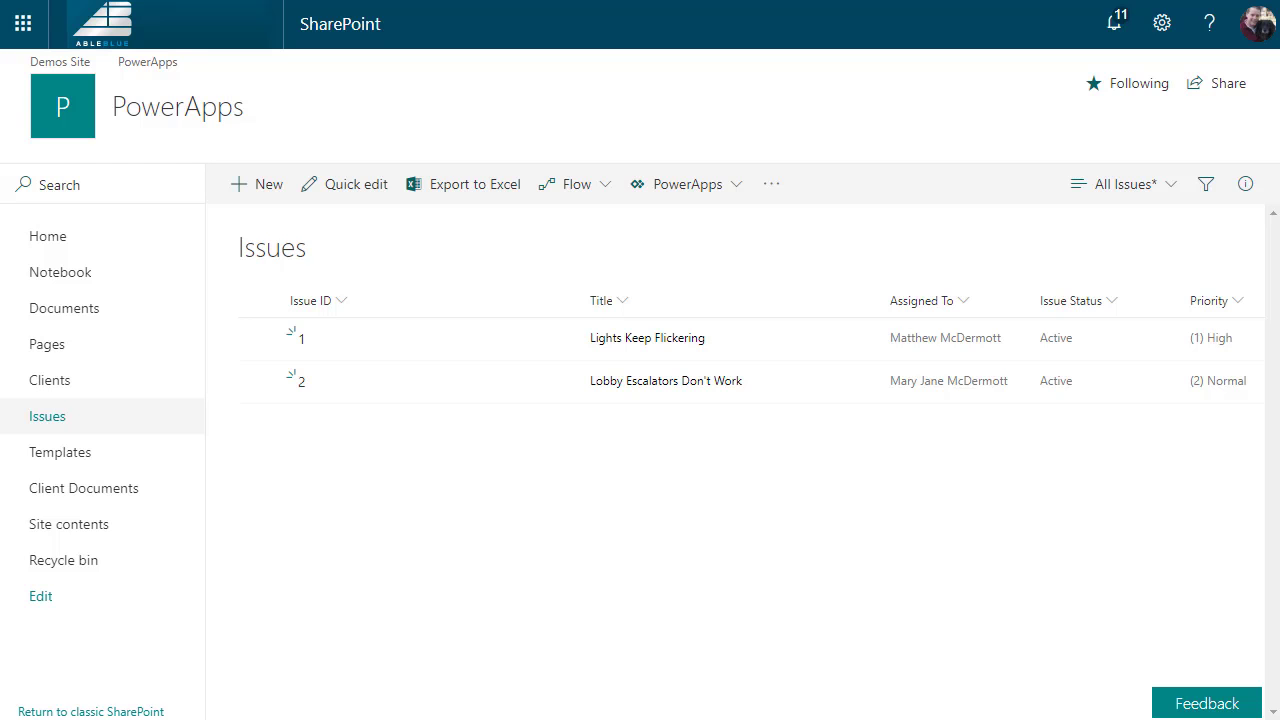
- Open the newest PDF in the SharePoint Client Documents library to examine its layout, and close it
click(52, 496)
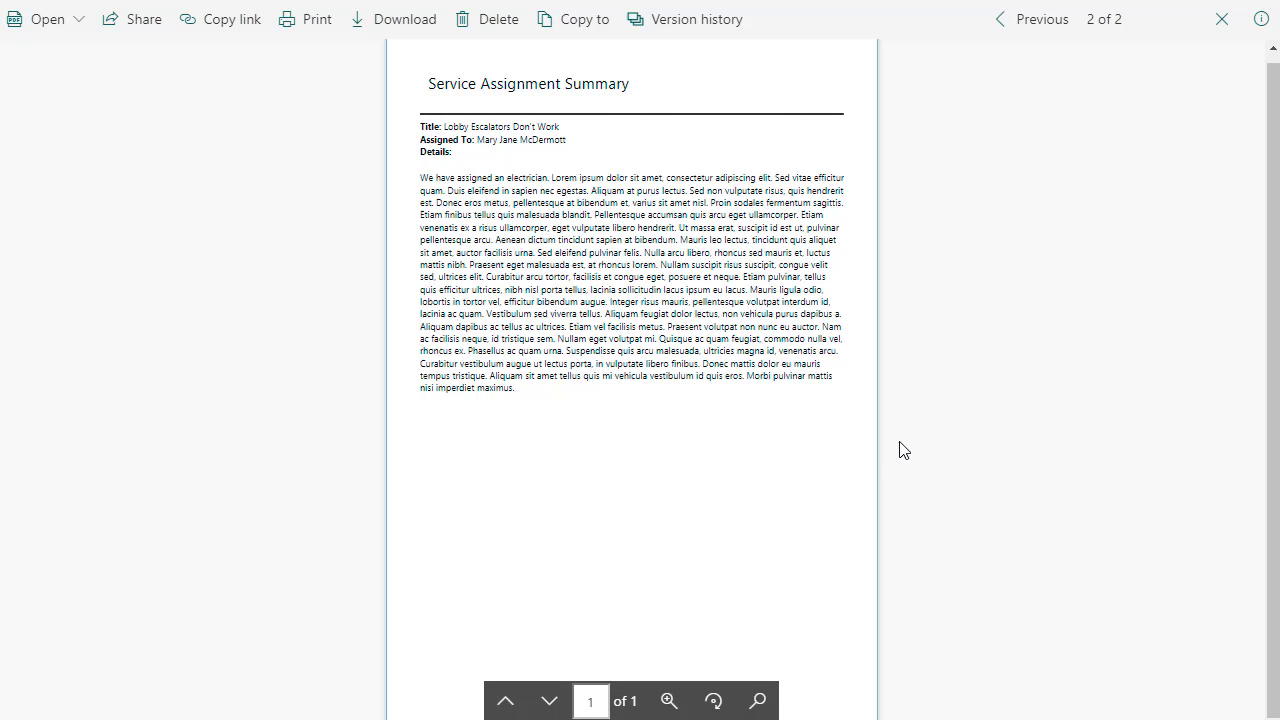
click(1222, 20)
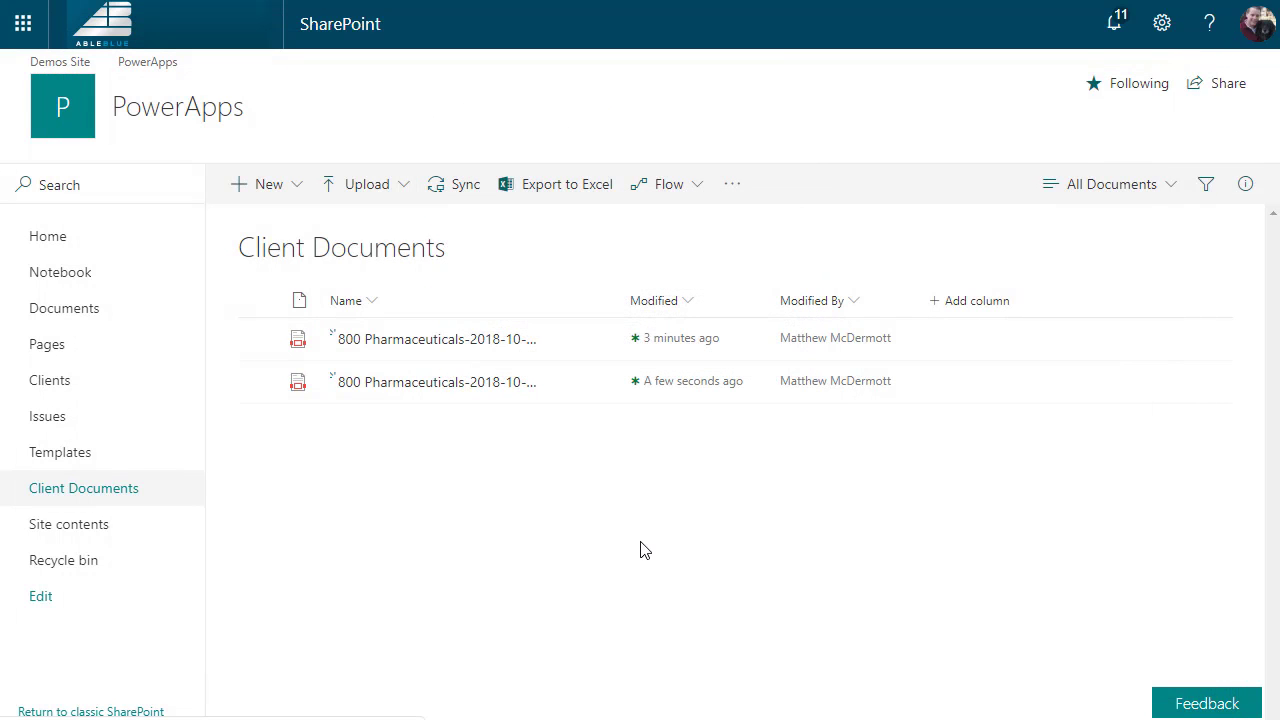